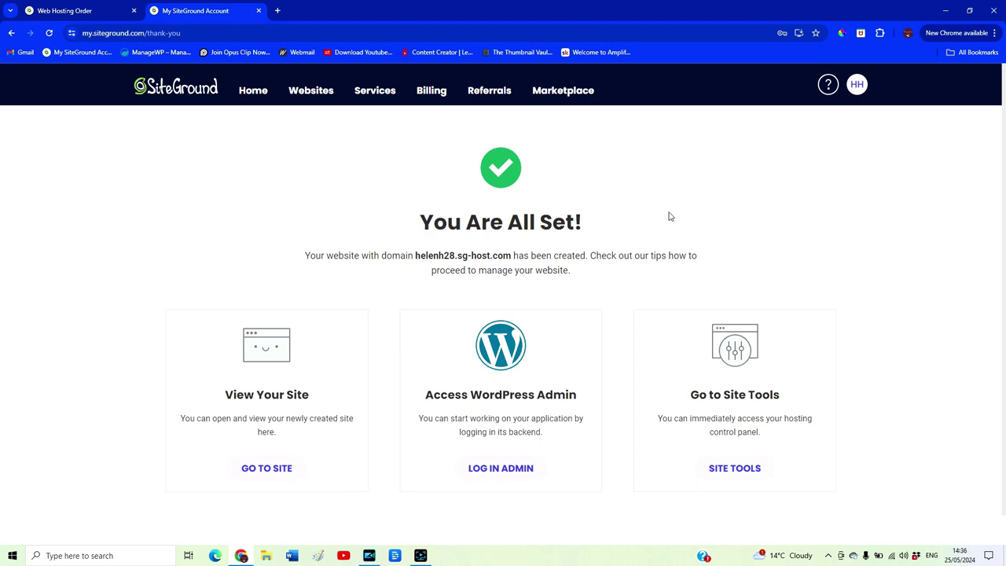
- Open the newly created website and look through its default home page
click(266, 468)
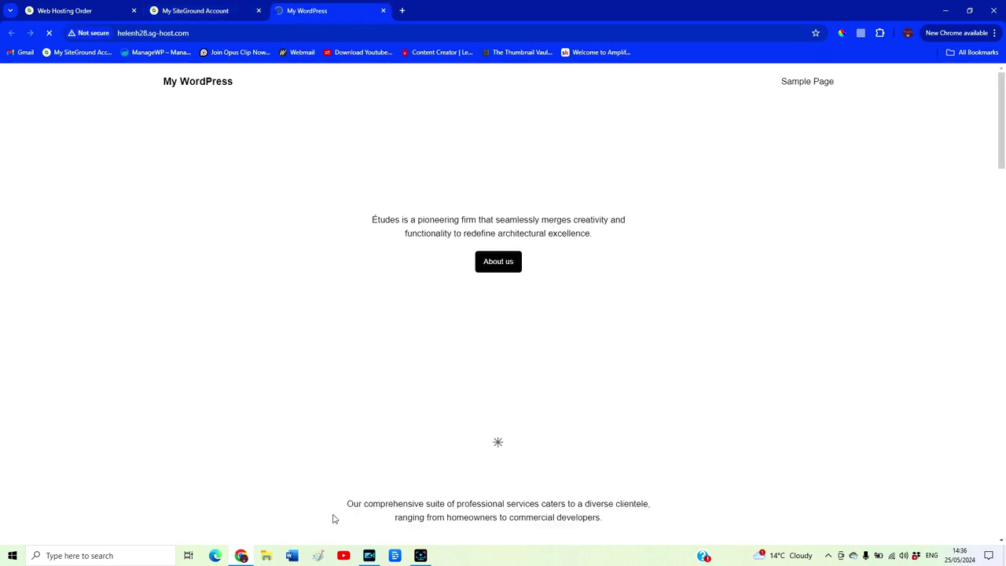
scroll(835, 314, down, 20)
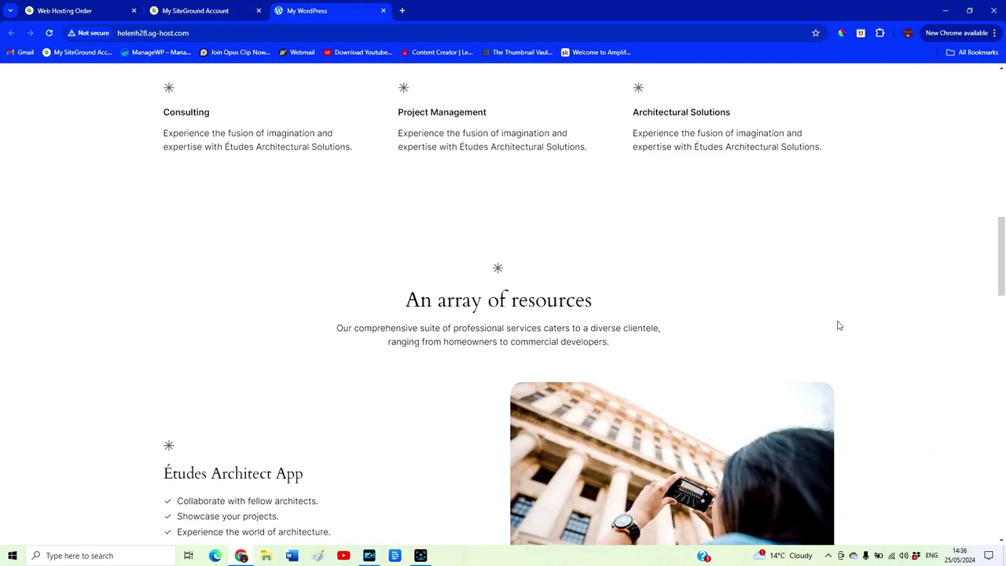
drag(1002, 268, 927, 12)
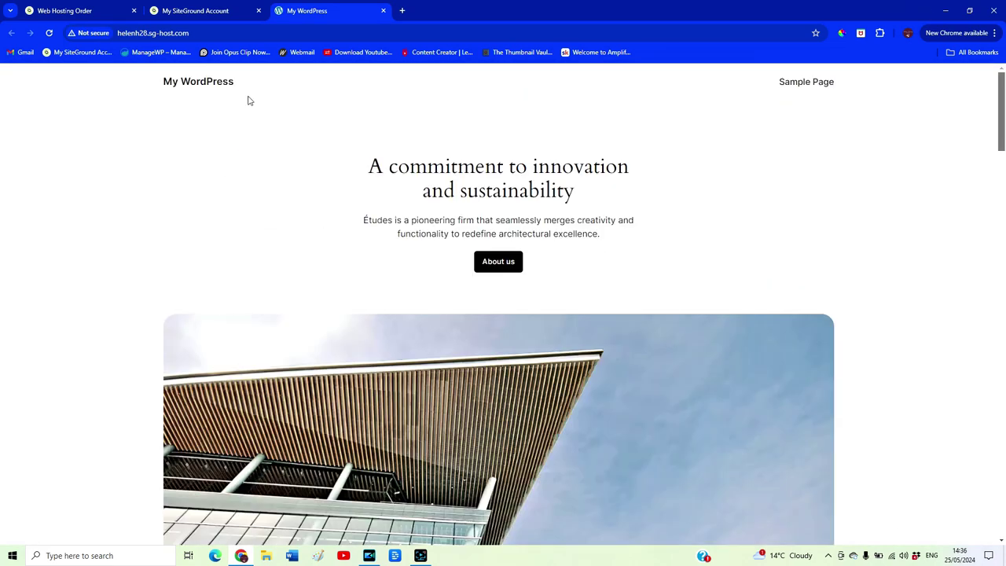
- Return to the SiteGround account page, log in to the WordPress admin and exit the starter wizard
click(211, 12)
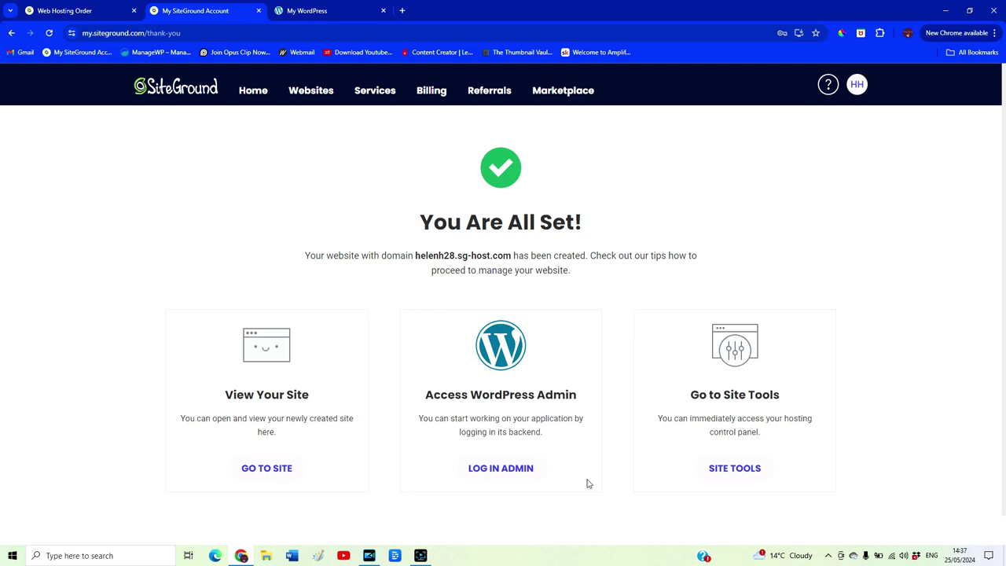
click(508, 469)
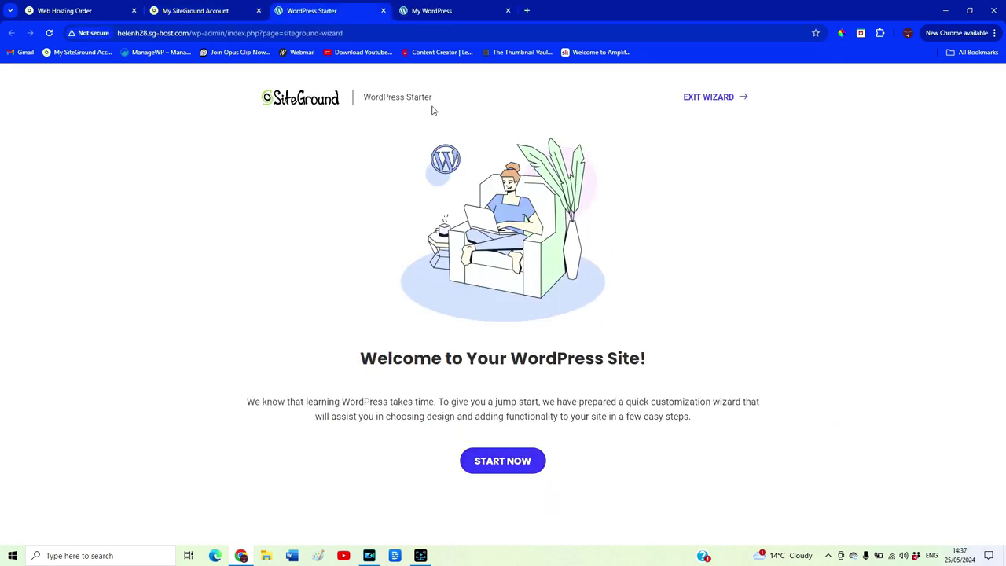
click(719, 105)
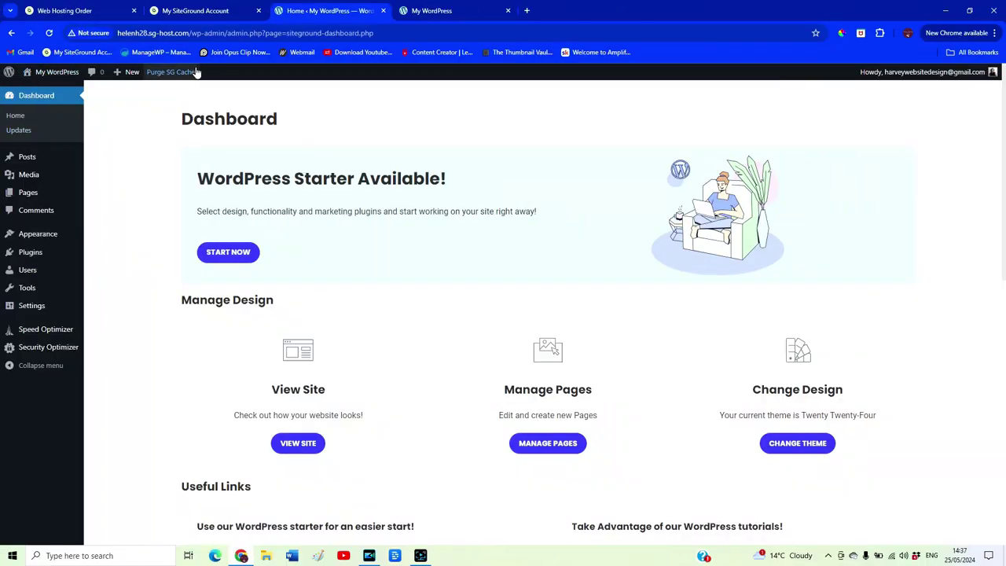
- In General Settings, set the title to the owner's first name plus "'s New Blog" and the tagline to "where you find information about growing a business"
mouse_move(38, 81)
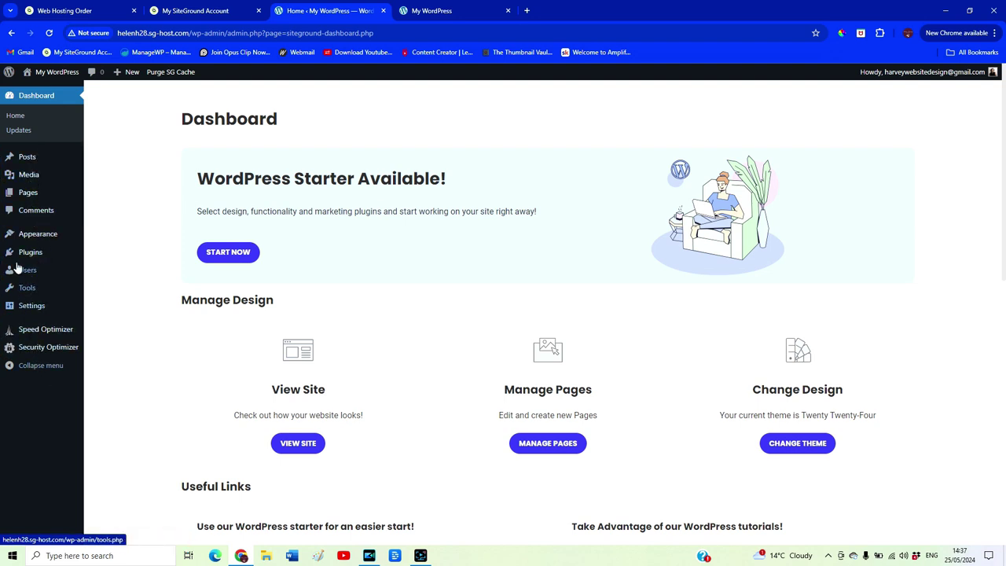
mouse_move(36, 308)
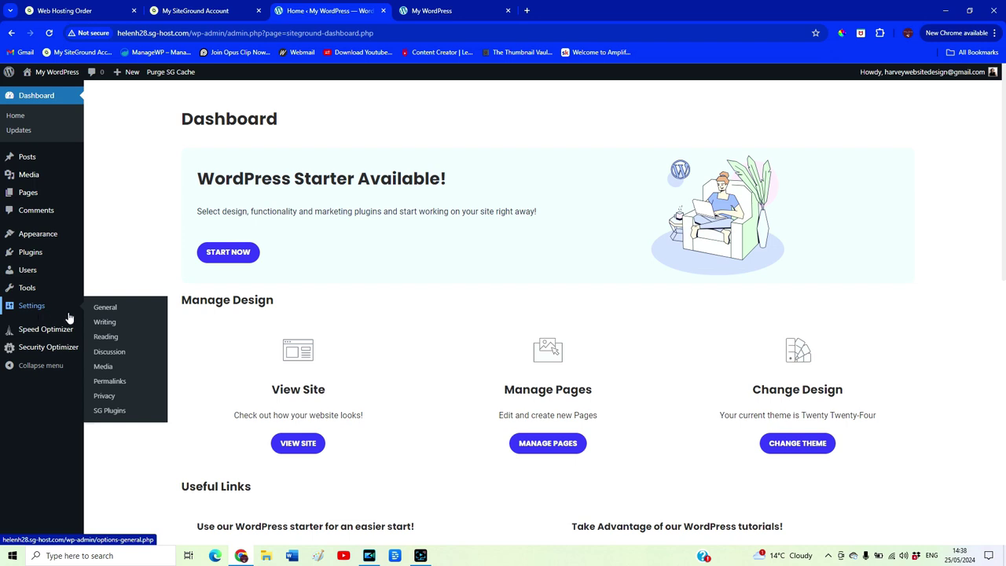
click(105, 307)
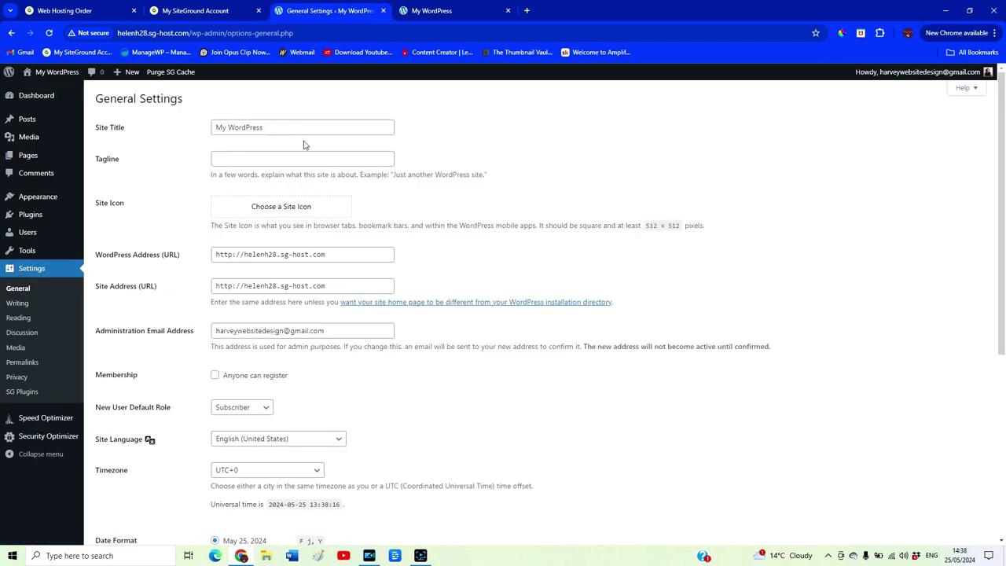
drag(277, 132, 207, 113)
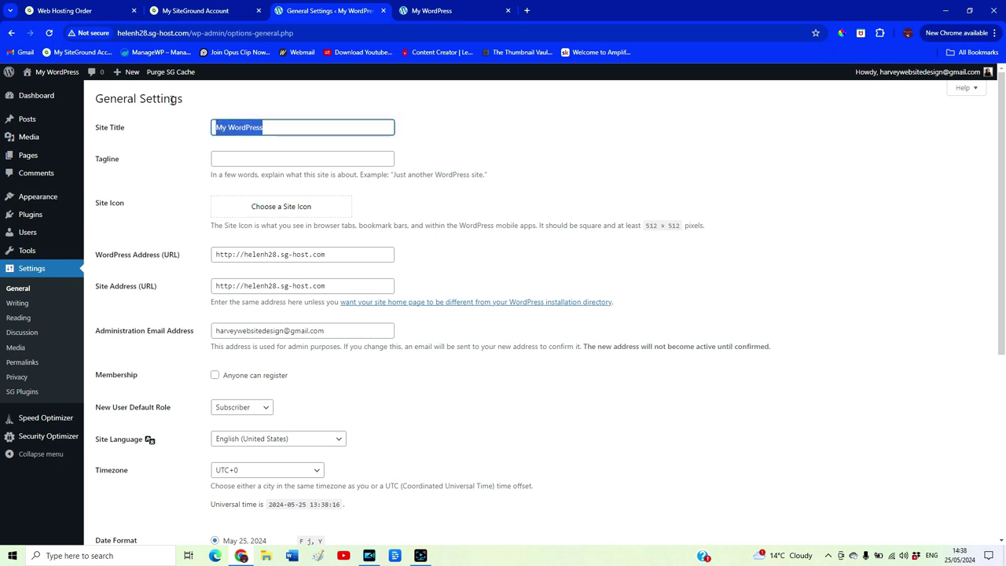
text(Helen's New Blog)
click(255, 161)
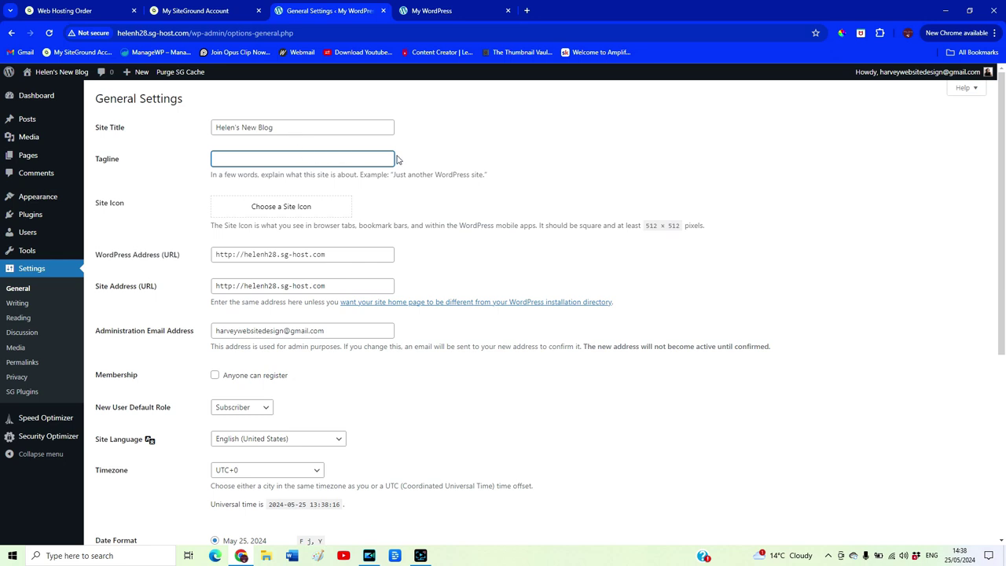
text(where you find information about growing a business)
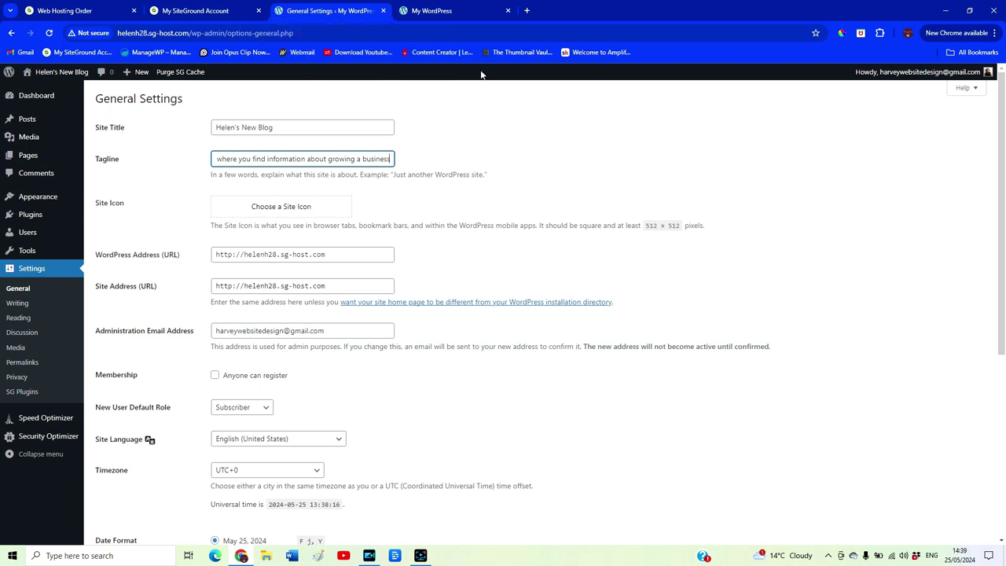
- Open logomakr.com in a new browser tab
click(526, 11)
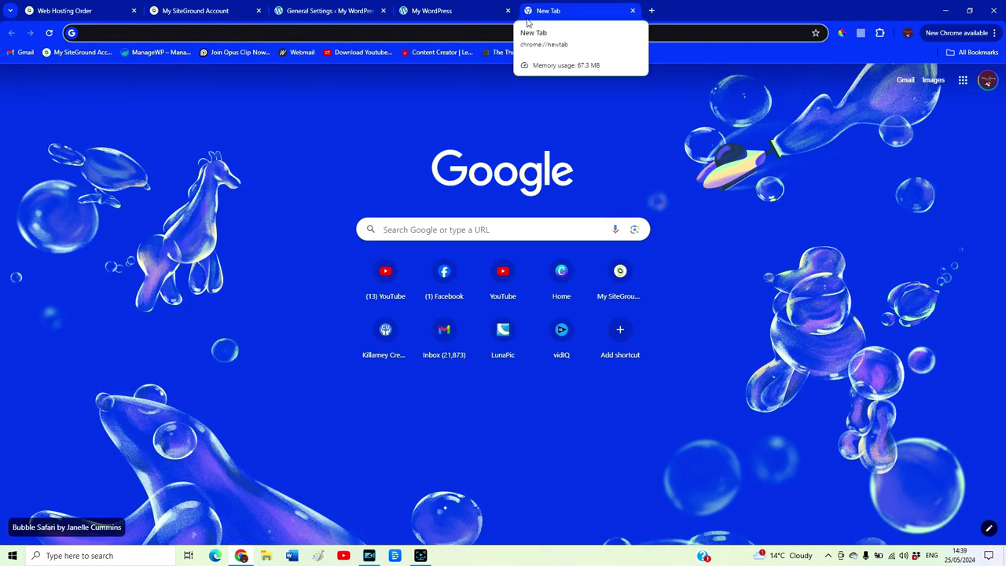
text(loko)
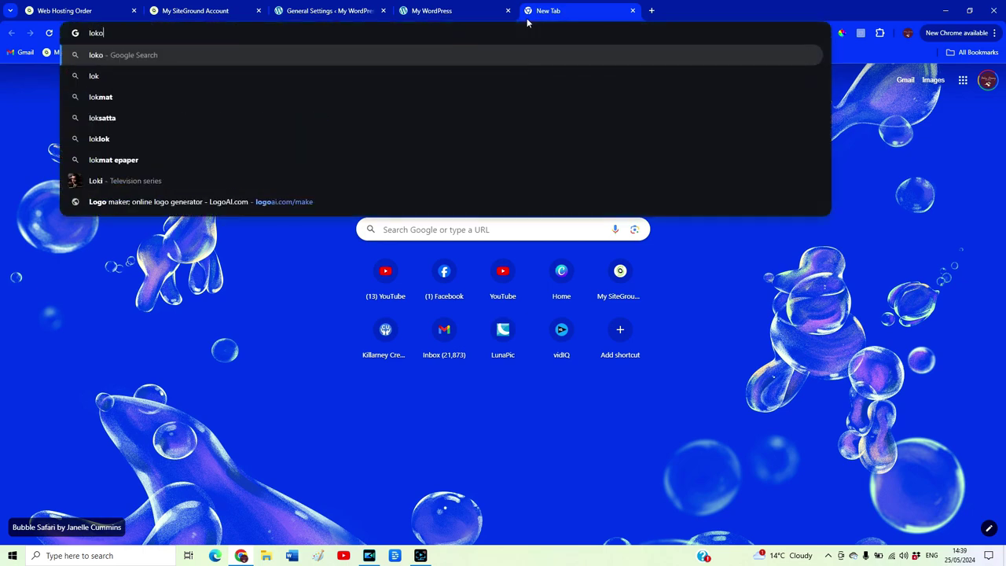
key(BackSpace)
key(BackSpace)
key(BackSpace)
text(ogomakr.com)
key(Return)
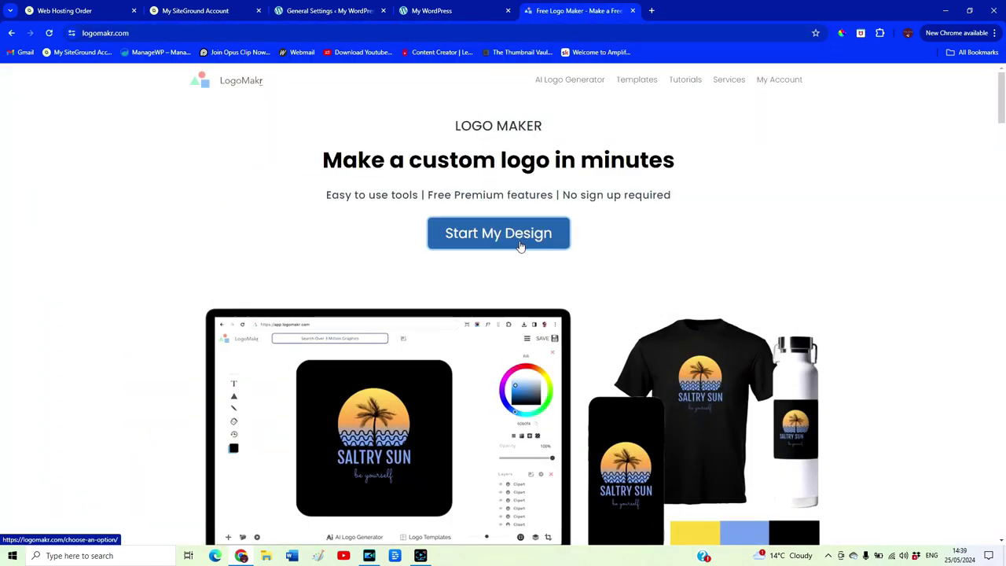
- Start a new logo design from the gold script jewelry template with the small star
click(521, 243)
scroll(500, 435, down, 2)
scroll(500, 435, up, 1)
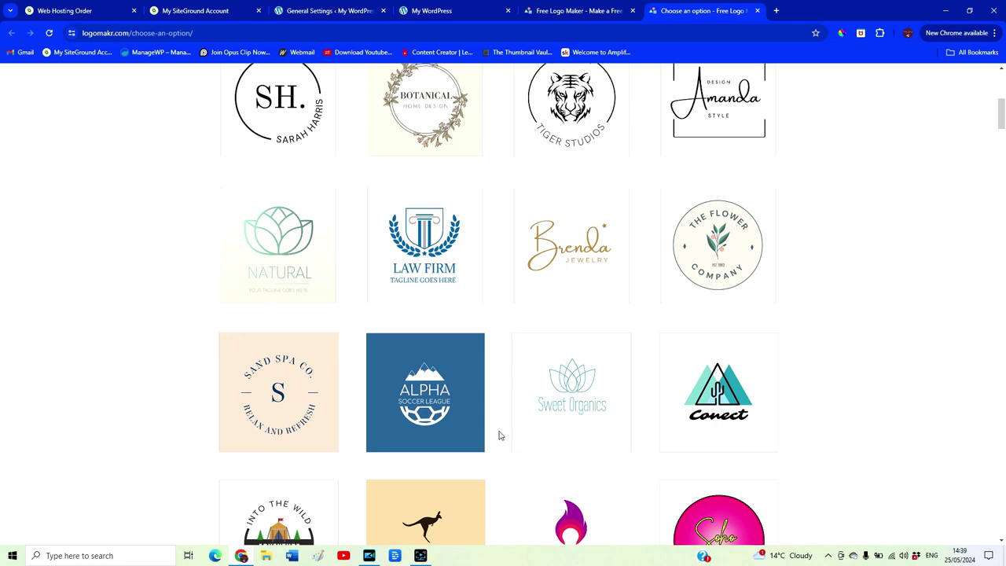
click(607, 247)
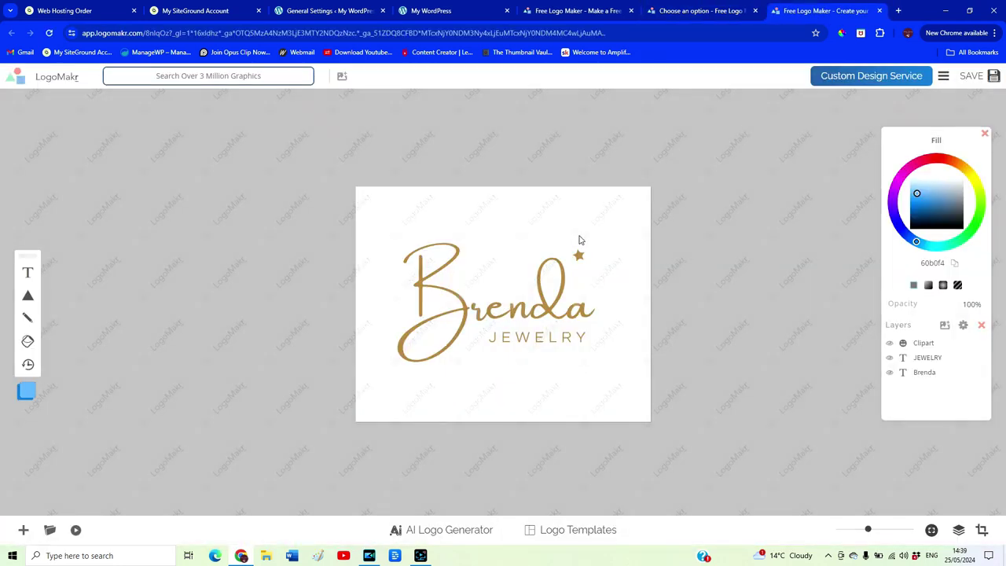
- Replace the template's large script name with the blog owner's first name in possessive form
click(553, 299)
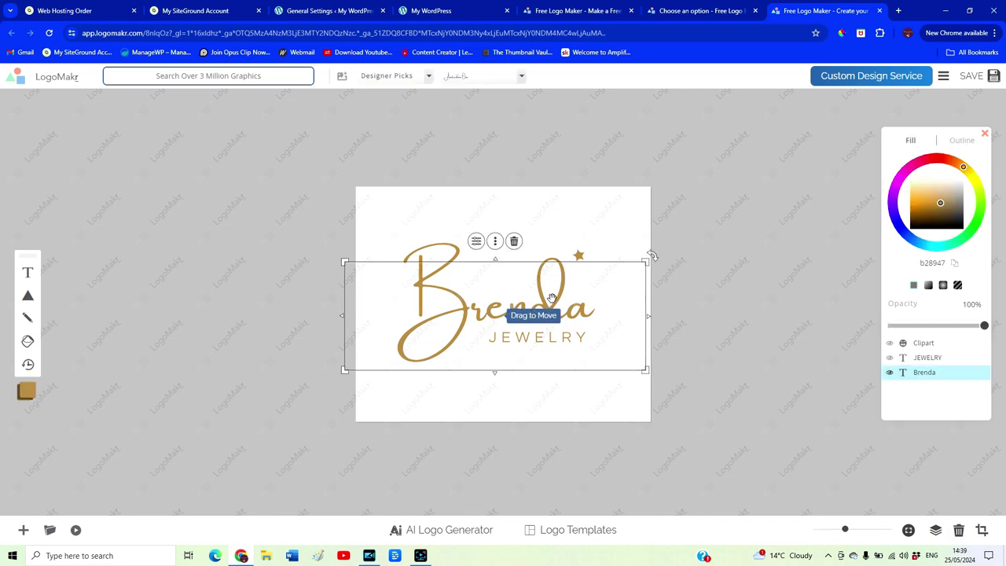
double_click(476, 312)
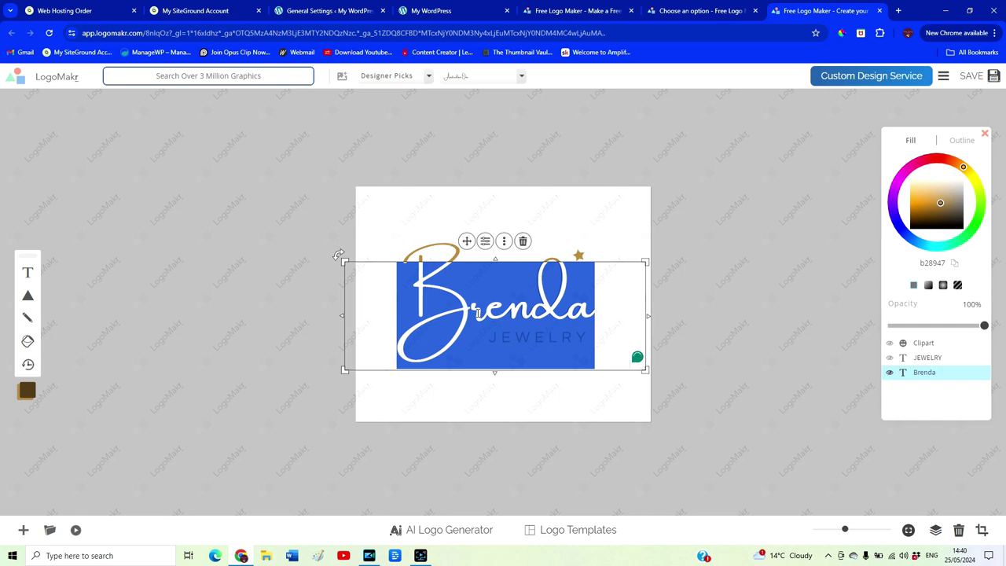
text(Helsn's)
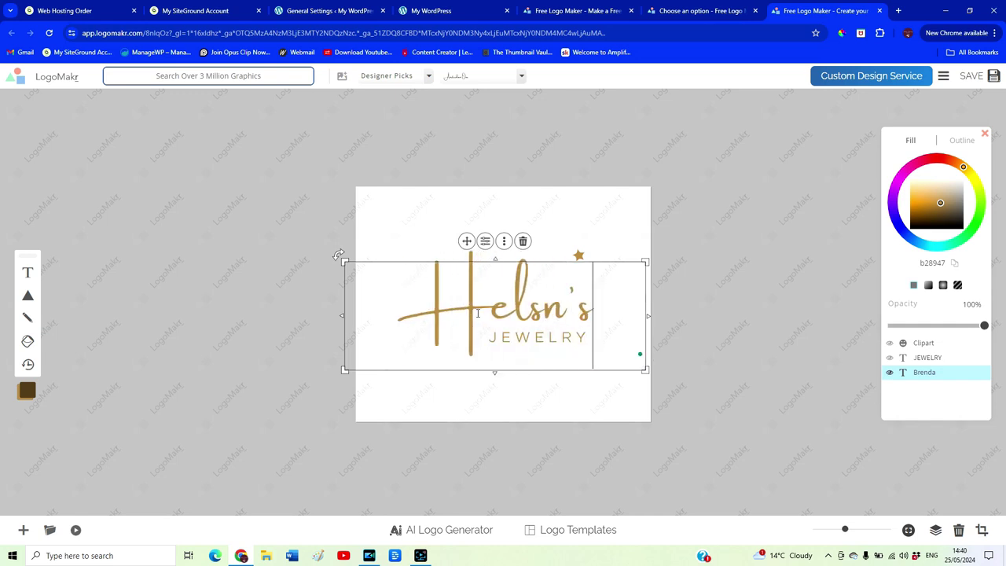
key(BackSpace)
key(BackSpace)
key(BackSpace)
key(BackSpace)
text(e)
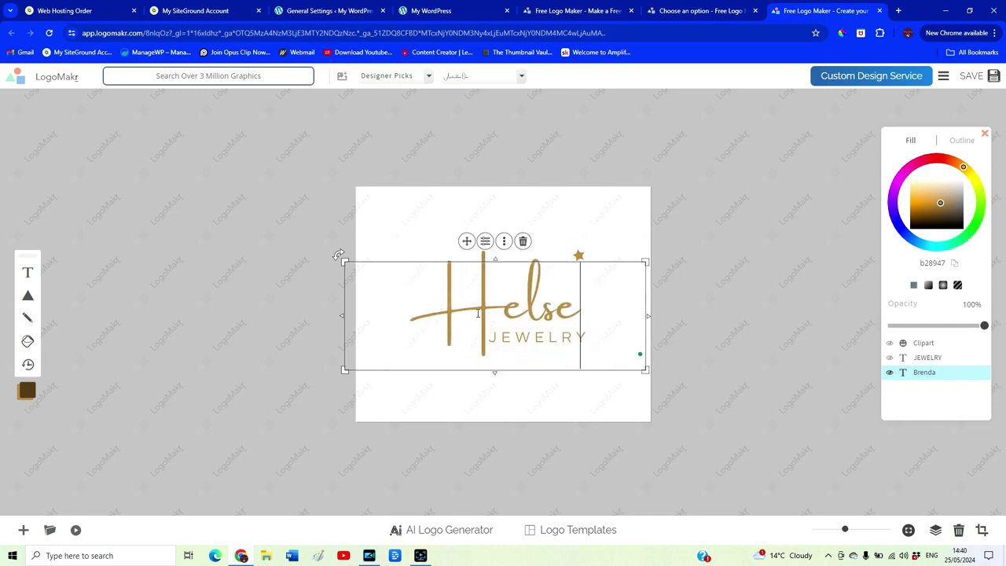
text(ns)
key(BackSpace)
text(s)
key(BackSpace)
text('s)
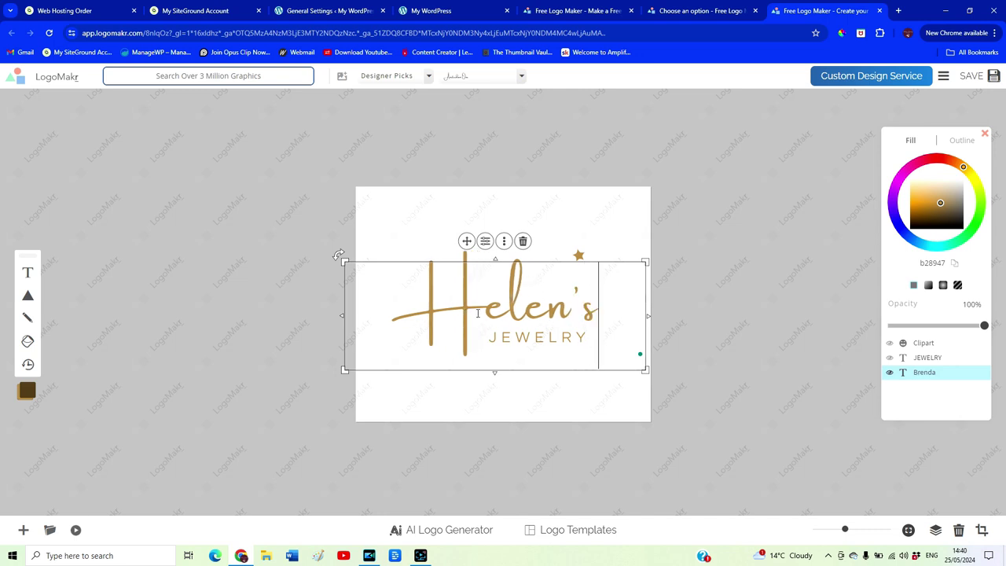
- Replace the logo's small subtitle "JEWELRY" with "BLOG"
click(546, 343)
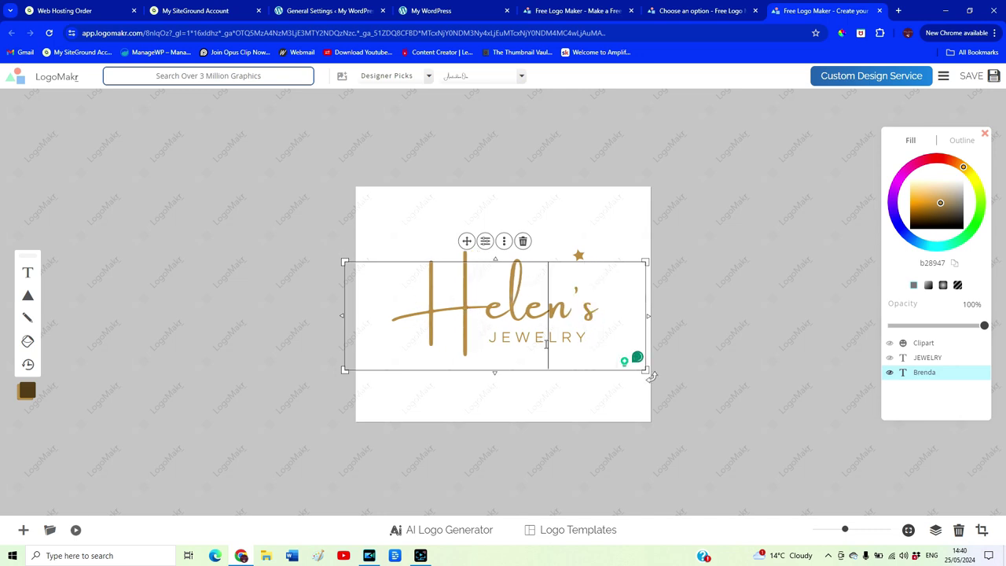
key(ctrl+a)
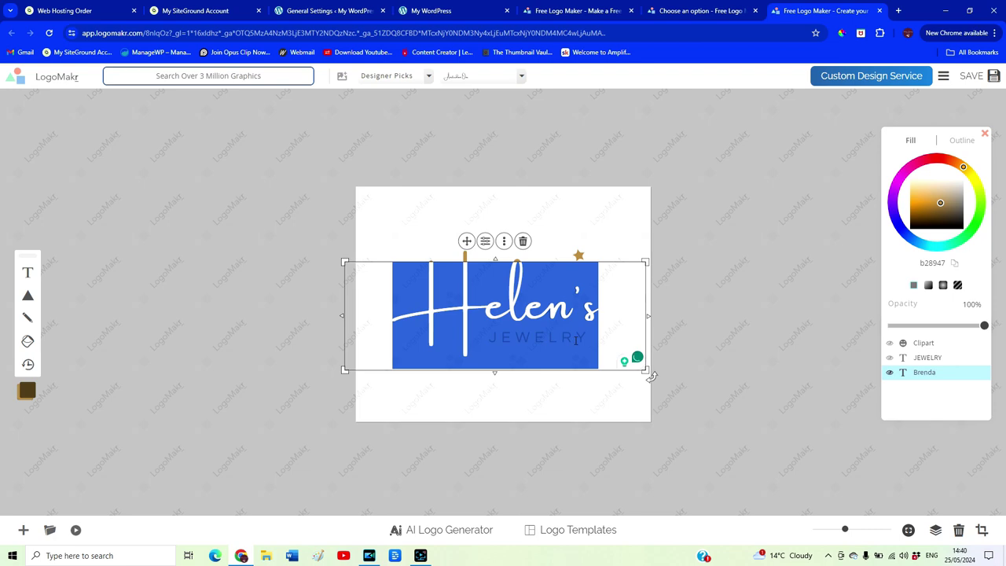
click(676, 332)
click(591, 339)
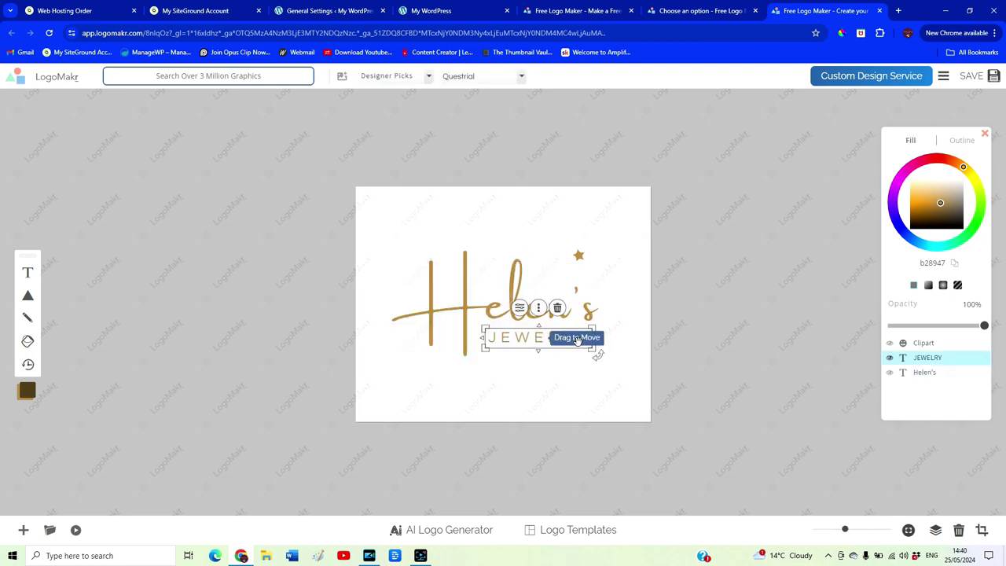
double_click(535, 340)
text(B)
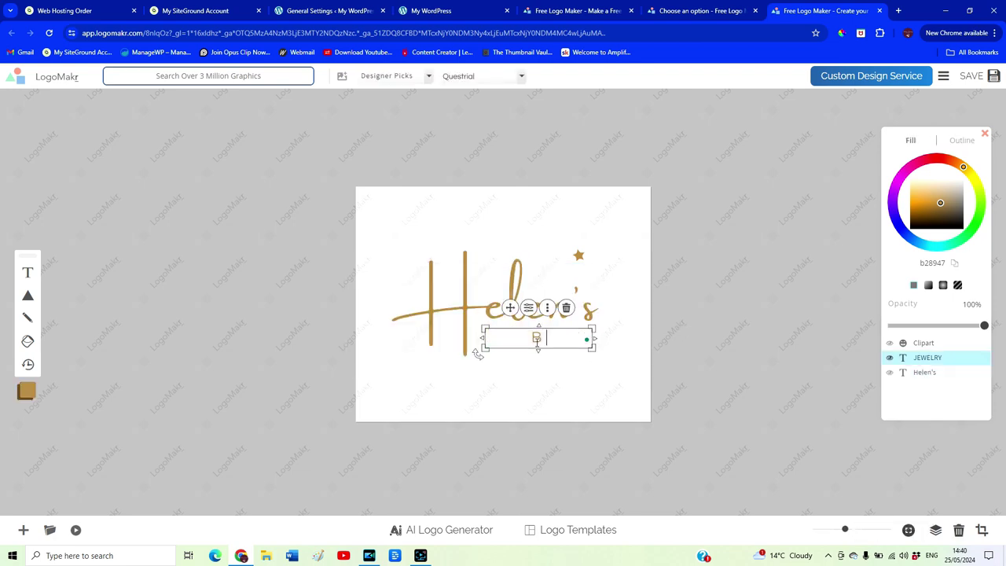
text(LOG)
click(770, 298)
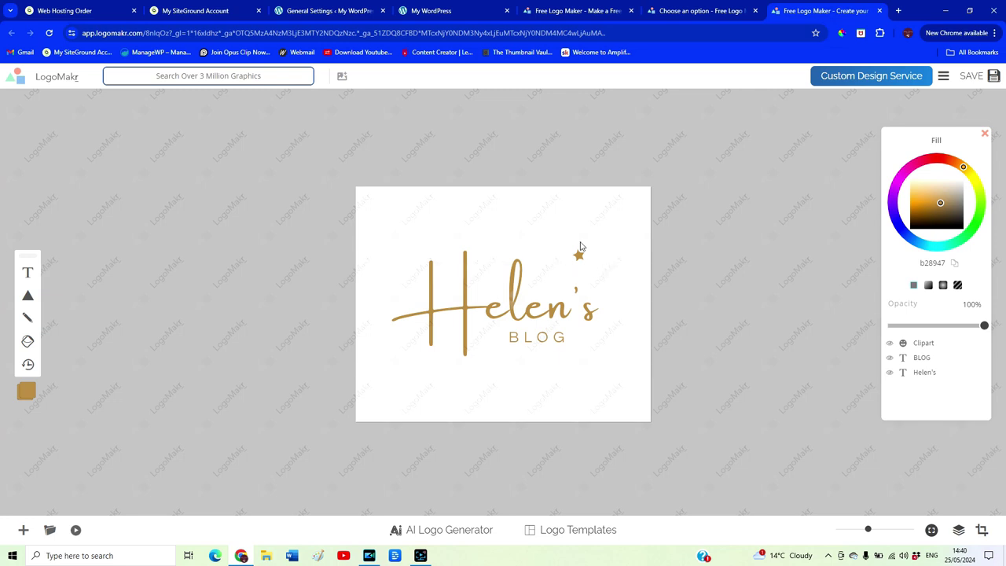
- Save the logo and download the free low-resolution PNG through the emailed link, closing the download options in LogoMakr
click(986, 79)
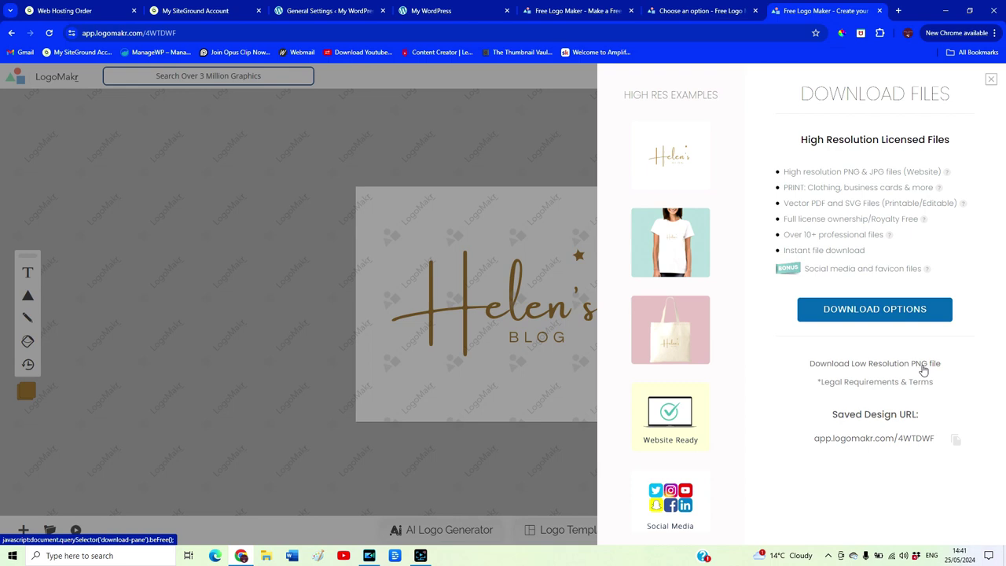
click(924, 366)
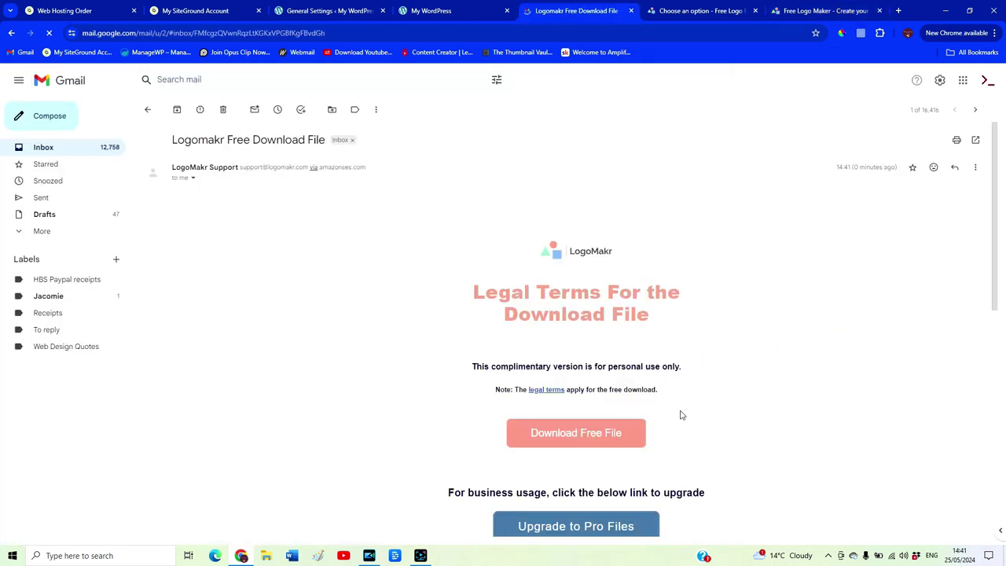
click(550, 435)
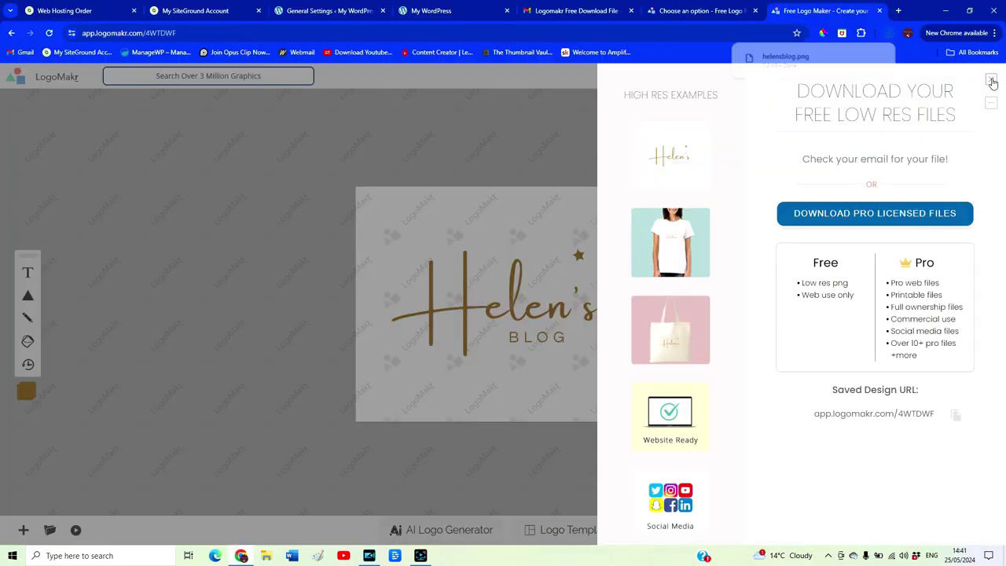
click(994, 84)
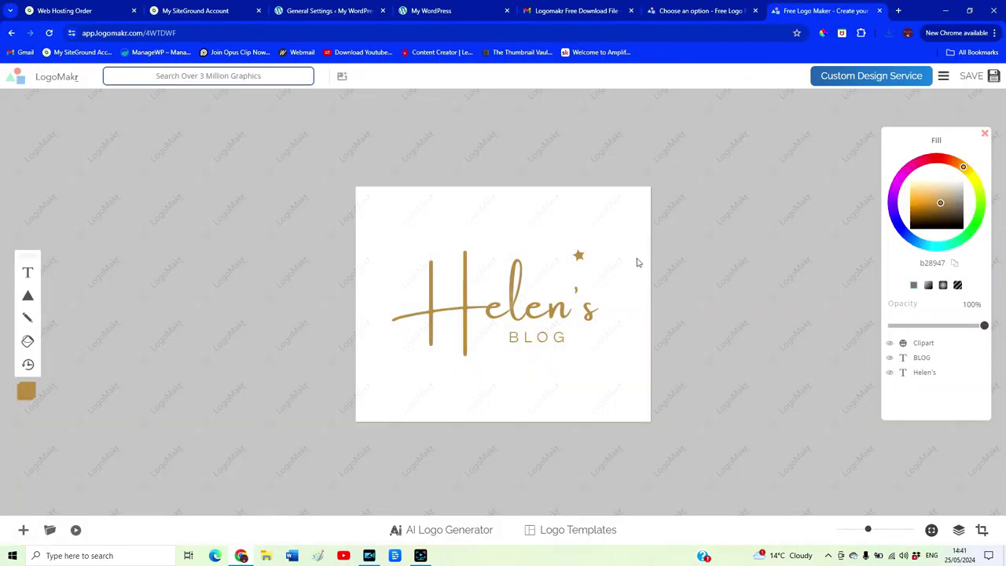
- Delete the script name and the "BLOG" text from the canvas, leaving only the star
click(527, 297)
key(Delete)
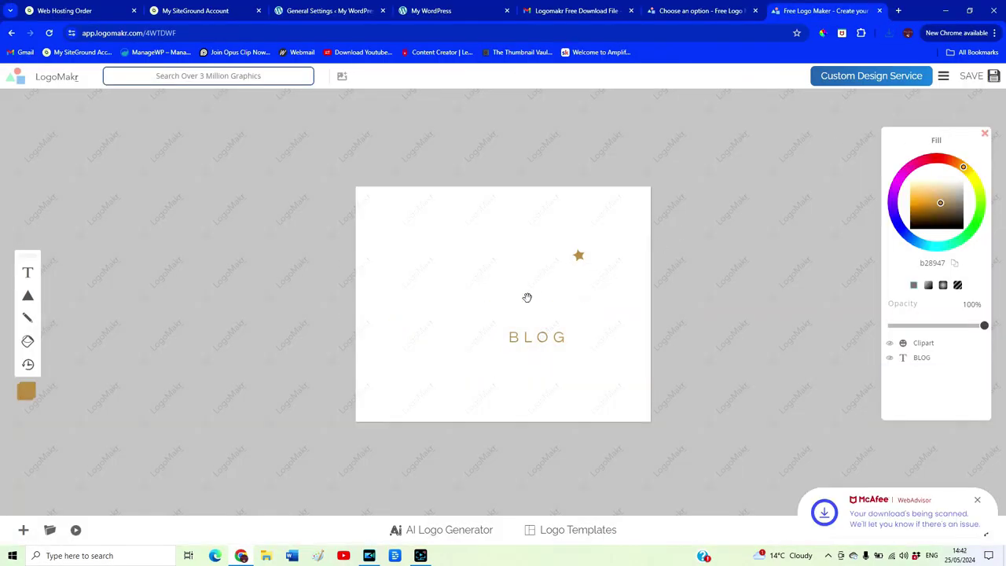
click(537, 337)
key(Delete)
- Move the gold star to the middle of the canvas and enlarge it to nearly the full canvas height
click(579, 255)
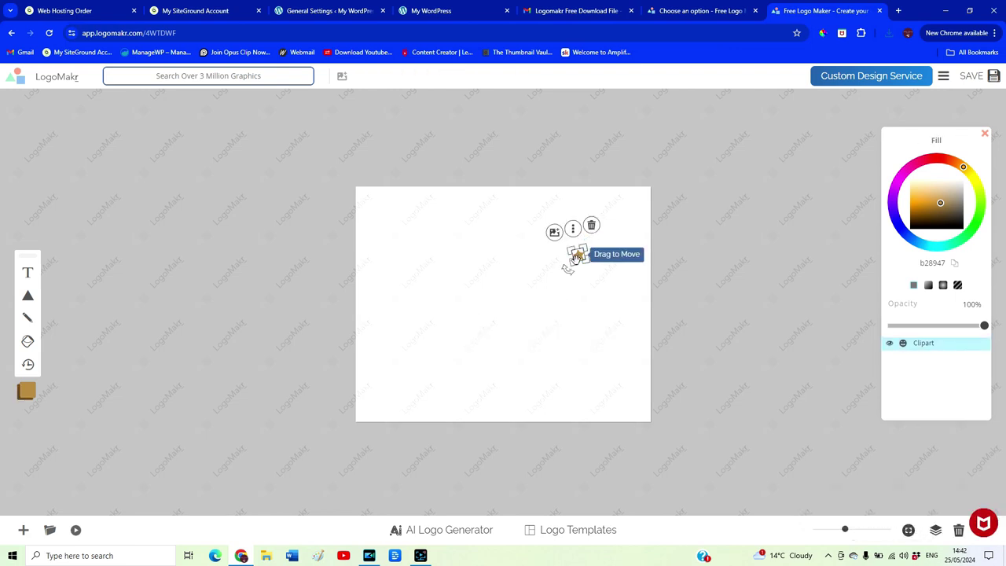
drag(577, 256, 499, 310)
click(472, 341)
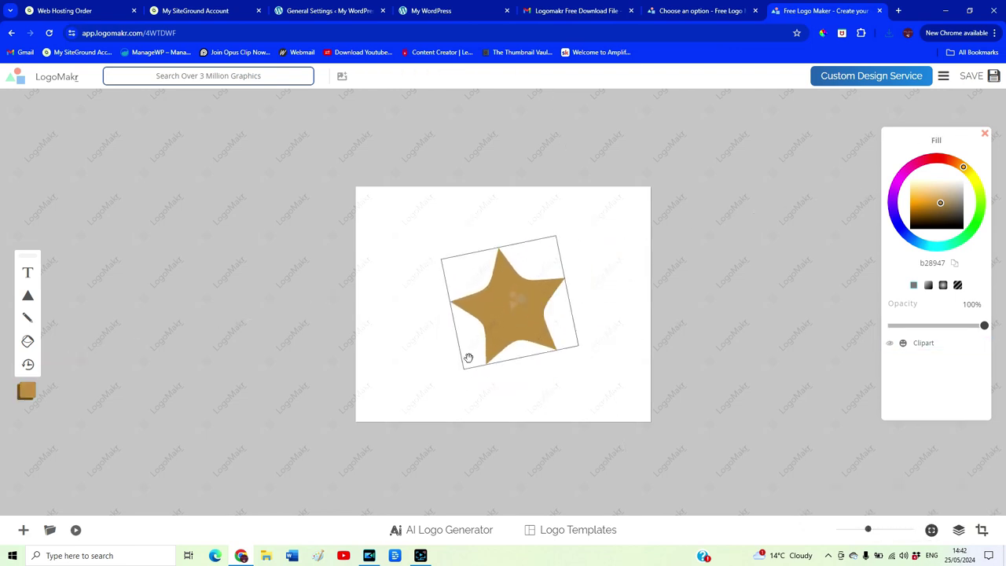
click(511, 303)
drag(579, 346, 625, 377)
drag(512, 315, 531, 319)
click(756, 323)
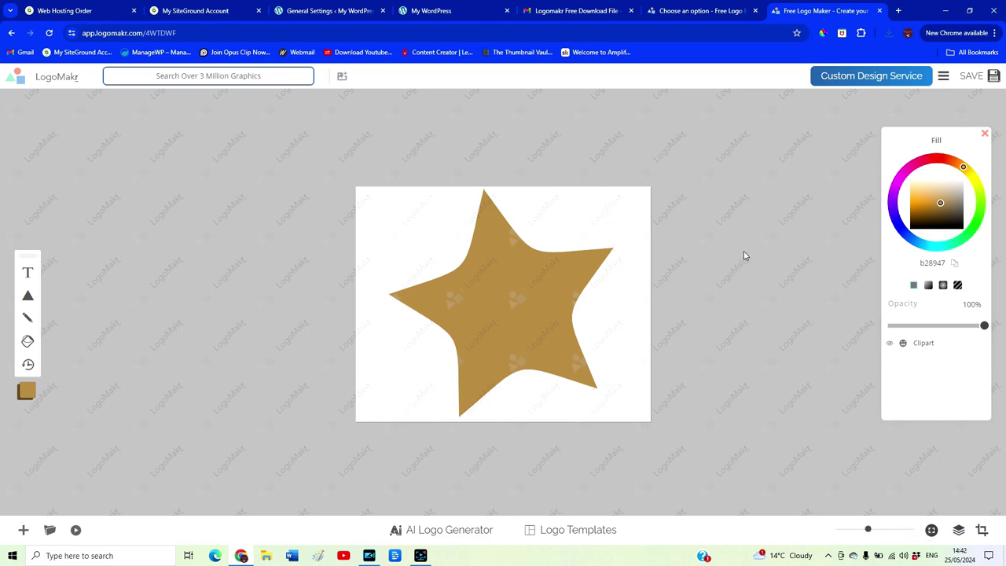
- Save the star design, accept the legal terms and get its free low-resolution PNG through the emailed link as helensblogicon.png
click(969, 80)
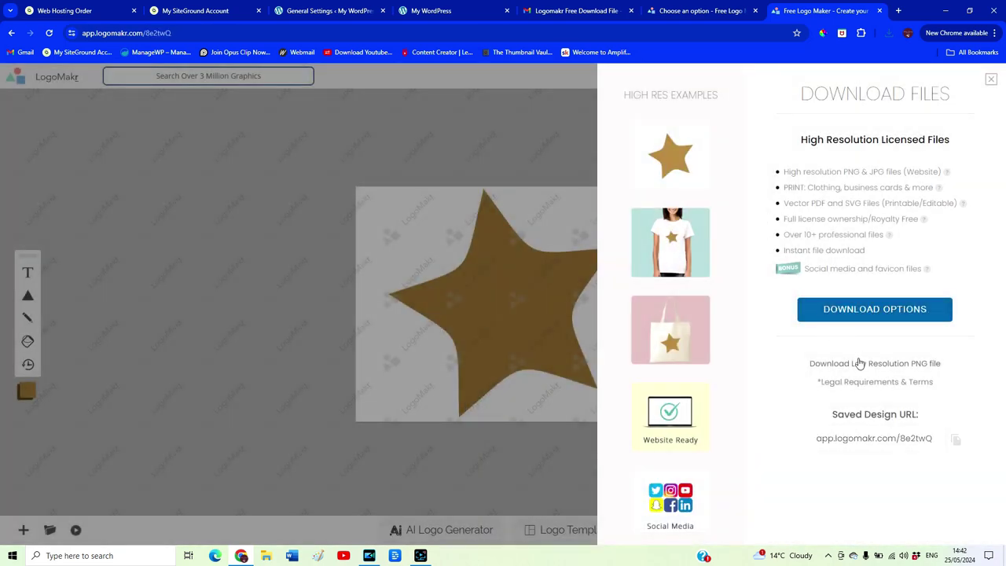
click(860, 362)
click(795, 242)
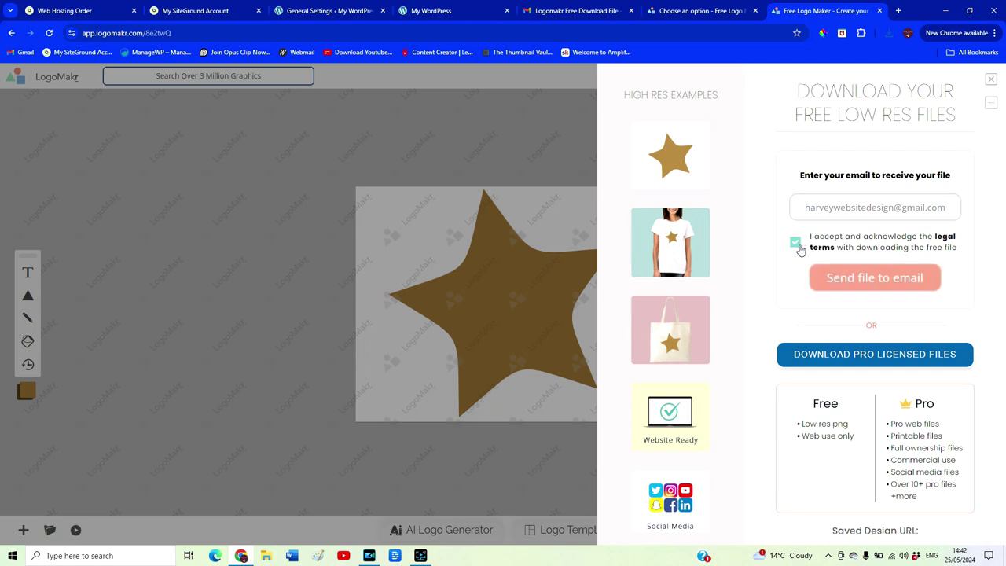
click(873, 281)
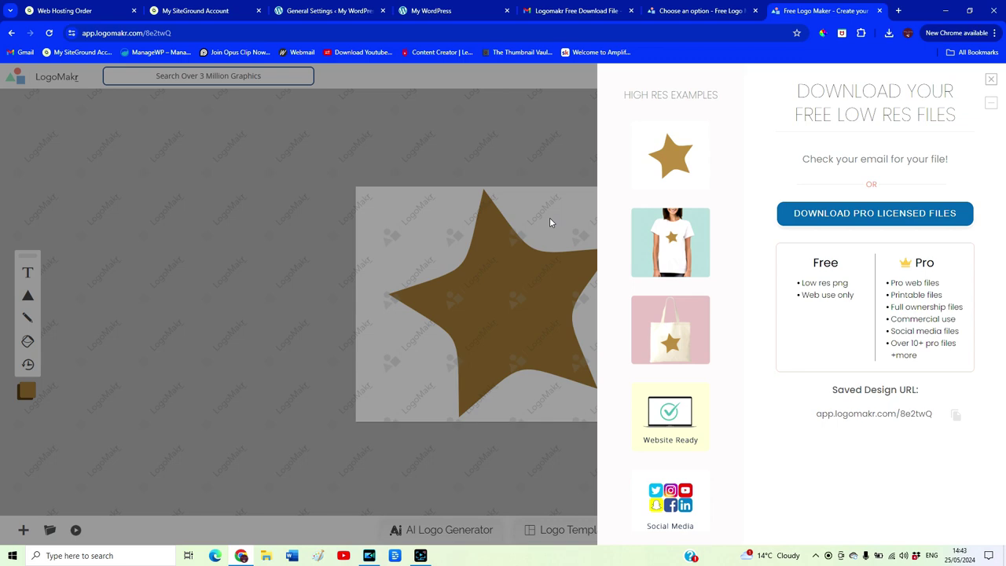
click(555, 11)
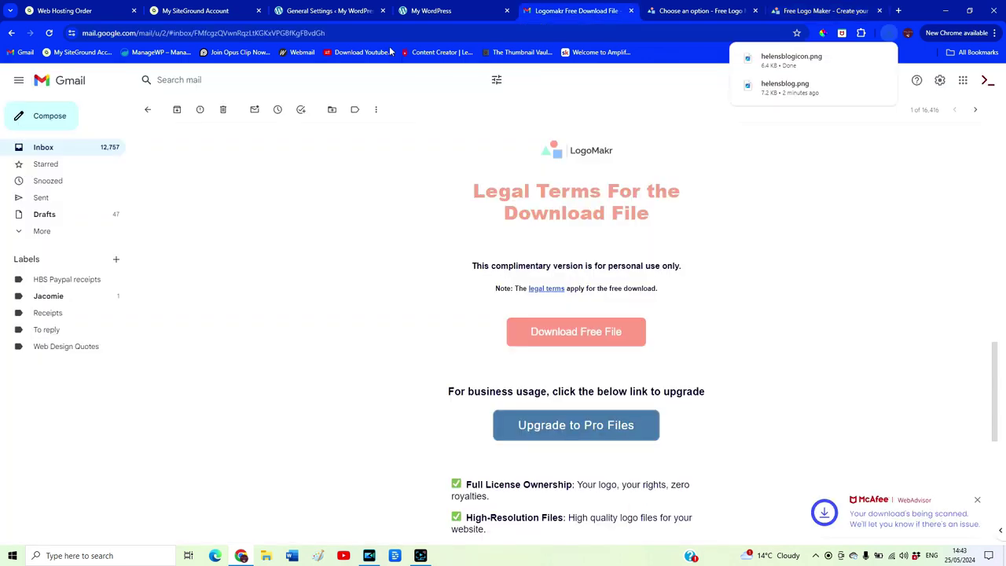
- Close the extra My WordPress tab and upload helensblogicon.png from the Logo files folder for the site icon in WordPress General Settings
click(410, 12)
key(ctrl+w)
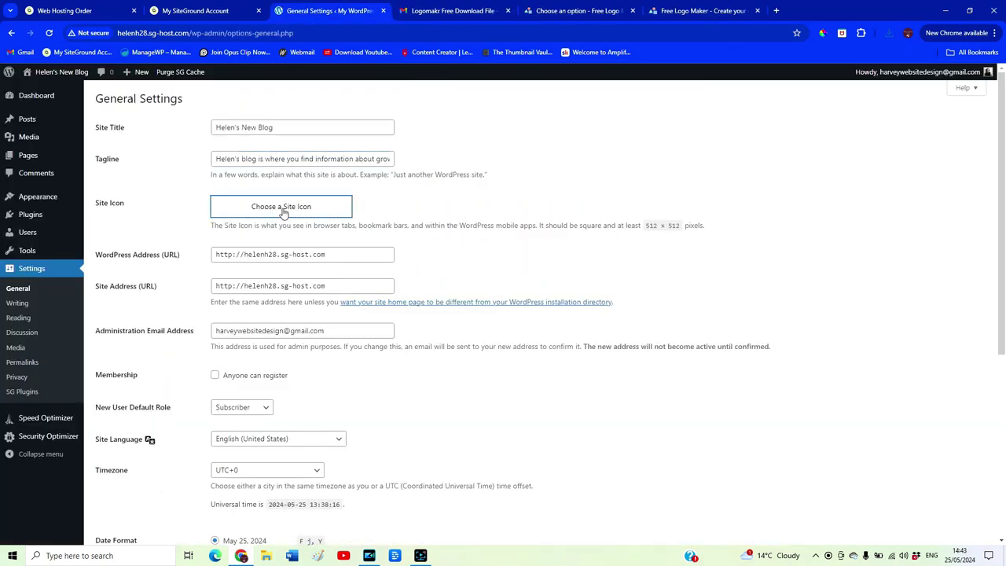
click(283, 211)
click(977, 94)
click(330, 210)
click(508, 296)
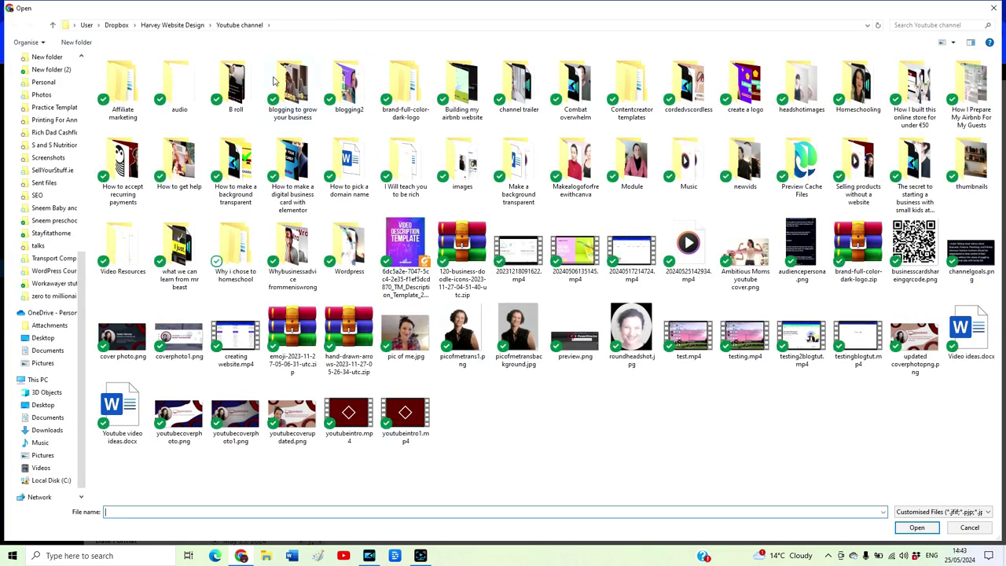
click(172, 24)
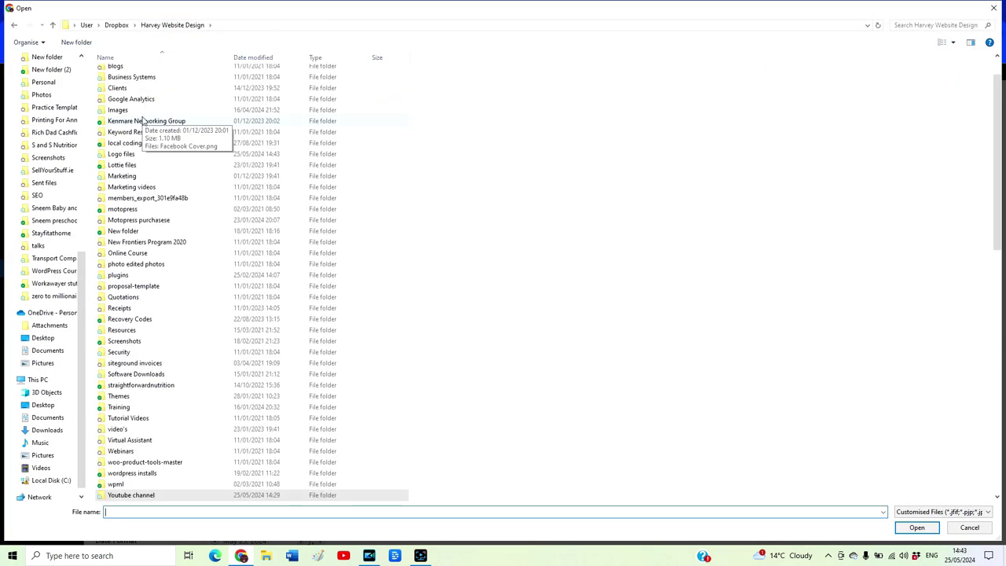
double_click(123, 156)
double_click(642, 98)
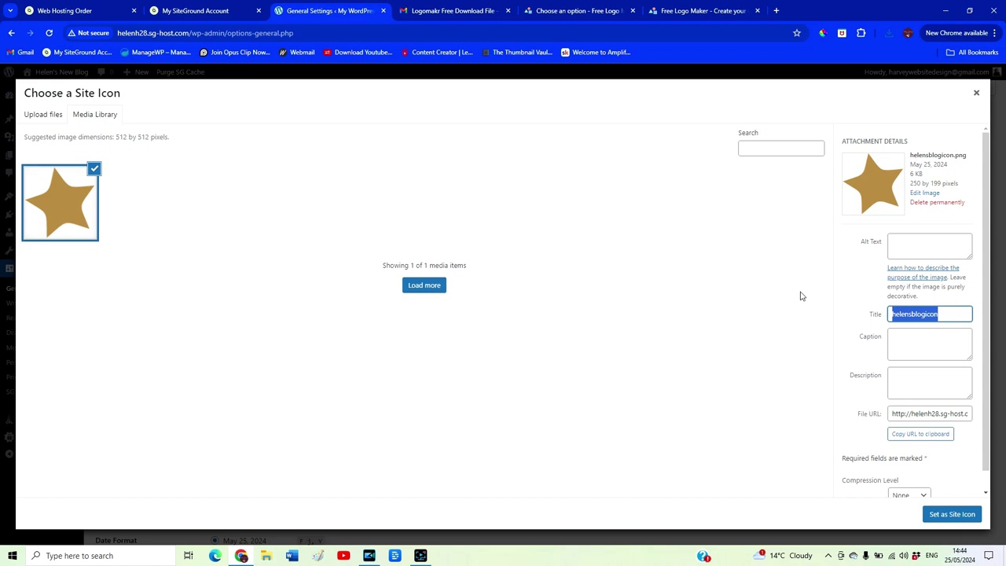
- Enter the blog's name as the star image's title and alt text, and crop it as the site icon
text(Helen's blog)
key(ctrl+a)
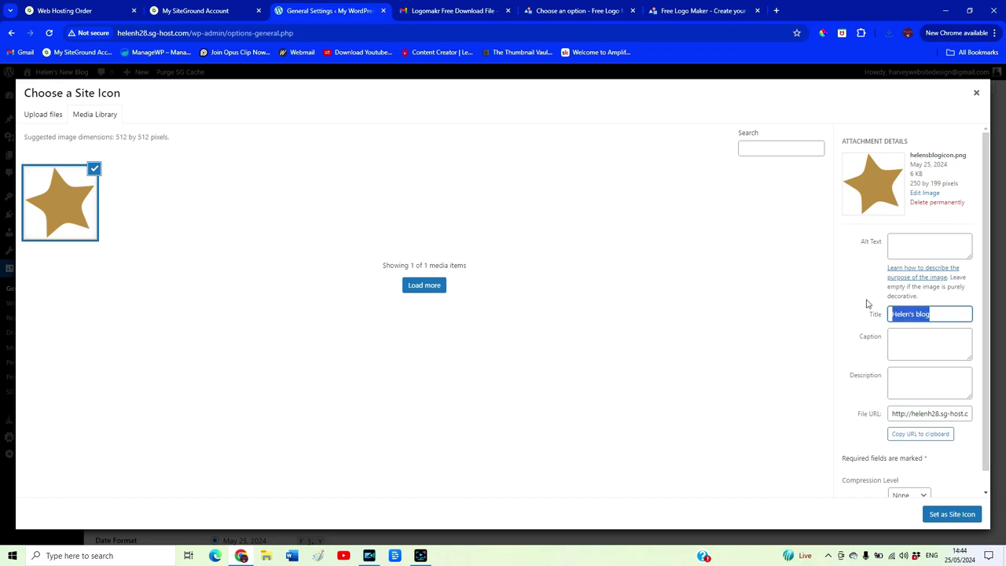
click(939, 239)
text(Helen's blog)
click(944, 516)
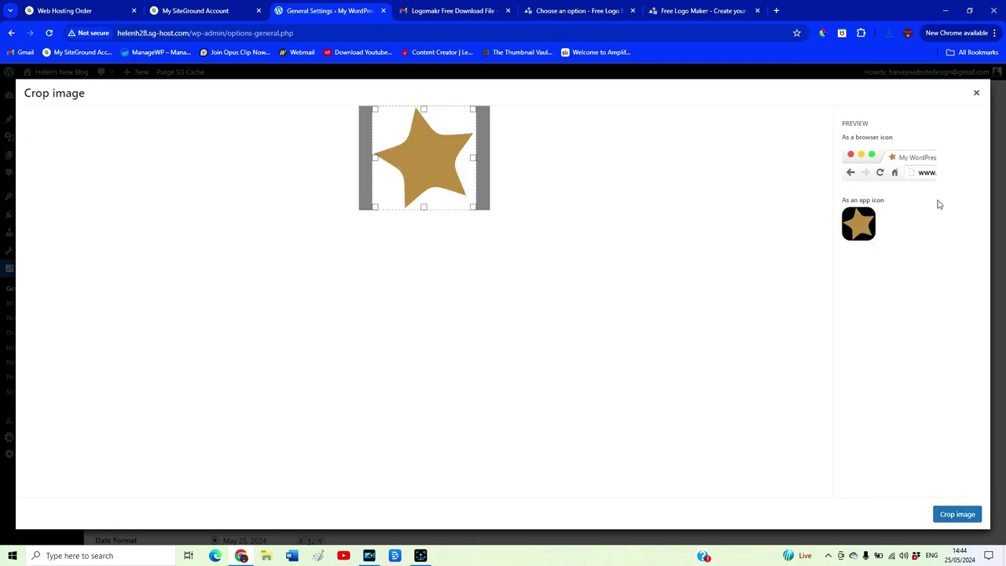
click(957, 513)
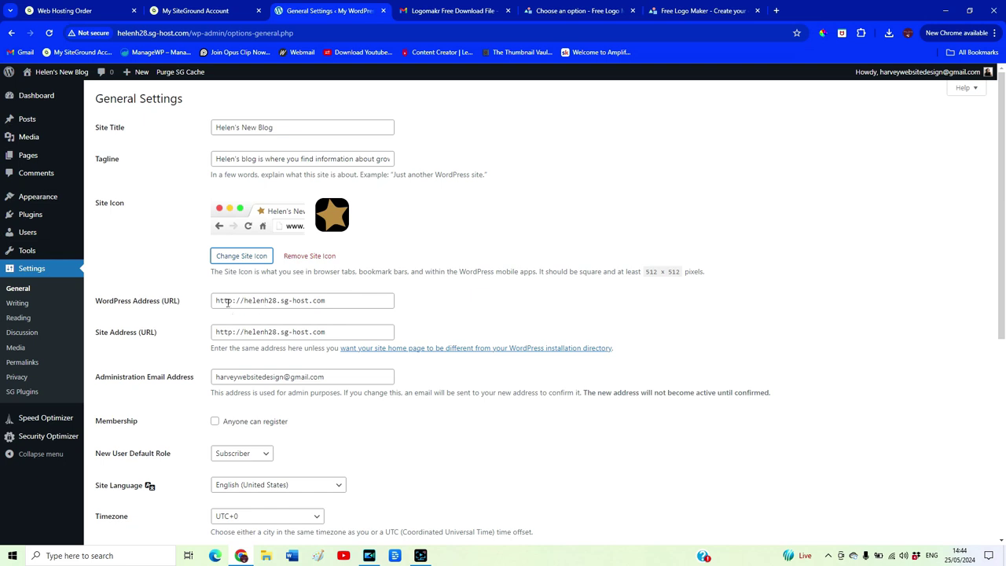
- Set the date format to d/m/Y in the General Settings and save the changes
click(216, 302)
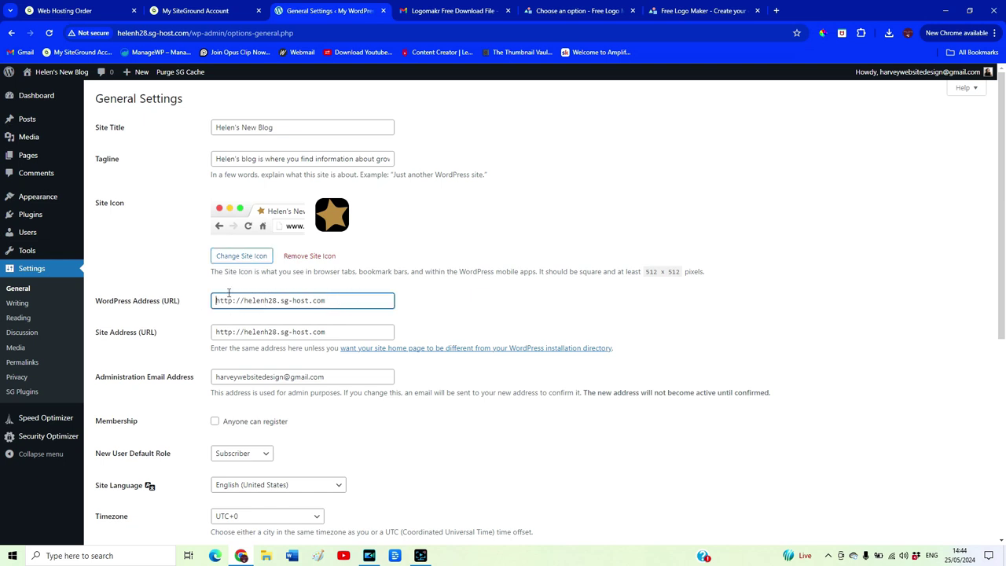
scroll(342, 325, down, 1)
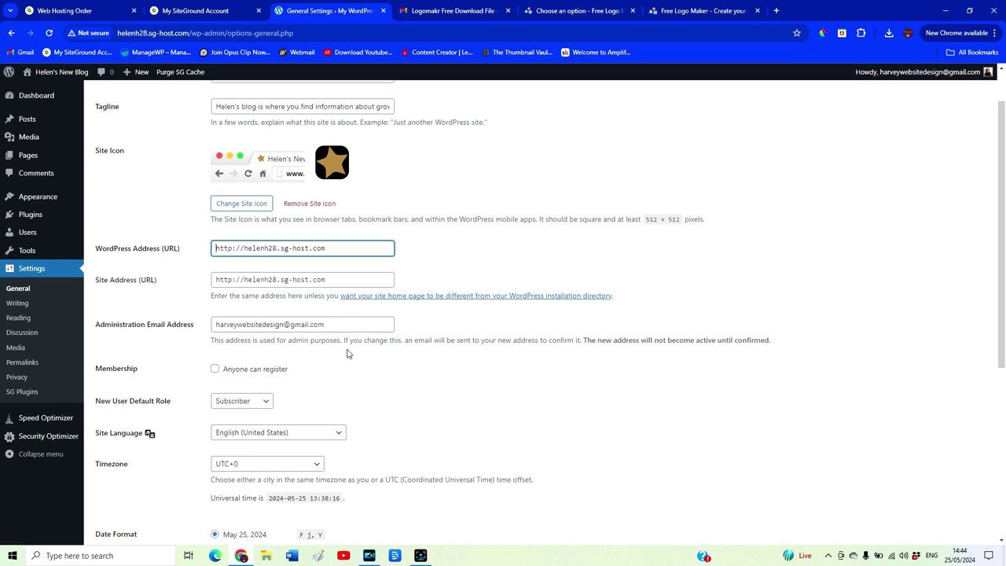
scroll(481, 458, down, 3)
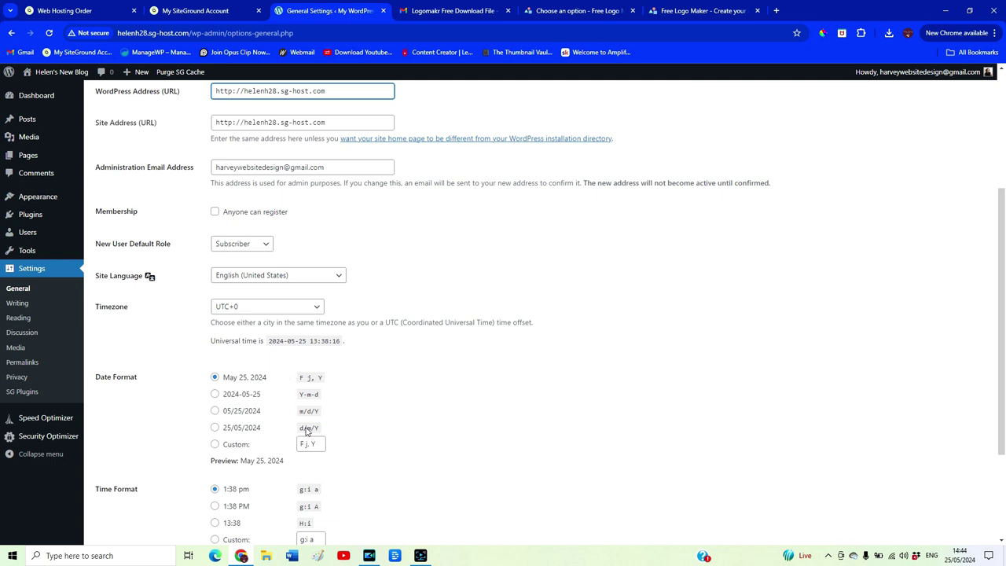
click(214, 427)
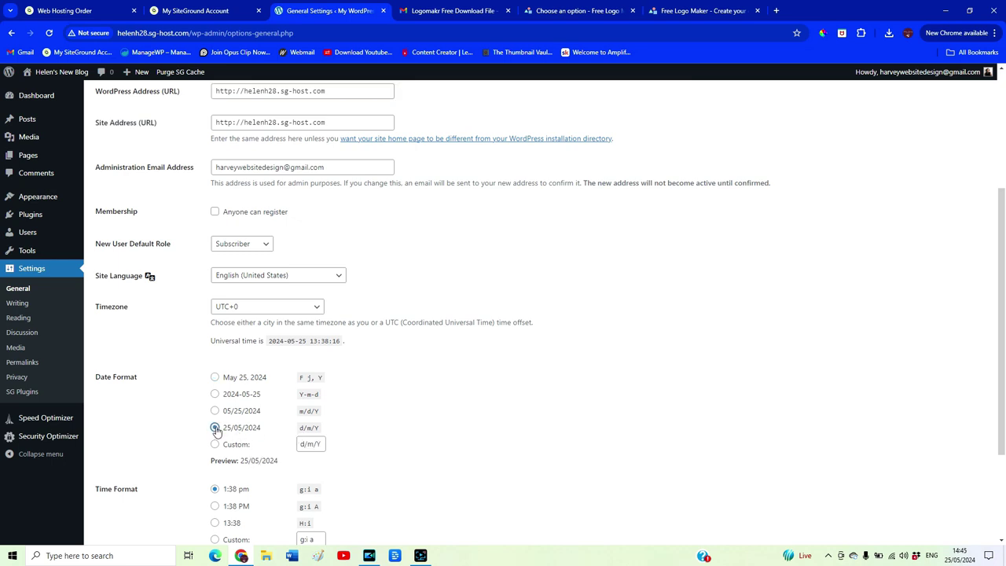
scroll(354, 433, down, 1)
scroll(245, 443, down, 1)
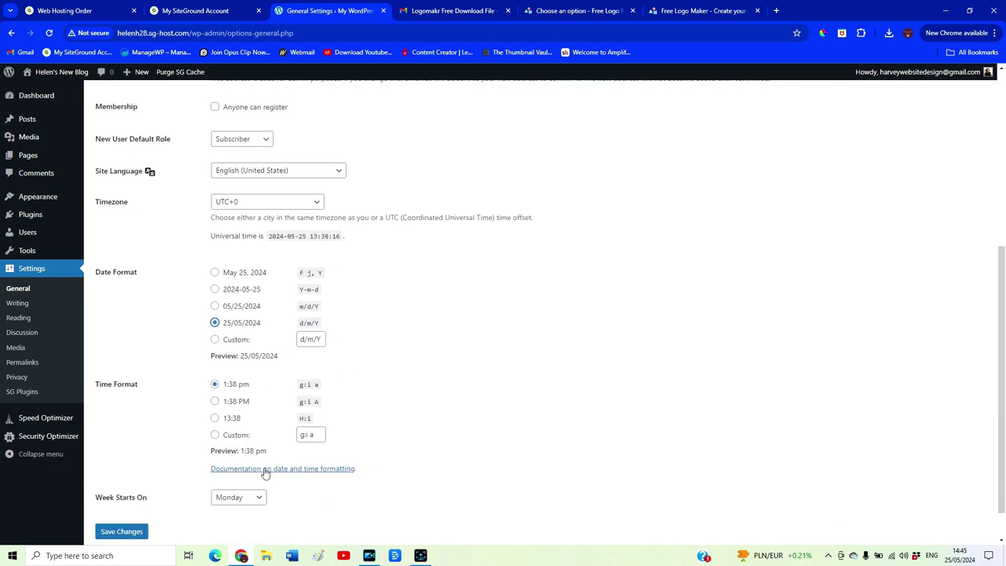
scroll(470, 427, down, 1)
click(121, 491)
- Choose Sample Page as the static homepage in the Reading settings, and open the Permalinks settings
click(18, 318)
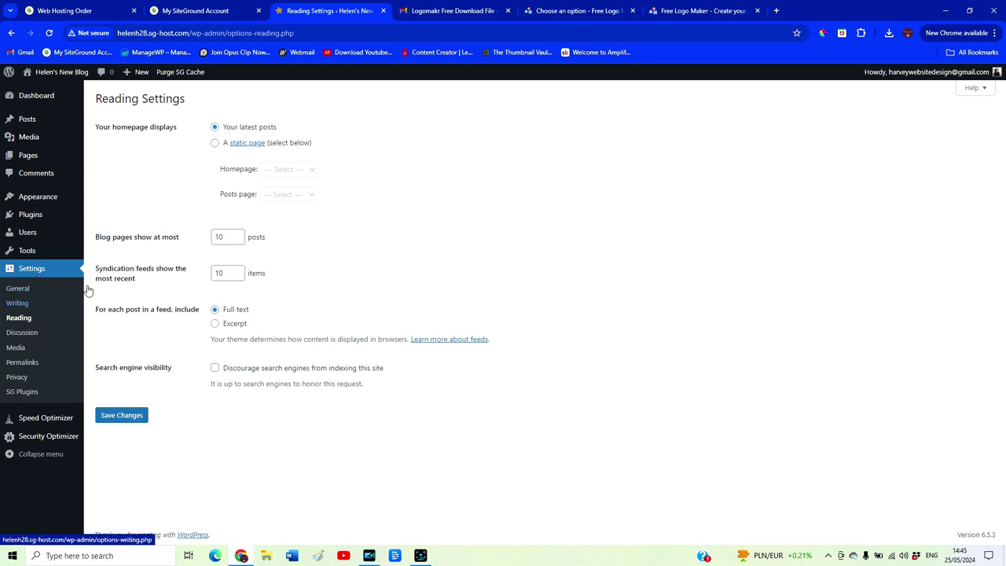
click(214, 144)
click(279, 169)
click(283, 182)
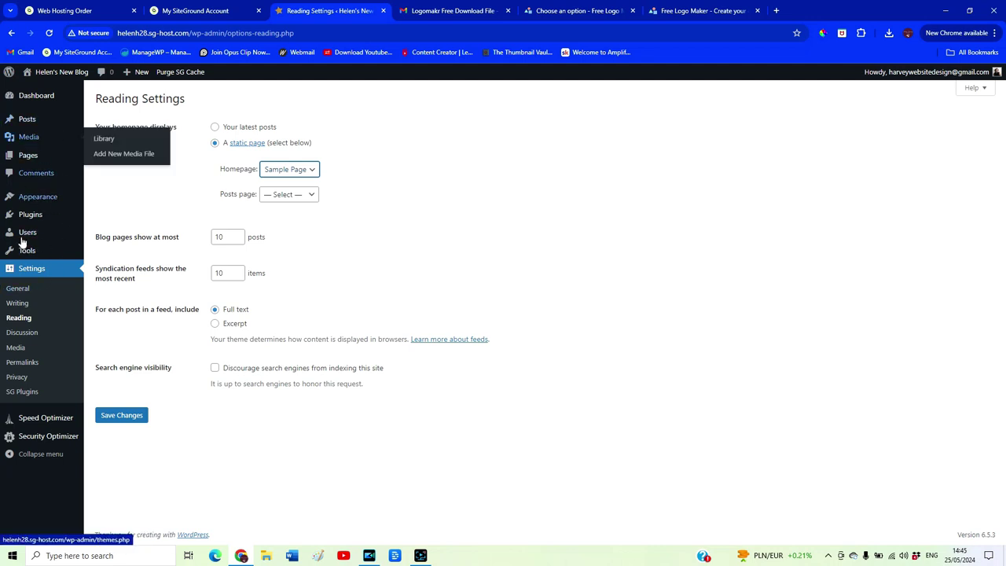
mouse_move(71, 118)
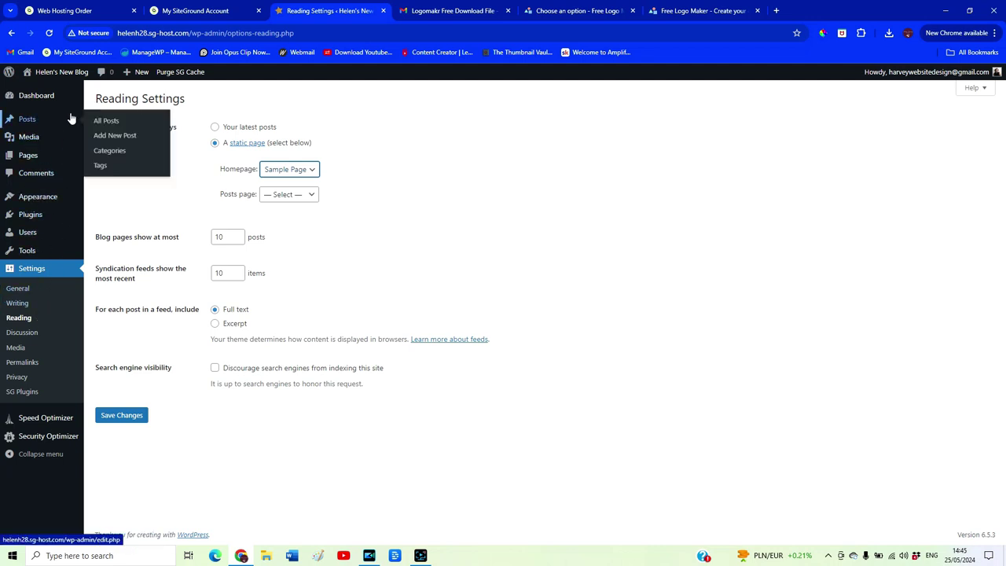
click(22, 363)
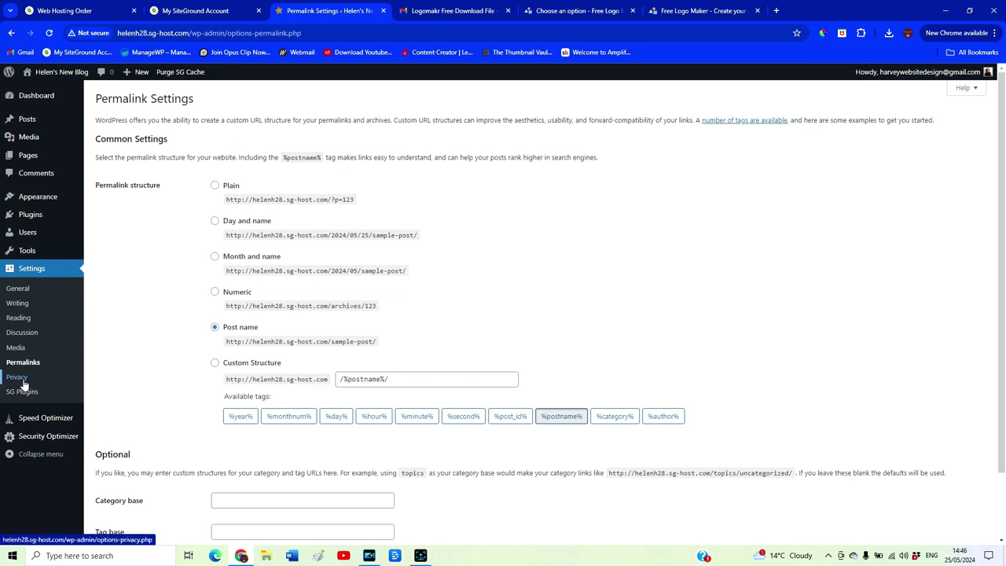
- Find the Elementor Website Builder plugin by searching for "elementor", and install and activate it
mouse_move(35, 221)
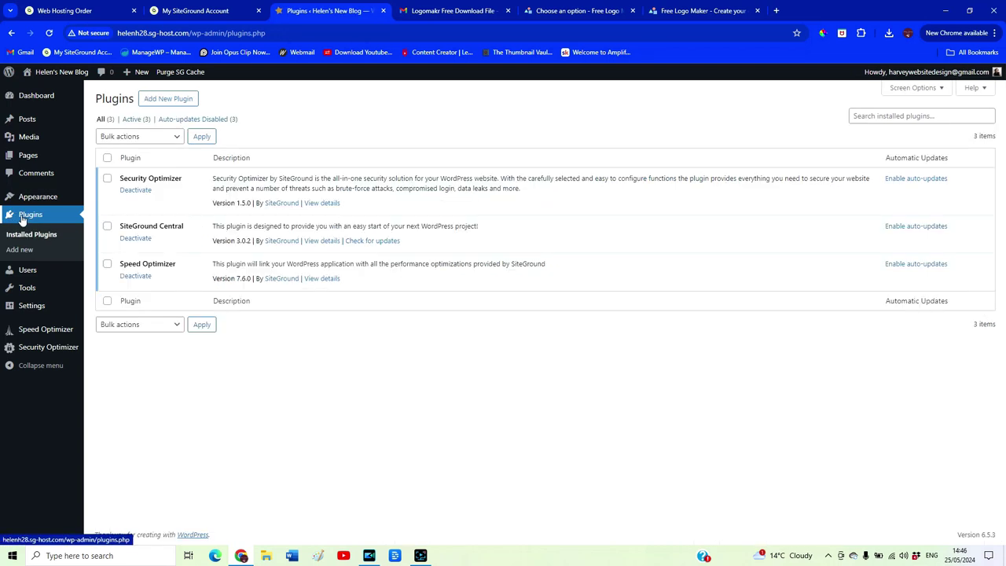
click(168, 100)
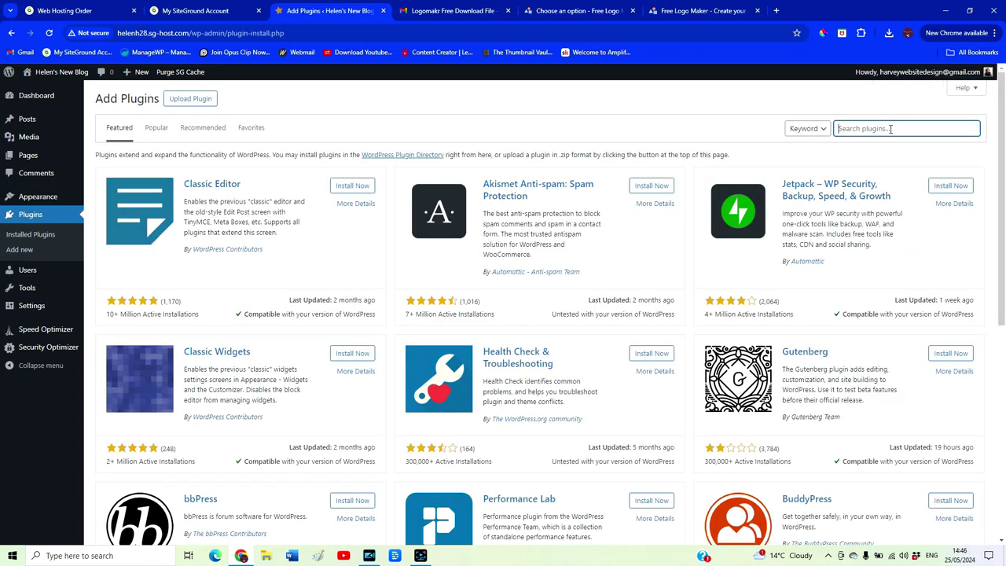
text(elementor)
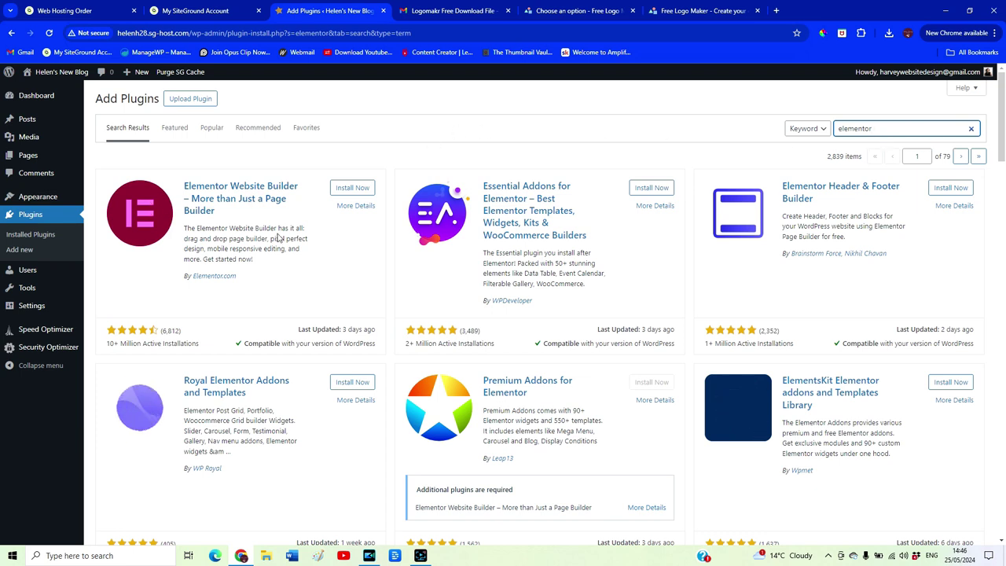
click(352, 189)
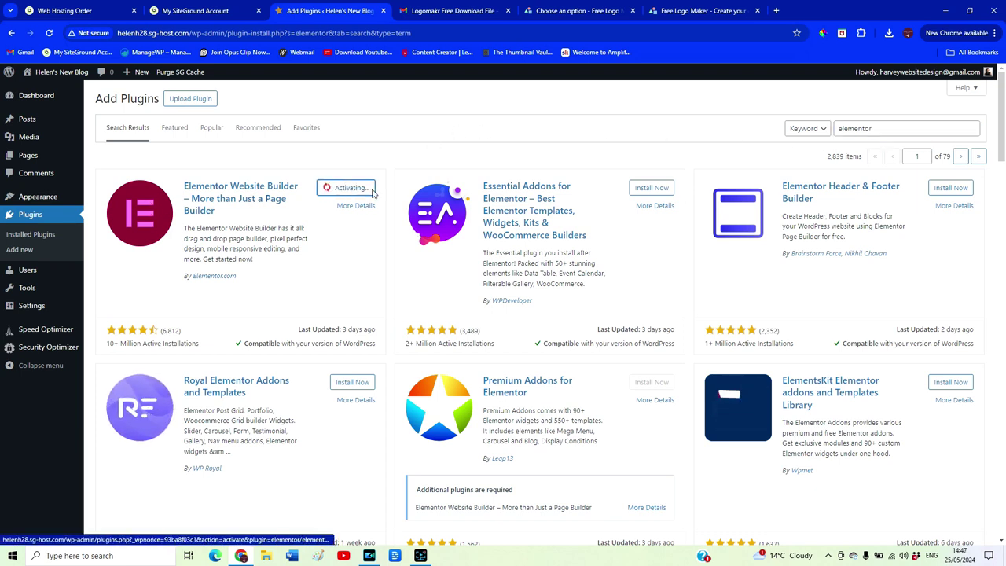
click(362, 190)
- Skip the account, Hello Theme and site name stages of Elementor's setup wizard
mouse_move(37, 197)
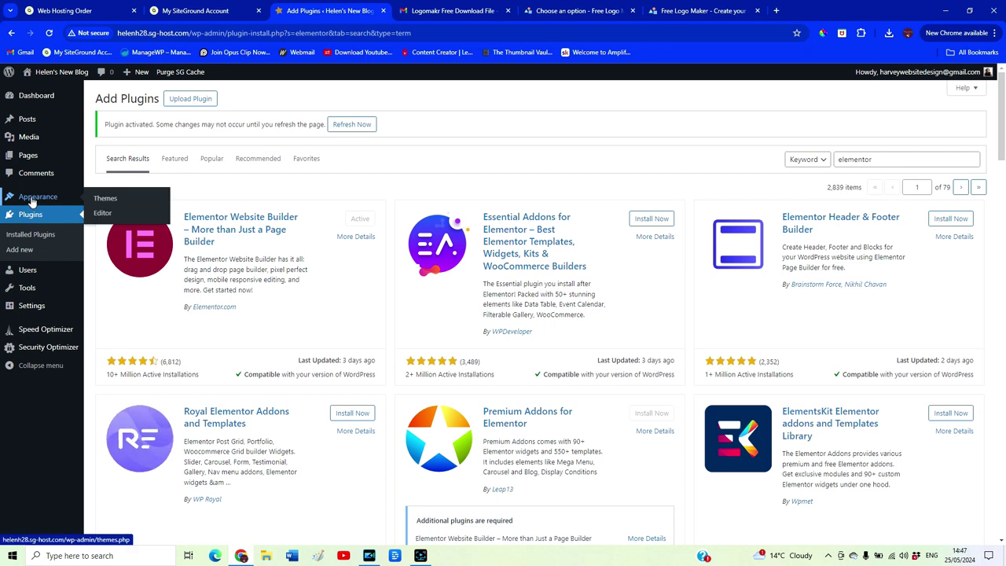
click(102, 199)
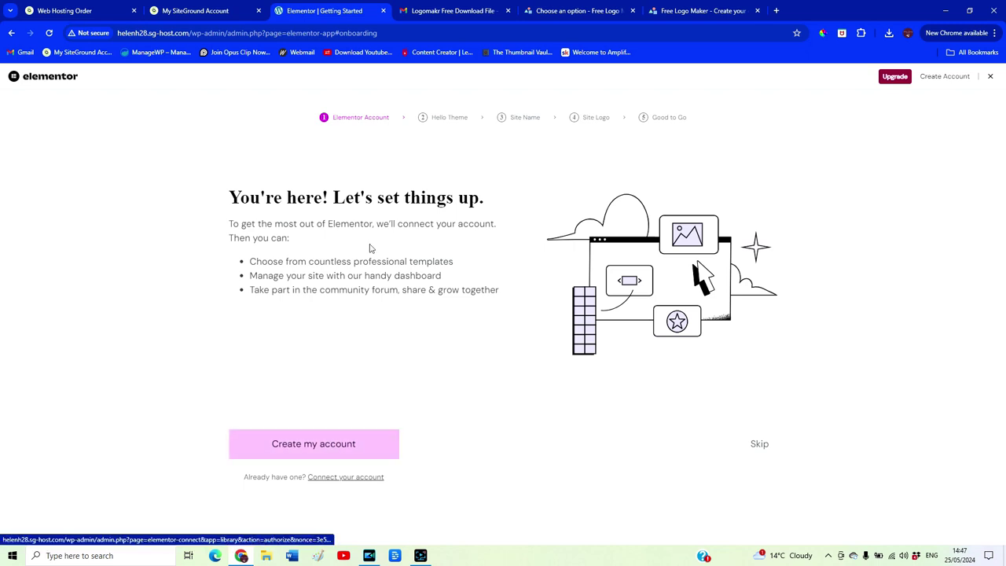
click(762, 450)
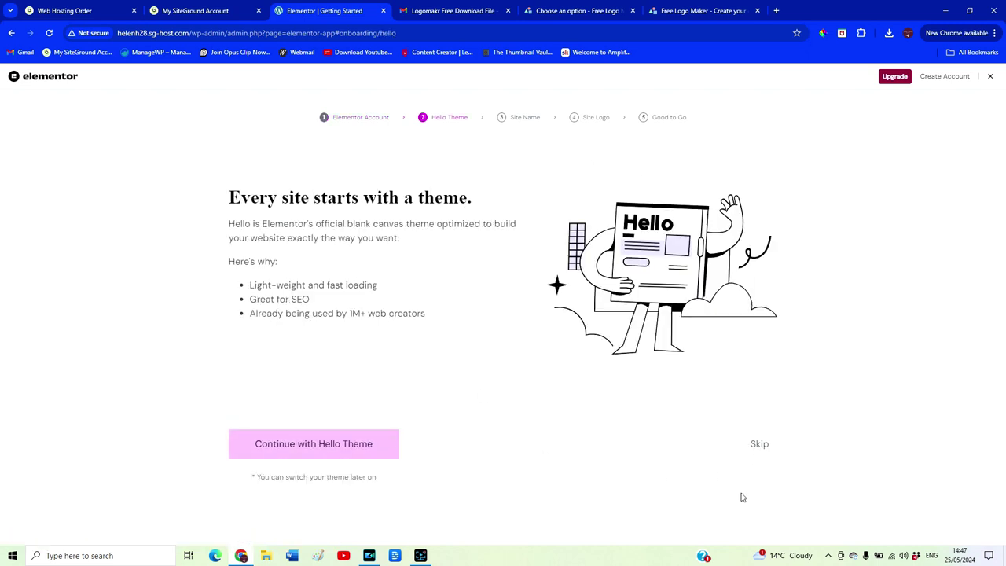
click(757, 445)
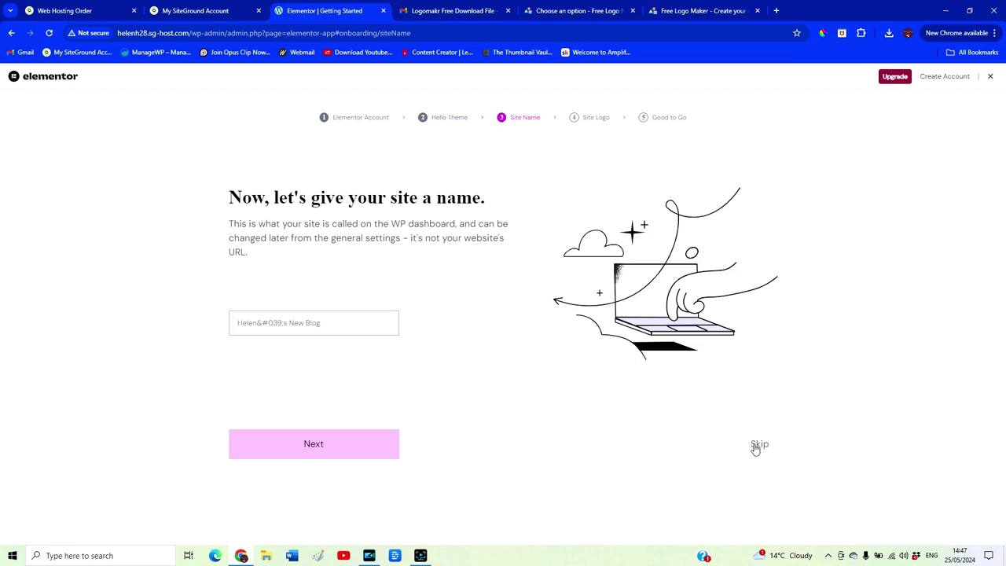
click(758, 445)
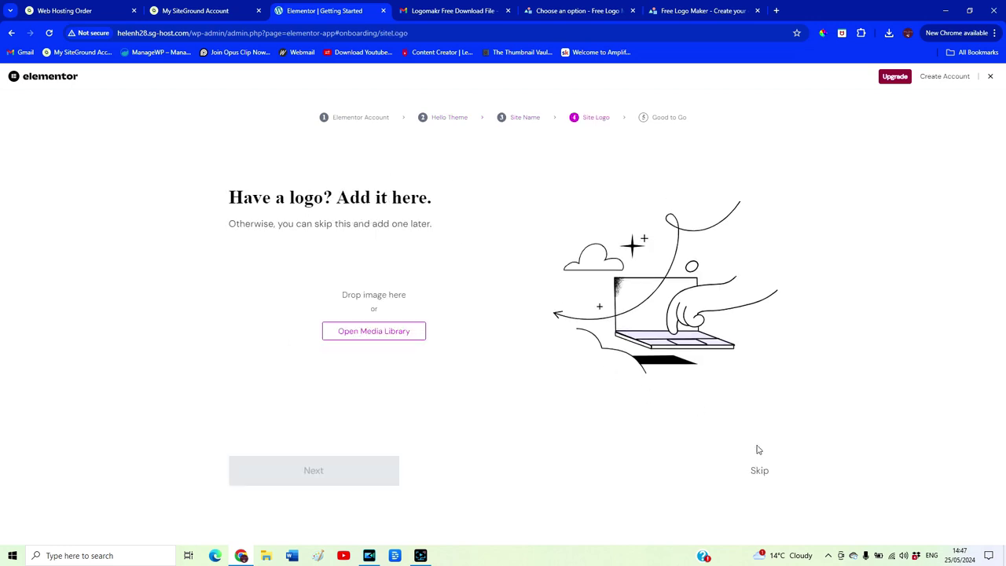
- Upload the gold script blog logo as the site logo in Elementor's setup, and skip the final setup stage
click(376, 336)
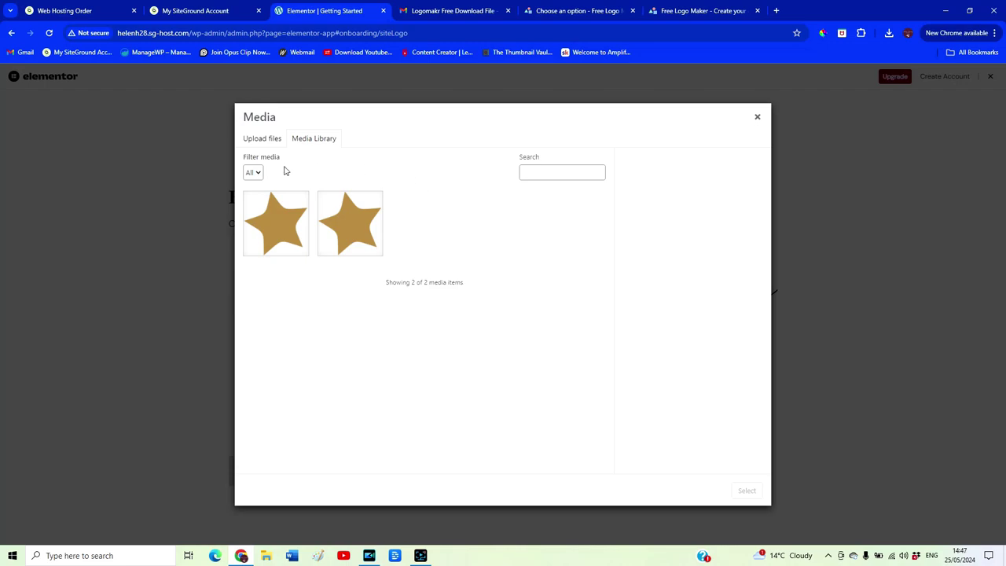
click(272, 140)
click(492, 301)
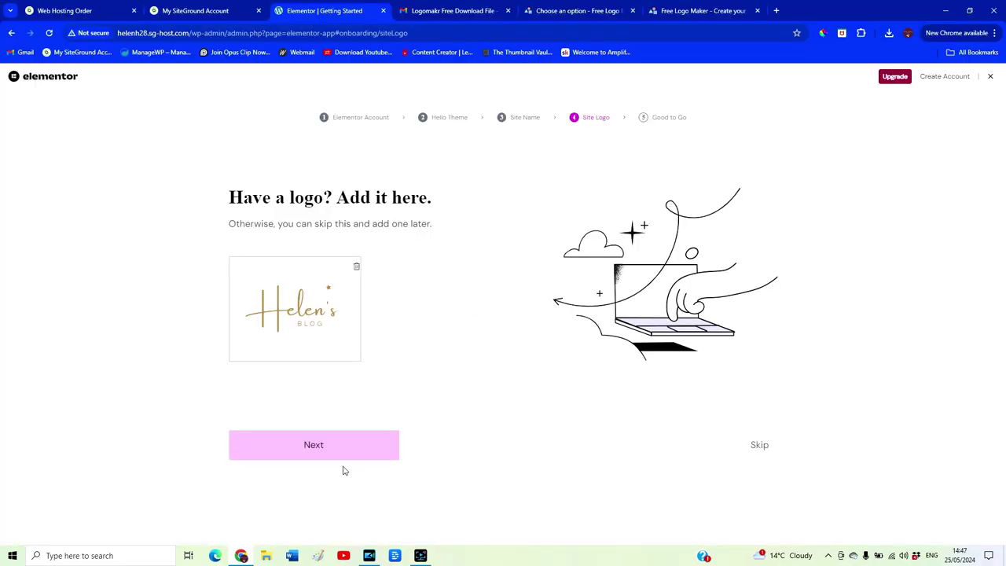
click(326, 445)
click(760, 463)
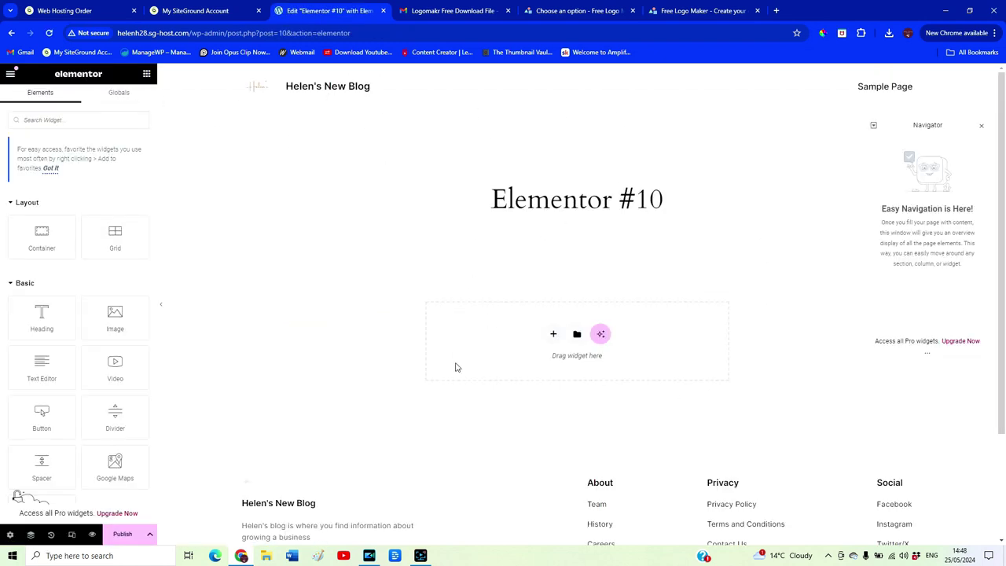
- Exit the Elementor editor with WP Dashboard as the exit destination, leaving the blank page without saving
click(11, 76)
click(36, 326)
click(459, 323)
click(464, 350)
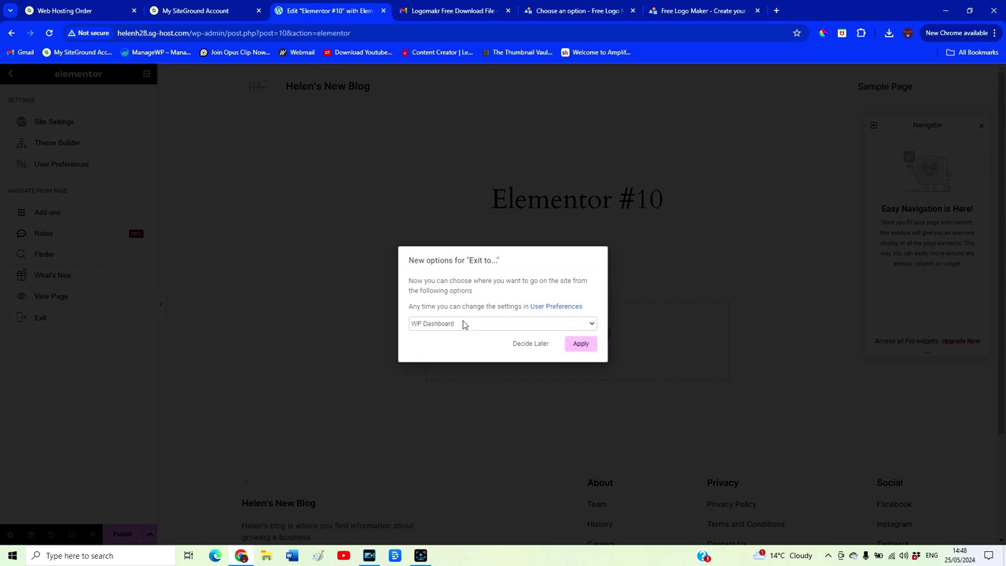
click(583, 349)
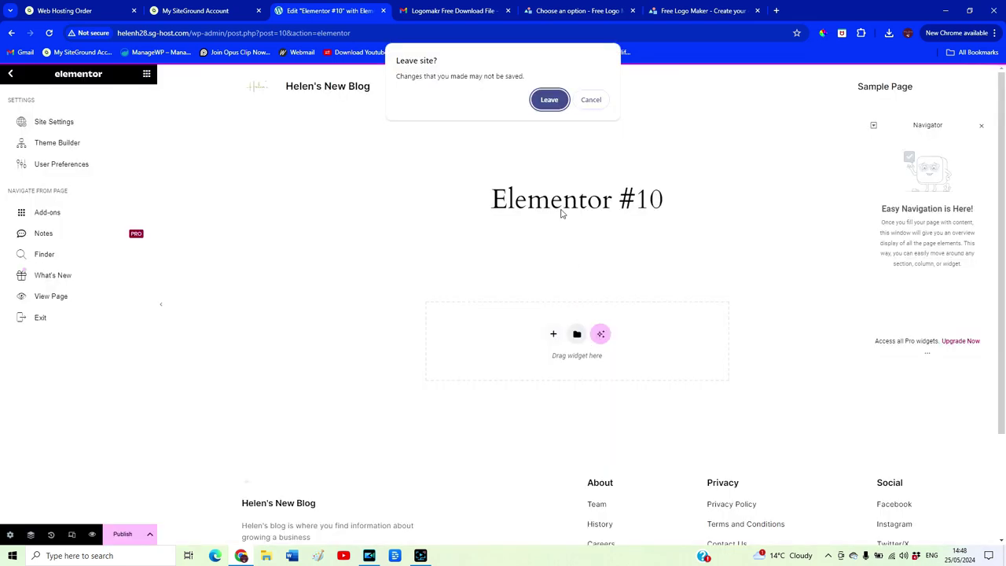
click(544, 102)
mouse_move(31, 285)
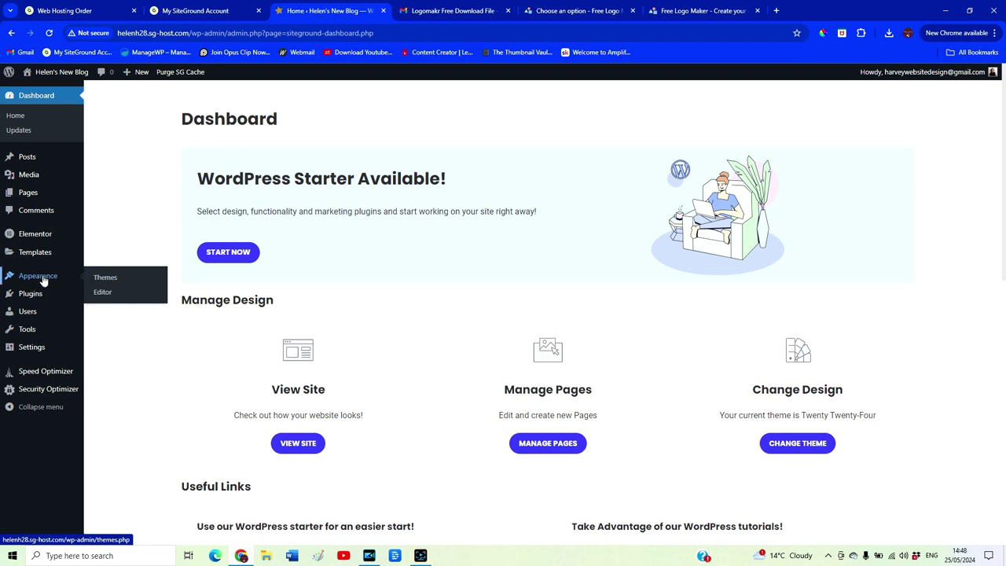
- Find the Astra theme by searching the theme directory for "astra", and install it
click(105, 278)
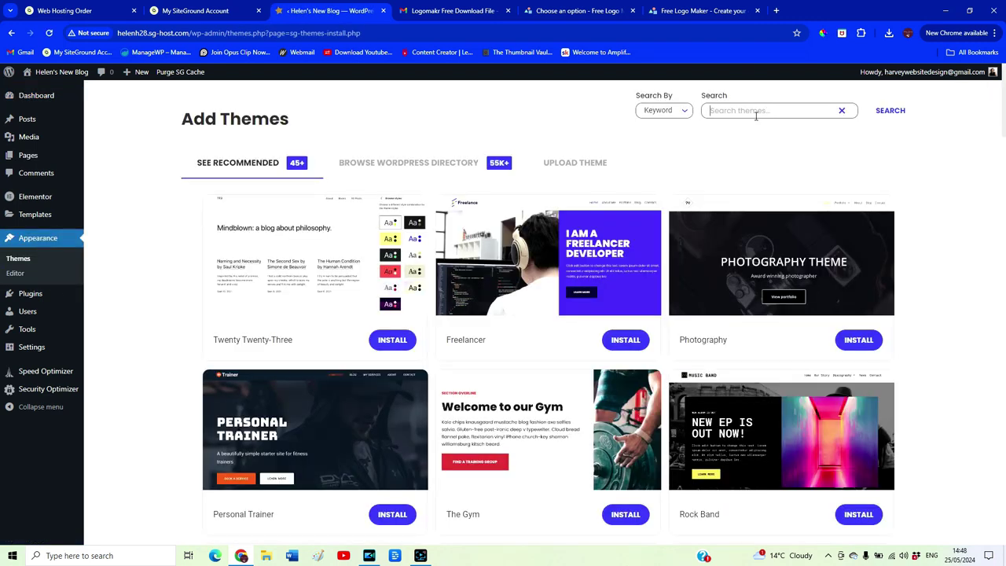
text(astra)
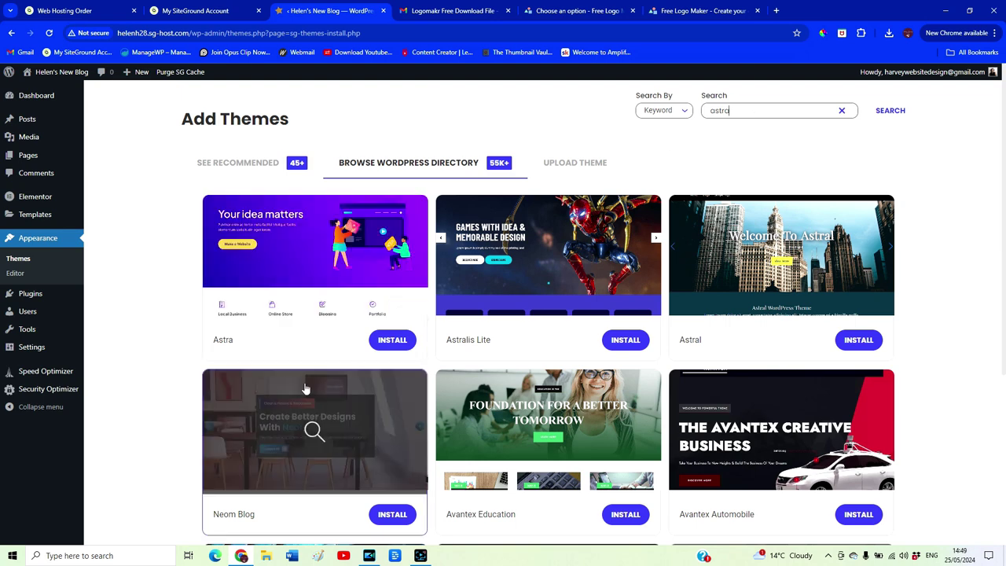
click(402, 342)
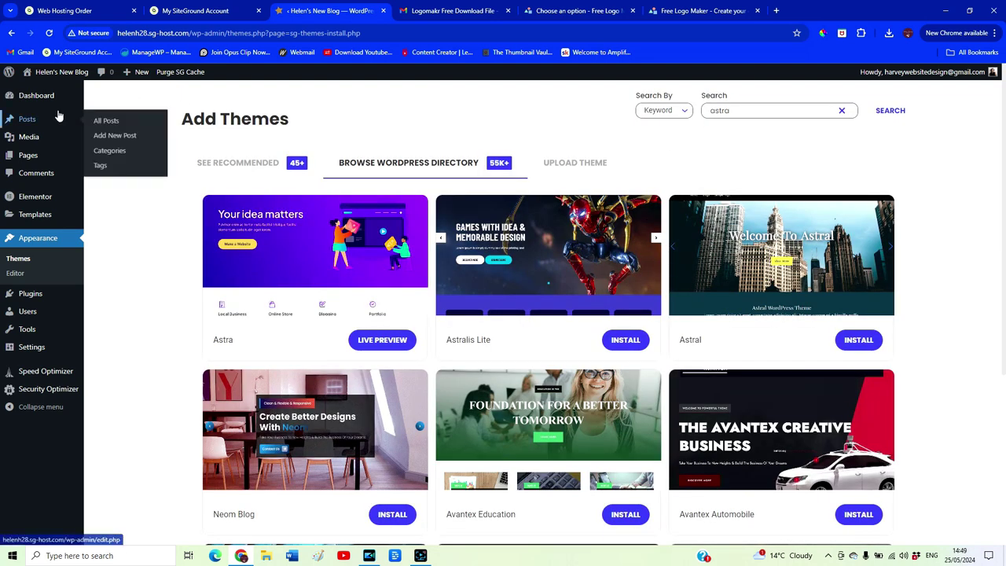
- Install the Starter Templates plugin from Astra's notice among the installed plugins, and start building with Classic Starter Templates
click(29, 294)
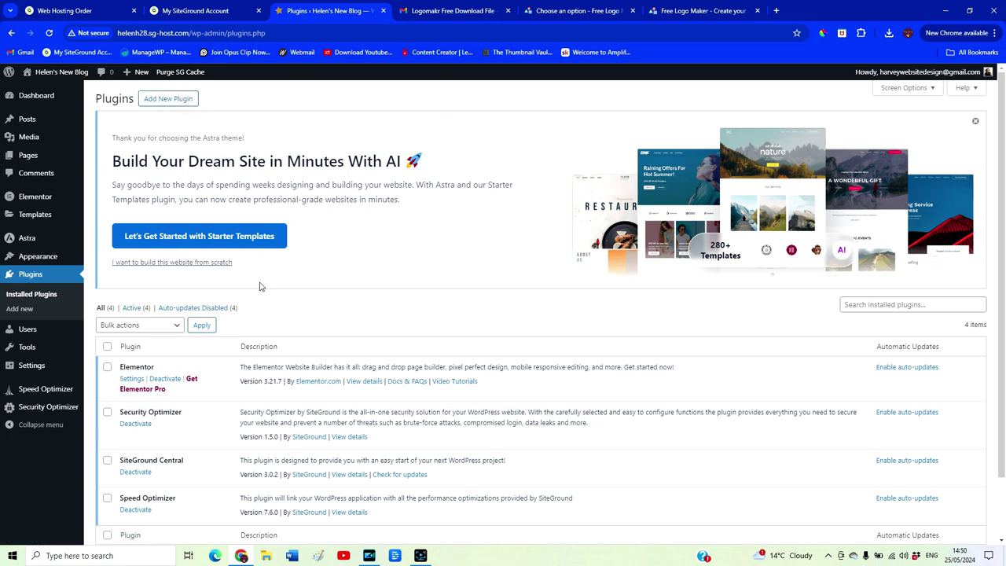
click(220, 238)
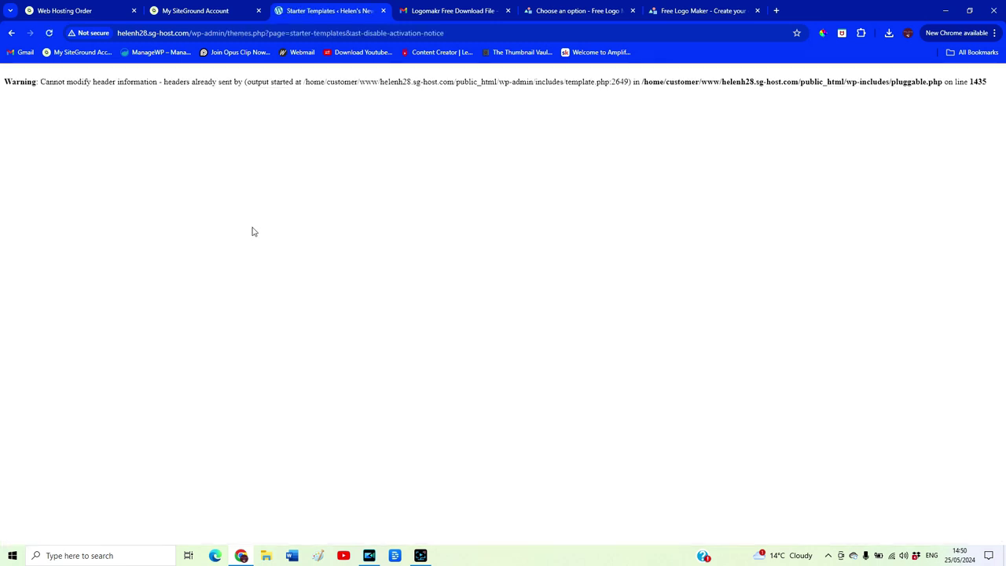
click(11, 34)
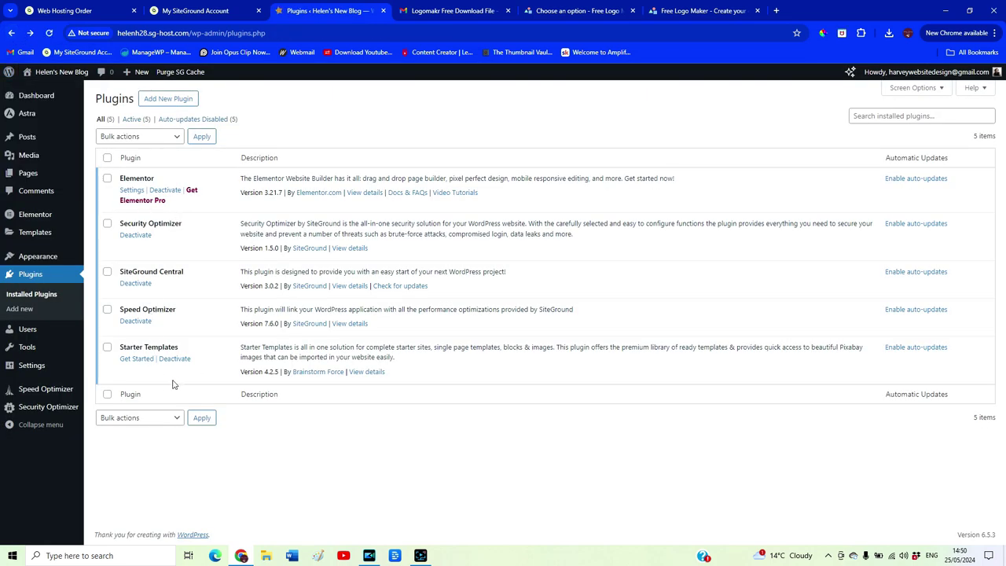
click(137, 359)
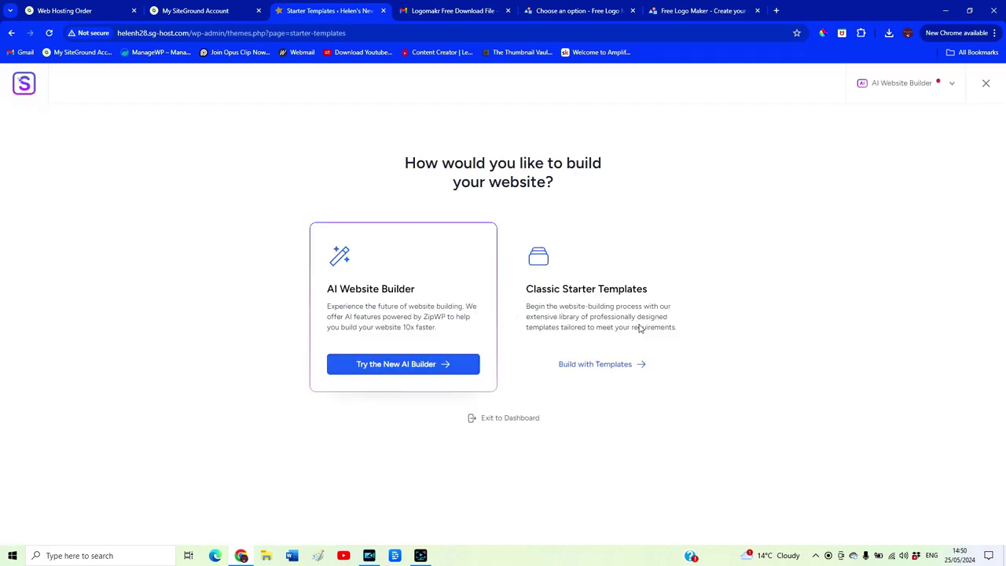
click(622, 366)
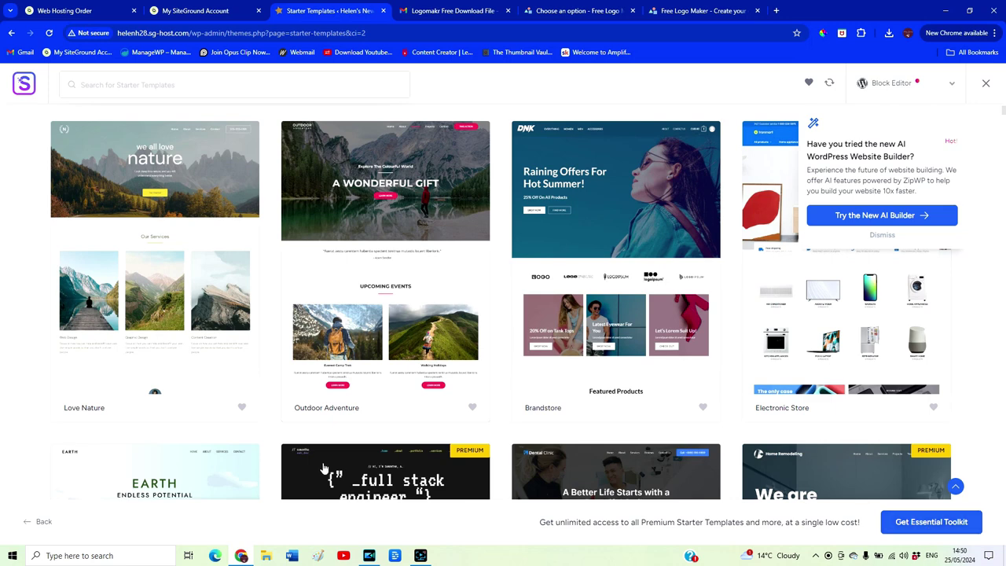
- Dismiss the AI website builder promotion and look through the available starter templates
scroll(498, 330, up, 2)
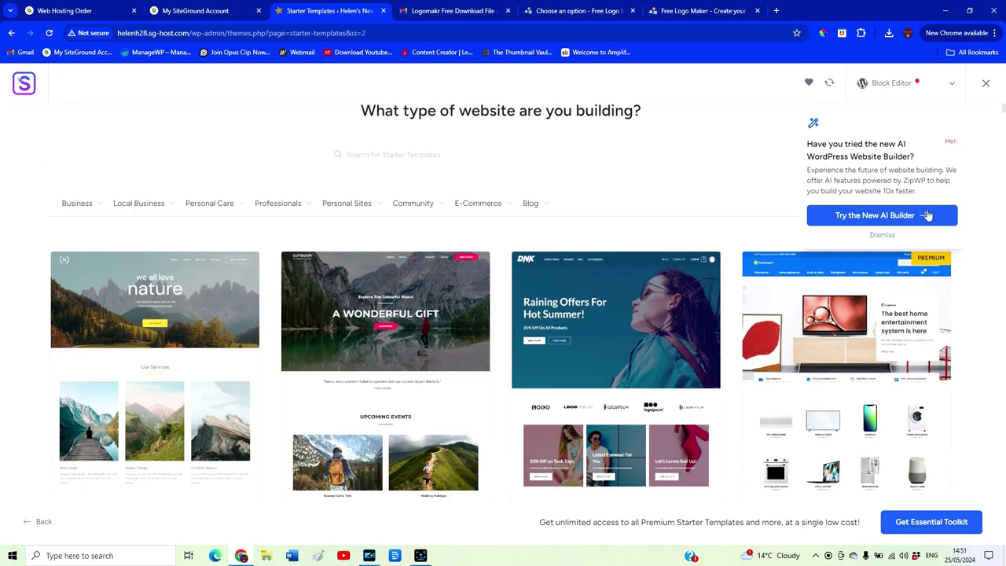
click(883, 236)
scroll(503, 305, down, 1)
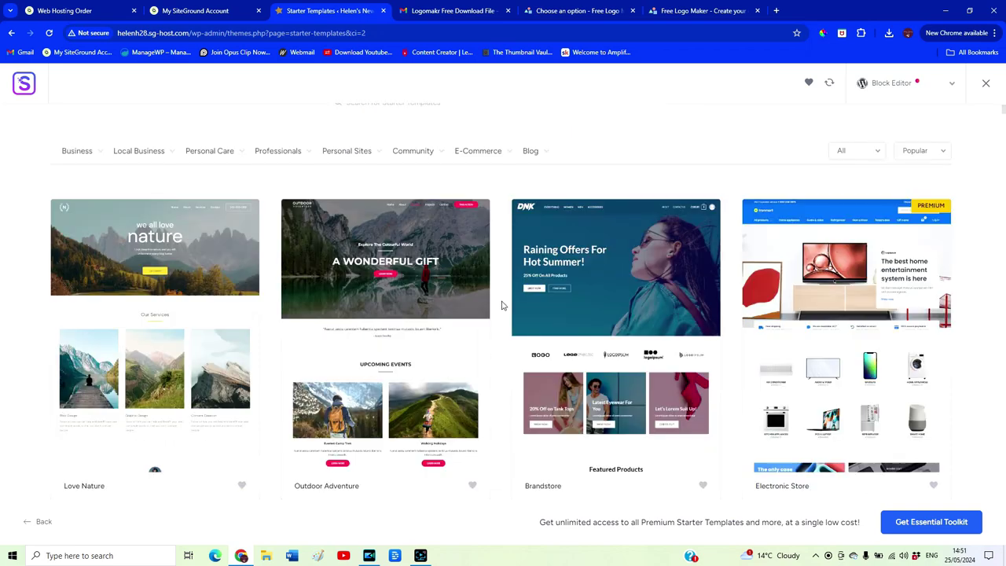
scroll(502, 305, down, 1)
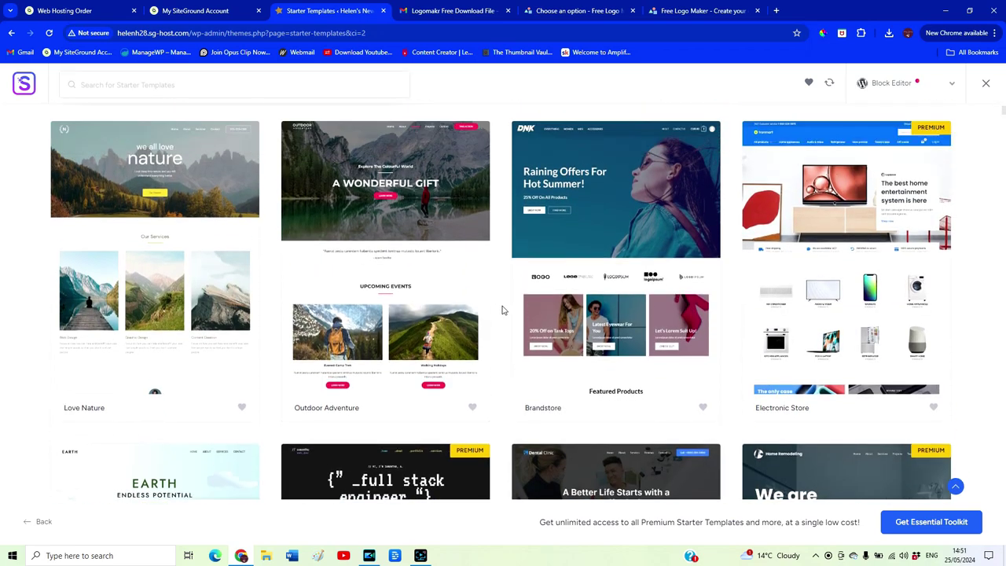
scroll(503, 309, up, 1)
scroll(503, 309, down, 1)
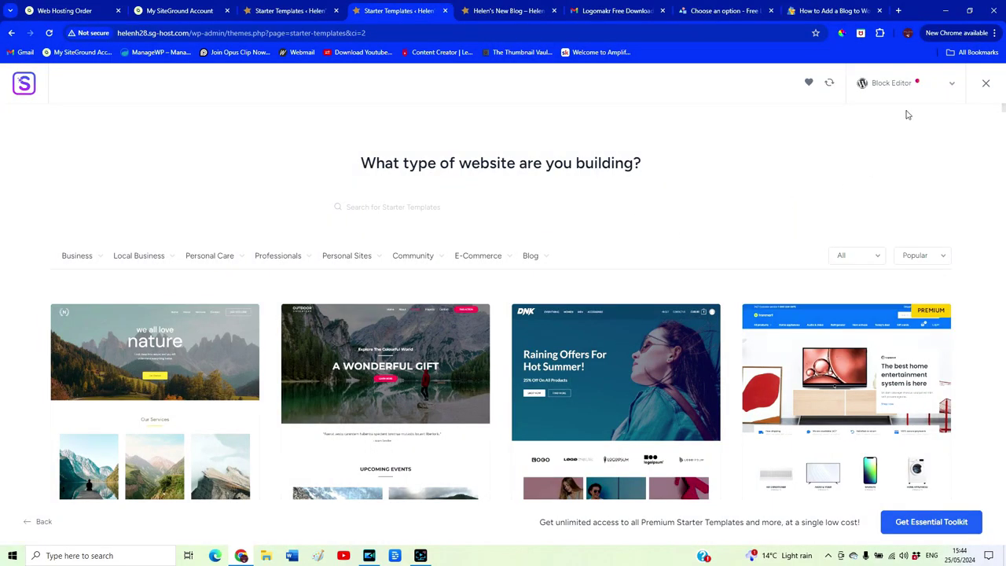
- Switch the starter templates' page builder to Elementor and select the Love Nature template
click(952, 88)
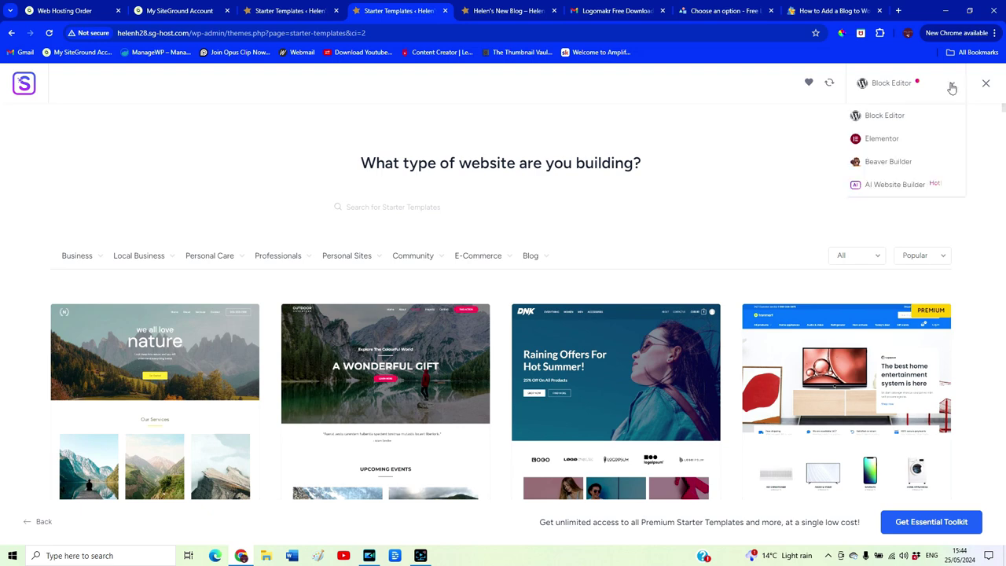
click(892, 141)
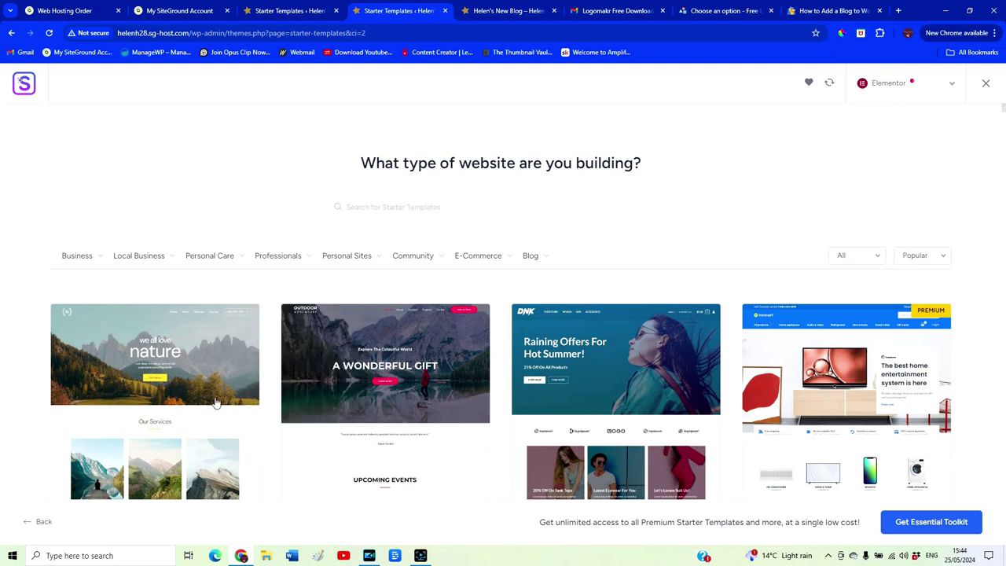
click(156, 375)
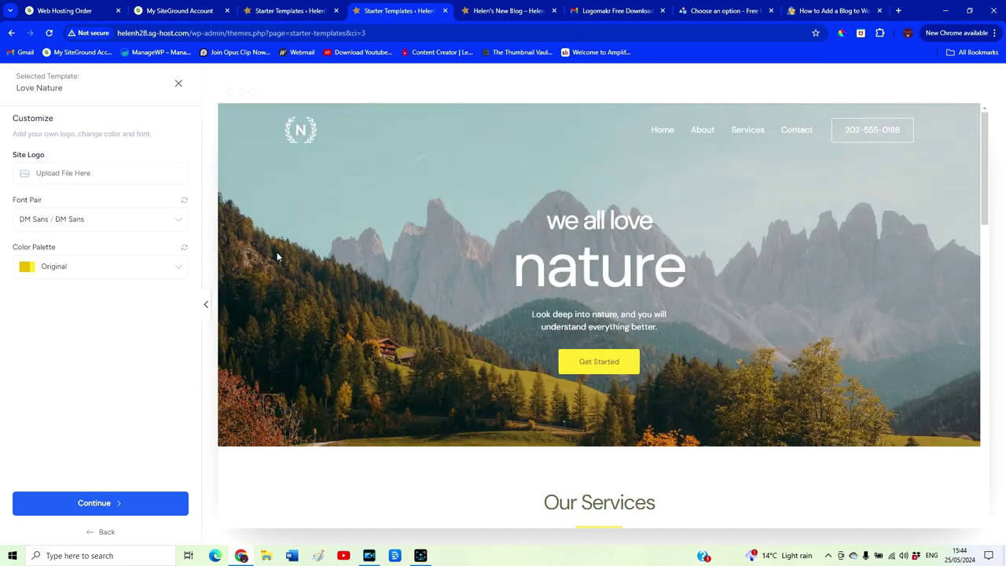
- Set the template's site logo to the first gold script blog logo in the media library
click(95, 176)
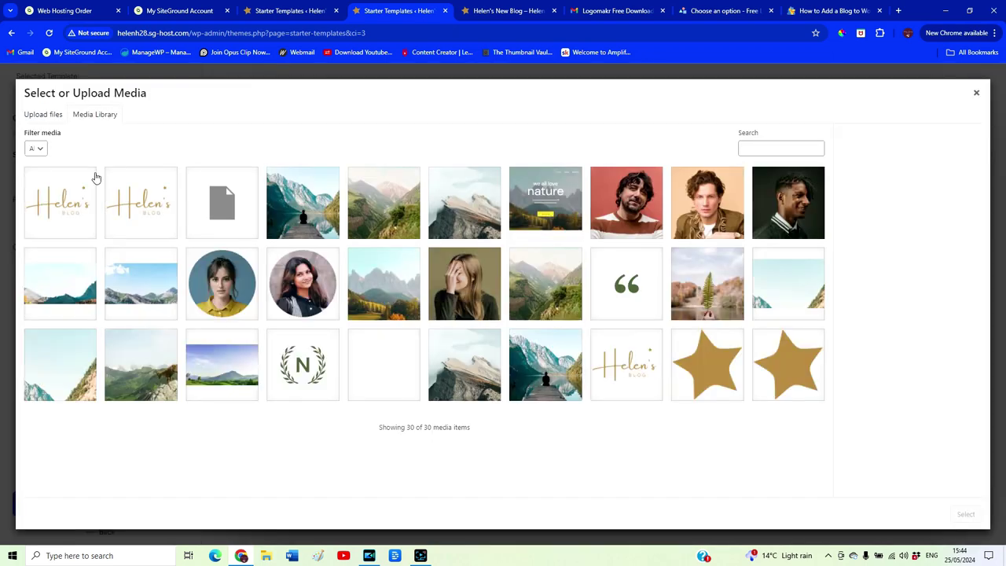
click(47, 214)
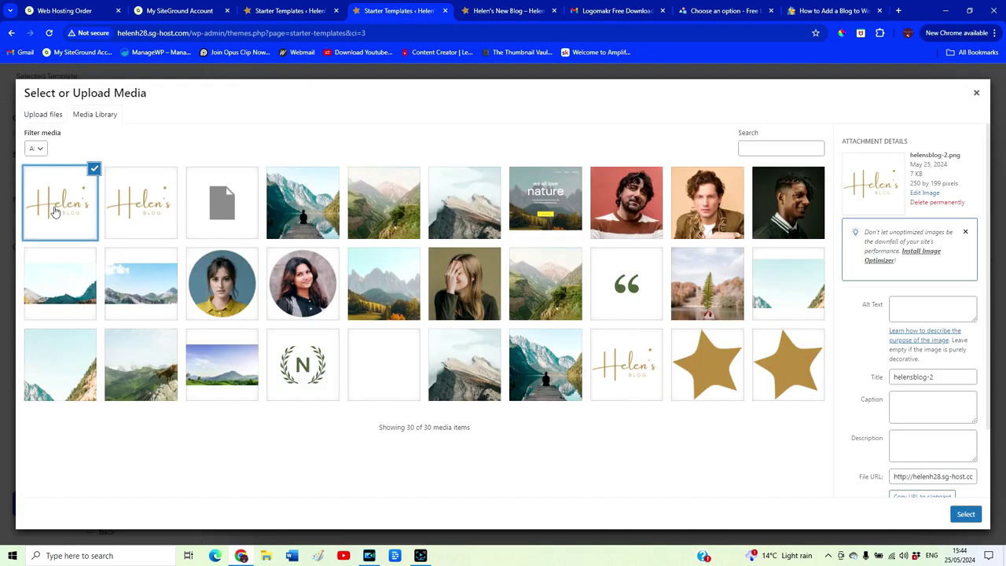
click(966, 513)
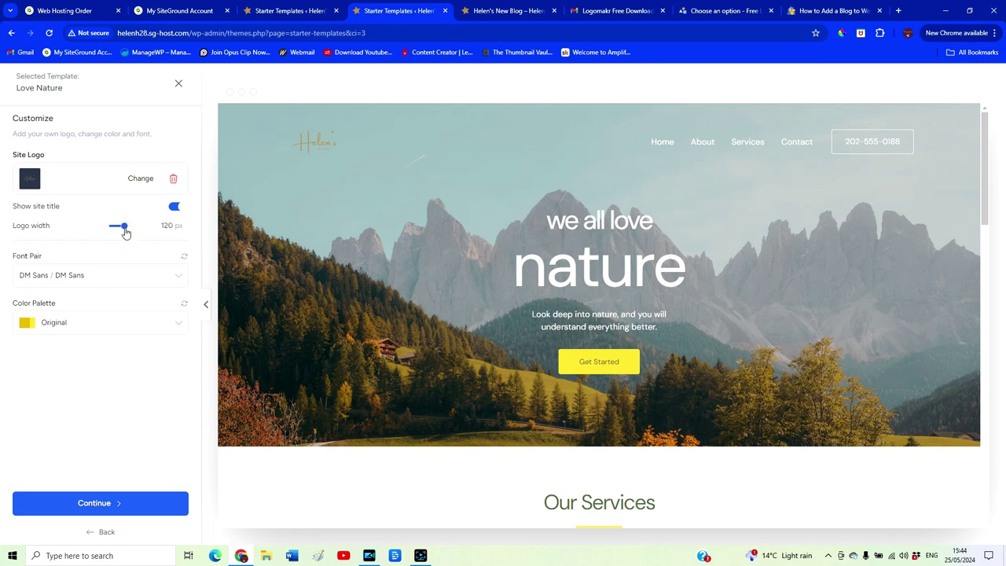
- Try the Merriweather / Figtree font pair on the template, and settle on Playfair Display / Source Sans Pro
click(102, 278)
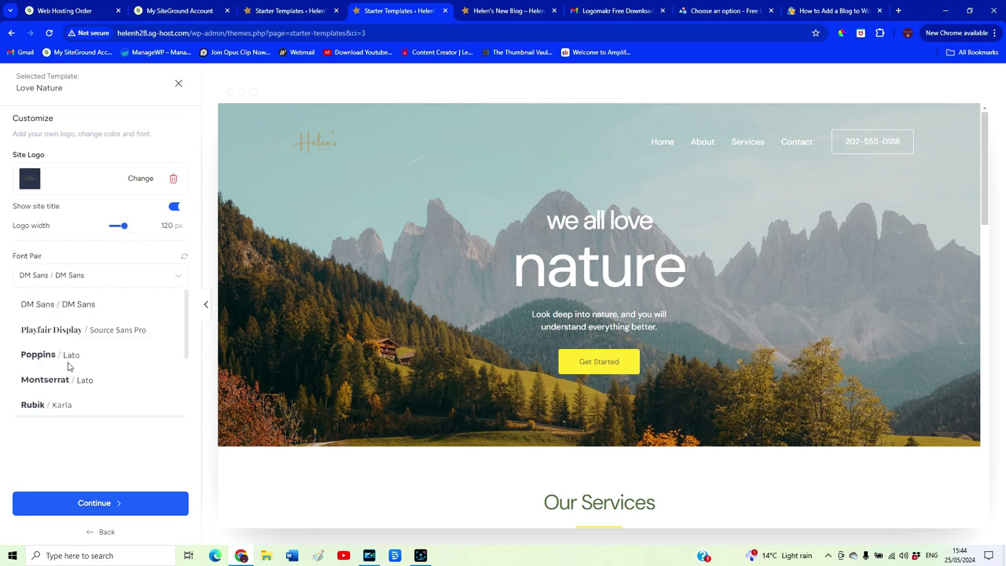
scroll(79, 367, down, 2)
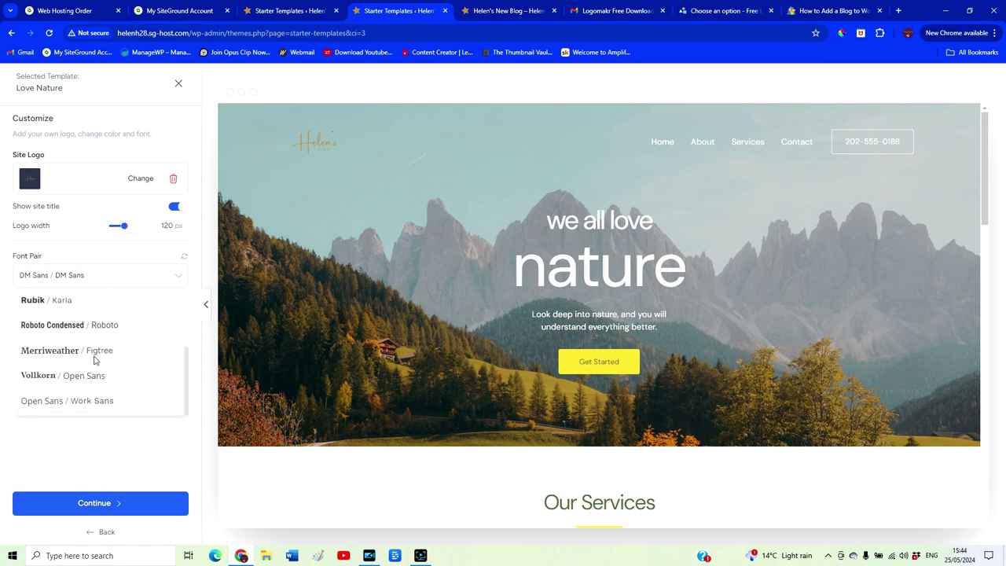
click(95, 356)
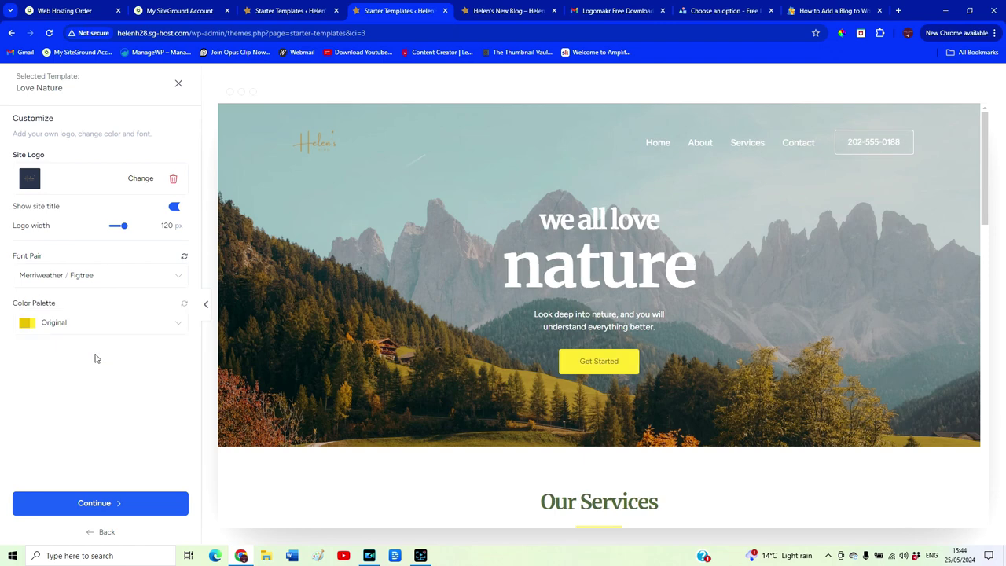
click(139, 278)
click(101, 338)
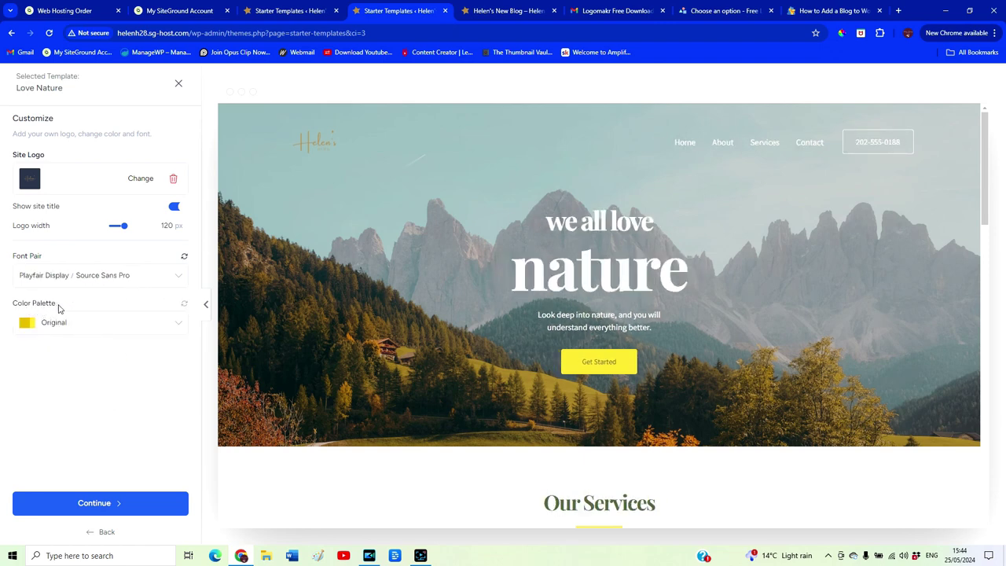
- Continue without selecting extra features and build the website with the preselected import options
click(118, 507)
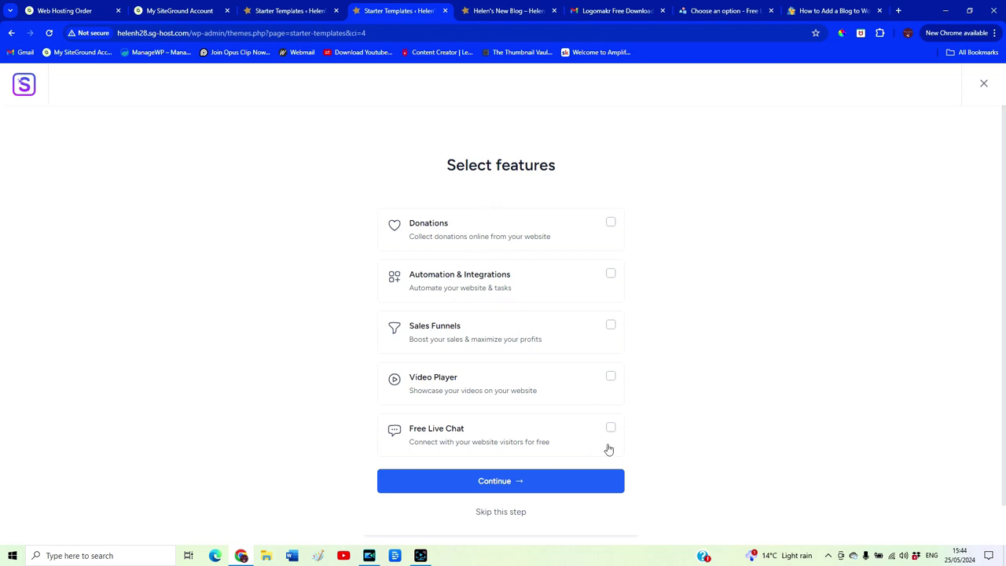
click(532, 488)
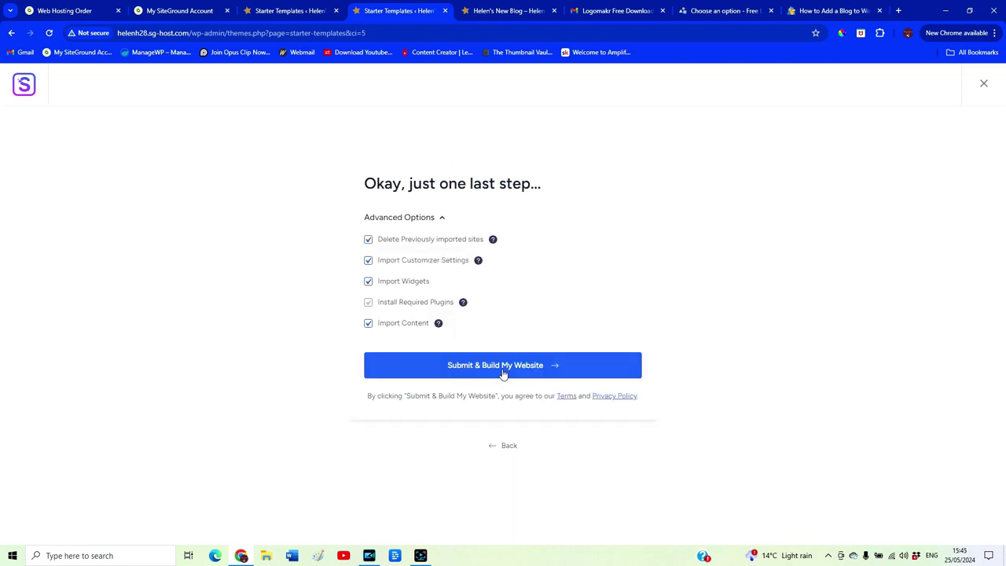
click(548, 366)
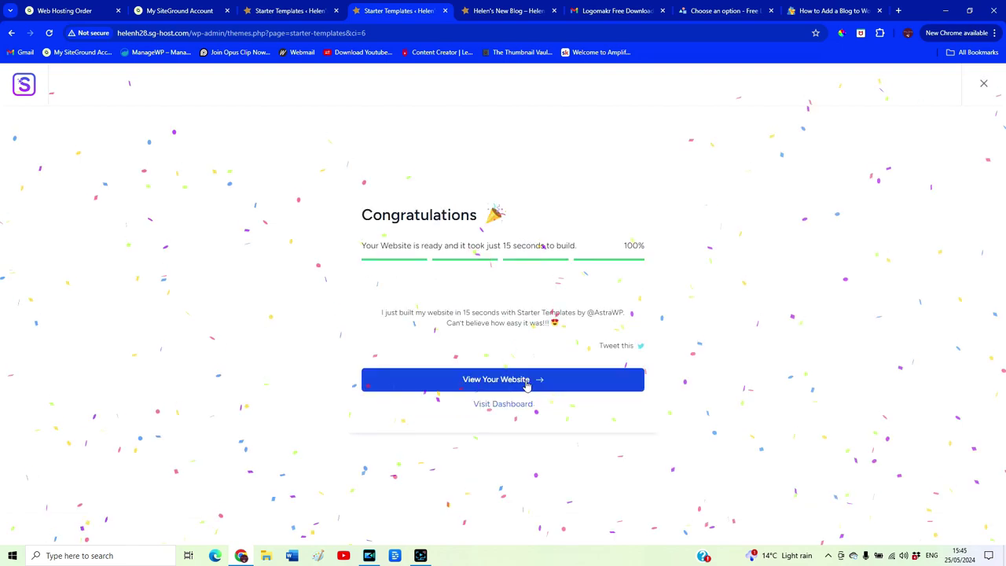
- View the built website's home page from header to footer, and open the WordPress dashboard alongside it
click(526, 382)
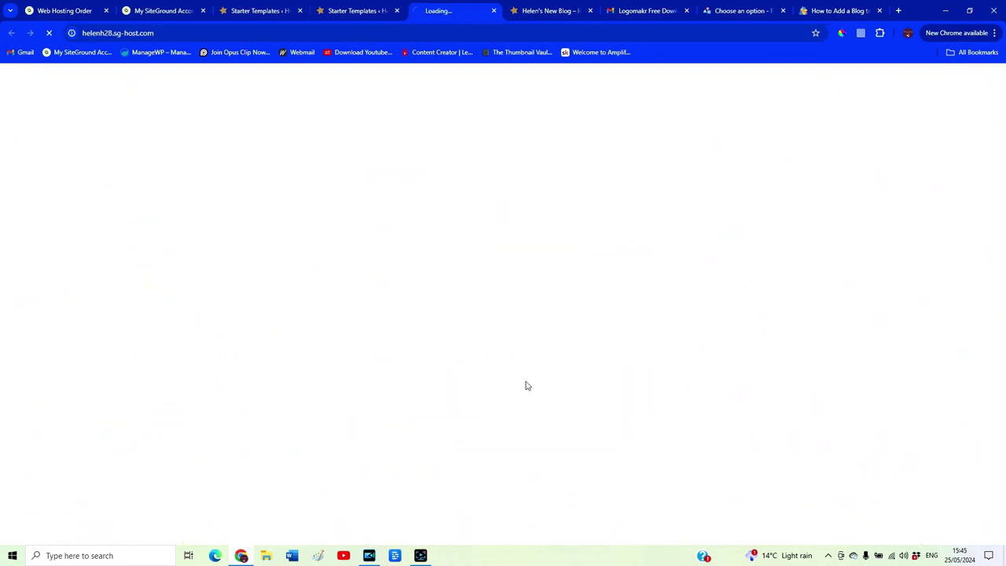
scroll(581, 422, down, 3)
scroll(532, 462, up, 3)
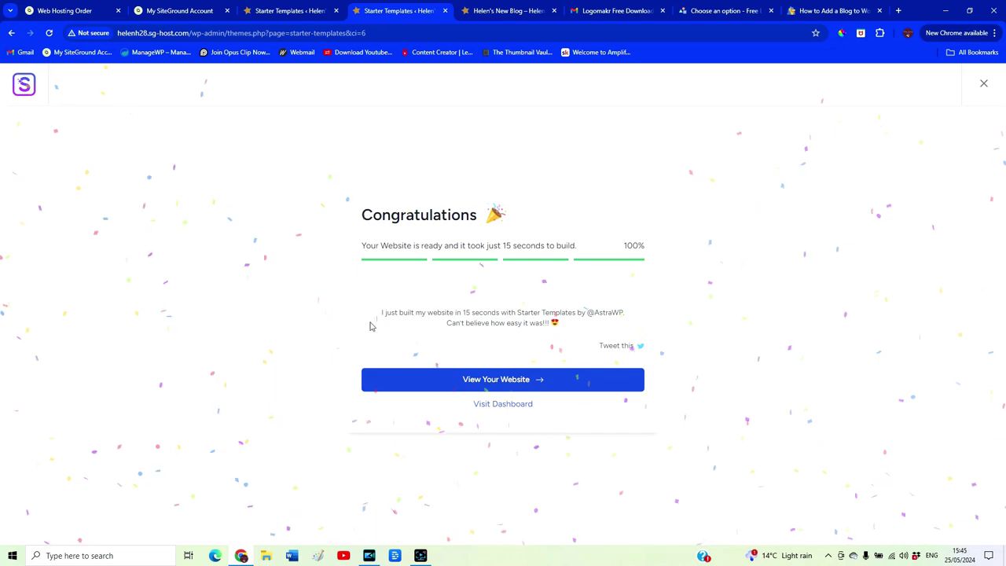
click(507, 406)
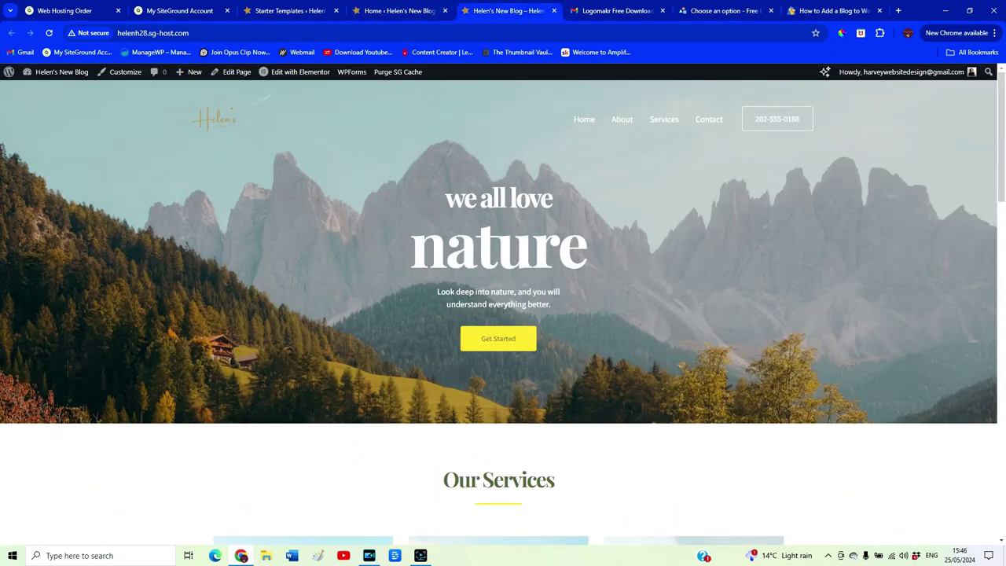
drag(1001, 138, 1001, 466)
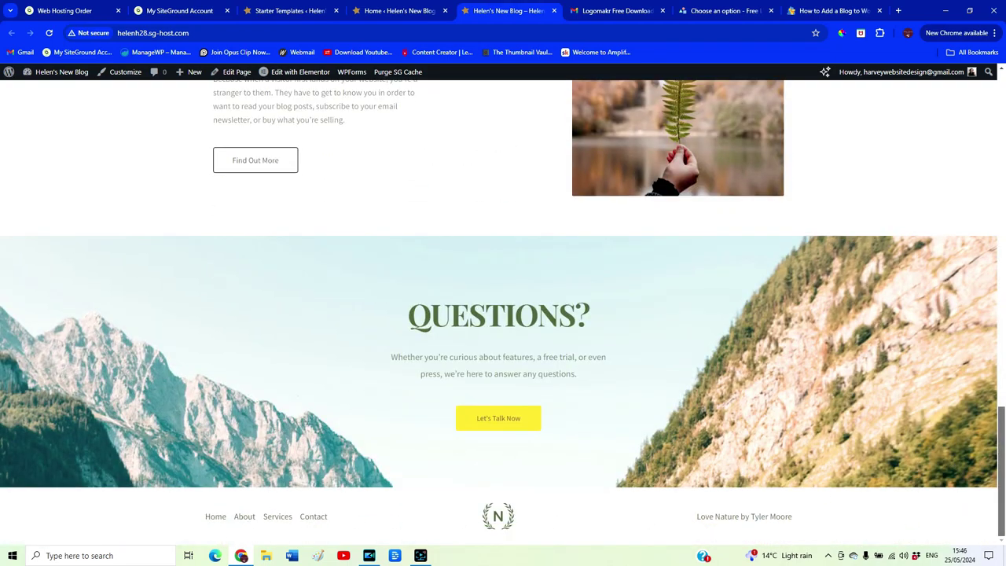
drag(1001, 487, 1002, 157)
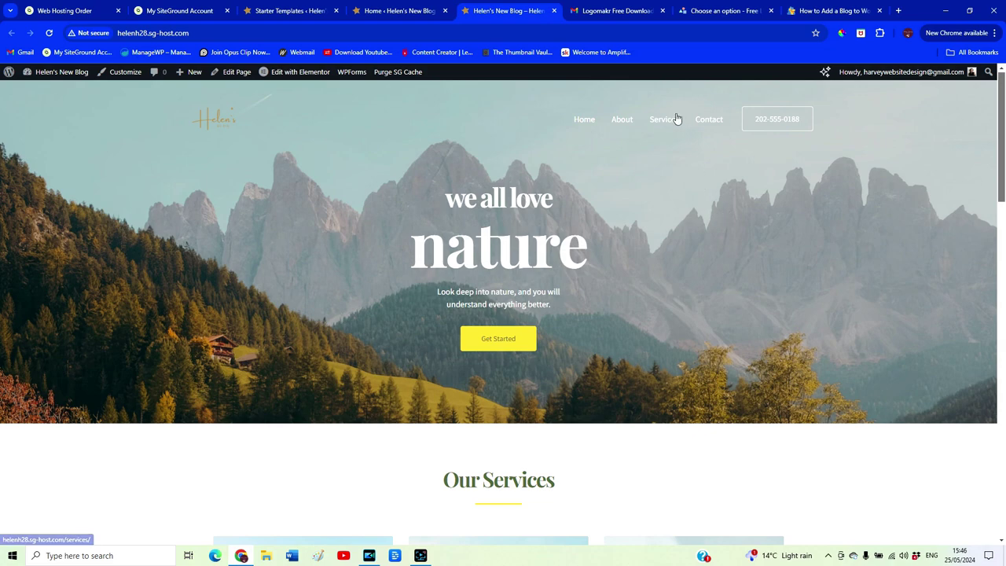
scroll(617, 432, down, 4)
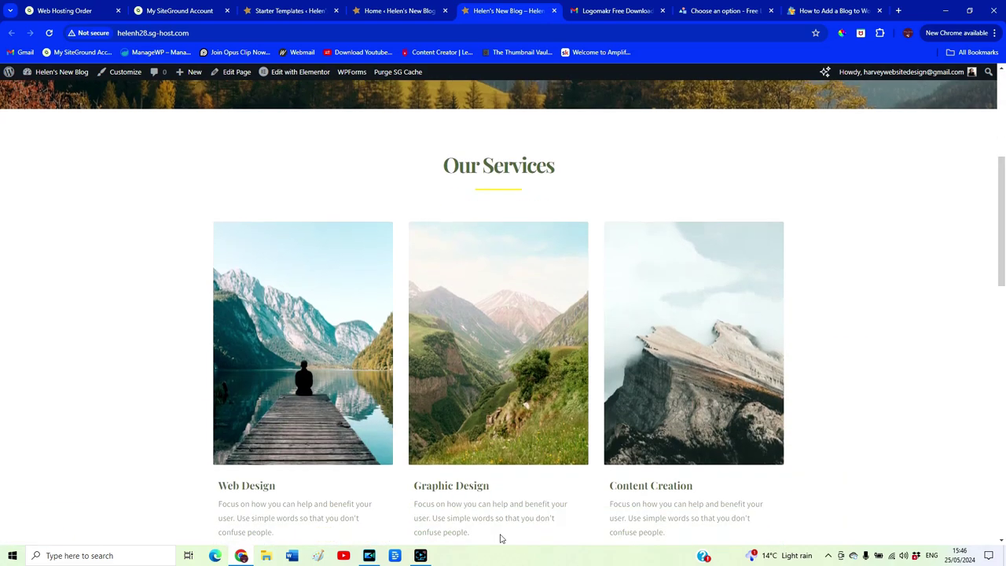
scroll(812, 495, up, 5)
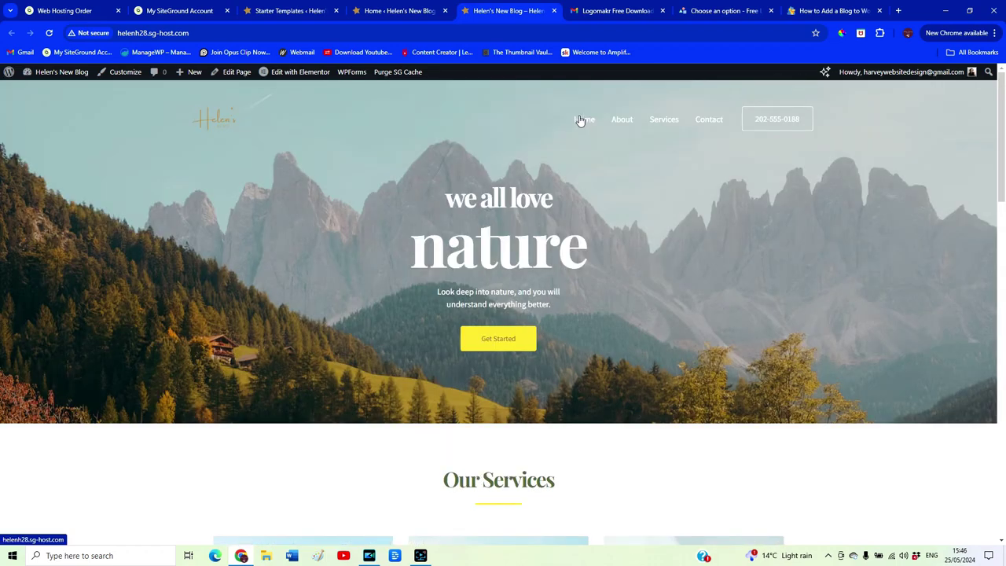
- In the WordPress dashboard's menu editor, remove the Services page from the Main Menu
click(377, 13)
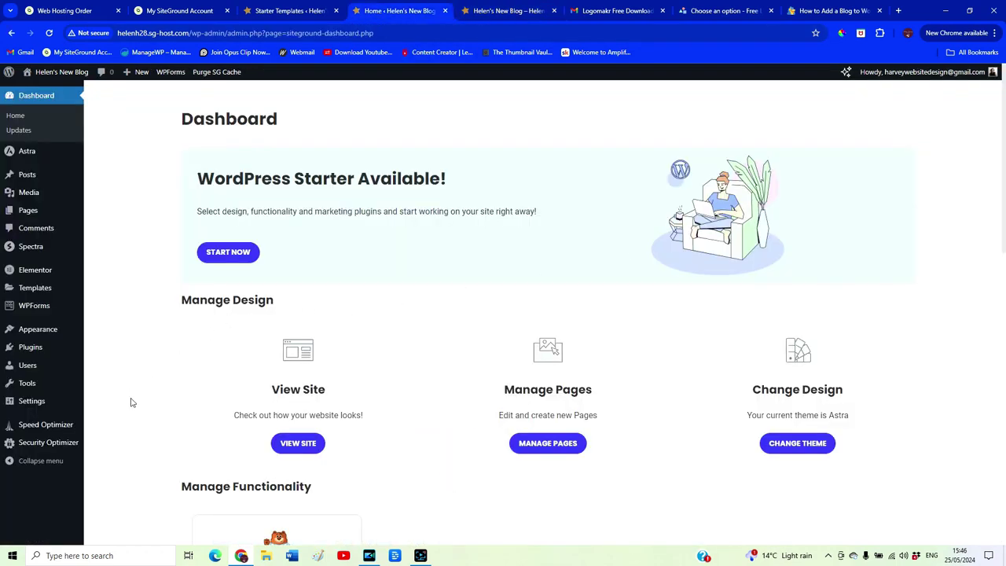
mouse_move(38, 339)
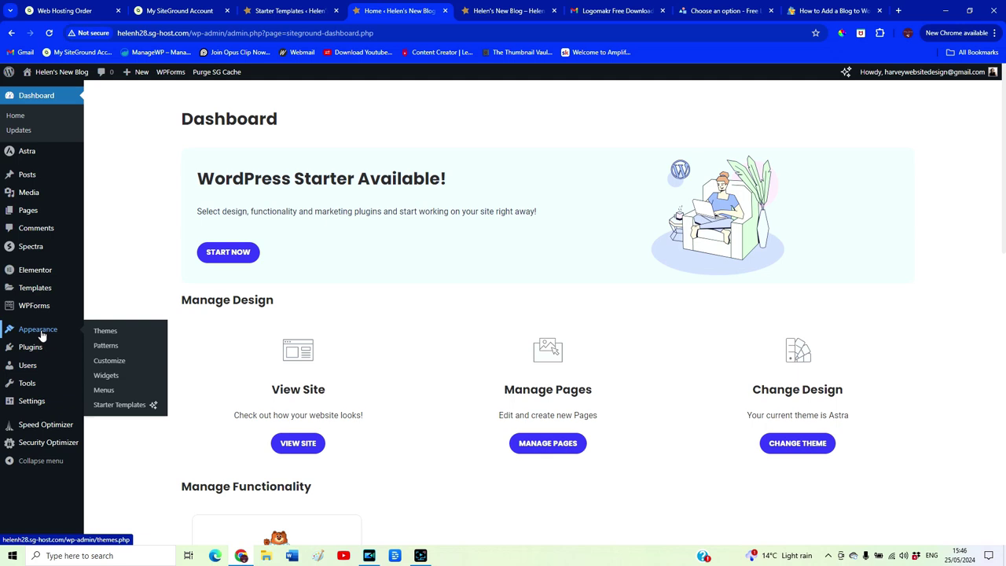
click(109, 395)
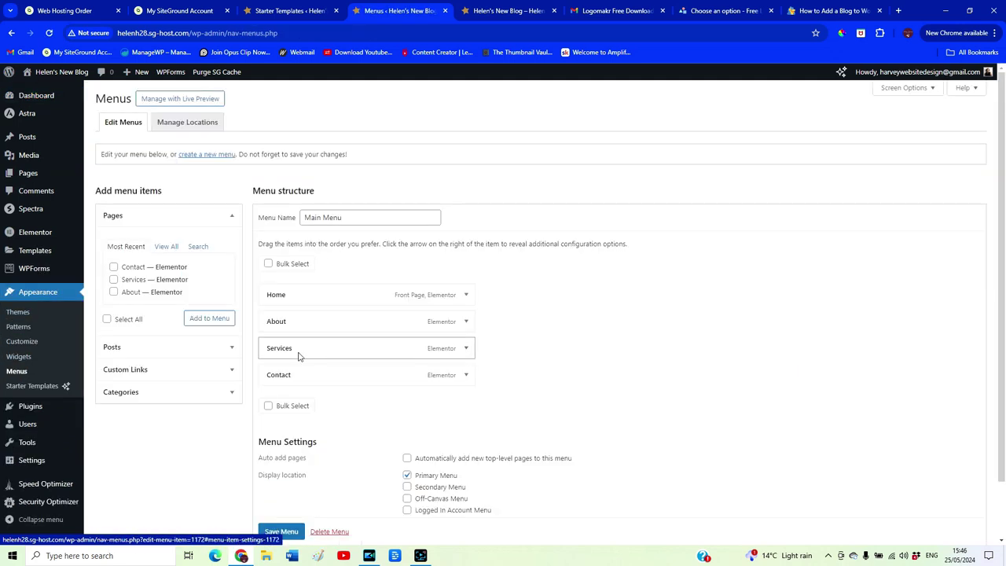
click(467, 350)
click(274, 475)
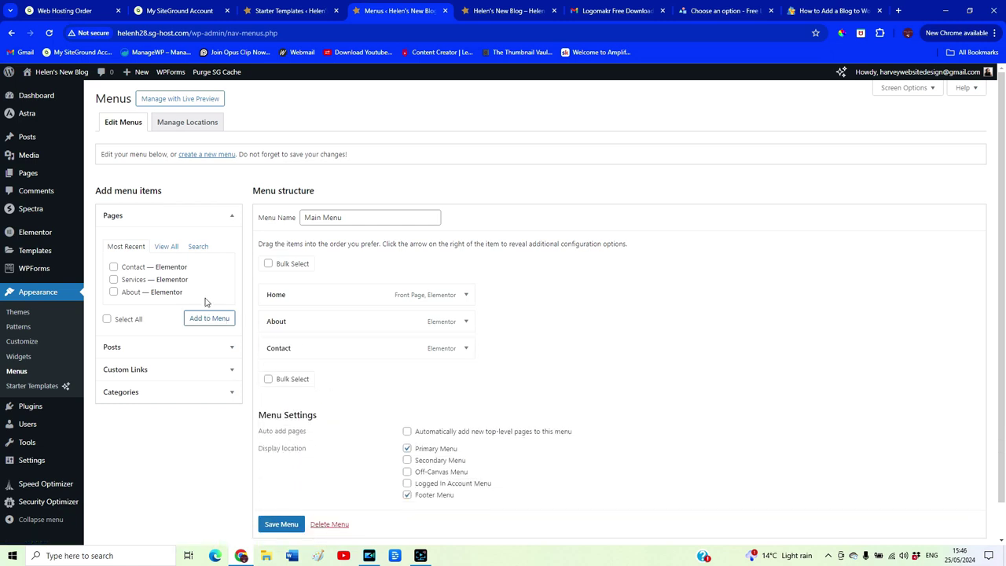
click(168, 247)
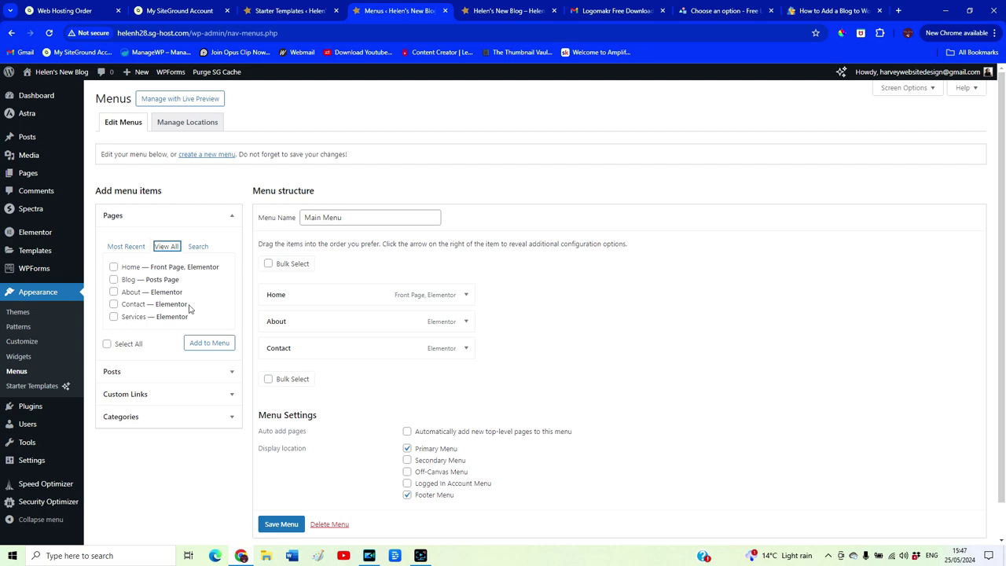
click(29, 176)
key(Return)
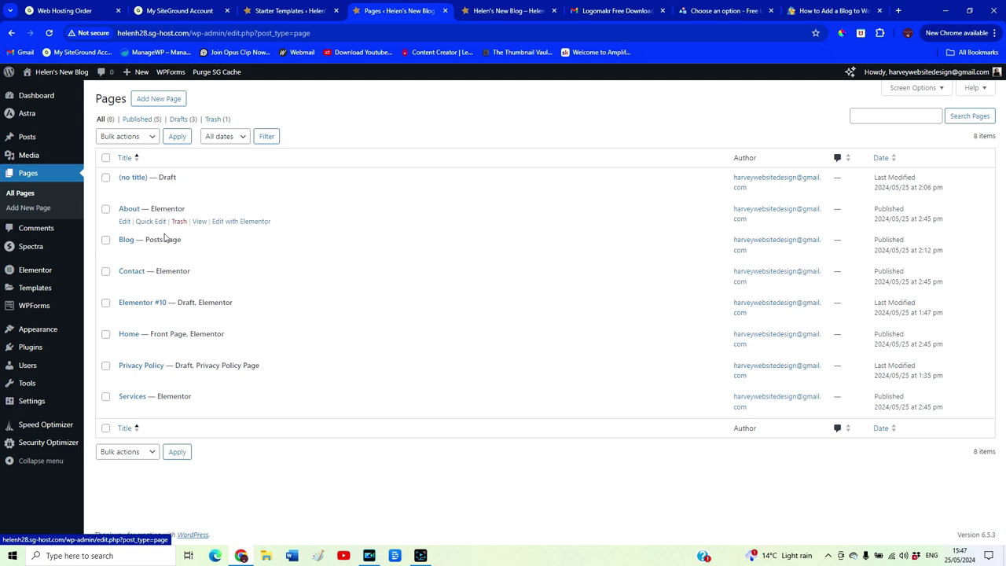
click(154, 99)
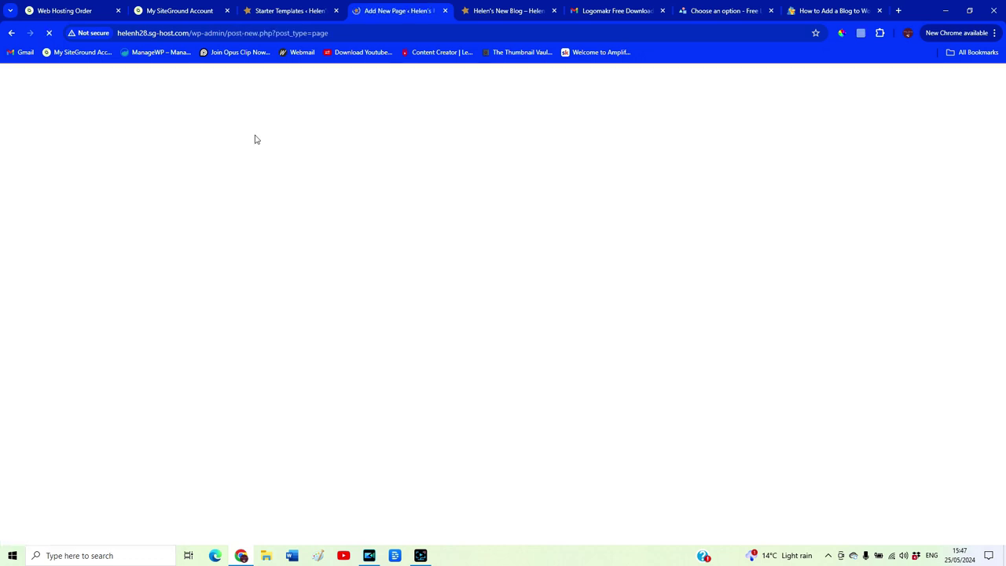
click(218, 126)
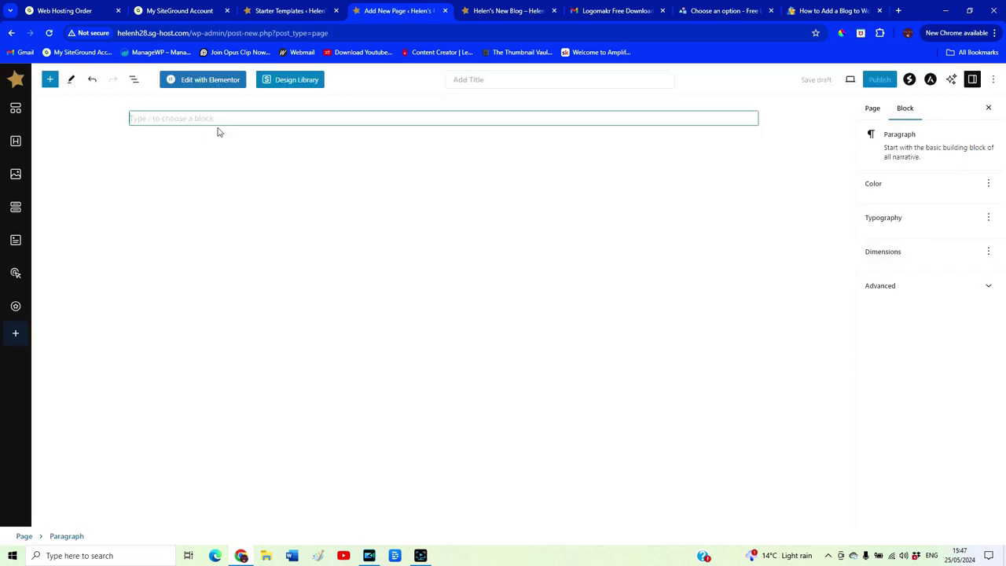
click(494, 78)
text(Blog)
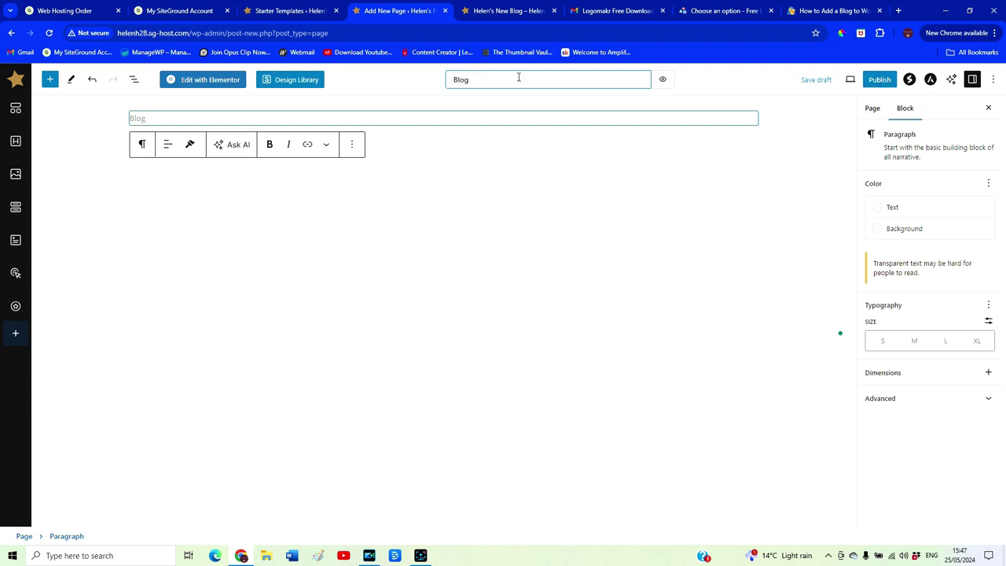
click(516, 11)
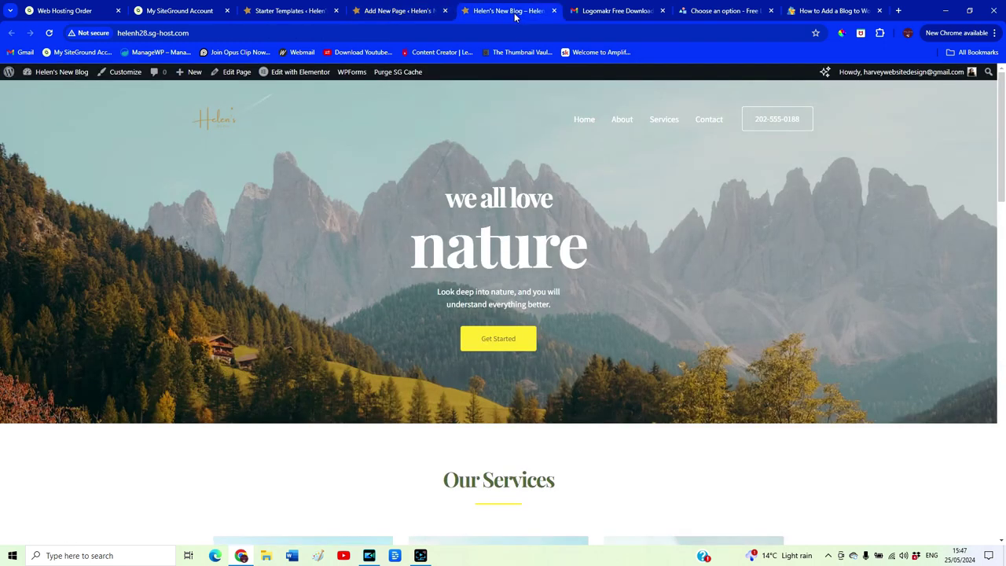
click(416, 17)
click(9, 77)
mouse_move(38, 337)
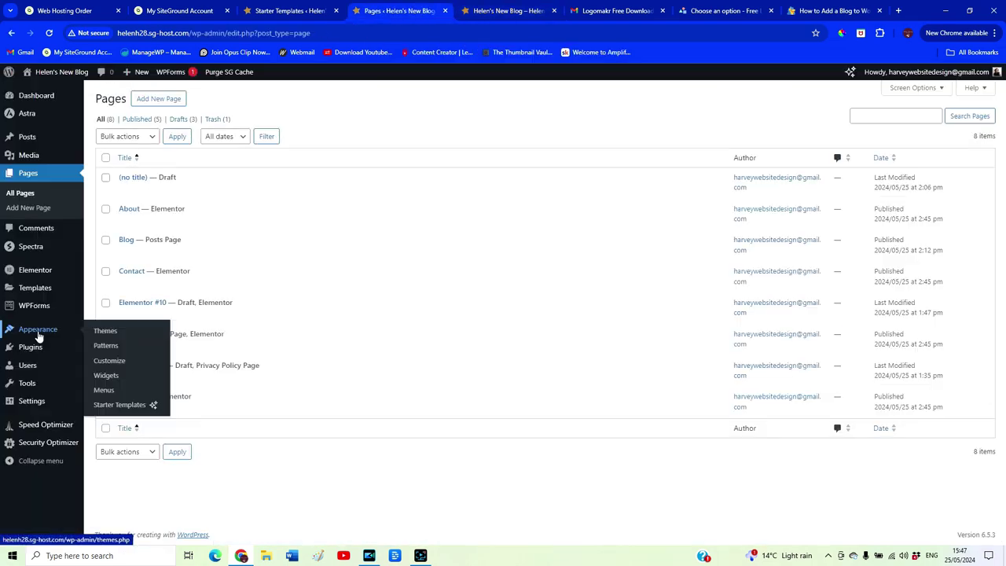
click(106, 360)
click(12, 34)
- Add the Blog page to the Main Menu, place it directly after Home, and save the menu
mouse_move(32, 330)
click(103, 390)
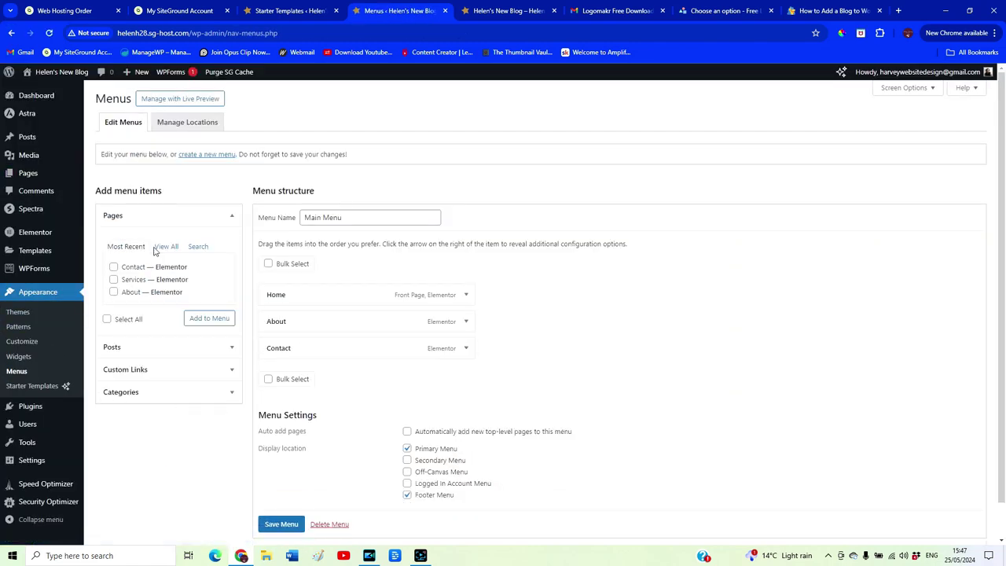
click(168, 249)
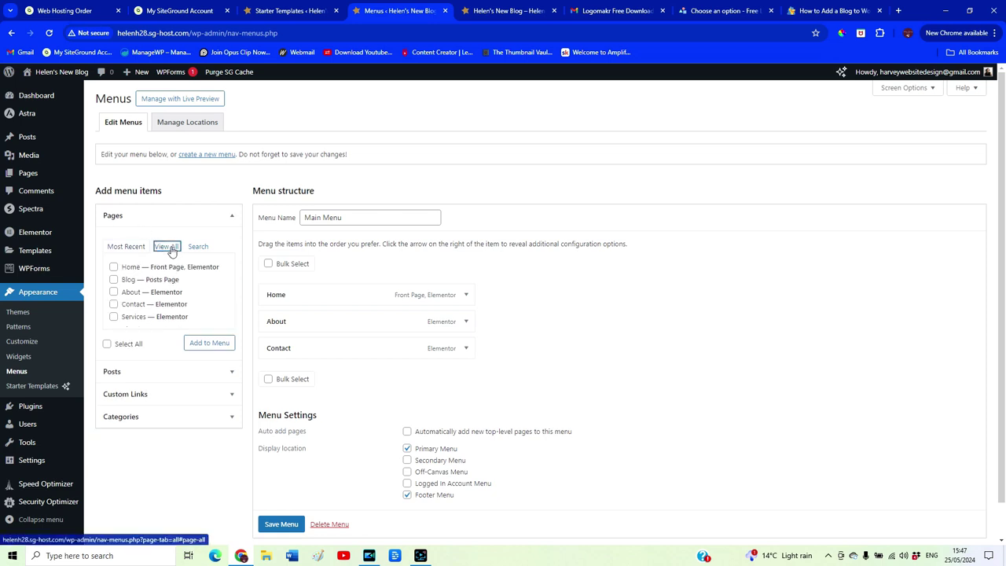
click(114, 280)
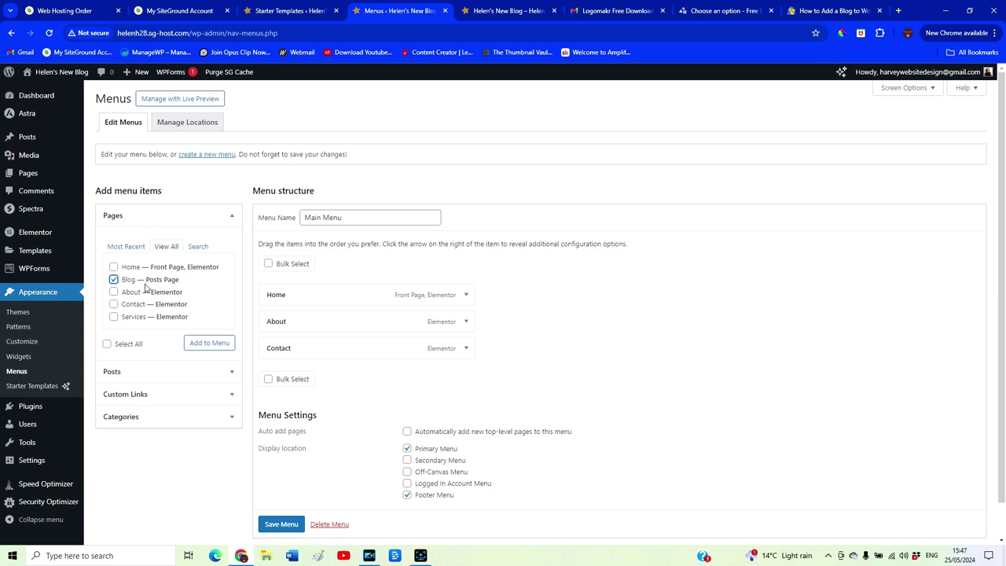
click(209, 346)
drag(306, 379, 283, 321)
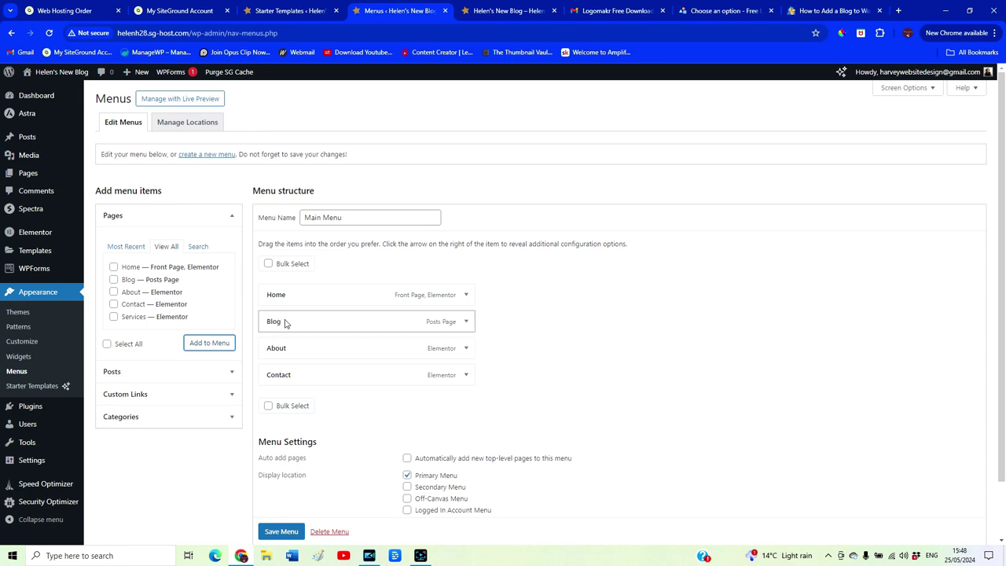
click(280, 531)
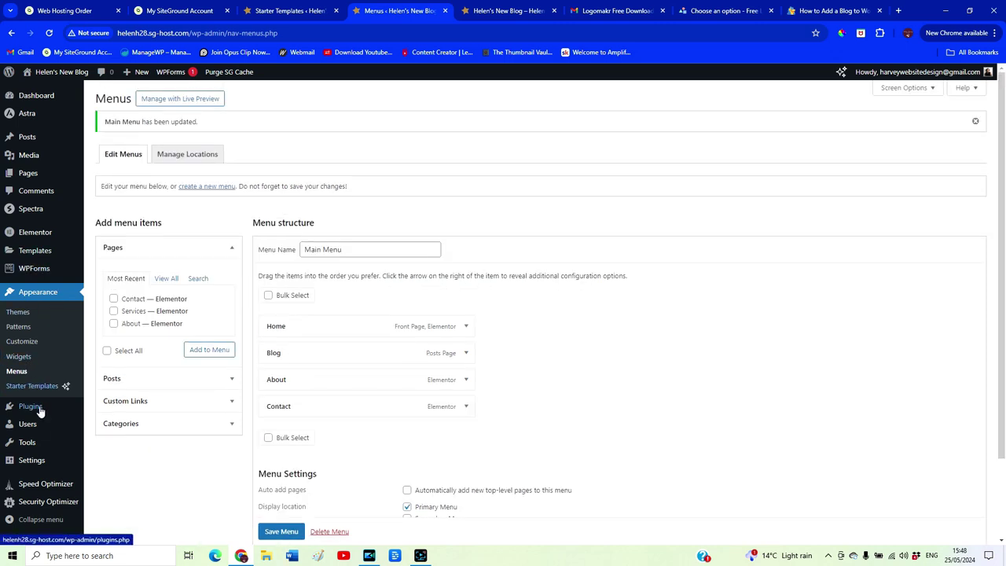
- In the reading settings, keep Home as the static homepage, choose Blog as the posts page, and save the changes
mouse_move(40, 462)
click(104, 441)
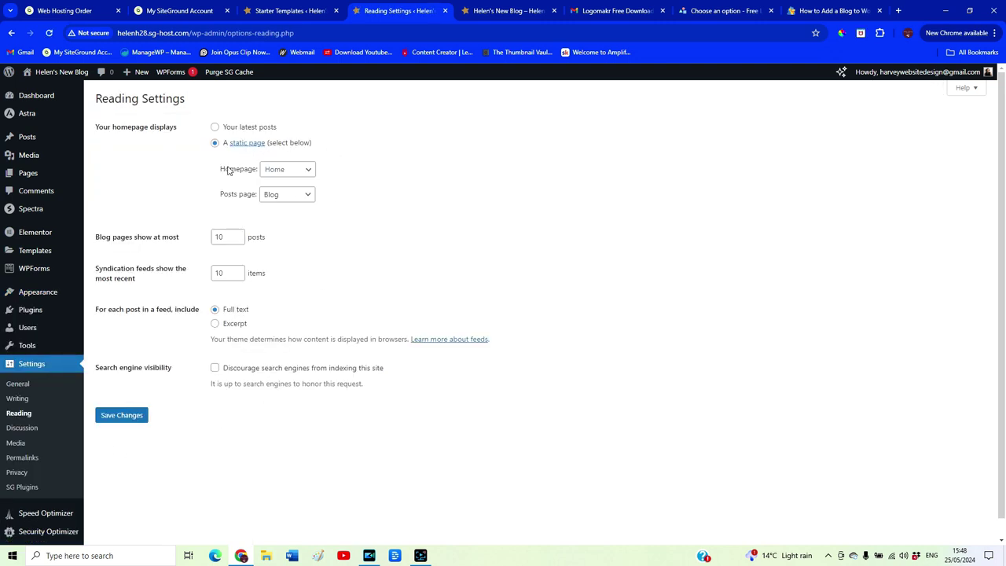
click(294, 178)
click(294, 178)
click(280, 201)
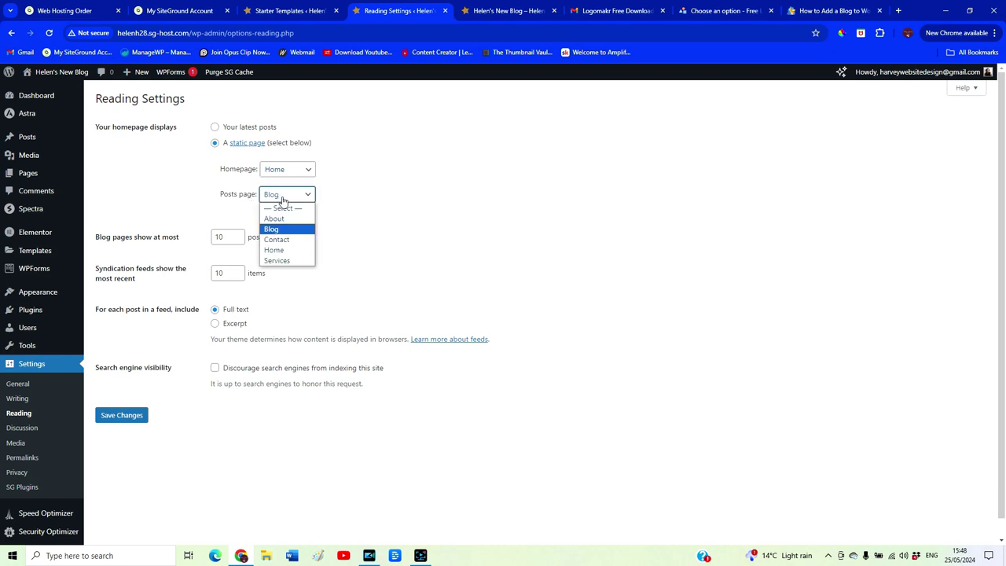
click(284, 228)
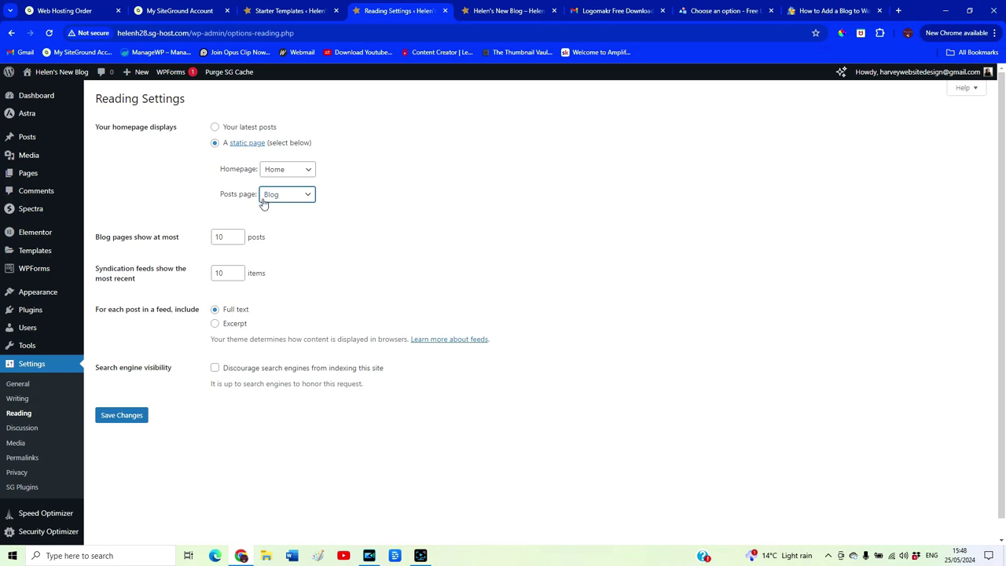
click(120, 415)
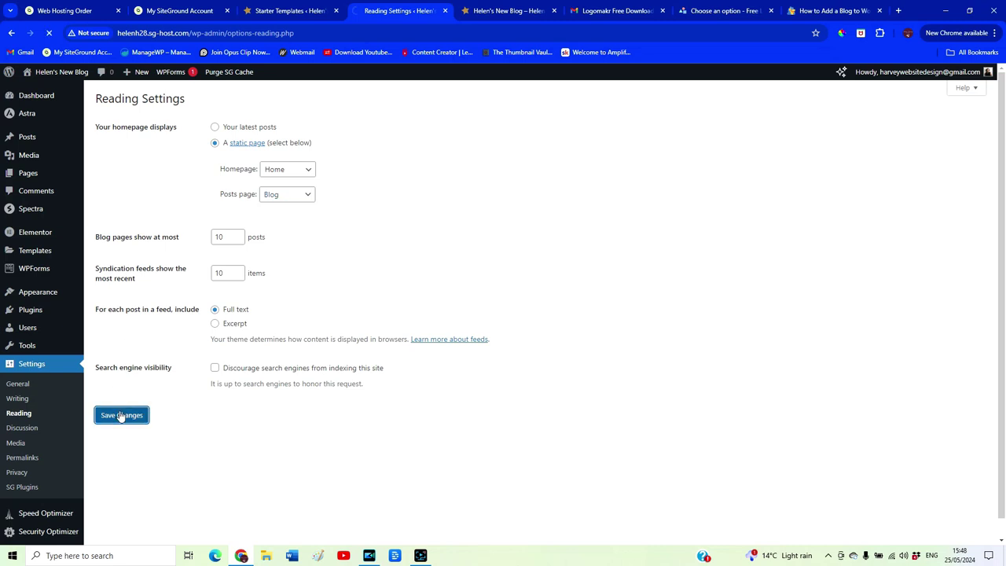
- Reload the live home page and check the navigation menu in both the header and the footer
mouse_move(47, 291)
click(104, 356)
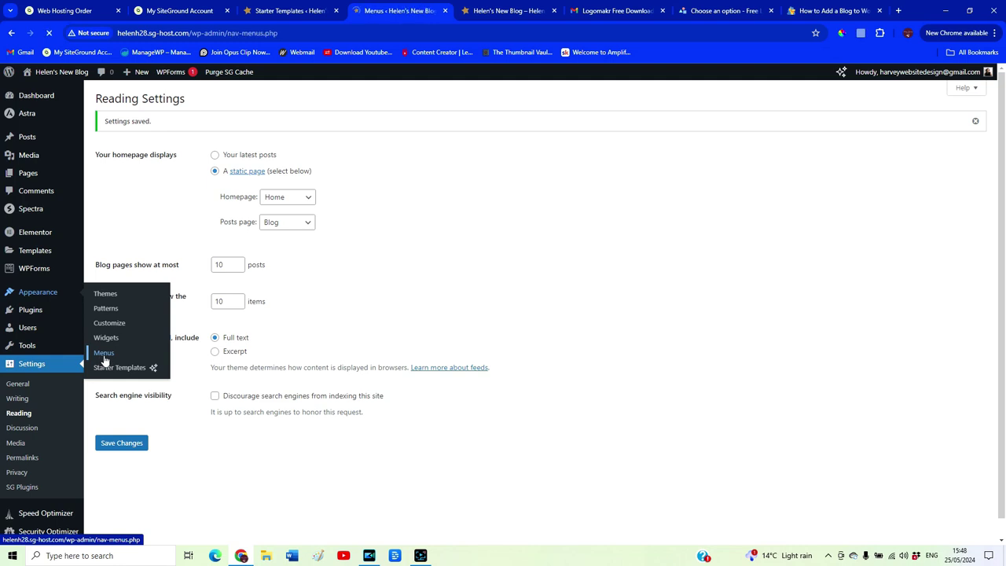
click(530, 13)
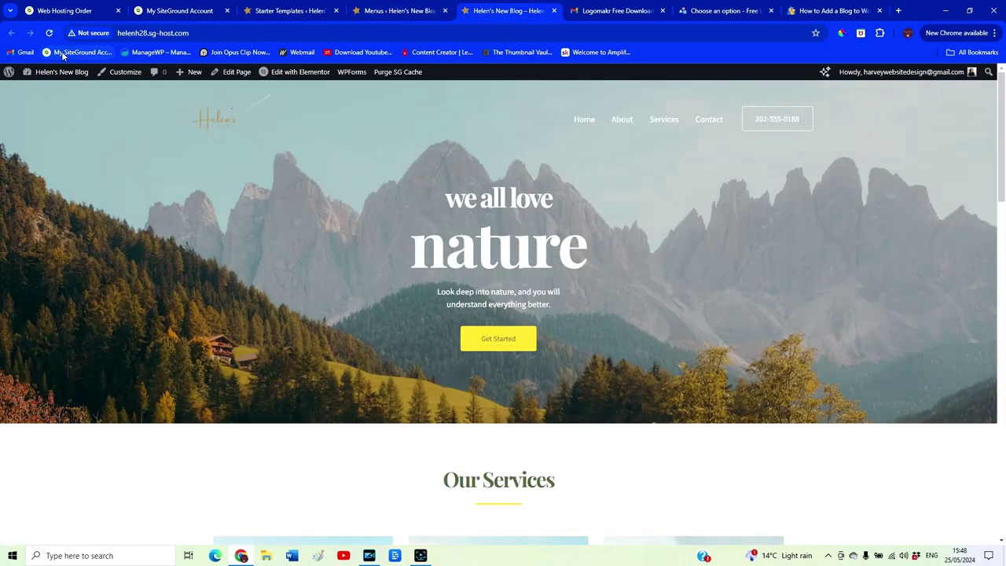
click(48, 33)
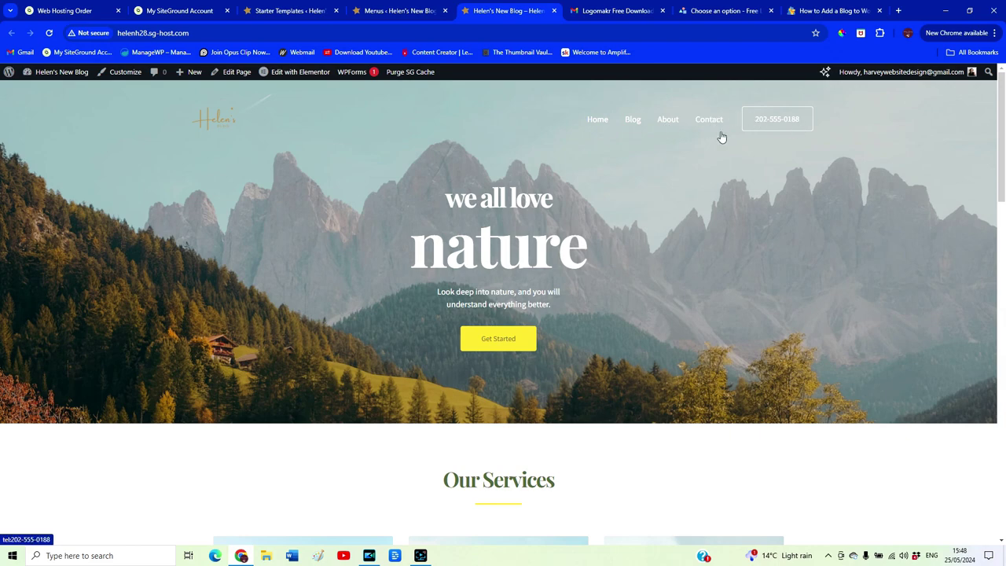
scroll(920, 123, down, 10)
scroll(503, 314, down, 3)
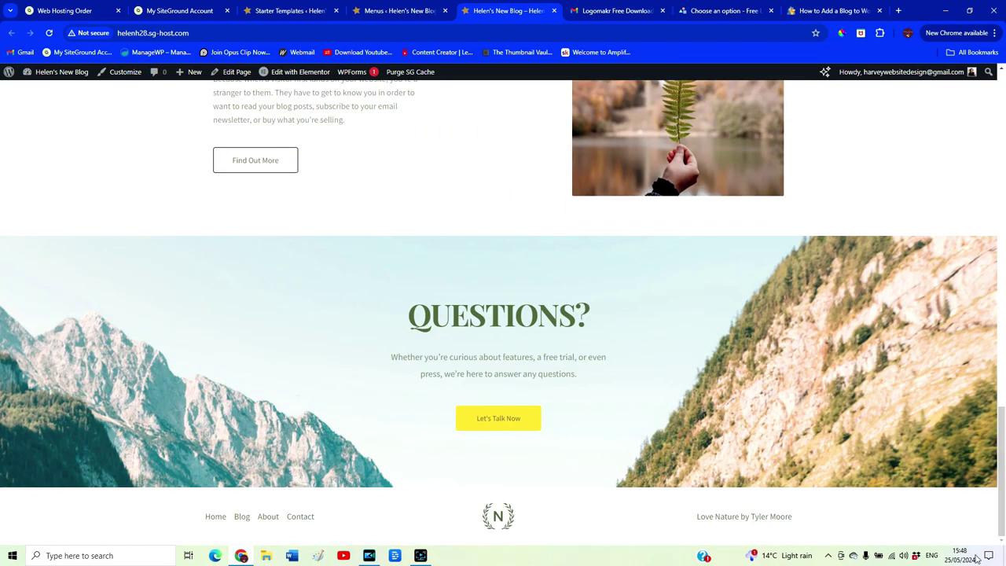
click(216, 516)
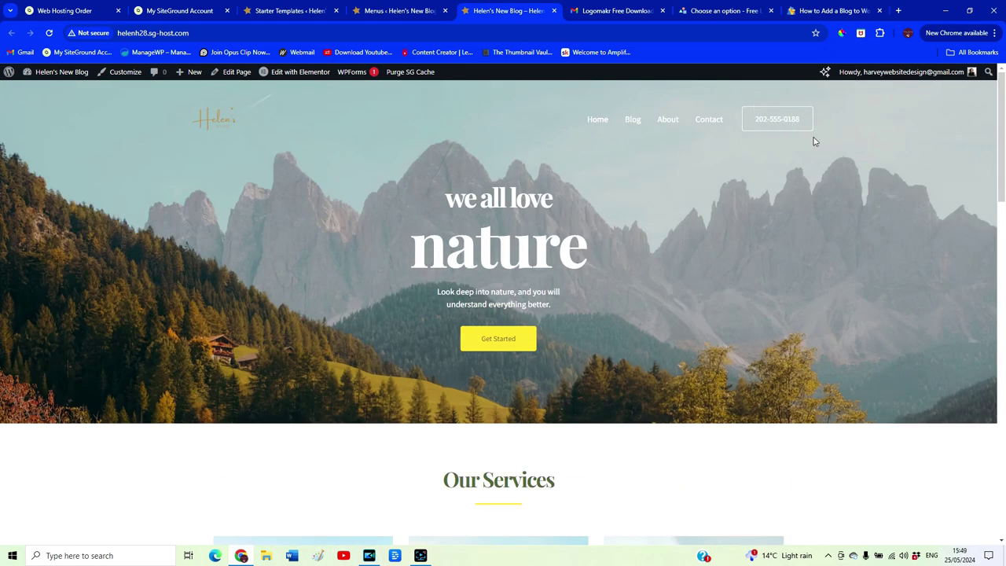
- In the theme customizer, remove the phone number button from the header and publish the change
click(369, 14)
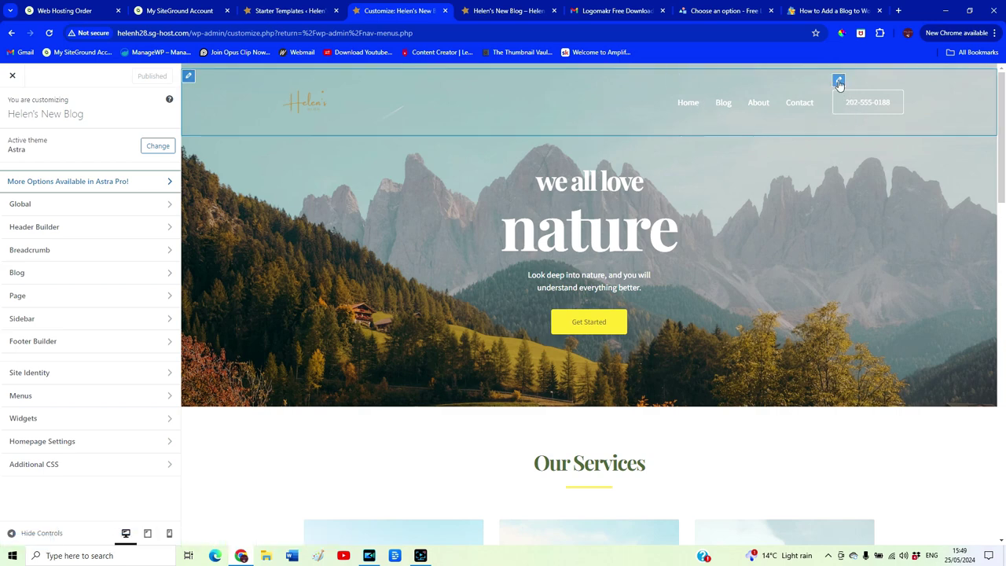
click(838, 84)
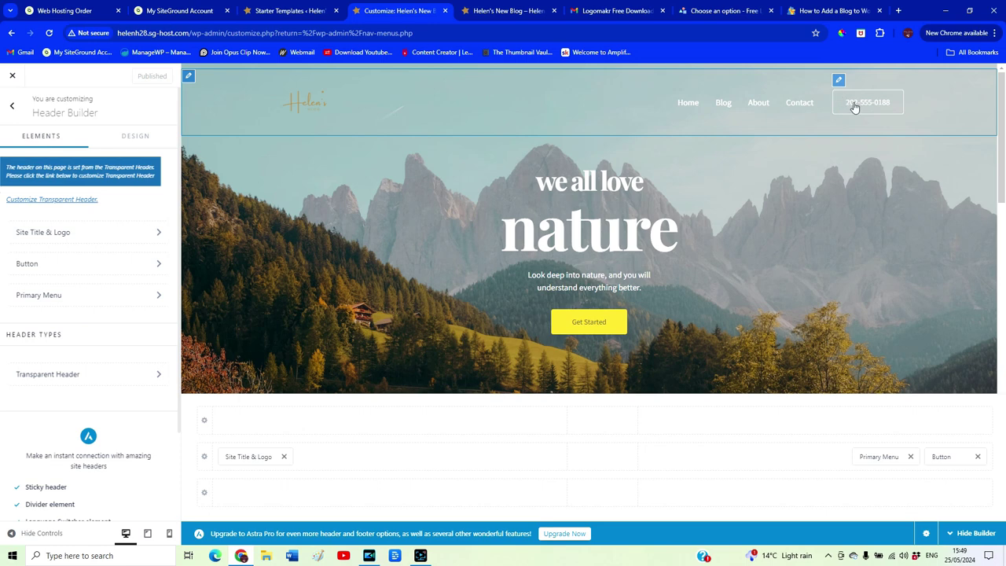
click(838, 82)
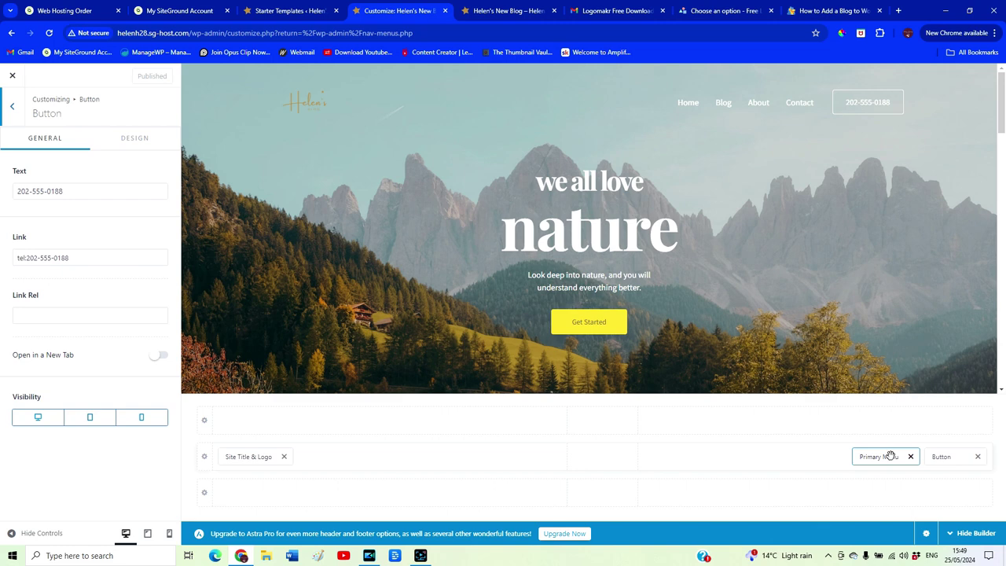
click(978, 456)
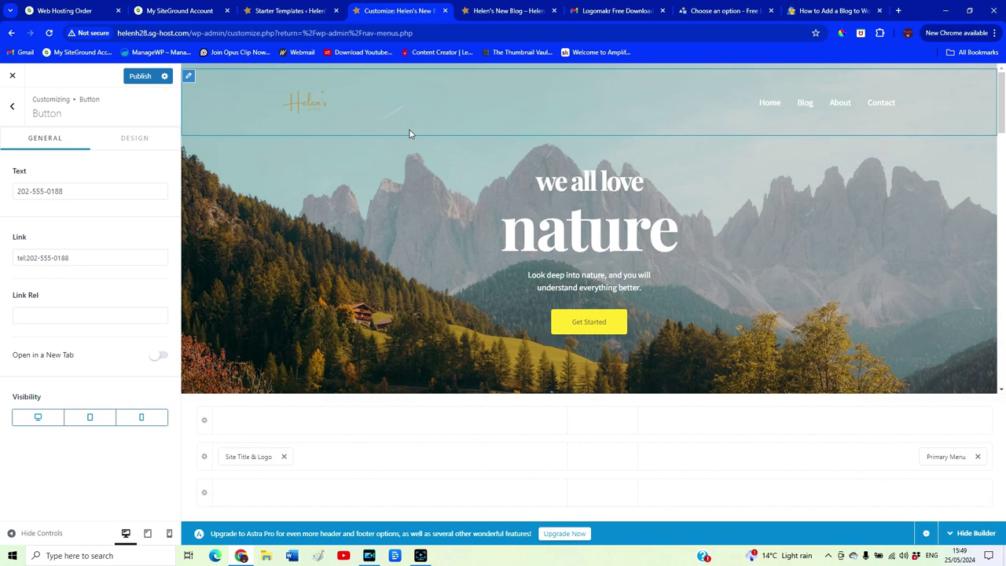
click(138, 77)
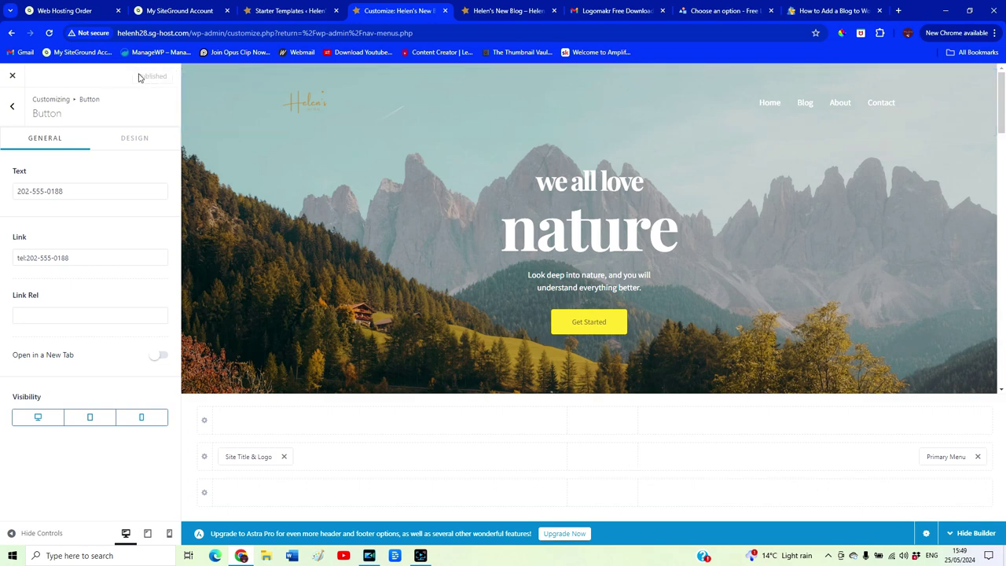
- In the footer's middle section, remove the HTML 1 logo element and add Widget 1 in its place
scroll(472, 236, down, 15)
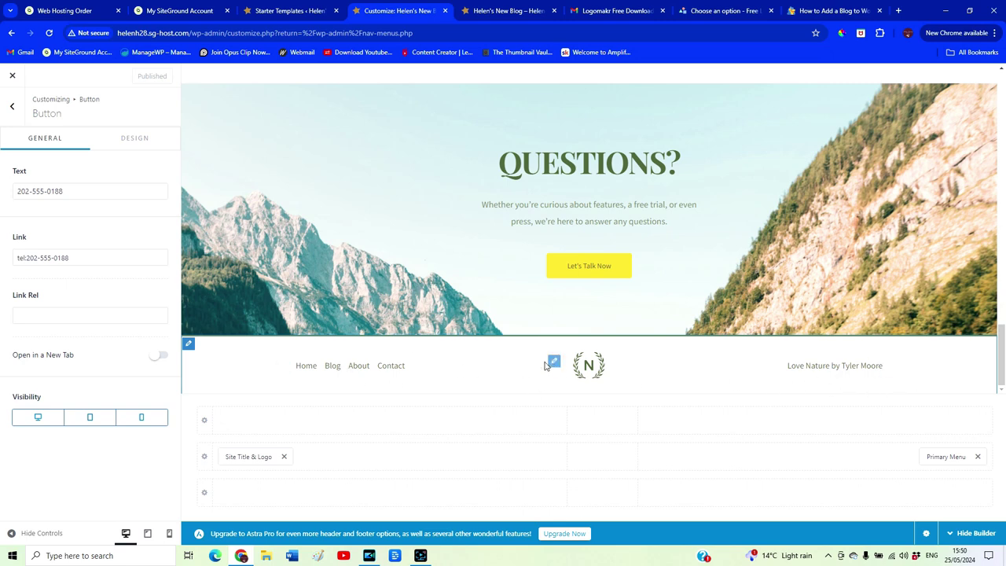
mouse_move(556, 368)
click(555, 363)
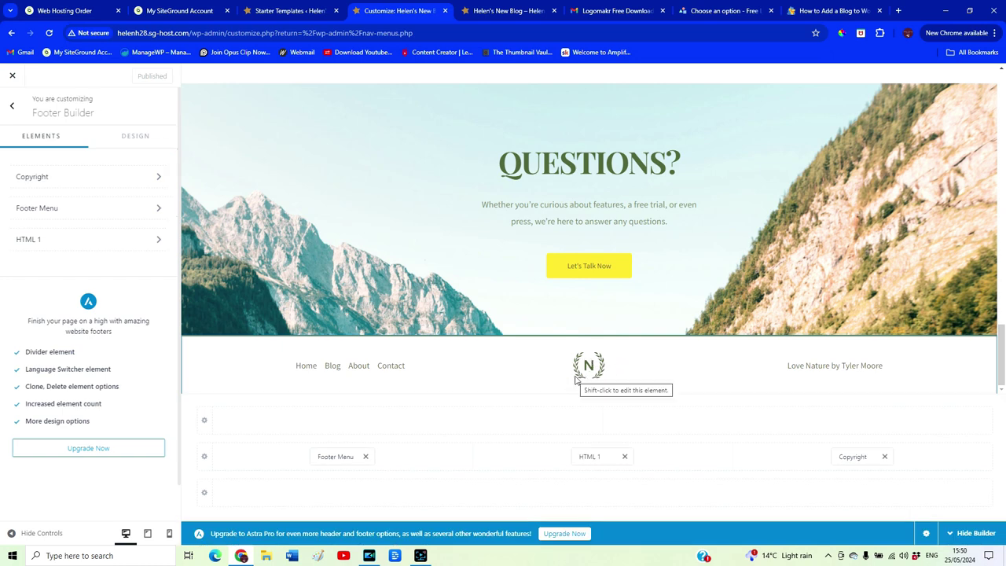
click(577, 379)
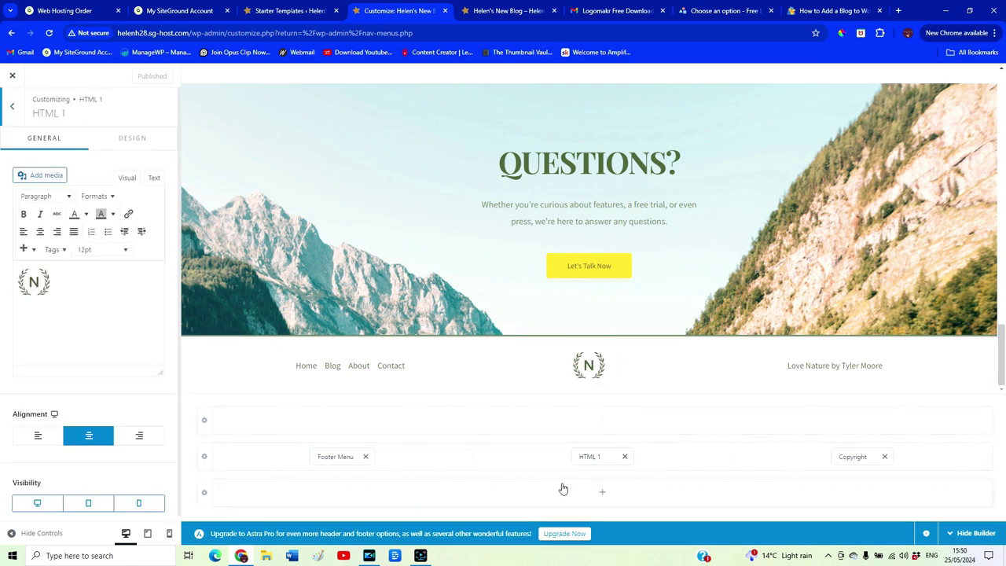
click(625, 457)
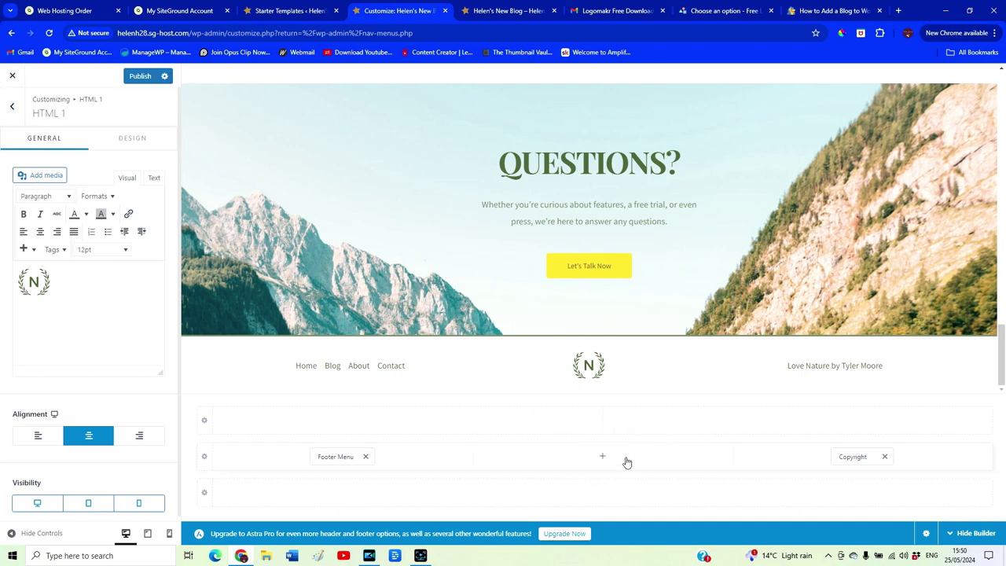
click(603, 458)
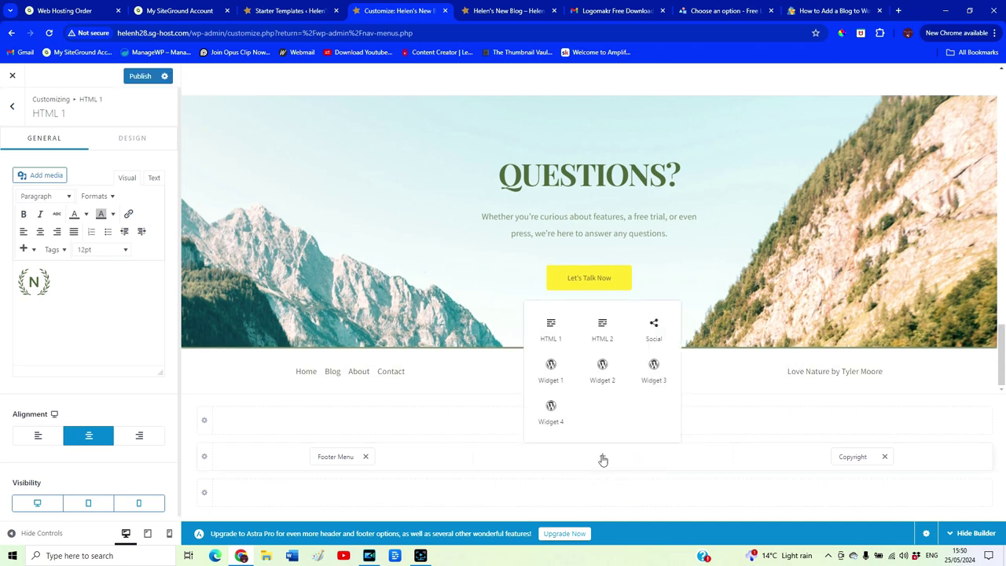
click(548, 375)
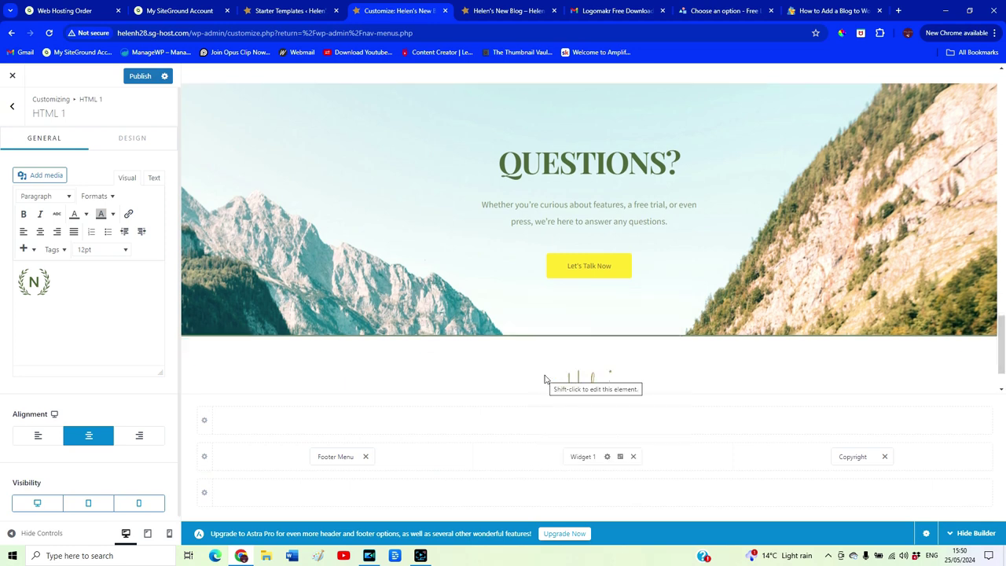
- Open footer Widget 1 for editing and add an empty Image block below the existing logo
click(605, 459)
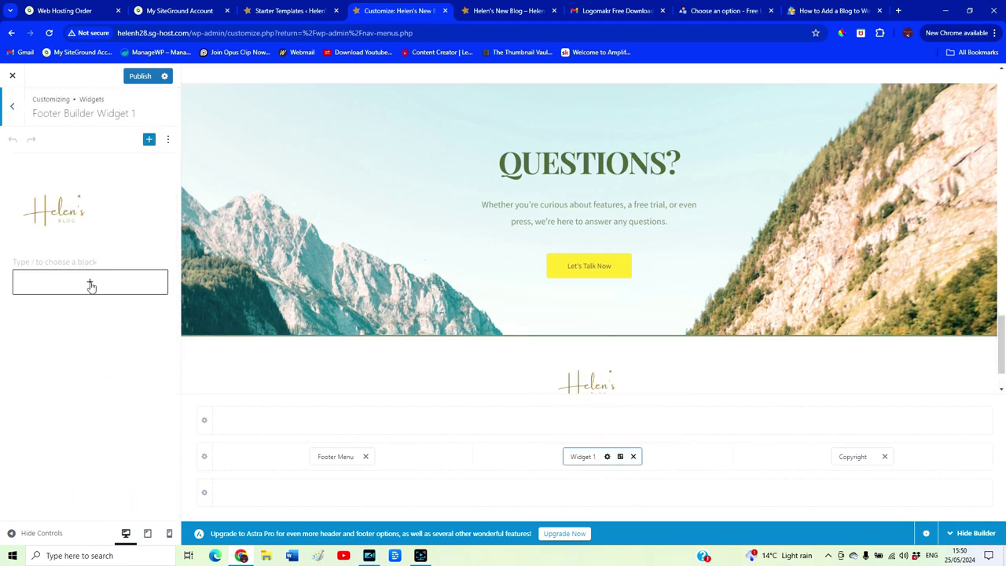
click(91, 285)
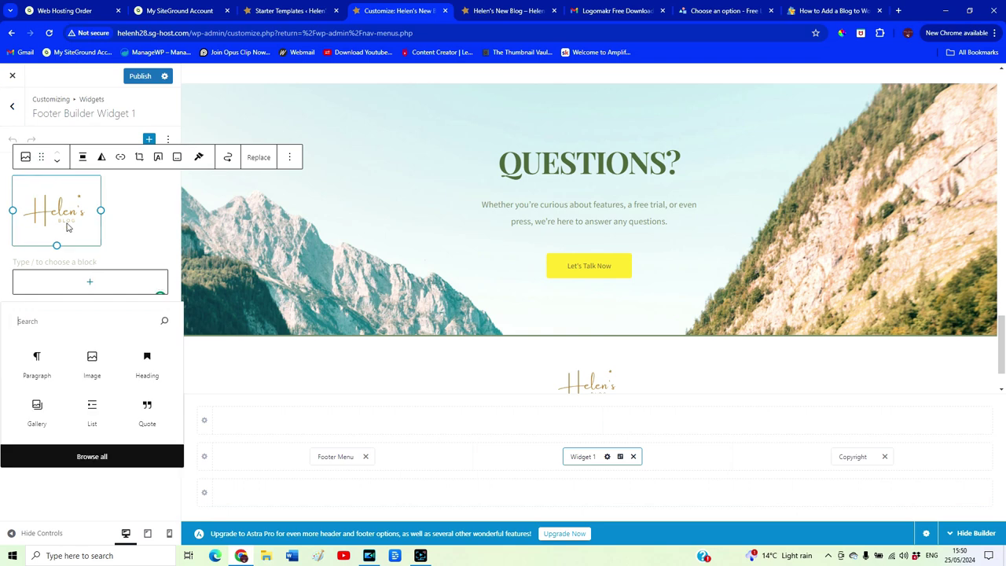
click(91, 363)
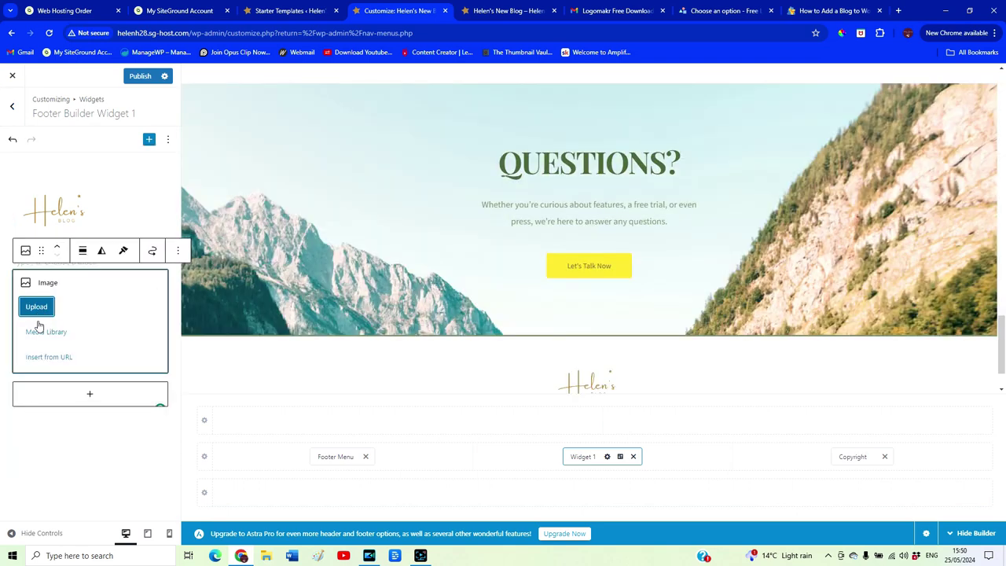
click(86, 218)
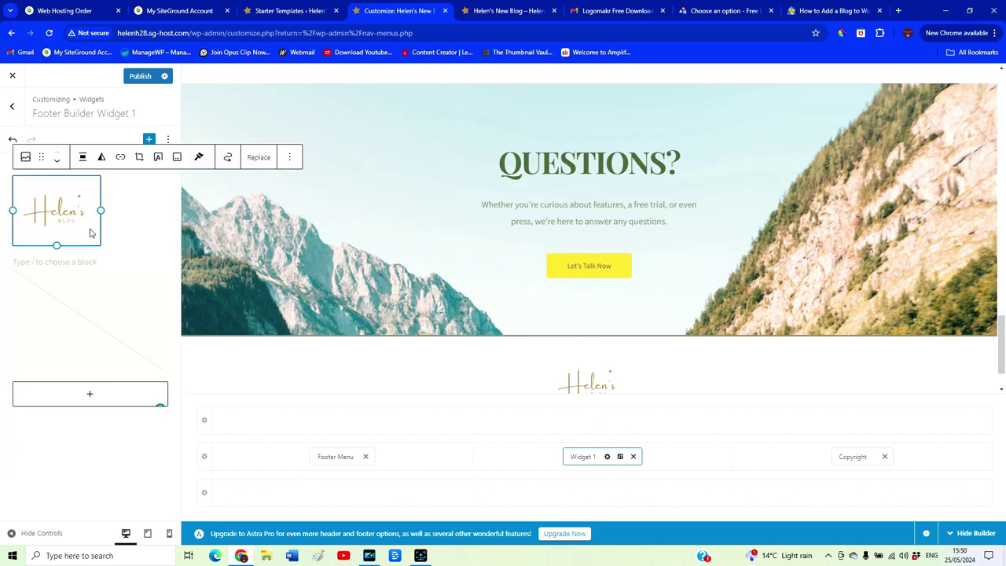
click(115, 332)
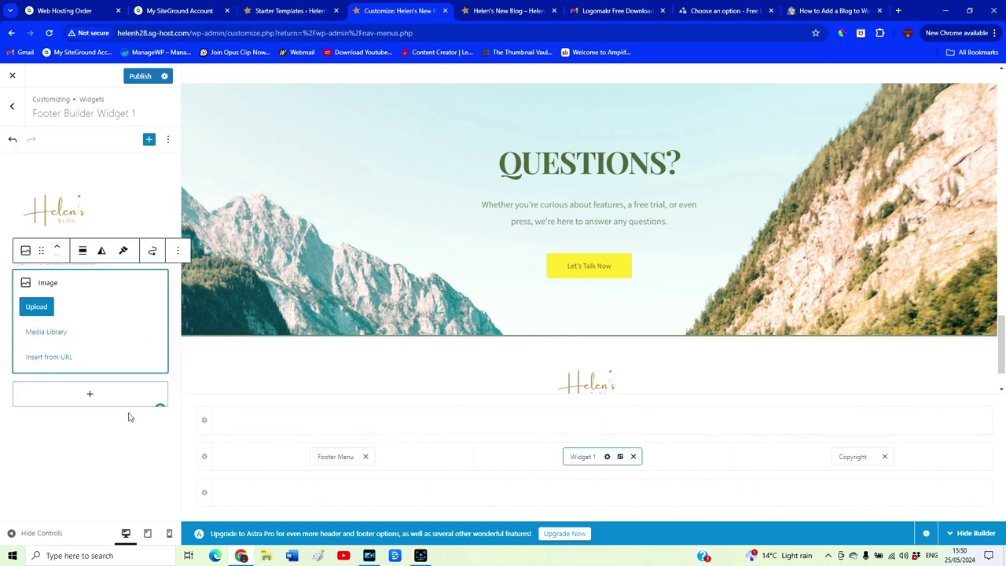
click(110, 252)
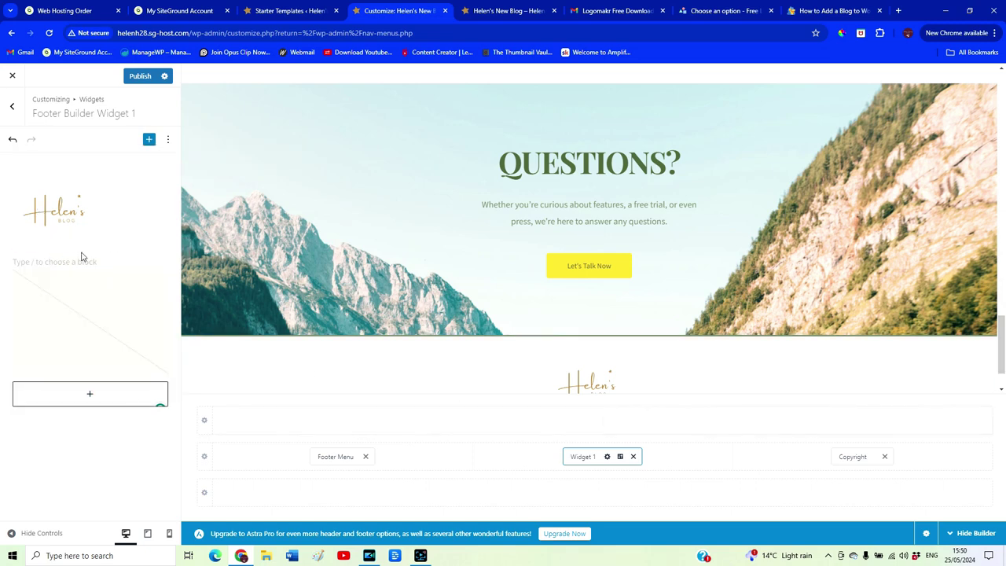
- Shrink the logo image in footer Widget 1 slightly, toggle its Align center setting, and publish the footer
click(72, 218)
mouse_move(101, 211)
mouse_down()
mouse_move(173, 238)
mouse_move(98, 226)
mouse_up()
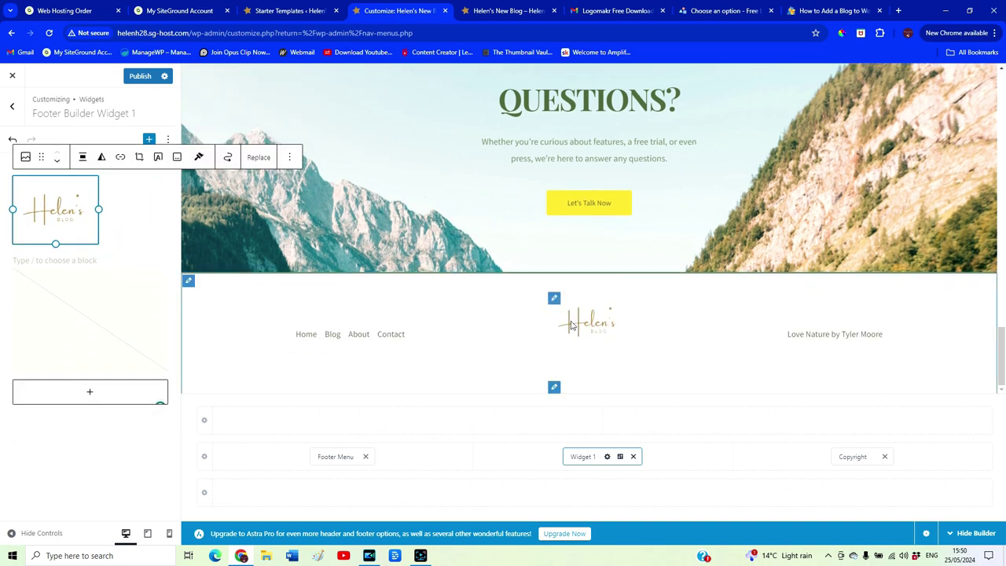
click(83, 158)
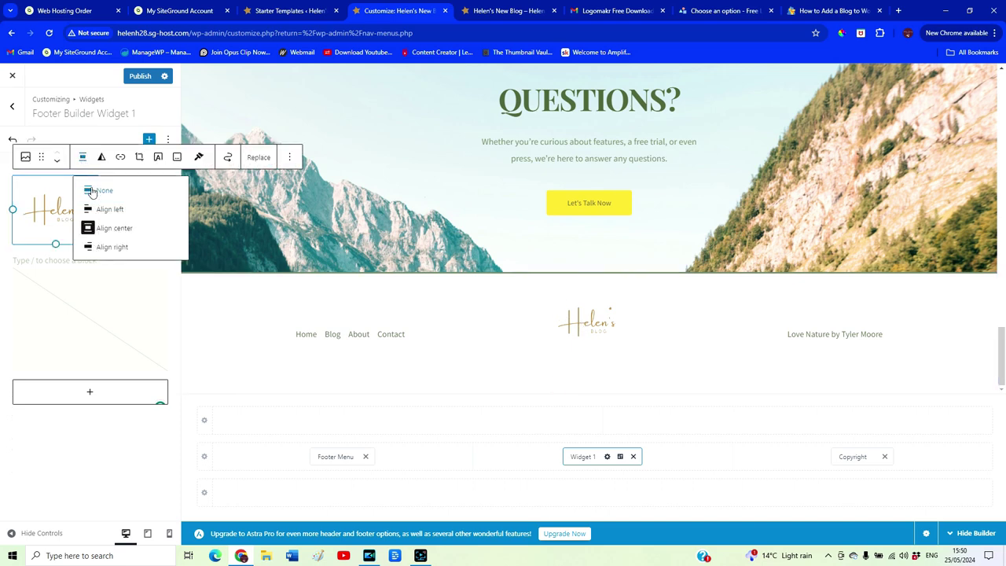
click(110, 228)
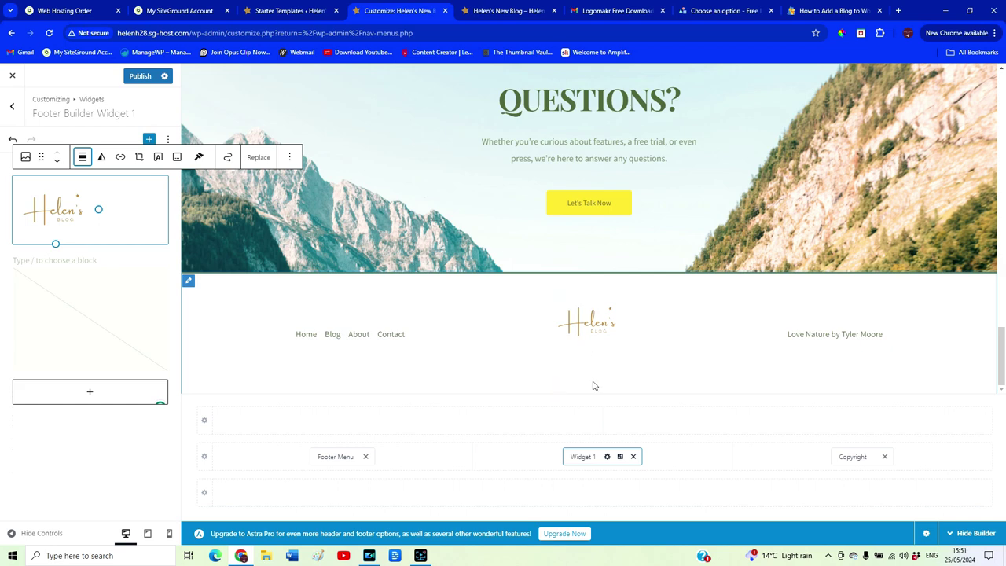
click(92, 331)
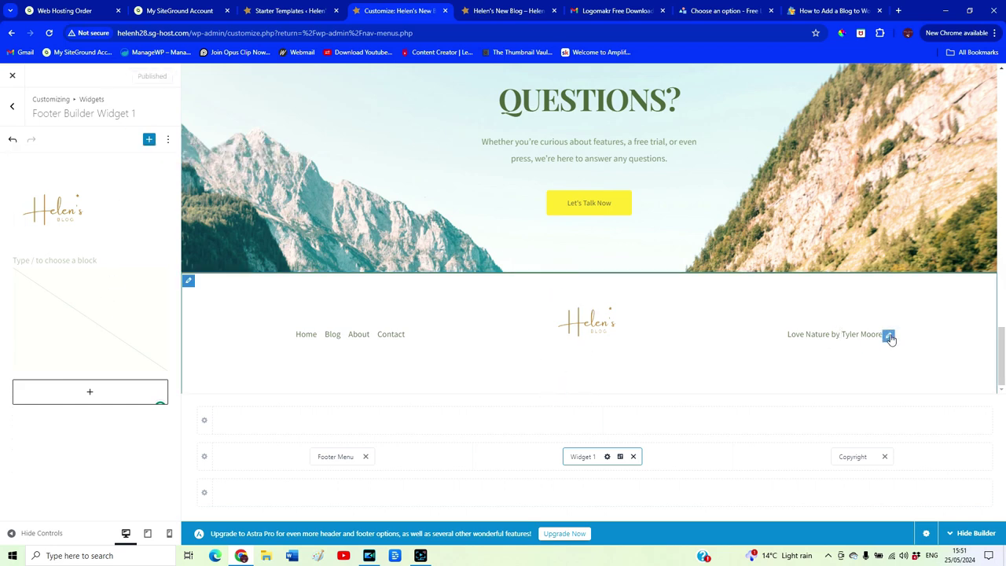
- Replace the footer's copyright text with "Copyright 2024" and publish the change
click(824, 339)
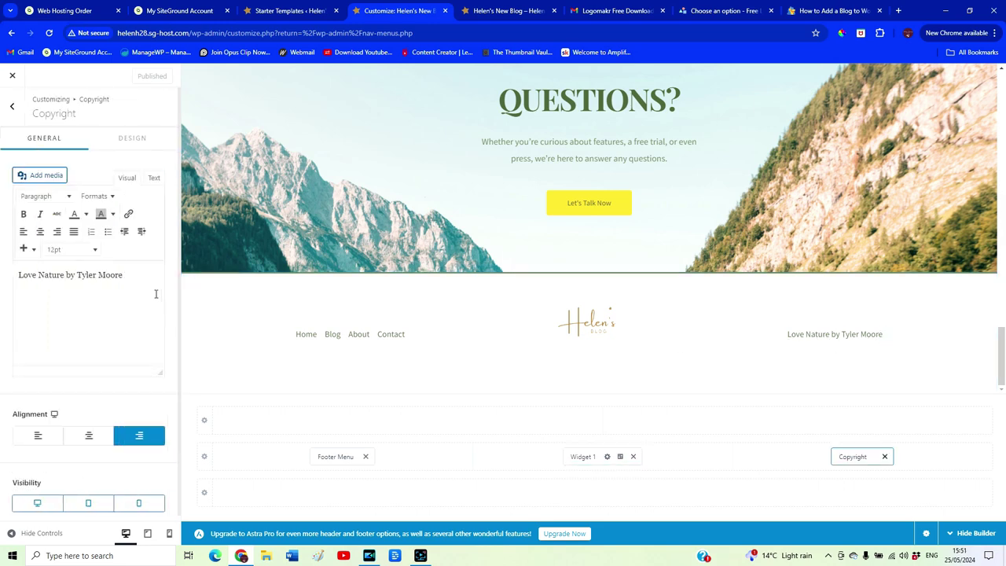
drag(137, 274, 11, 257)
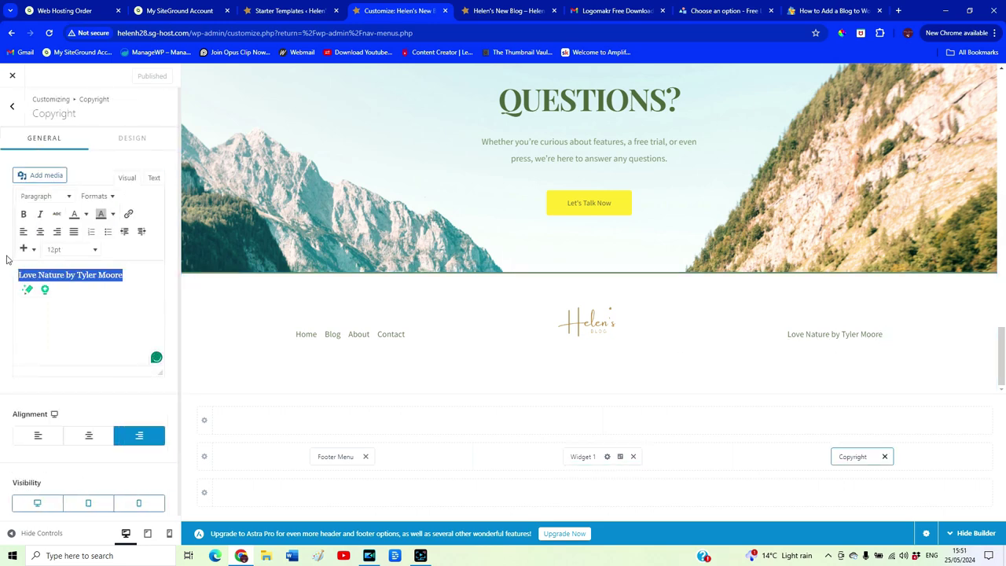
text(Copy)
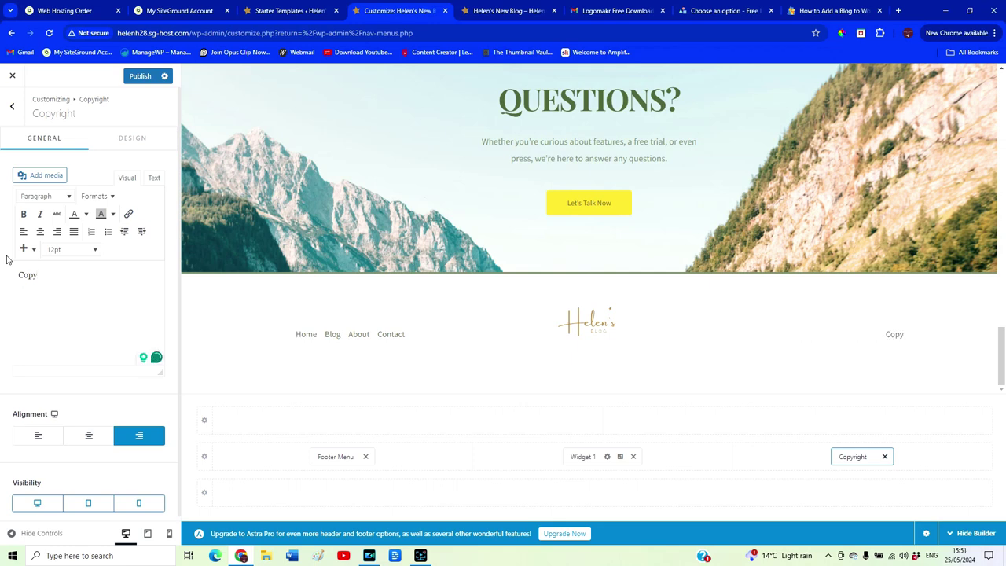
text(right 2024)
click(138, 76)
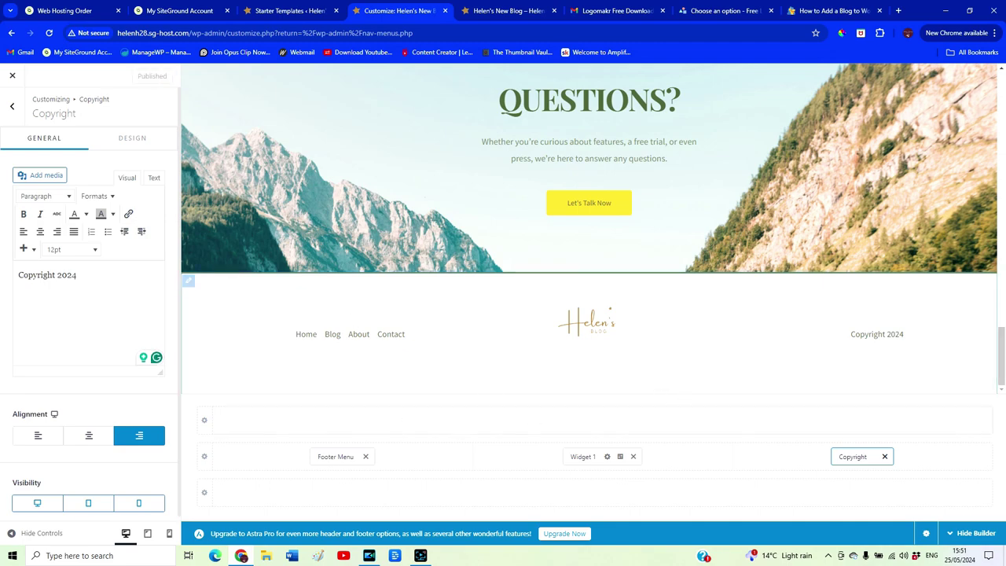
- Sample the gold color of the header logo with ColorPick Eyedropper and copy its hex code B08E52
drag(1001, 355, 977, 69)
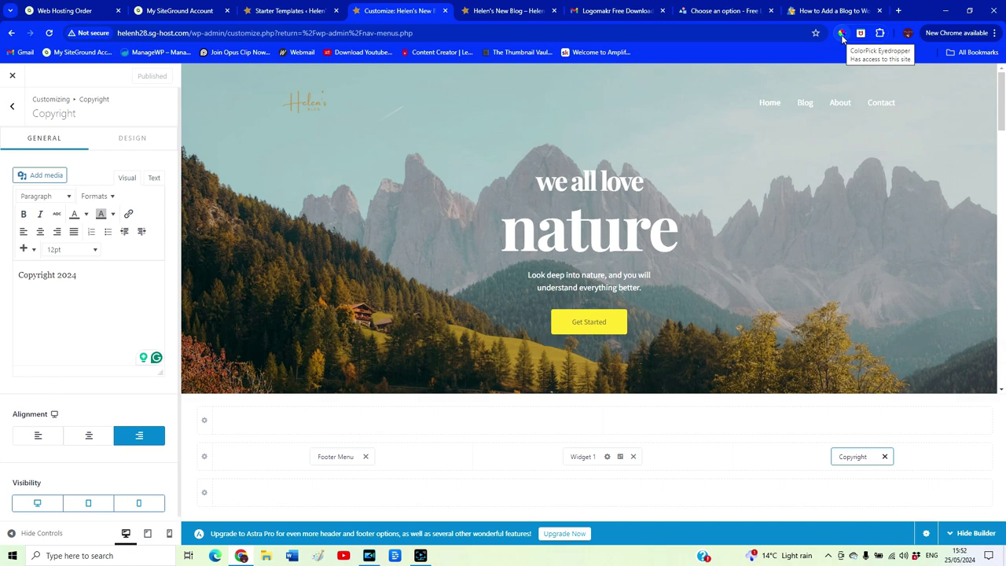
click(841, 33)
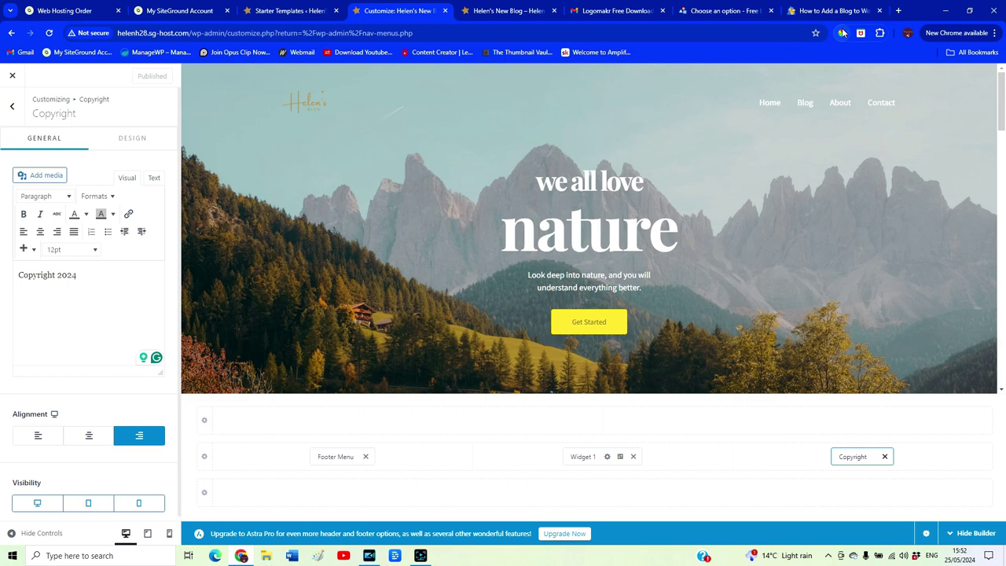
click(841, 33)
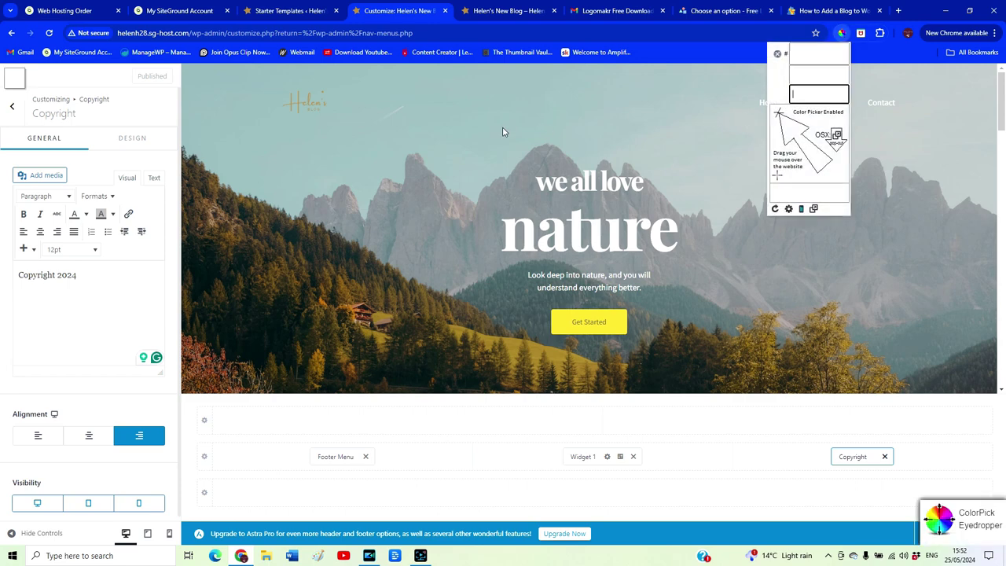
click(298, 103)
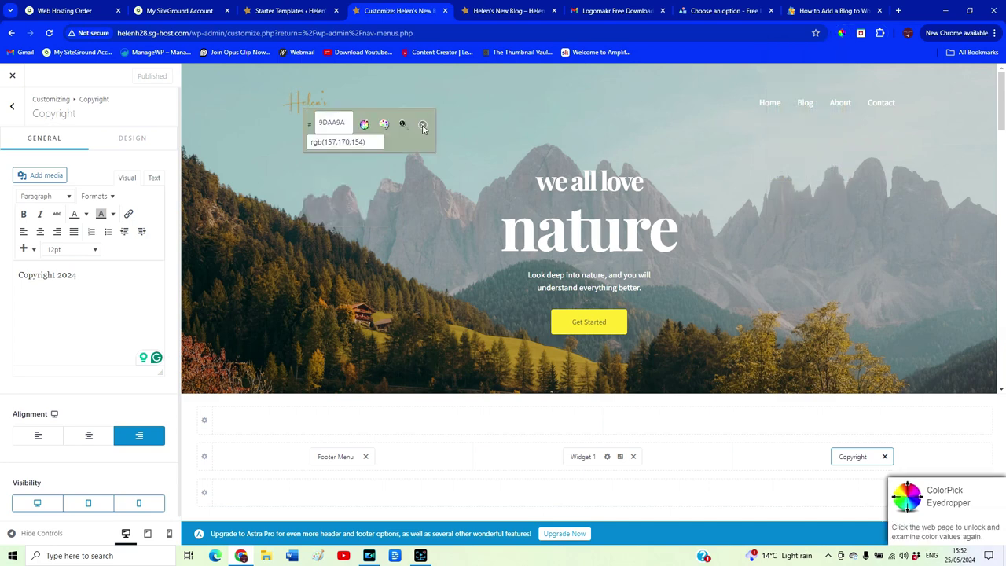
key(Escape)
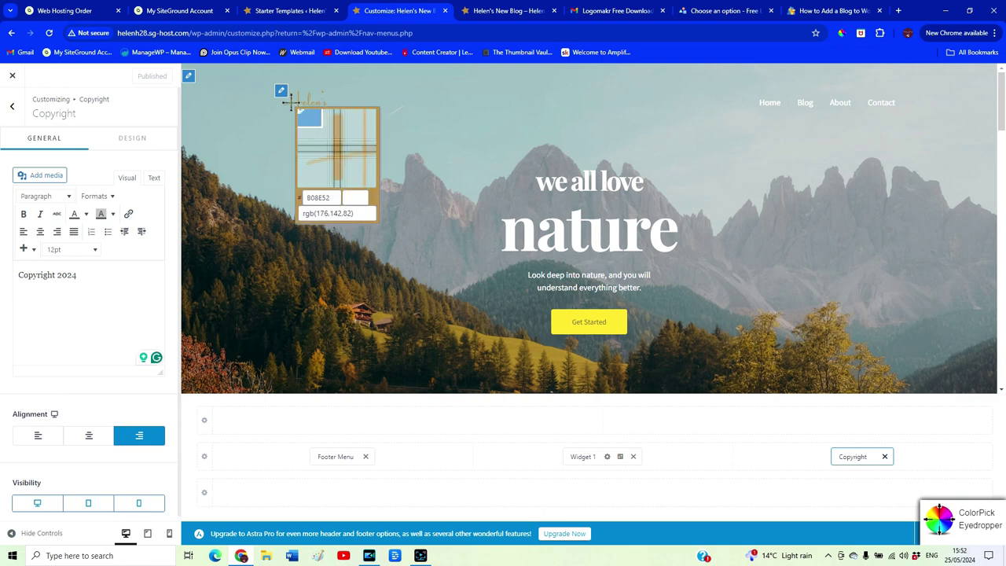
click(291, 101)
key(ctrl+c)
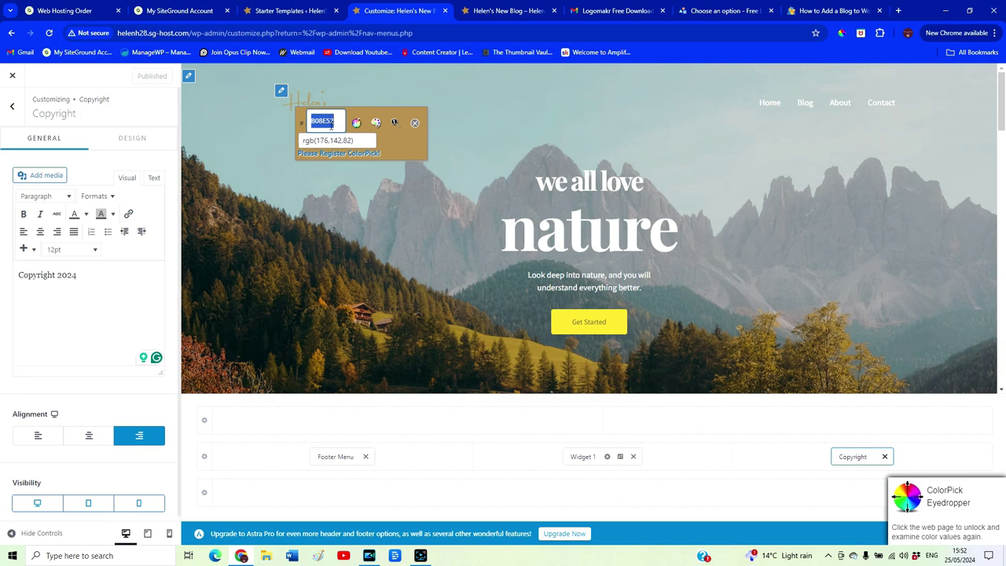
click(336, 140)
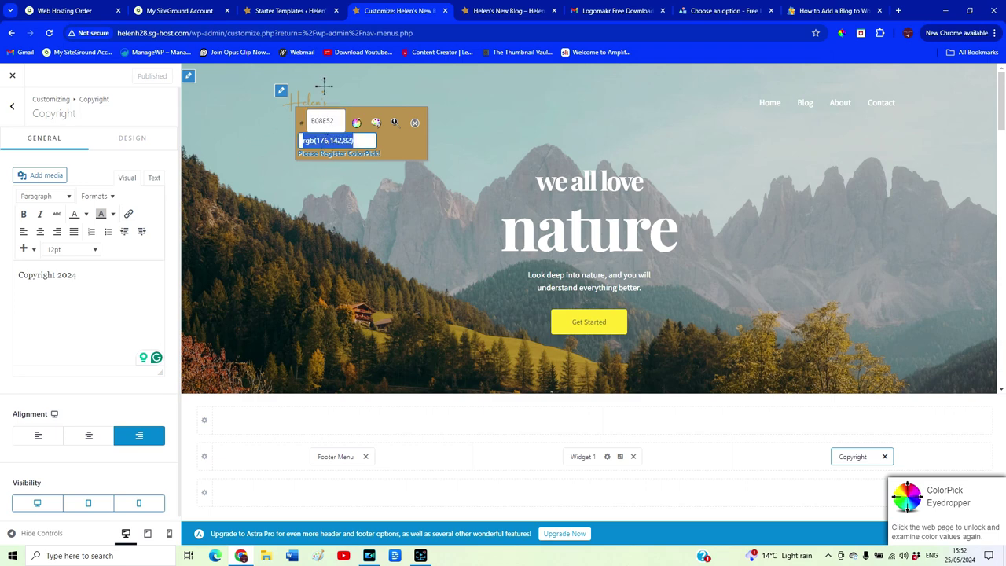
click(415, 123)
- In the theme's global colors, set Color 1 of the Style 1 palette to hex B08E52 and check it in the page preview
click(13, 108)
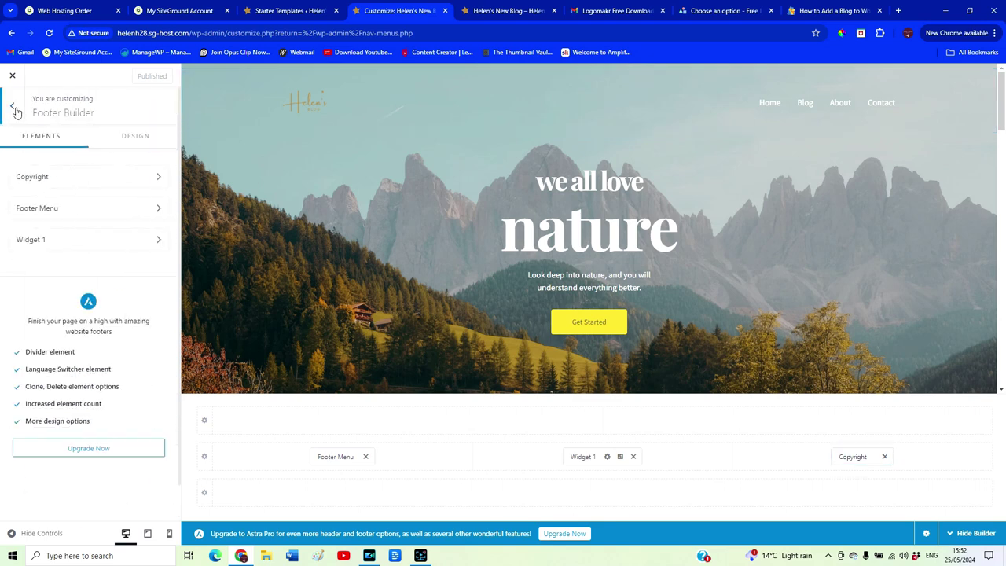
click(14, 109)
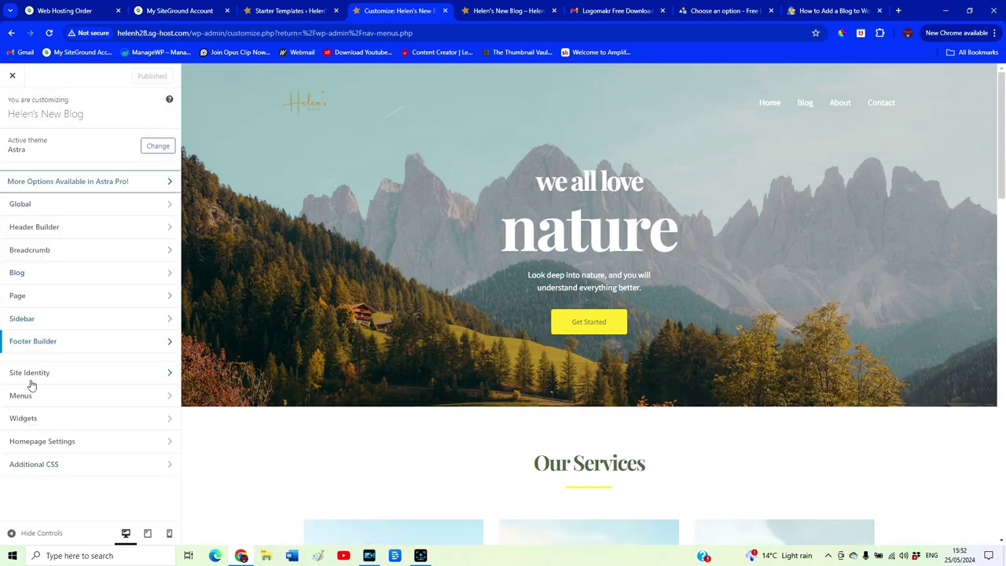
click(74, 205)
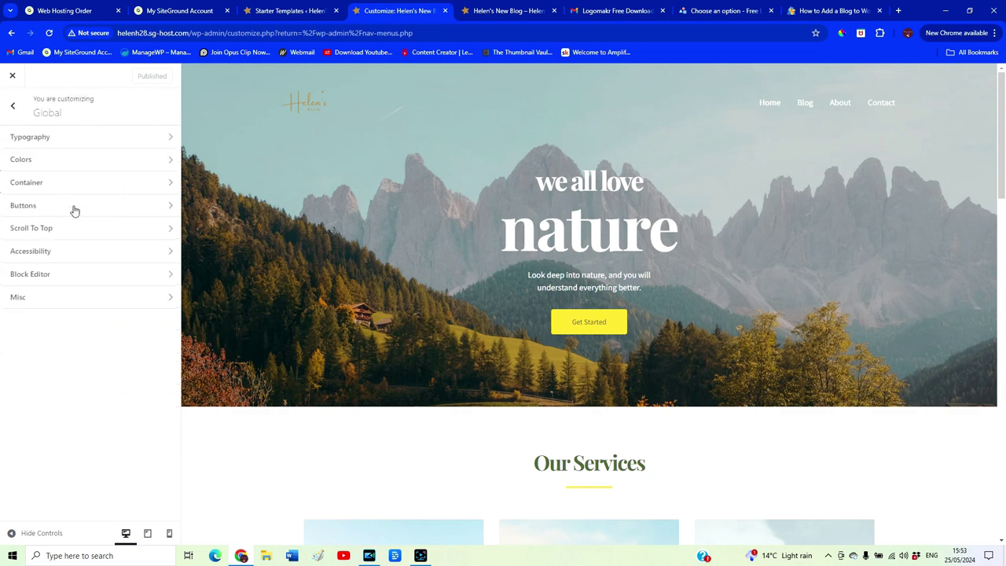
click(65, 165)
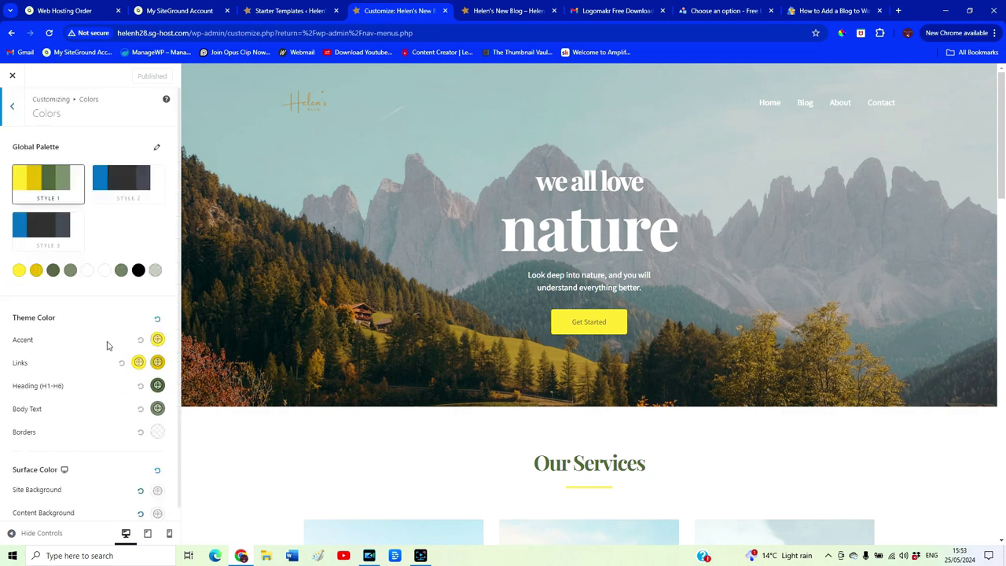
click(19, 271)
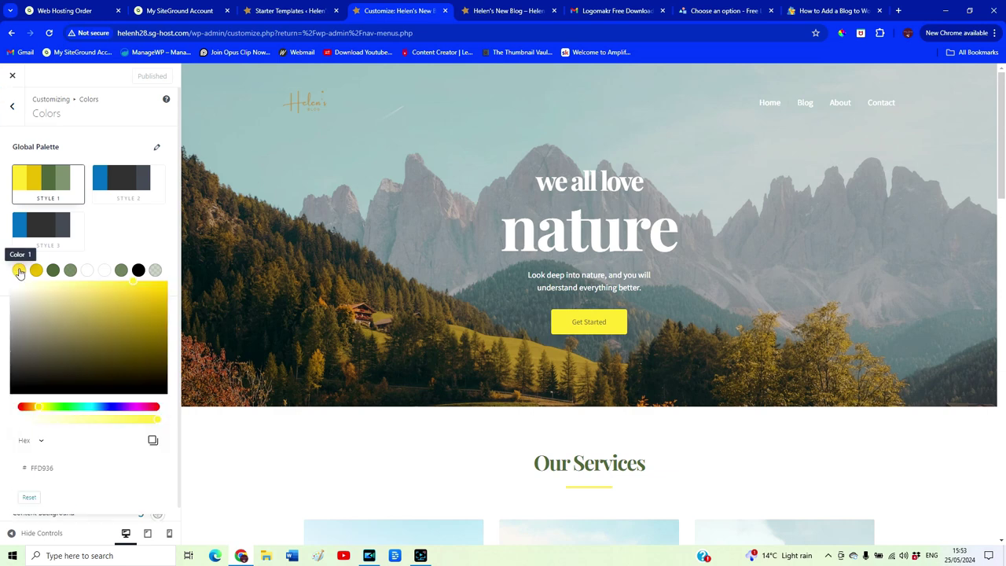
click(29, 443)
click(35, 445)
double_click(44, 468)
key(ctrl+v)
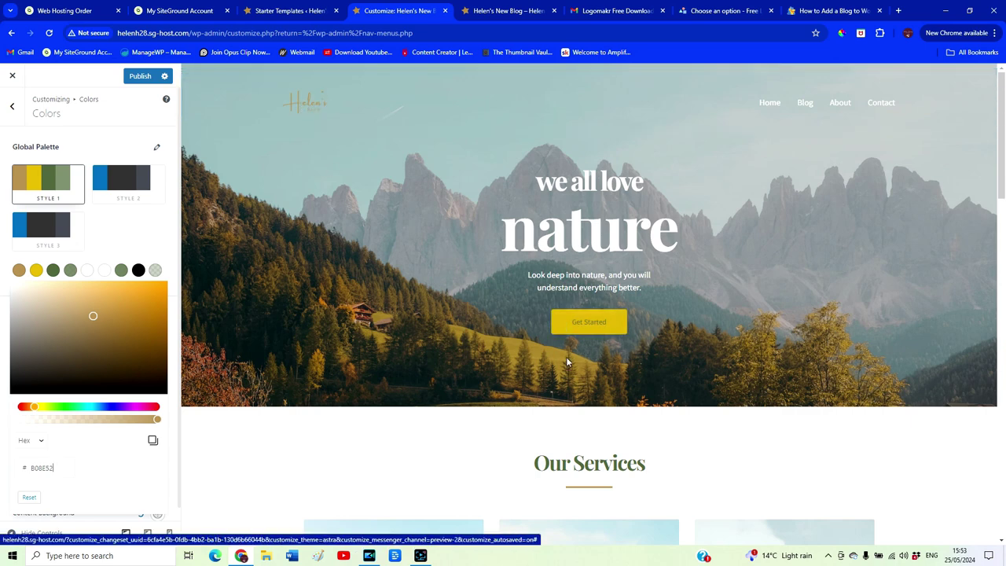
scroll(593, 283, down, 3)
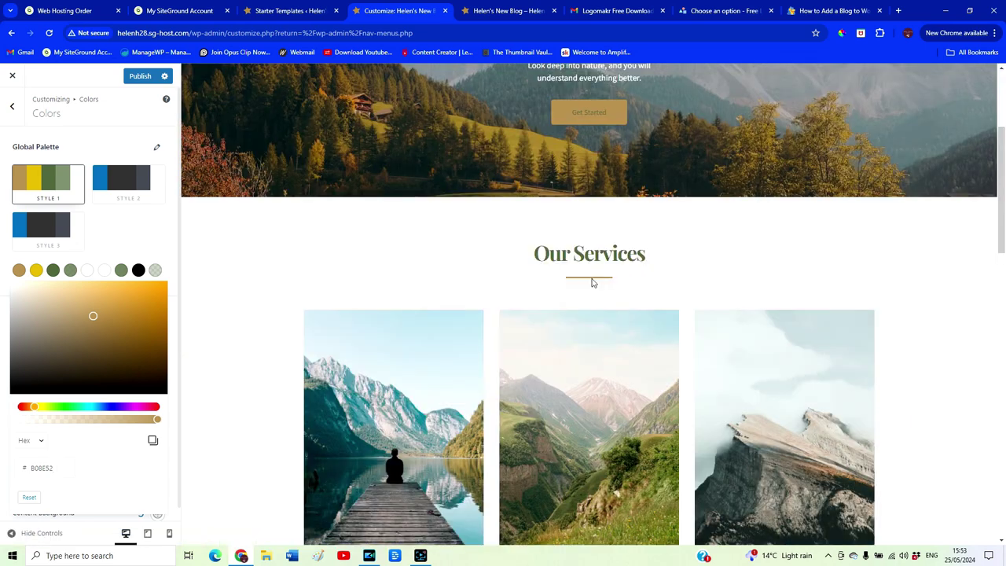
scroll(834, 359, down, 3)
scroll(834, 359, up, 1)
click(83, 254)
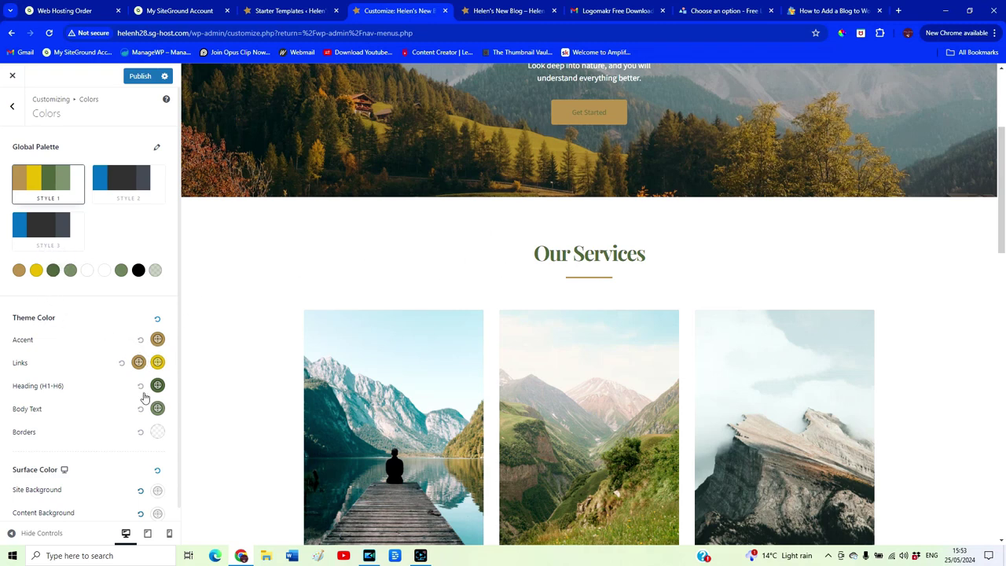
- Change the theme's Heading (H1-H6) color from the palette green to dark gray 454545
scroll(89, 414, down, 1)
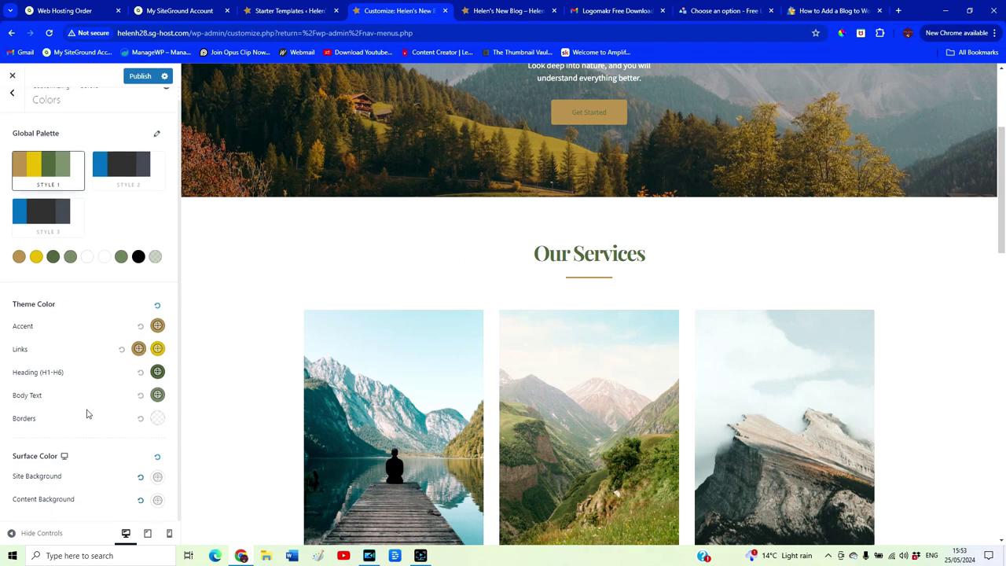
click(158, 373)
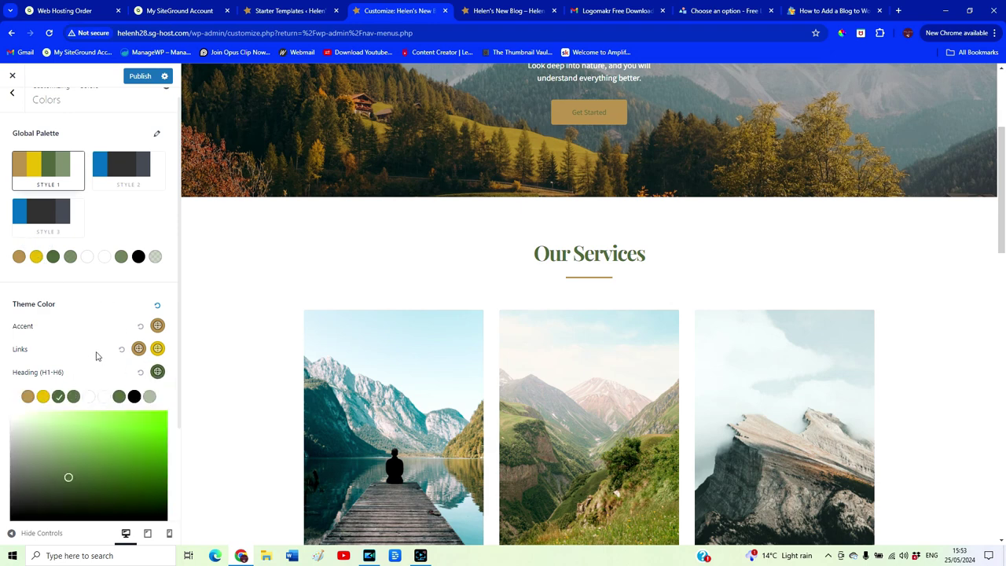
scroll(96, 356, down, 1)
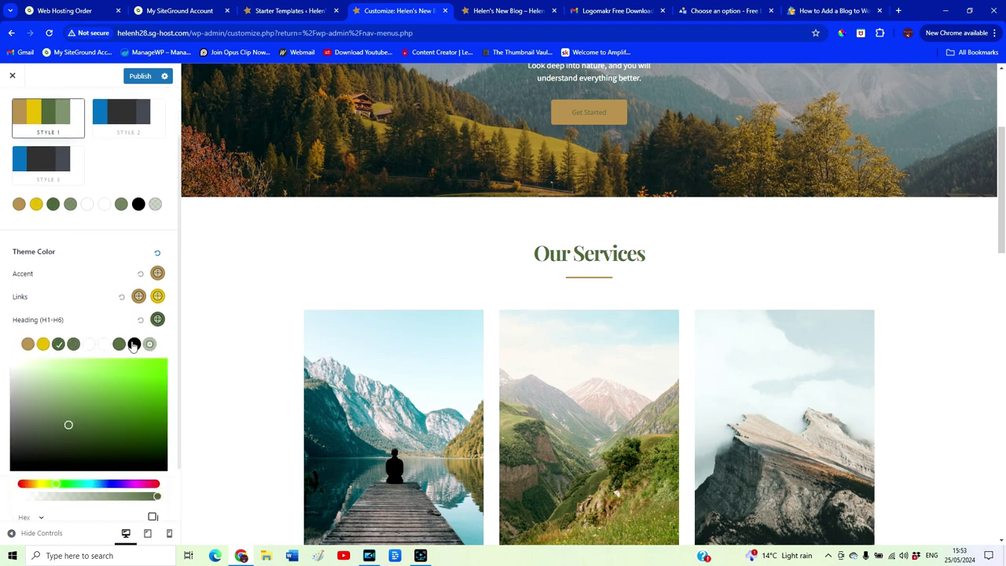
click(134, 345)
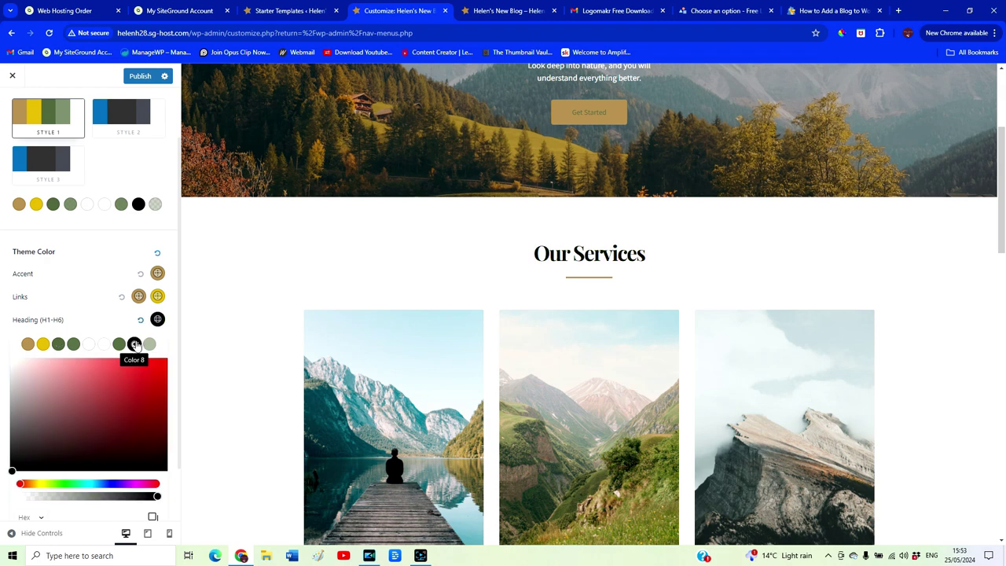
drag(15, 471, 3, 445)
click(399, 422)
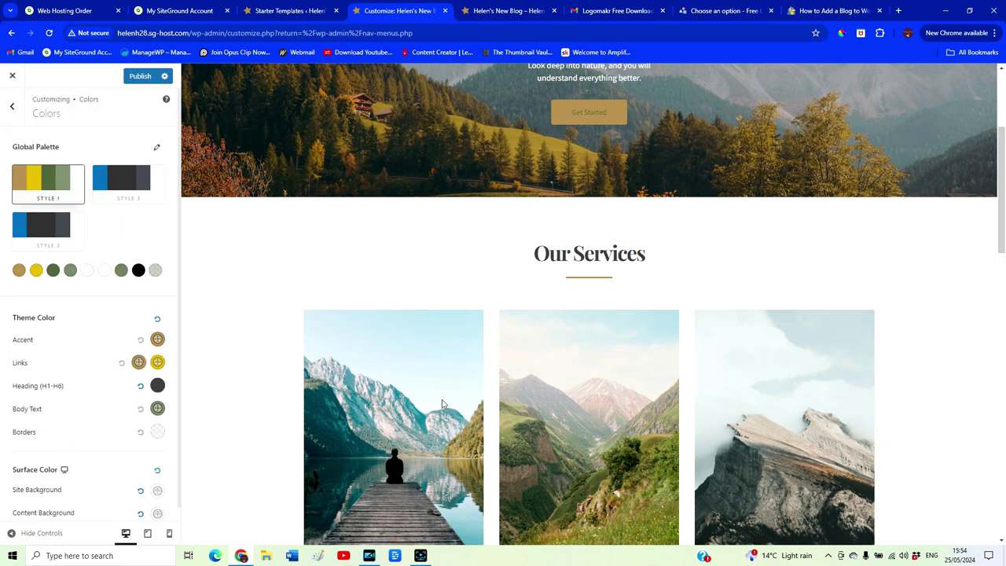
- Copy the heading color's hex code and apply it to the Body Text color, setting it to 454545
click(158, 409)
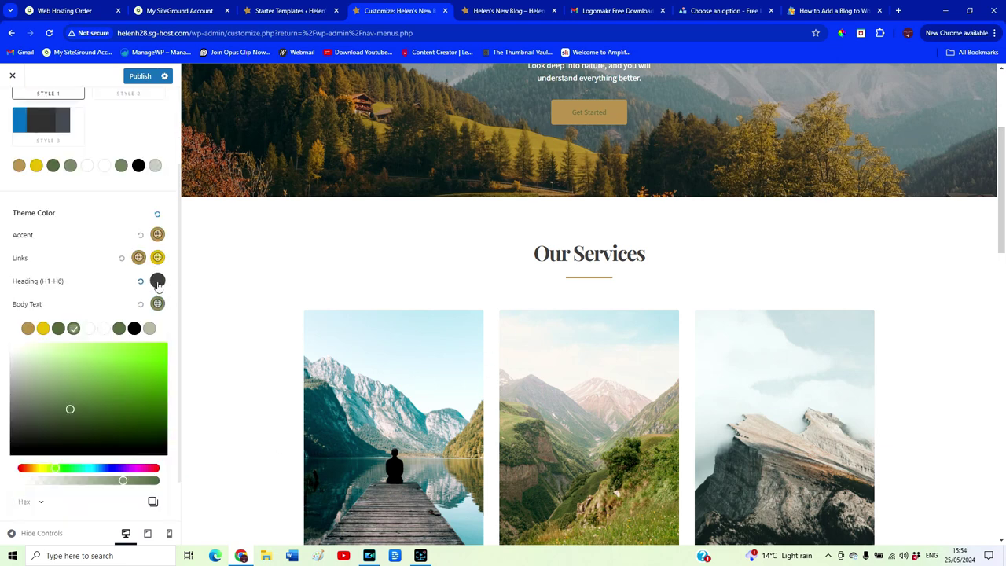
click(157, 281)
scroll(47, 464, down, 1)
drag(53, 477, 26, 477)
key(ctrl+c)
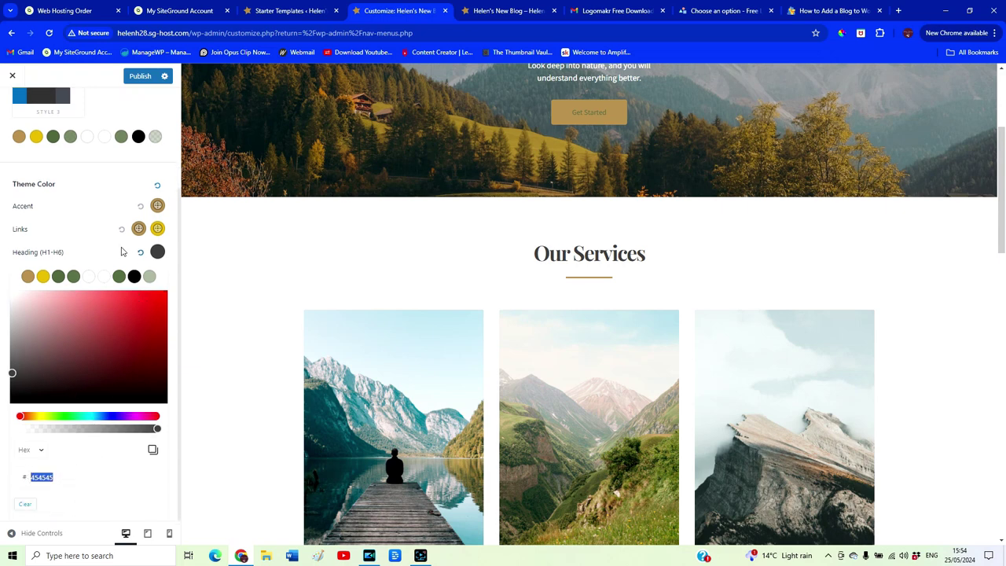
click(157, 252)
click(158, 411)
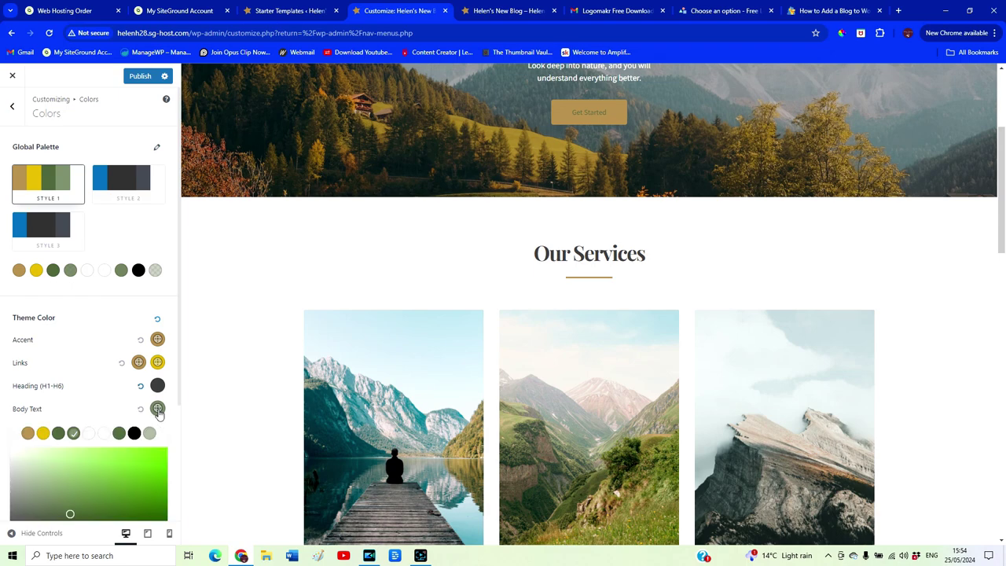
scroll(70, 464, down, 2)
drag(68, 480, 25, 482)
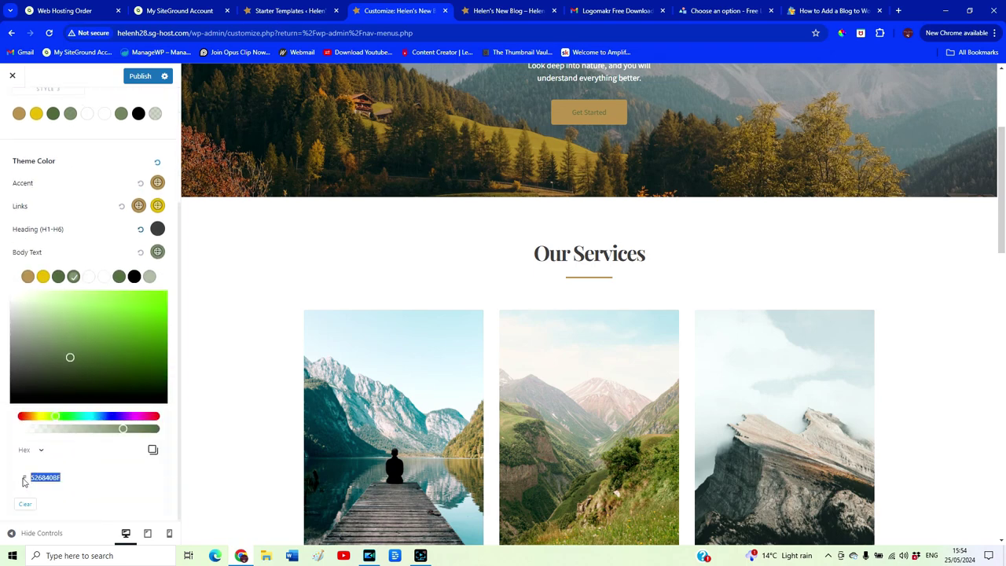
key(ctrl+v)
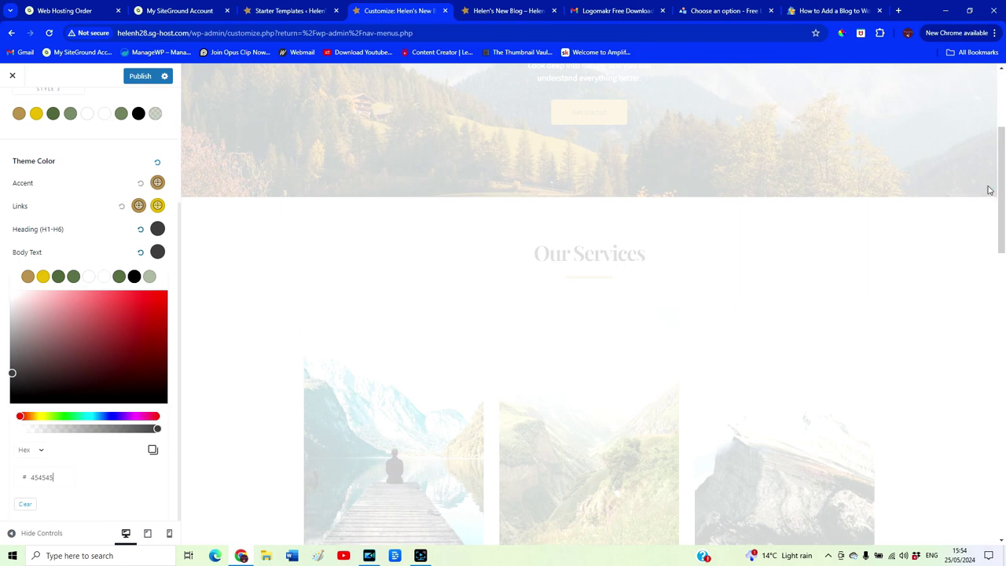
- Check the new text colors down the page preview, publish them and close the Customizer
scroll(941, 230, down, 4)
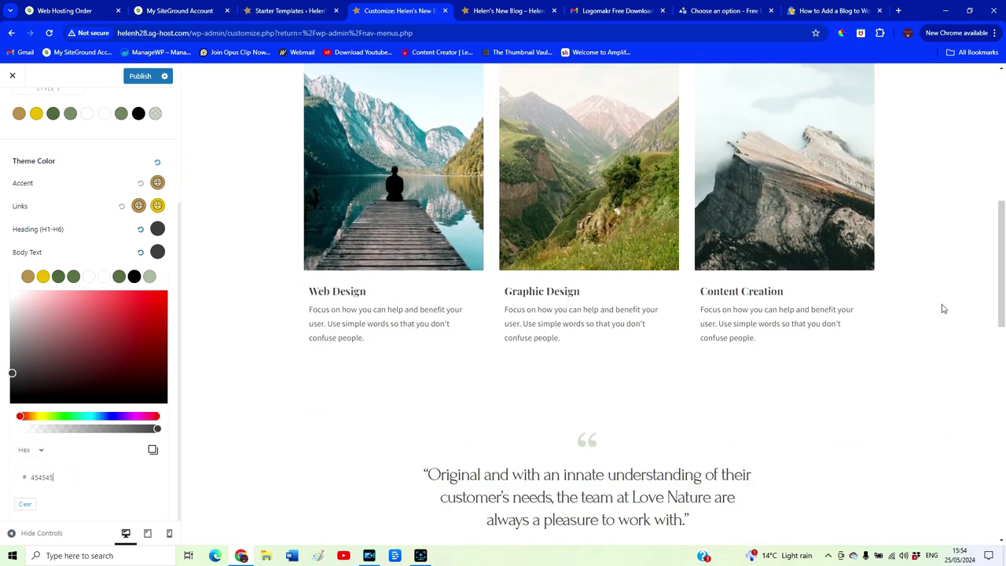
drag(1002, 259, 1002, 472)
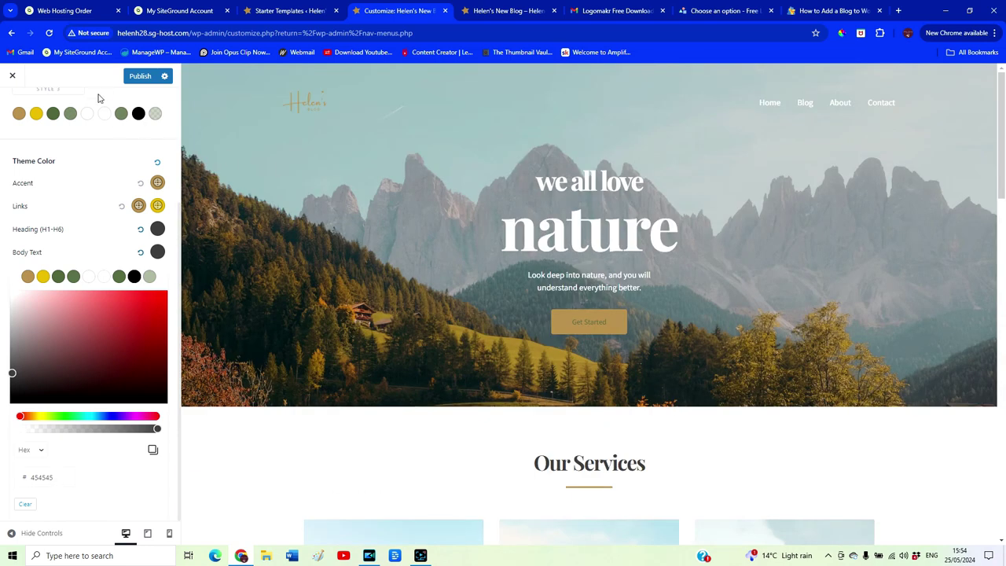
click(134, 78)
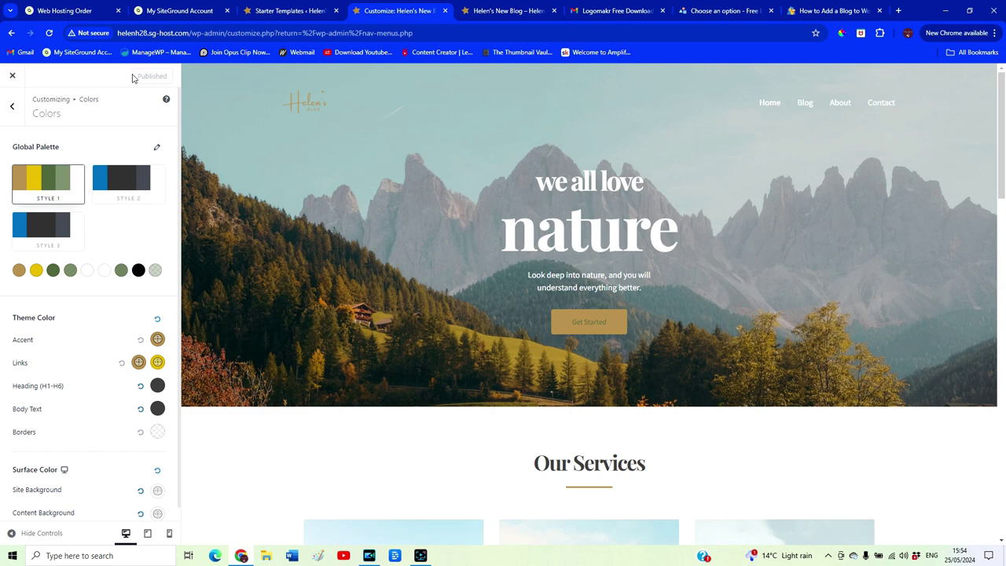
click(11, 109)
click(13, 76)
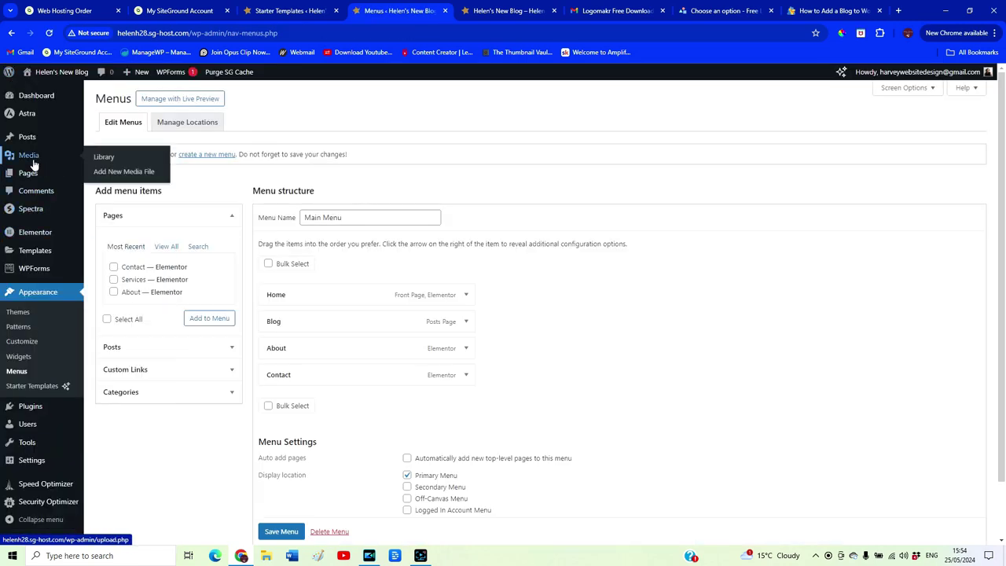
- From the Pages list, open the Home page with Elementor in a new tab and place that tab beside the Pages tab
click(29, 175)
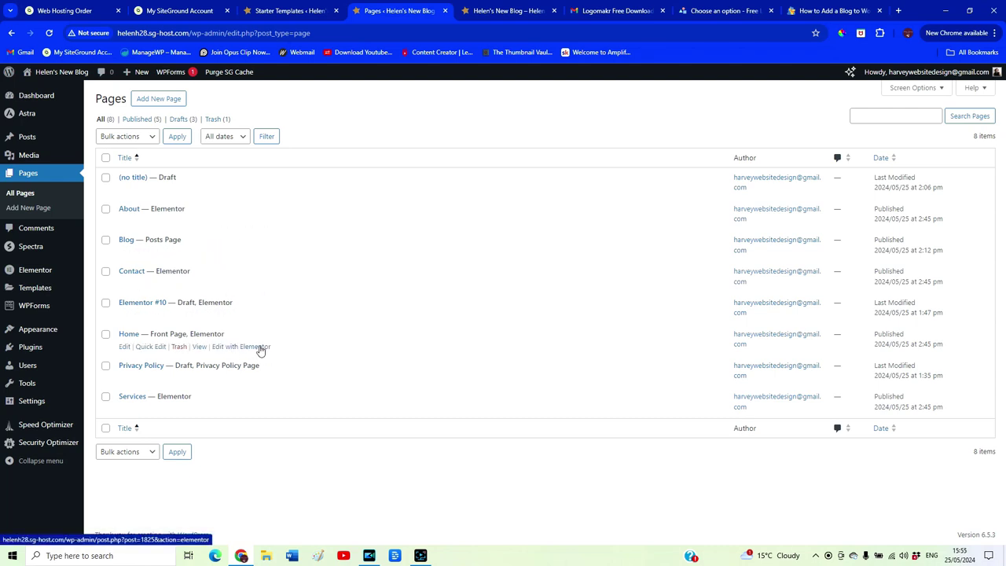
click(133, 336)
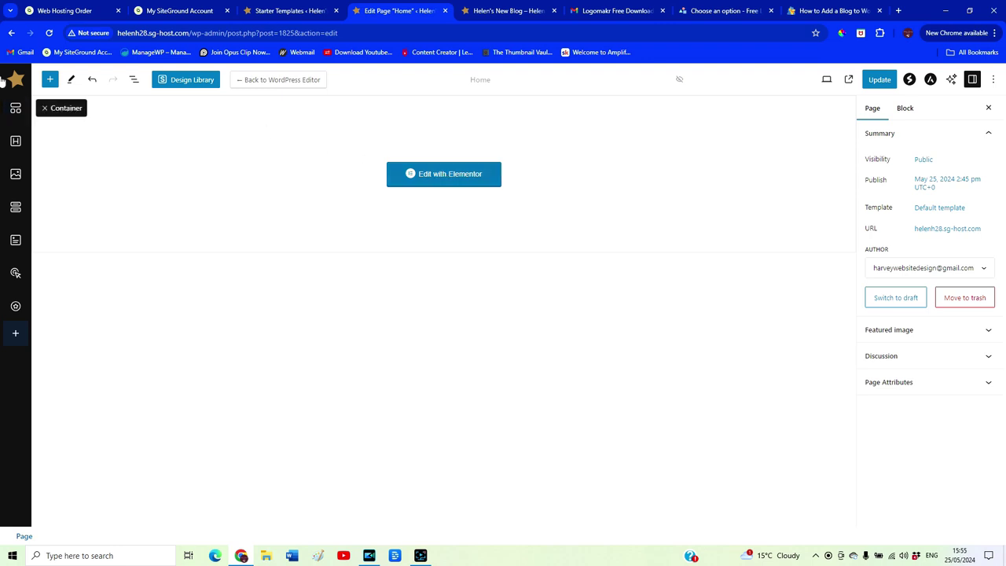
click(11, 33)
right_click(242, 349)
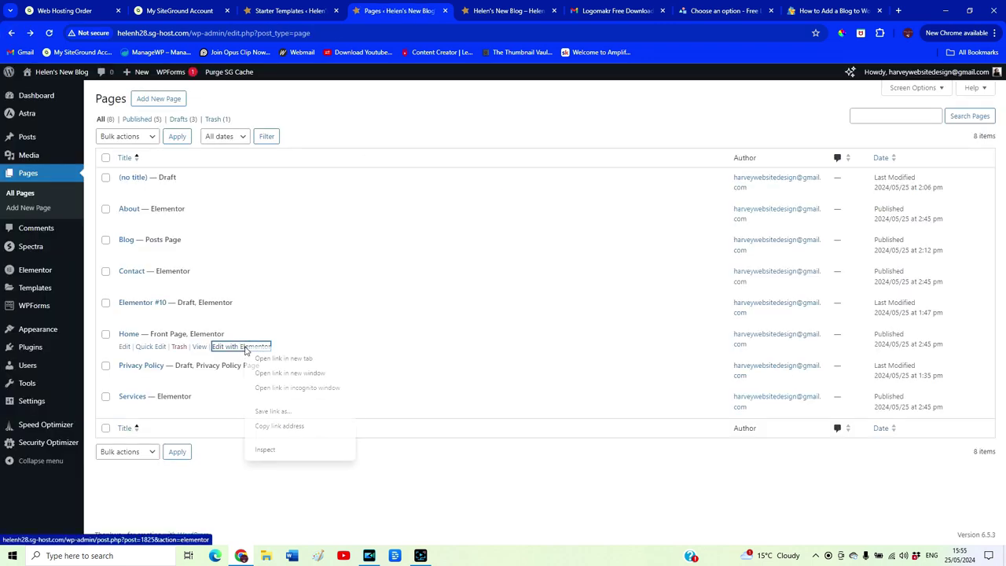
click(263, 362)
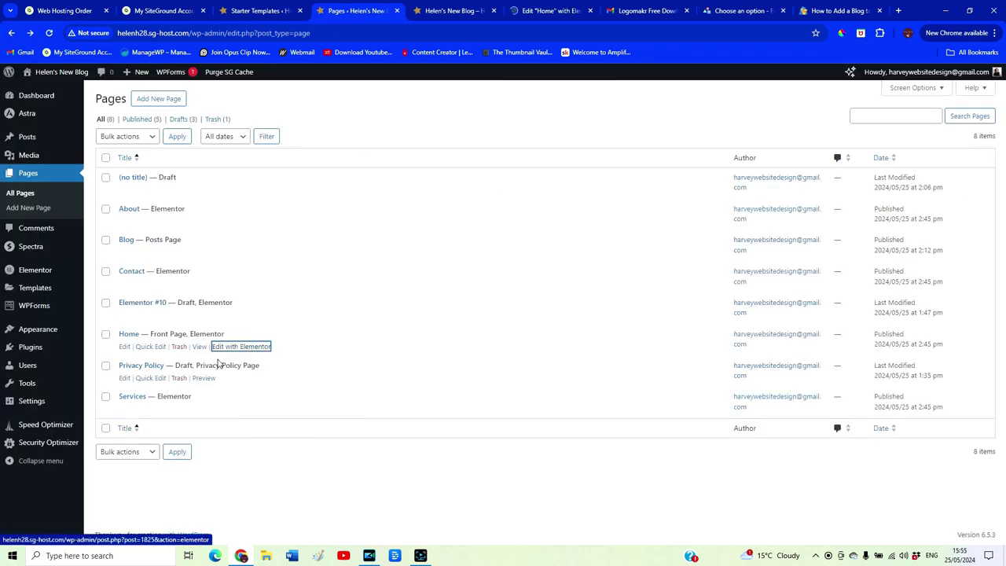
drag(542, 16, 445, 11)
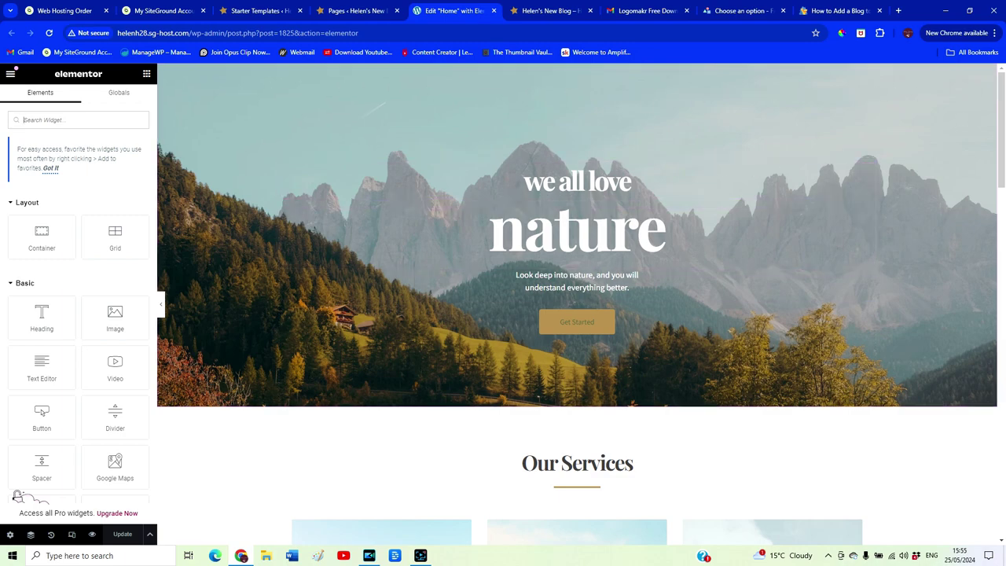
- Look through the whole Home page in Elementor and select the "nature" heading to view its content settings
scroll(938, 493, down, 15)
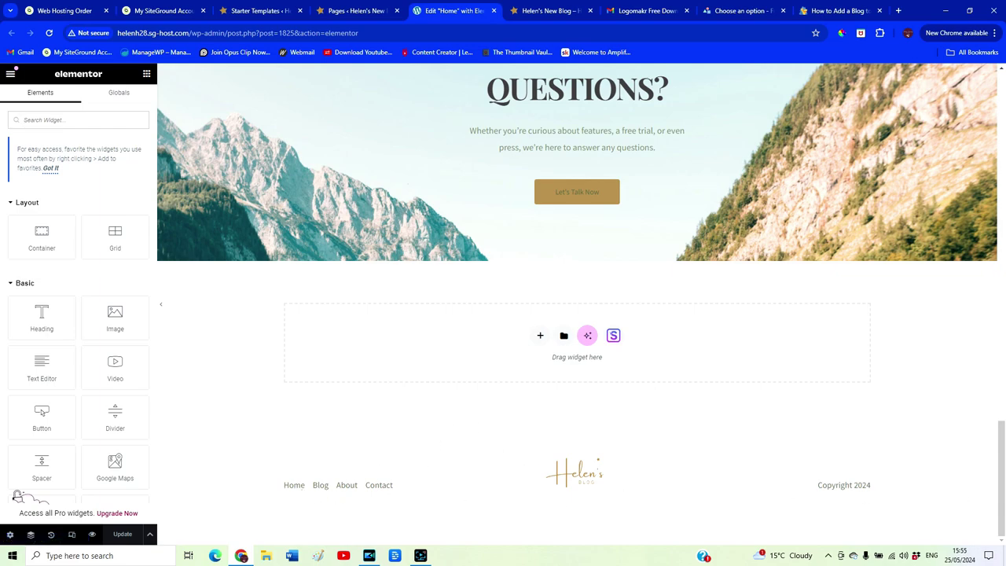
drag(1001, 477, 1001, 126)
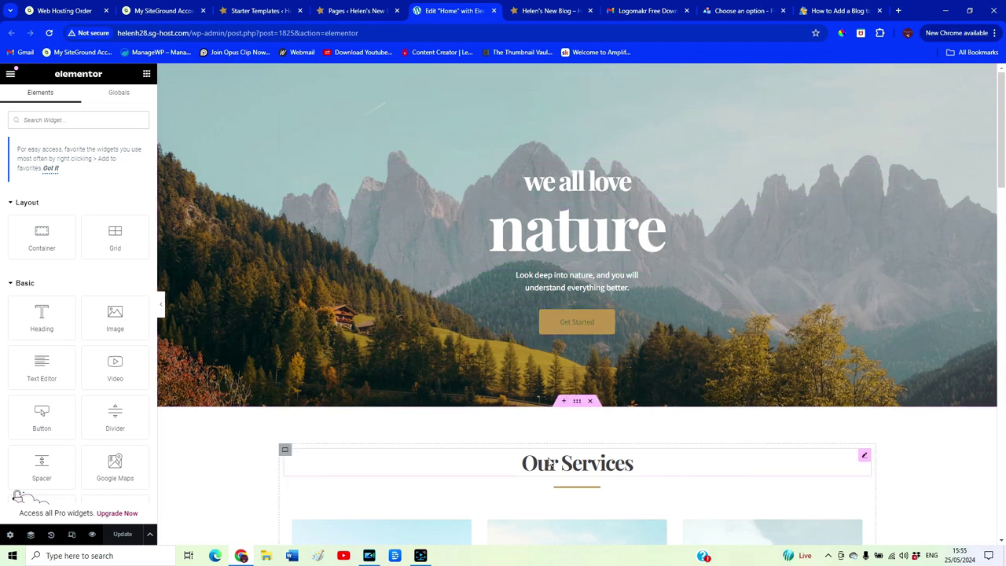
click(579, 232)
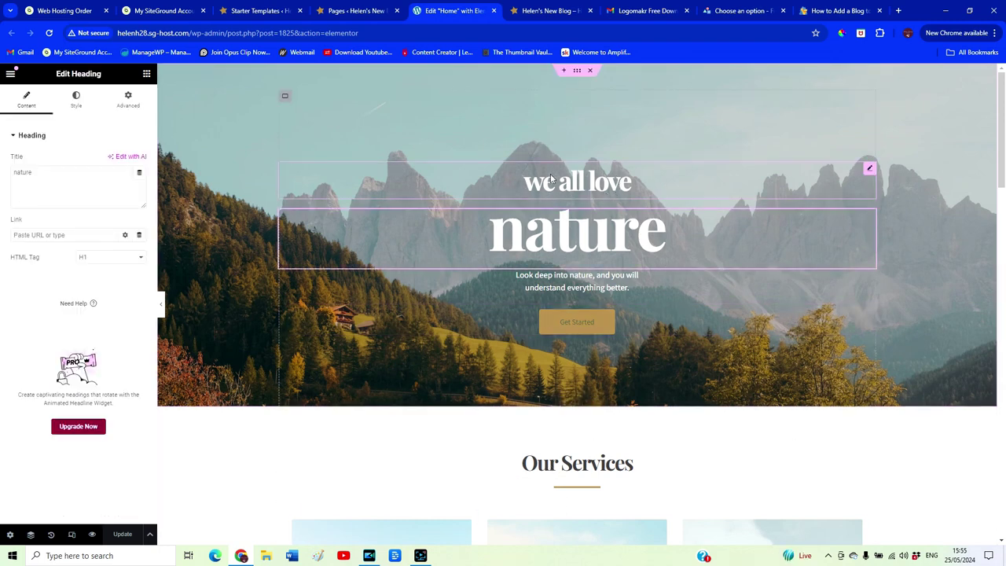
click(628, 224)
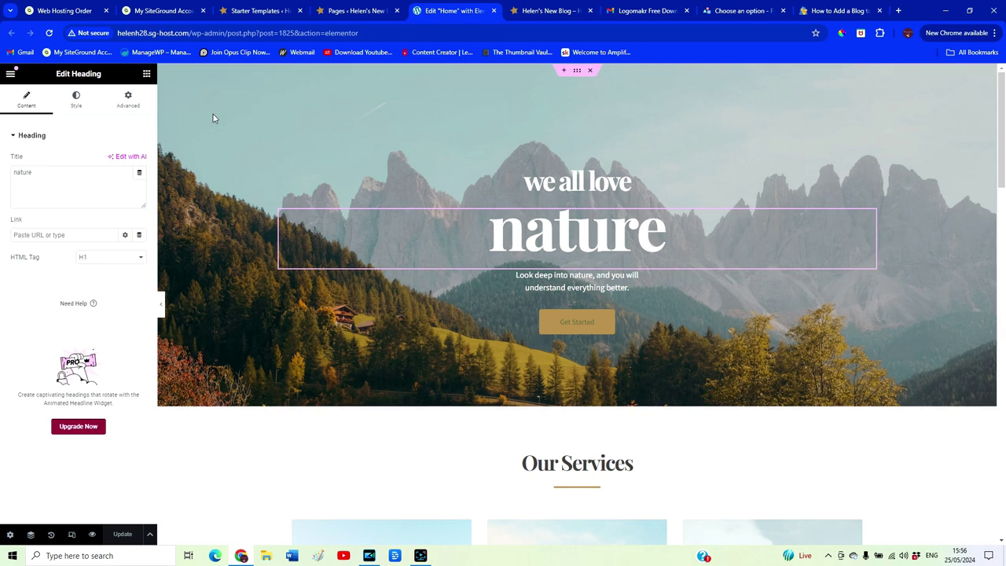
- Replace the hero container's background image with an uploaded photo of a laptop on a wooden table
click(578, 72)
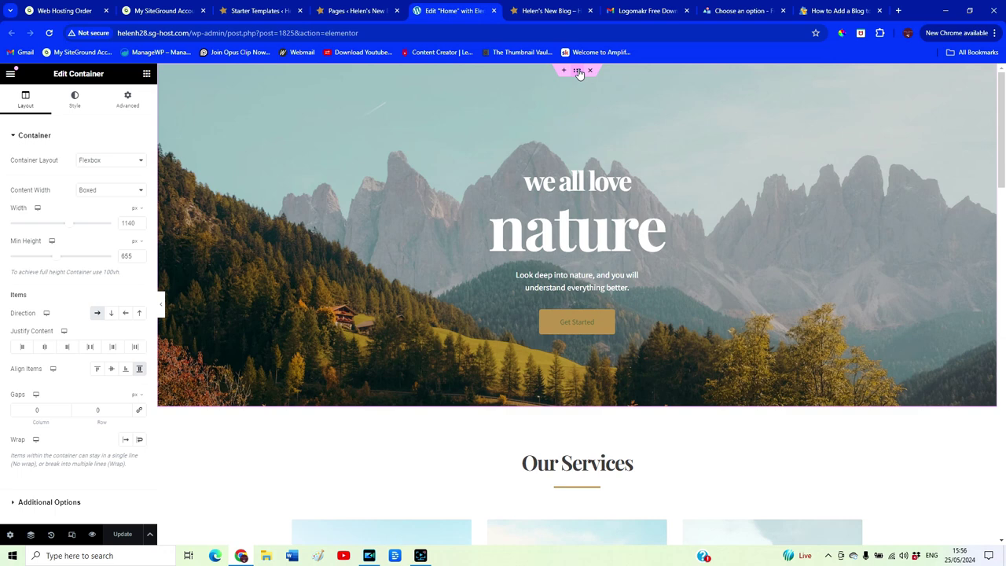
click(75, 99)
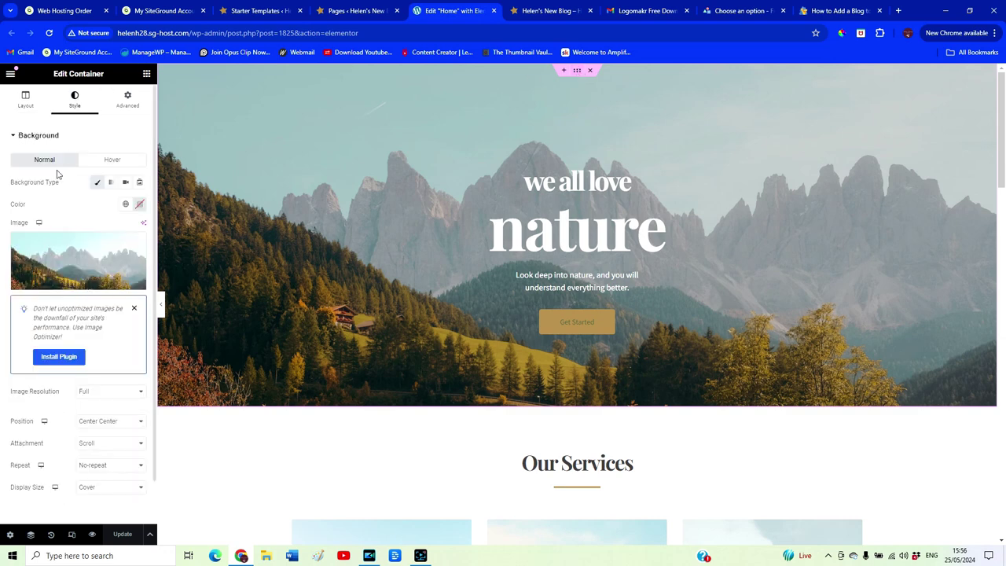
mouse_move(49, 259)
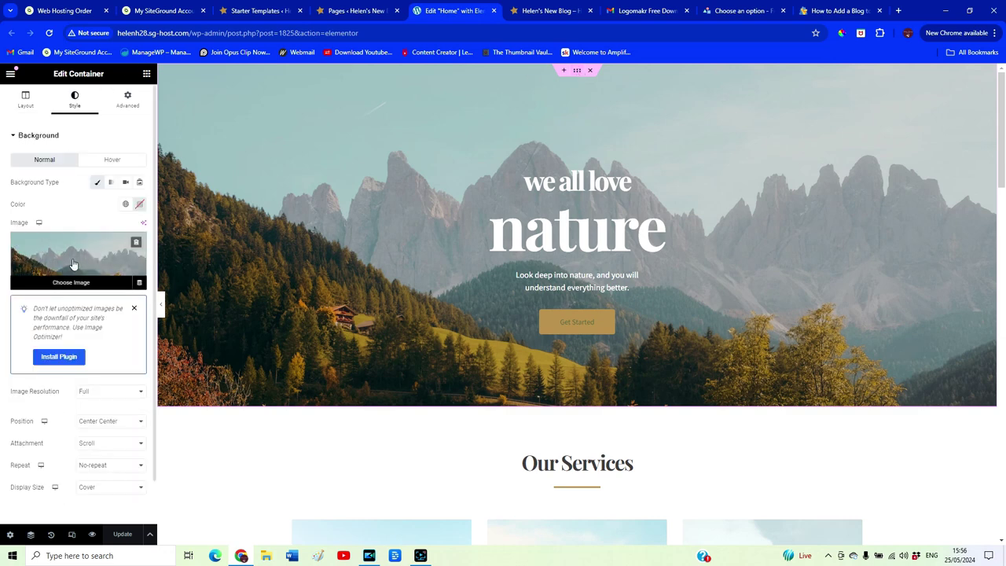
click(72, 264)
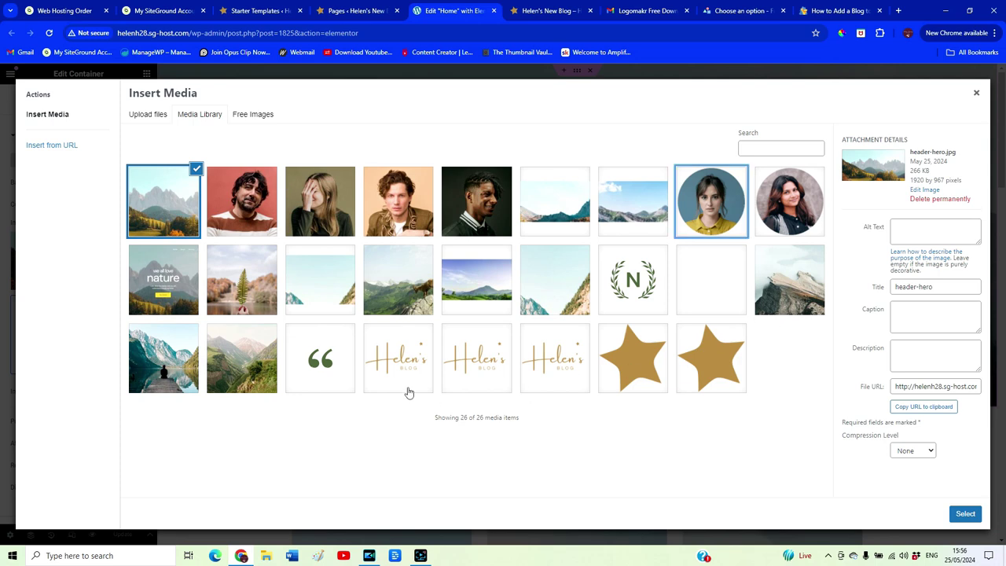
click(135, 116)
click(196, 26)
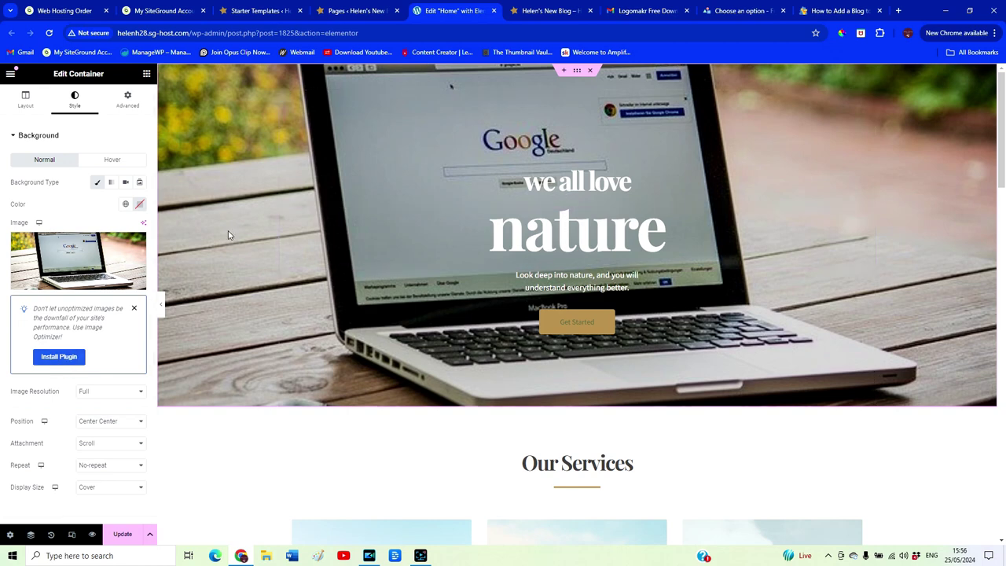
- Darken the hero container's black background overlay by setting its opacity to 0.72
scroll(71, 233, down, 4)
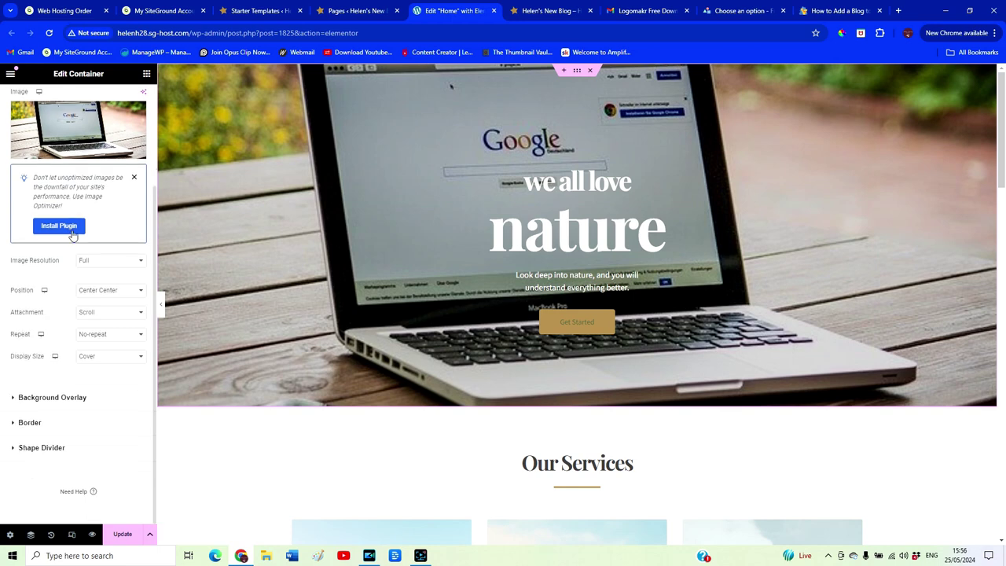
click(42, 398)
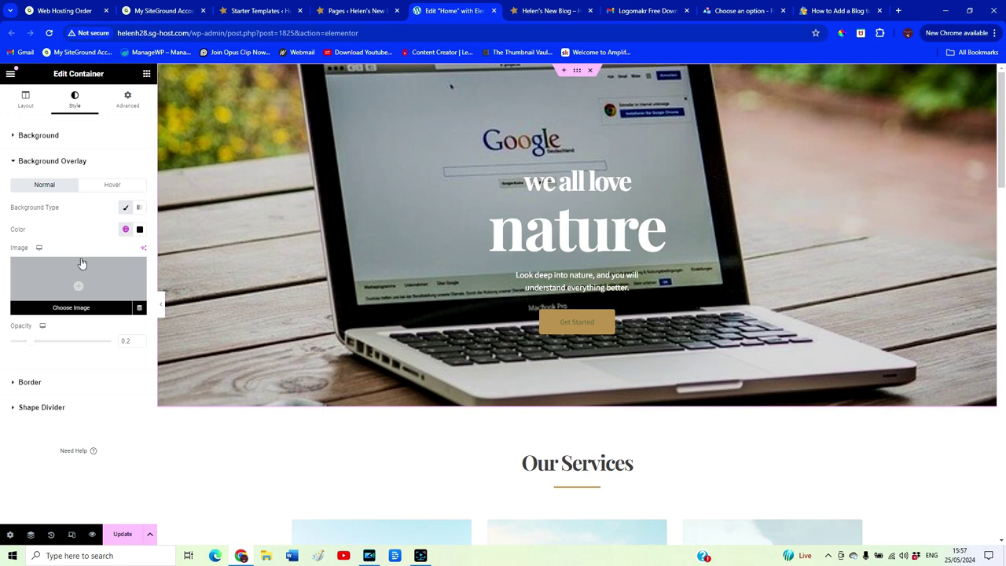
drag(32, 341, 88, 347)
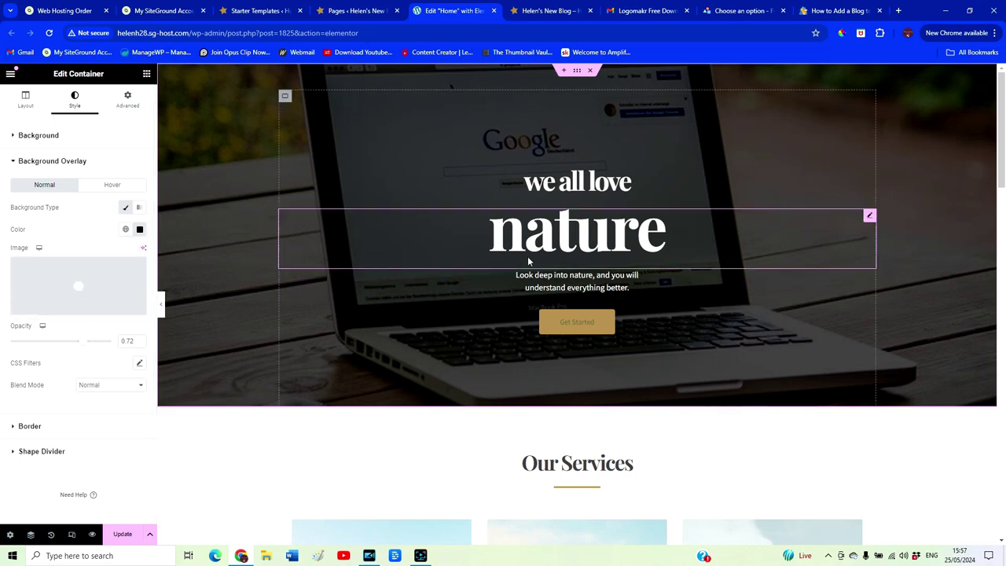
scroll(513, 333, down, 1)
scroll(512, 335, up, 1)
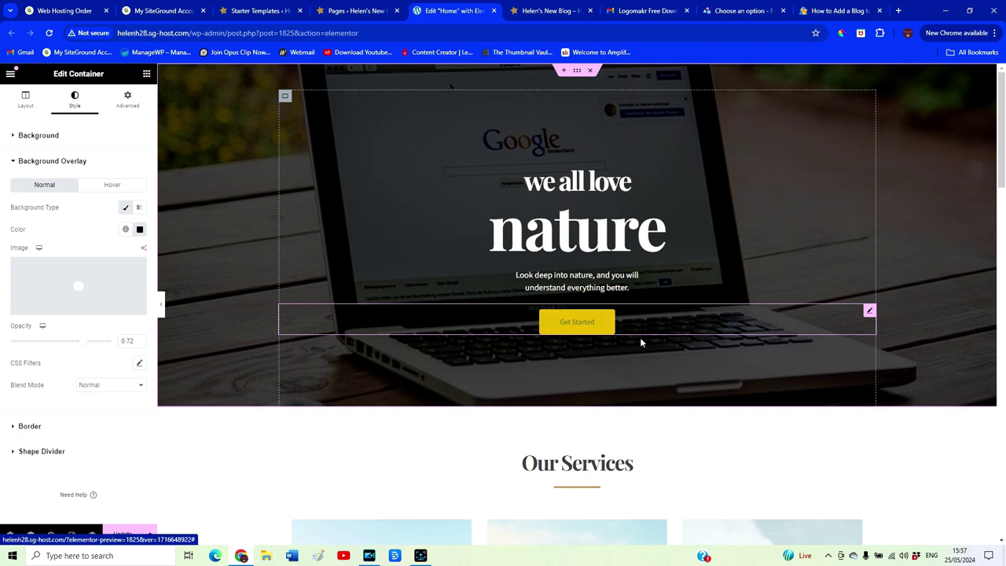
- Link the hero's Get Started button to the existing Blog page
click(599, 330)
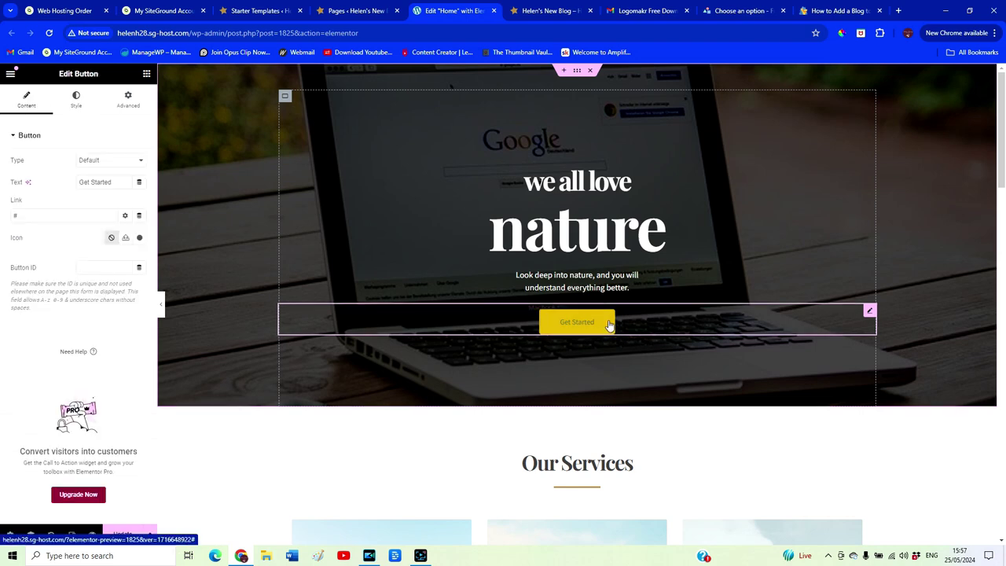
click(50, 213)
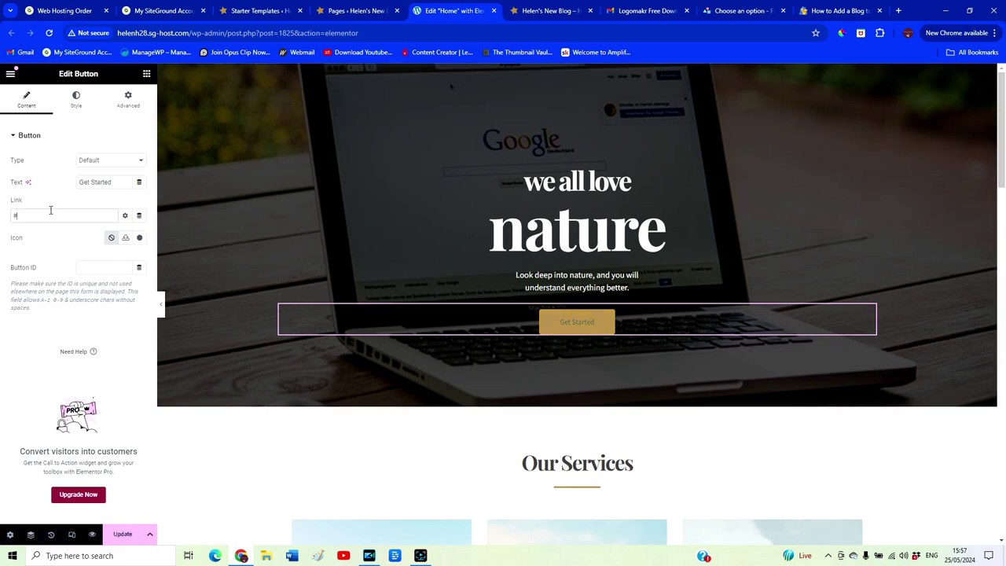
text(#bl)
key(BackSpace)
text(blog)
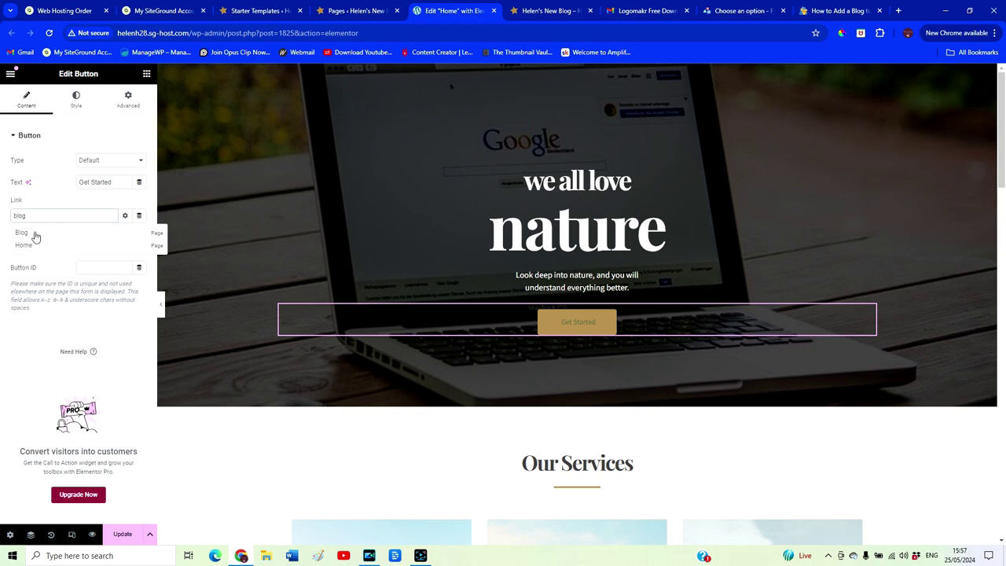
click(34, 235)
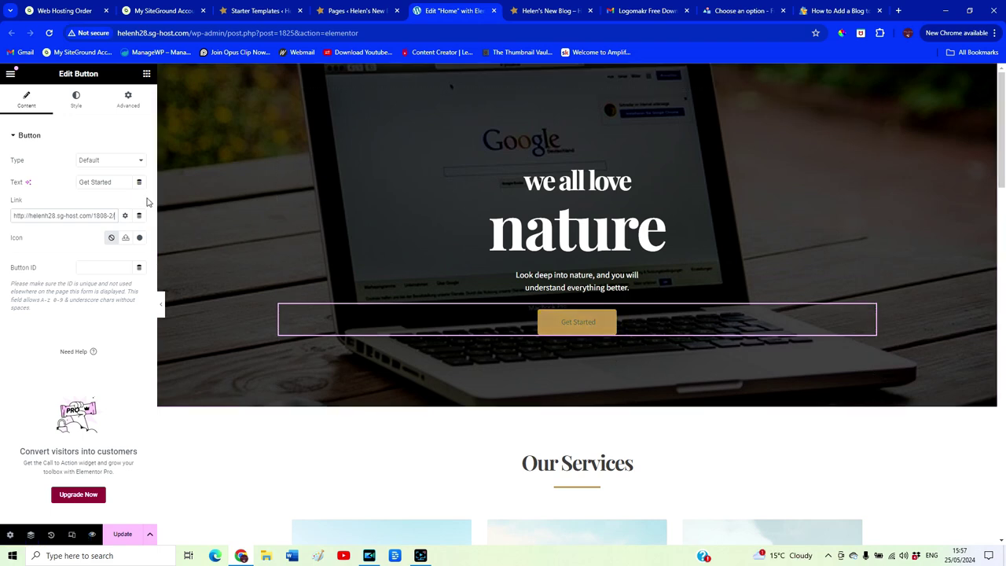
- Change the hero button's text to "Read Blog Posts"
drag(119, 181, 57, 180)
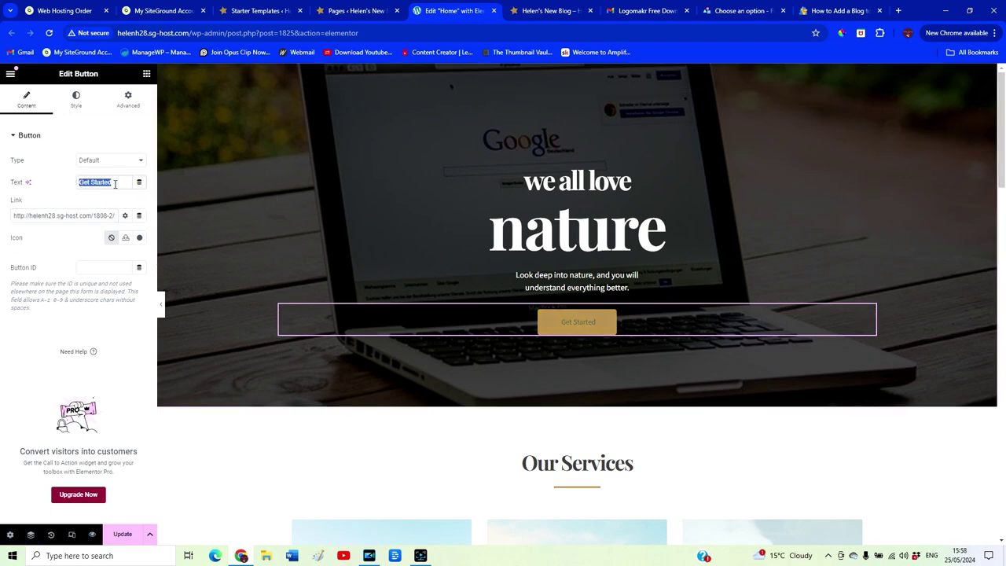
text(Read)
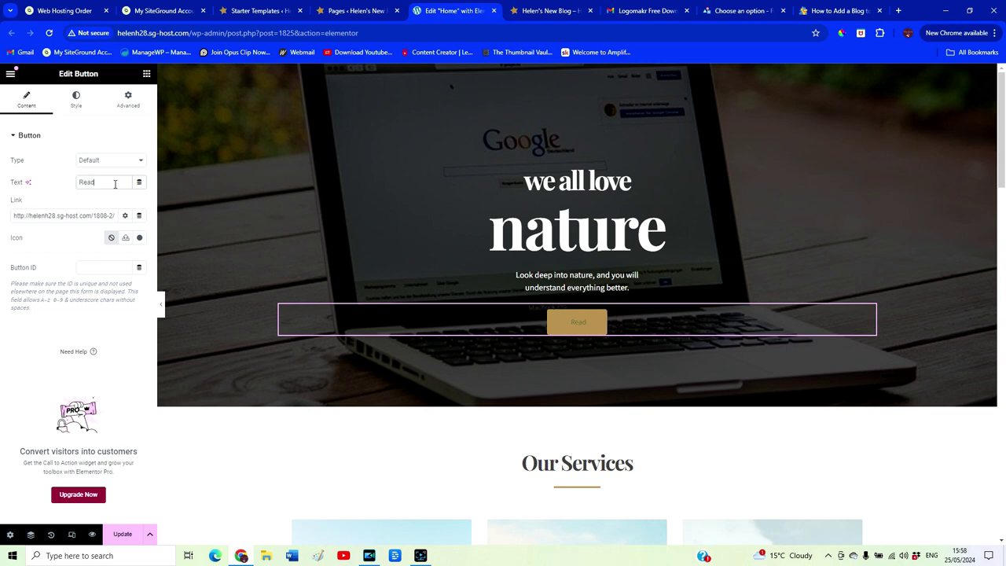
text( Blog Posts)
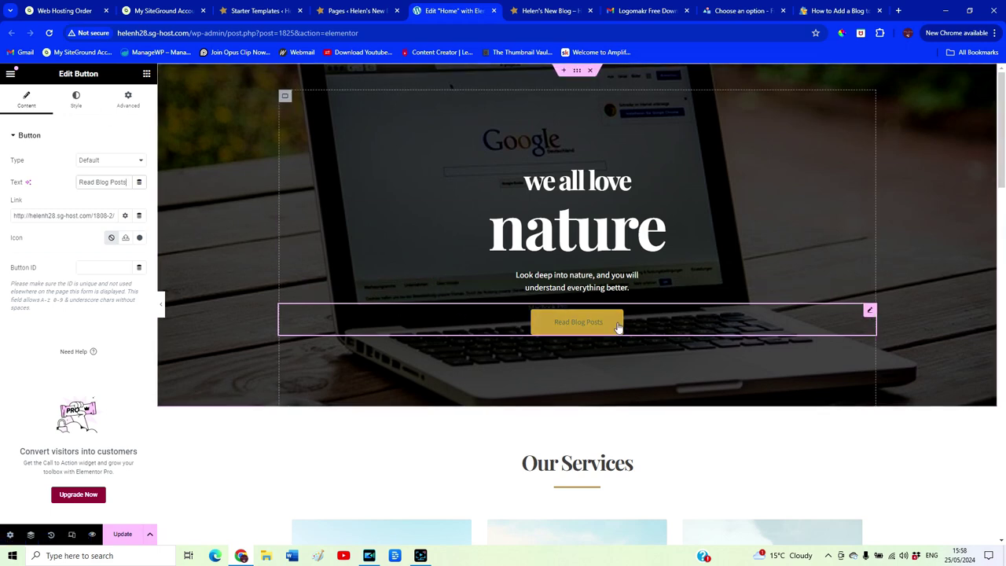
- Set the hero button's normal text color to the white global color Theme Color 6
click(78, 100)
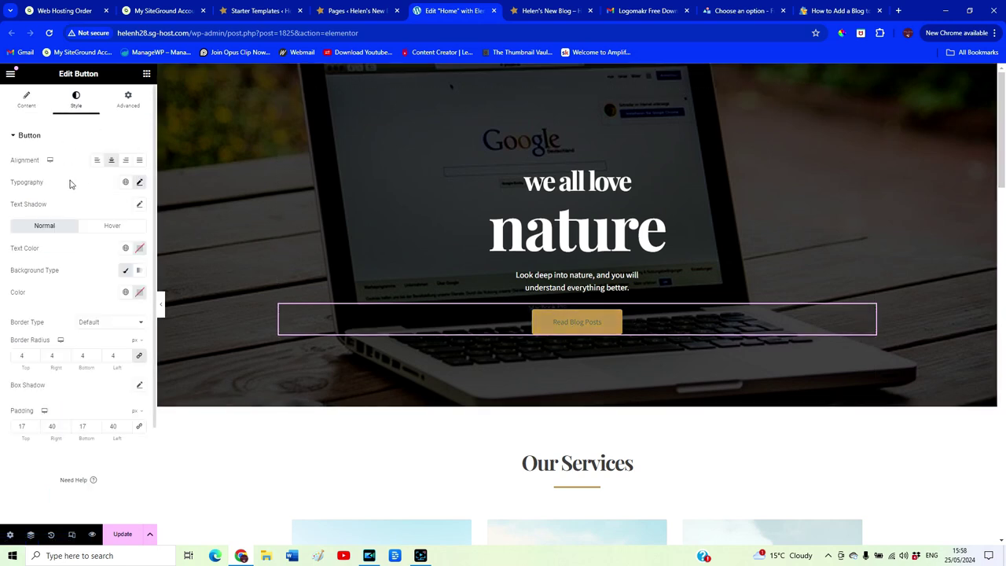
click(125, 247)
scroll(59, 359, down, 3)
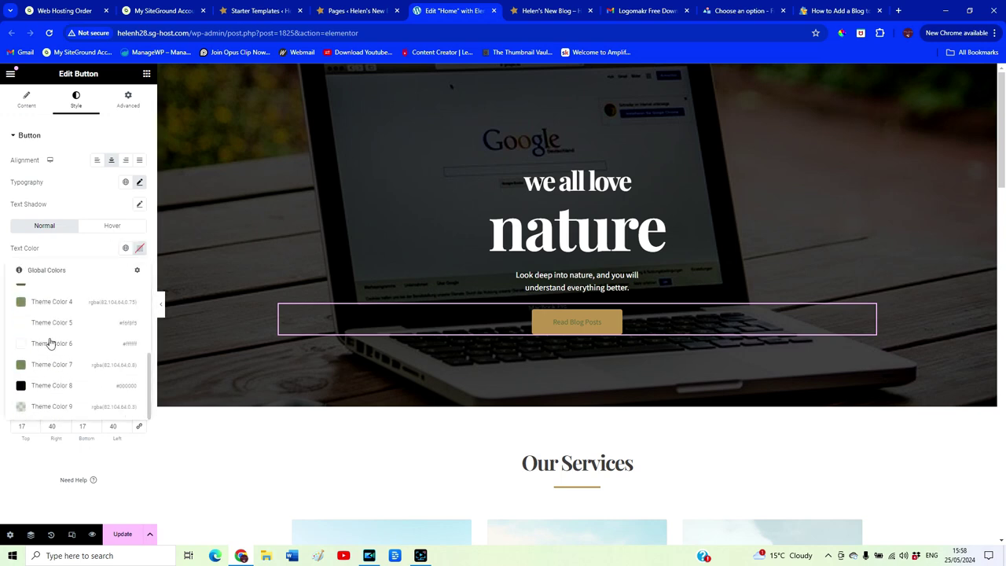
click(50, 346)
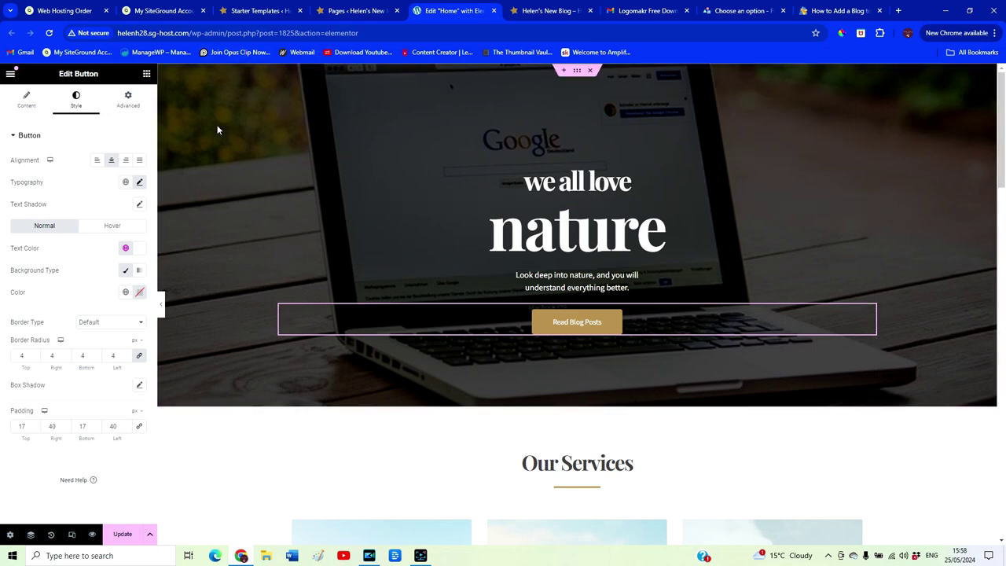
- Review the Our Services section below the hero and save the Home page changes
scroll(241, 355, down, 5)
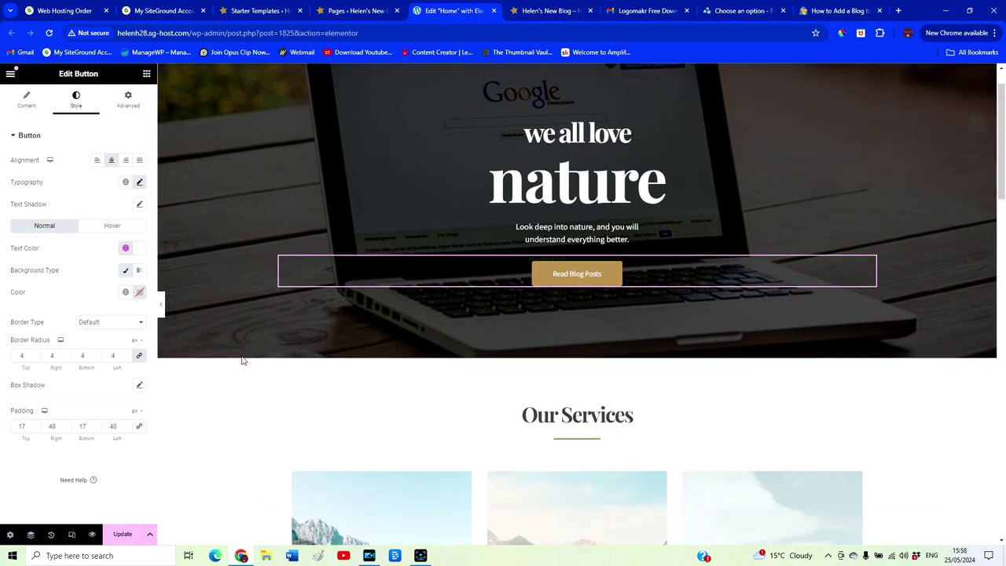
scroll(228, 389, down, 1)
scroll(229, 391, up, 2)
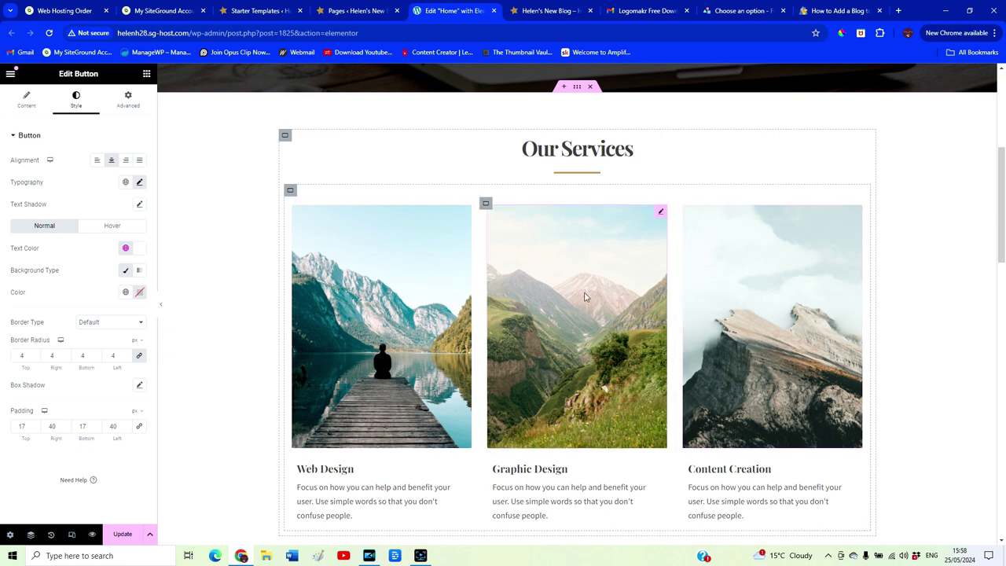
scroll(475, 442, down, 1)
scroll(476, 440, up, 1)
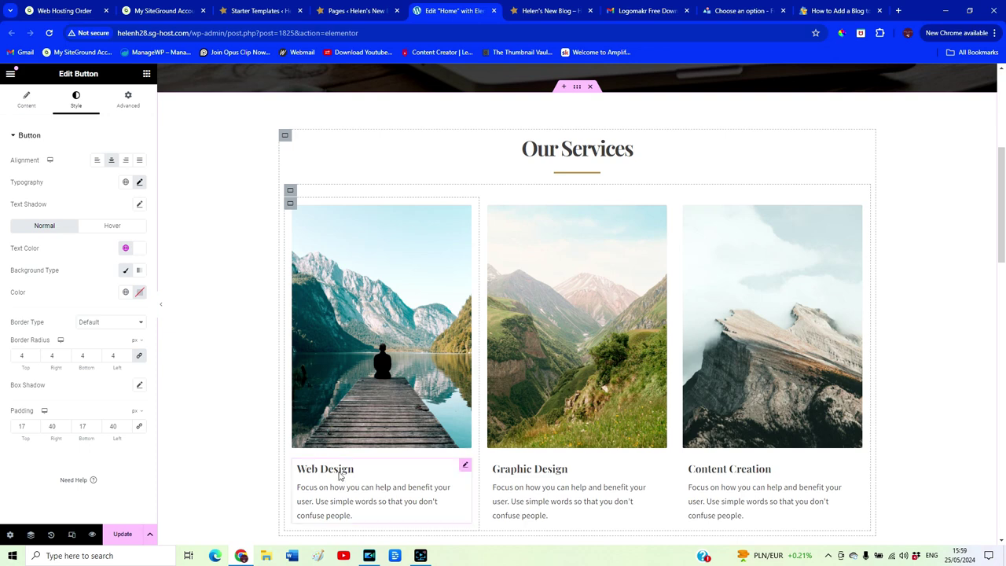
click(124, 537)
- In the WordPress admin tab, search the plugins available to add for "post grid"
click(353, 10)
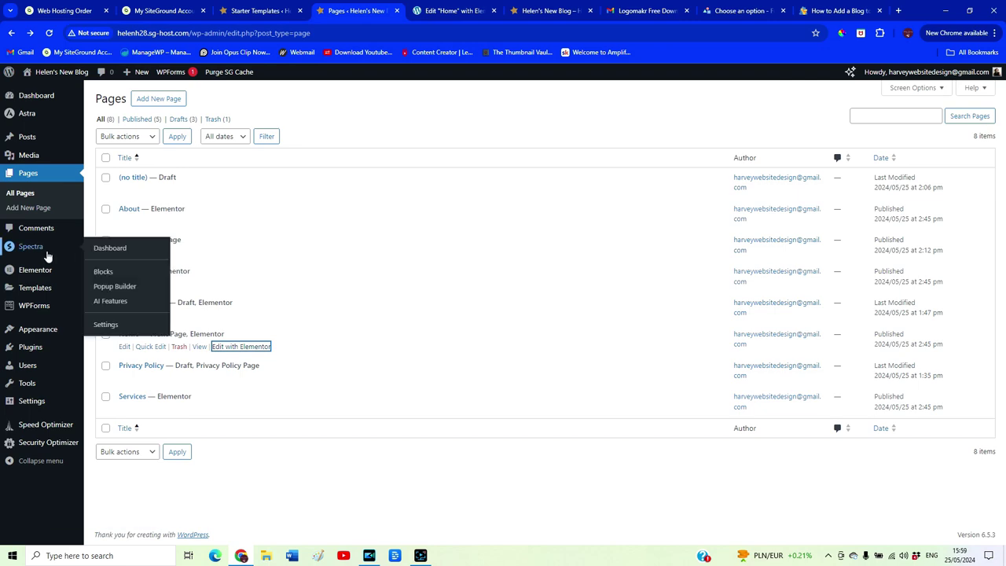
click(31, 351)
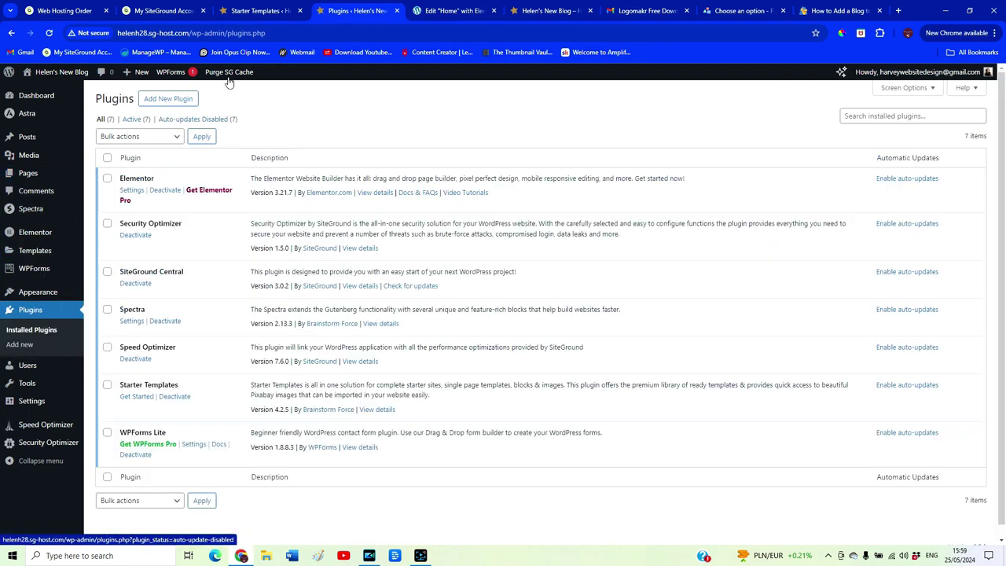
click(177, 102)
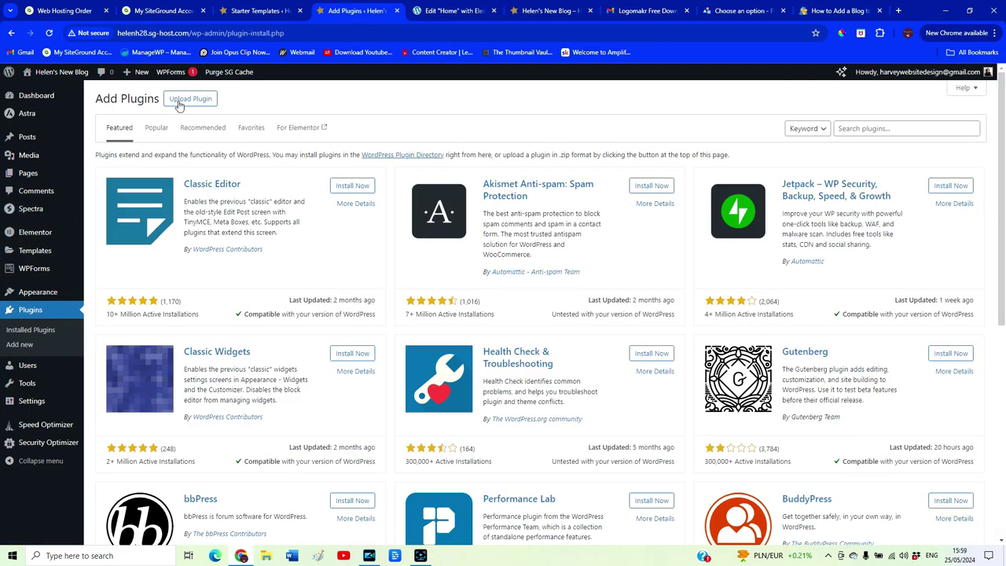
click(895, 128)
text(post grid)
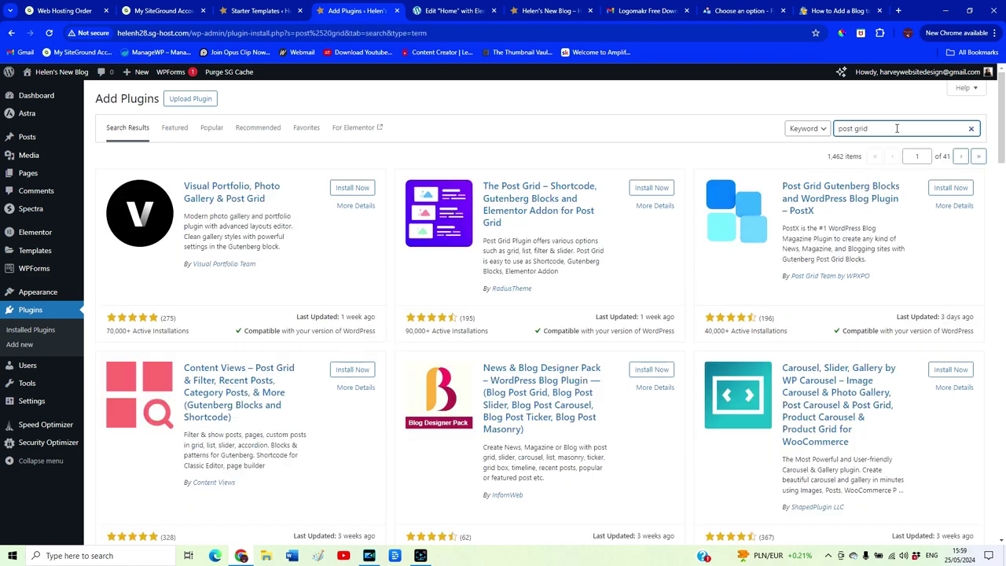
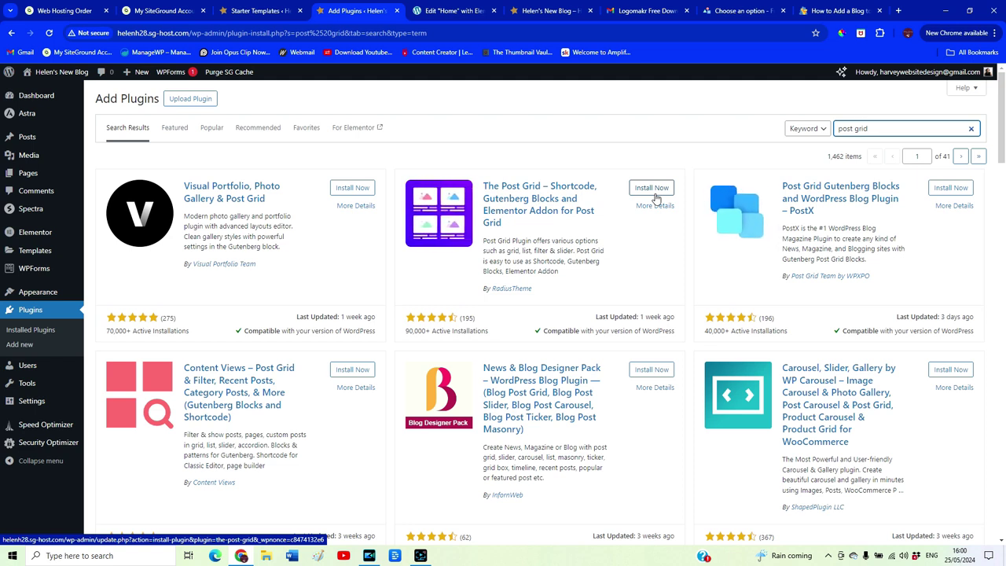
- Install and activate The Post Grid plugin by RadiusTheme, and reload the Home page's Elementor editor
click(652, 192)
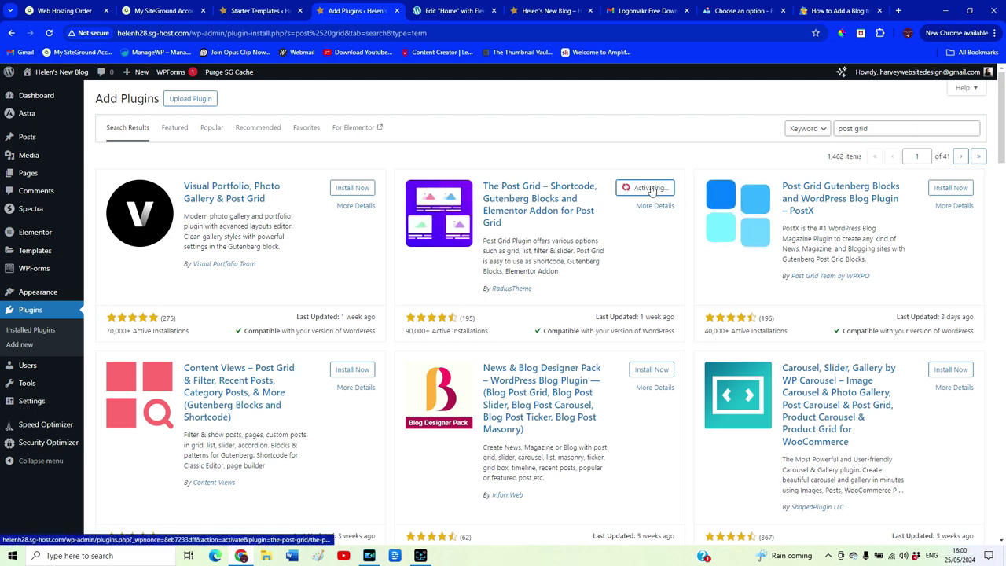
key(ctrl+Tab)
click(47, 34)
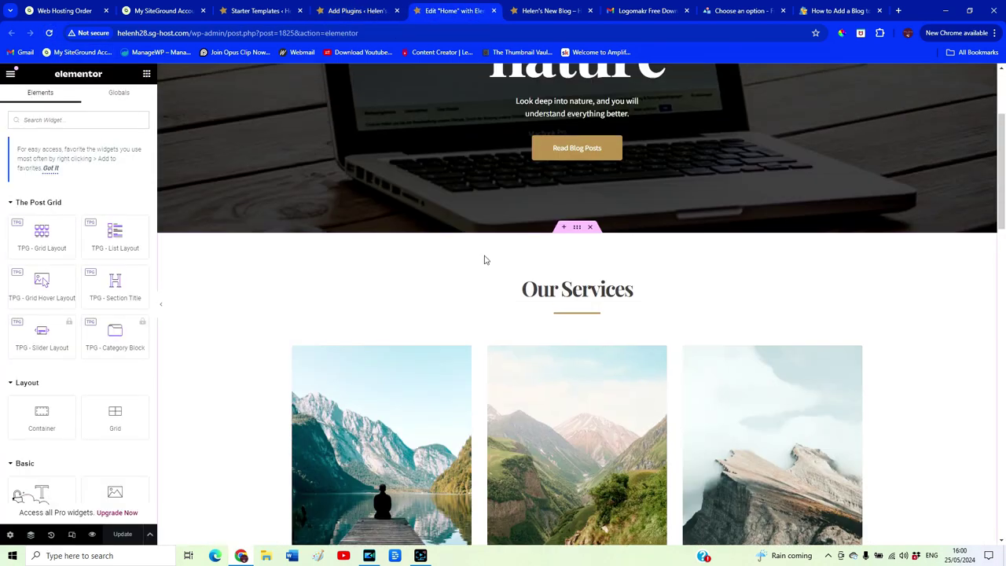
- Change the "Our Services" heading on the Home page to "Our Blog", keeping it above its divider
scroll(573, 456, down, 3)
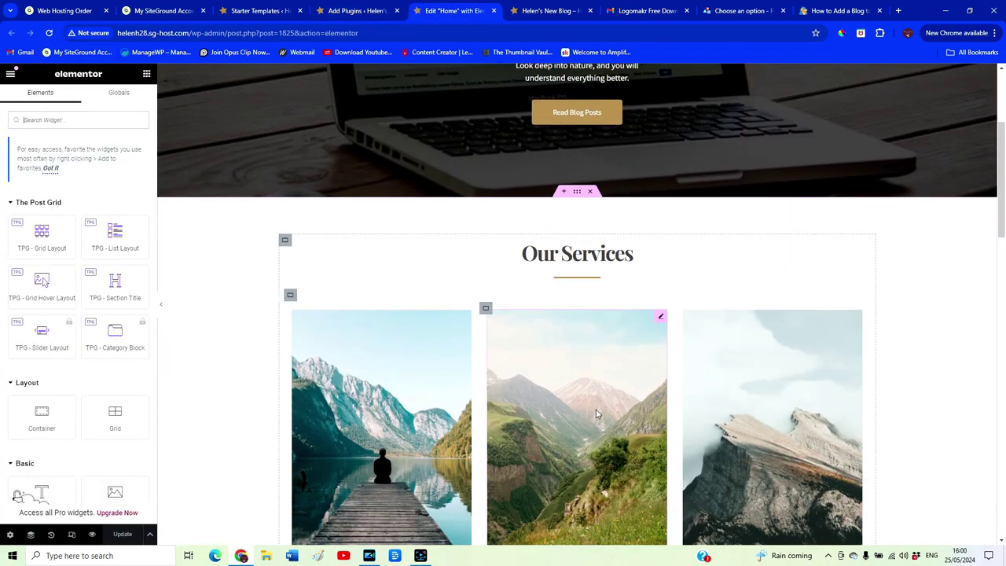
click(600, 262)
drag(637, 264, 617, 284)
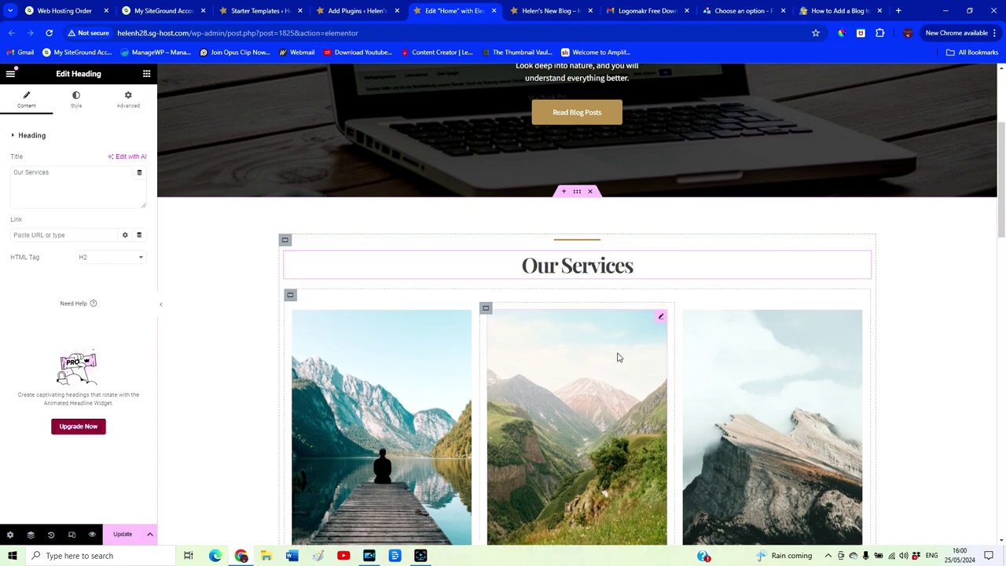
key(ctrl+z)
click(611, 253)
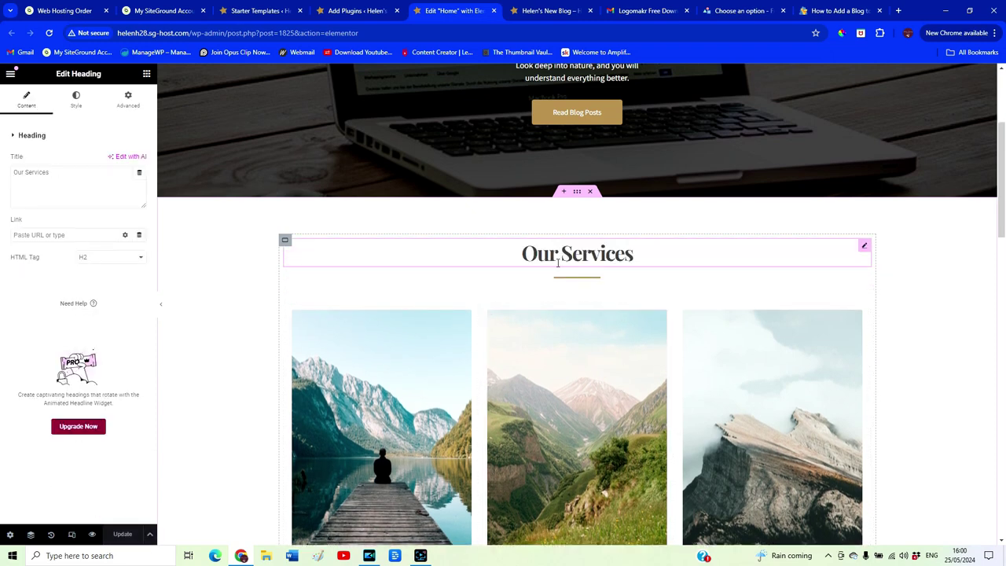
double_click(37, 172)
text(Blog)
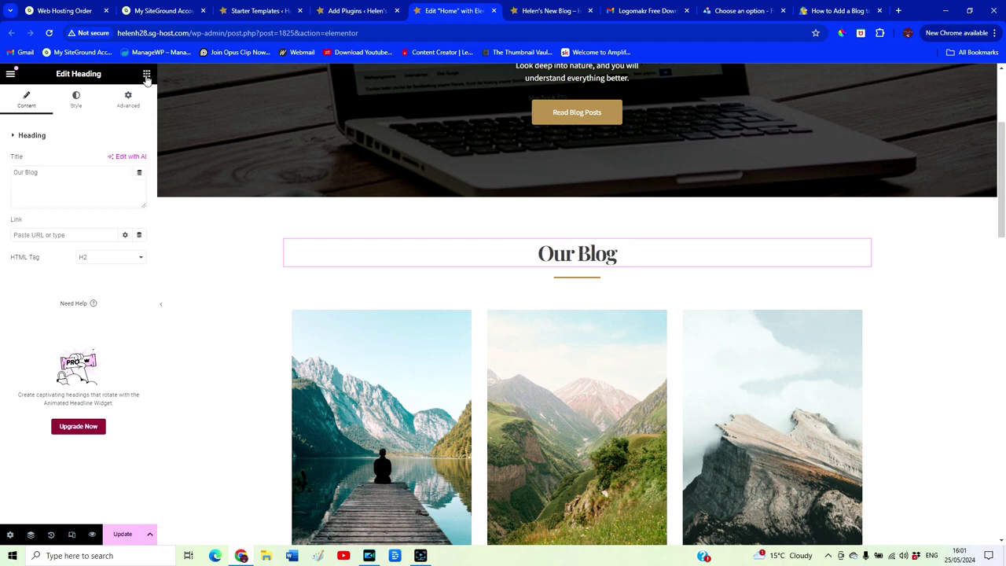
- Add a TPG - Grid Layout widget below the Our Blog heading, using Layout 2 with 3 Columns, and save the page
click(146, 75)
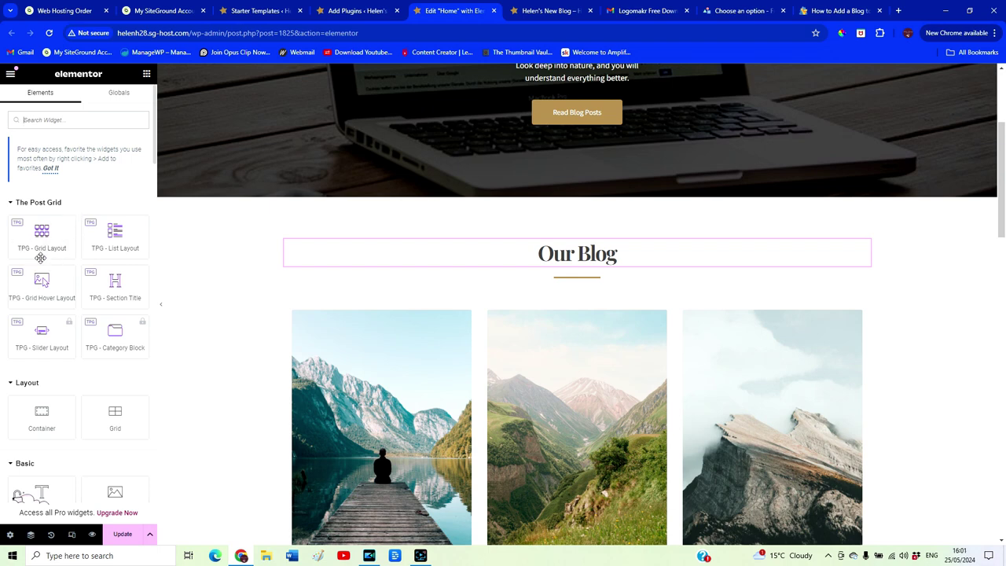
drag(41, 235, 572, 265)
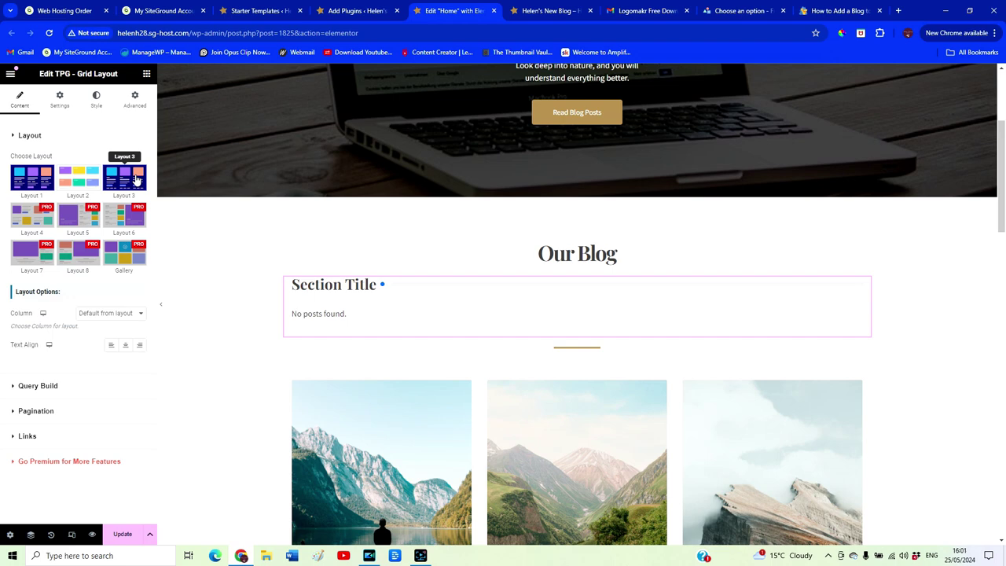
click(135, 179)
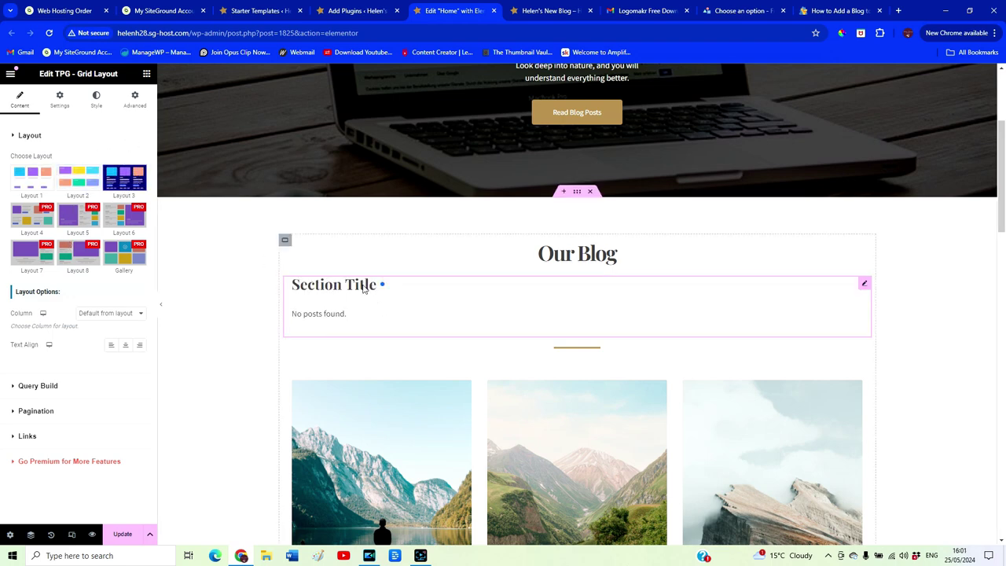
click(76, 184)
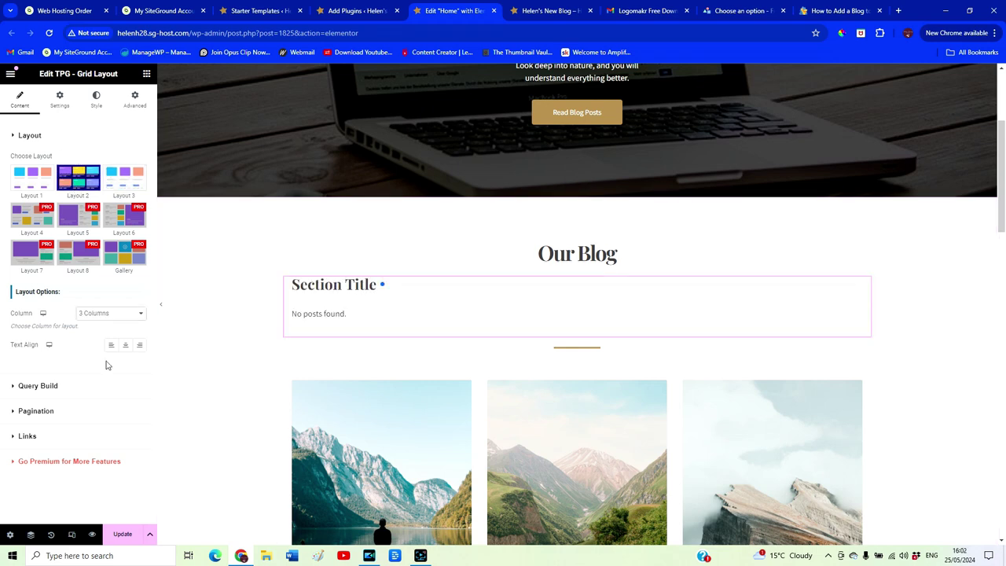
click(128, 537)
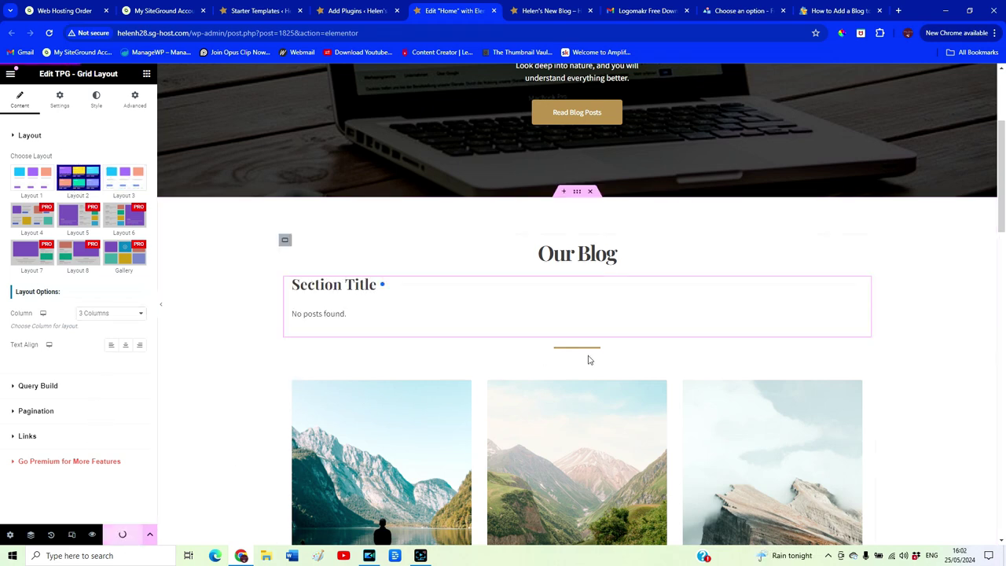
- Move the gold divider directly under the Our Blog heading, above the post grid, and save the page
drag(586, 353, 608, 283)
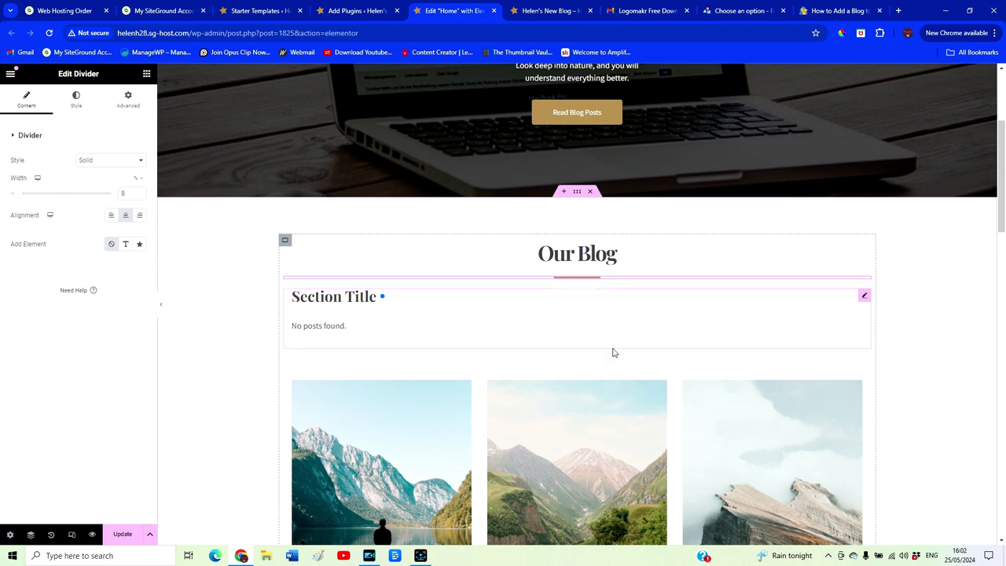
click(549, 327)
click(130, 535)
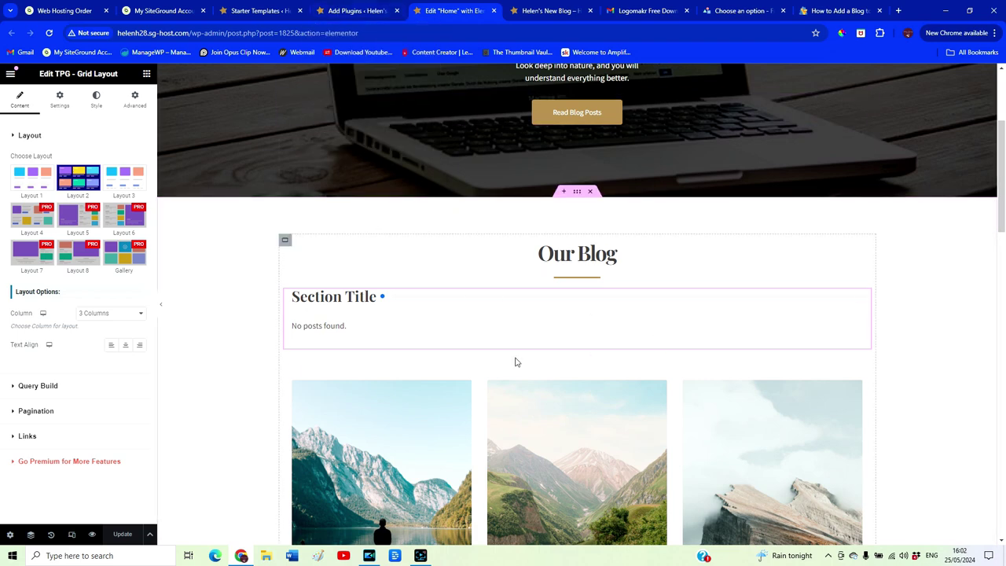
- From the Posts list in the WordPress admin tab, create a new post titled "Blog post 1"
click(356, 11)
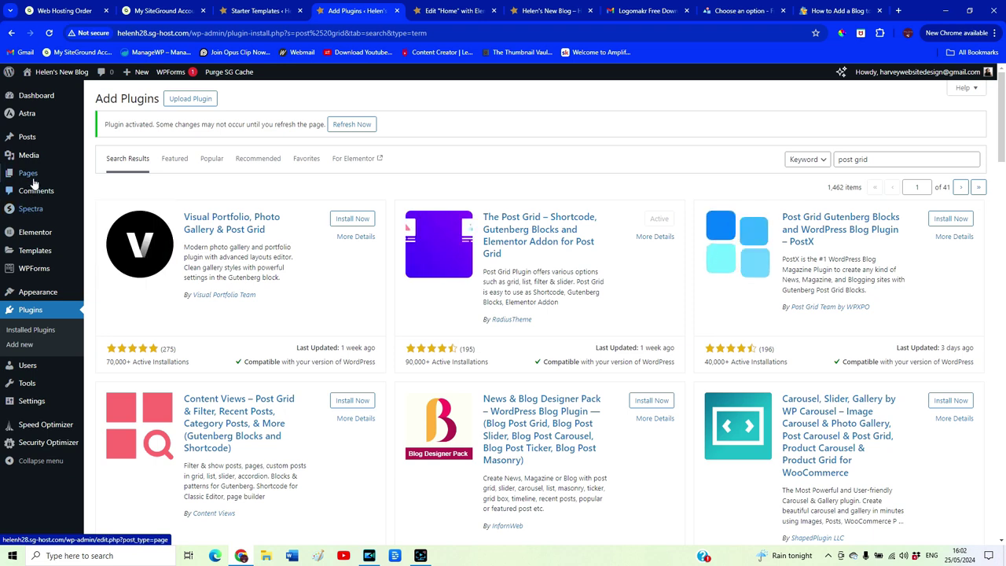
click(26, 137)
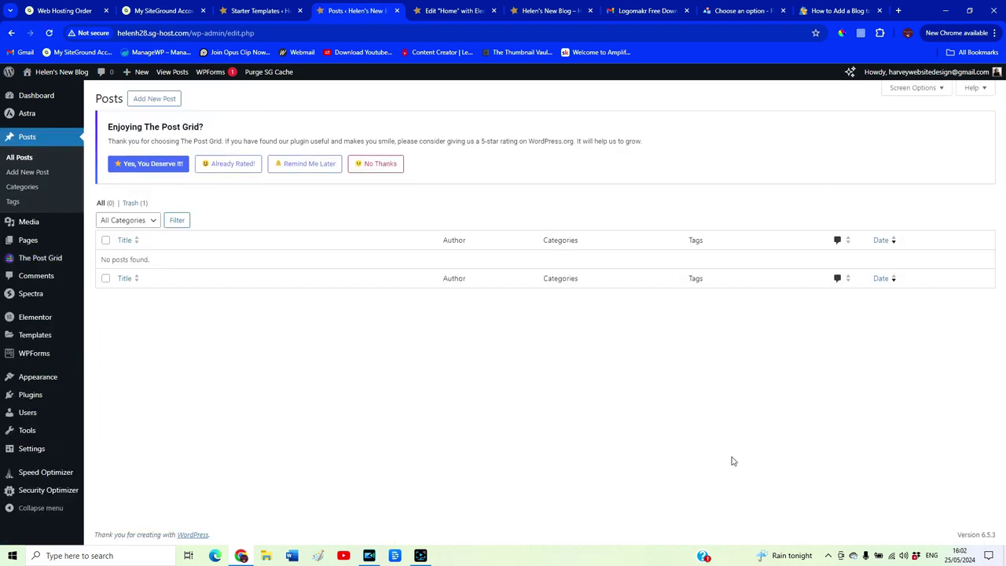
click(161, 103)
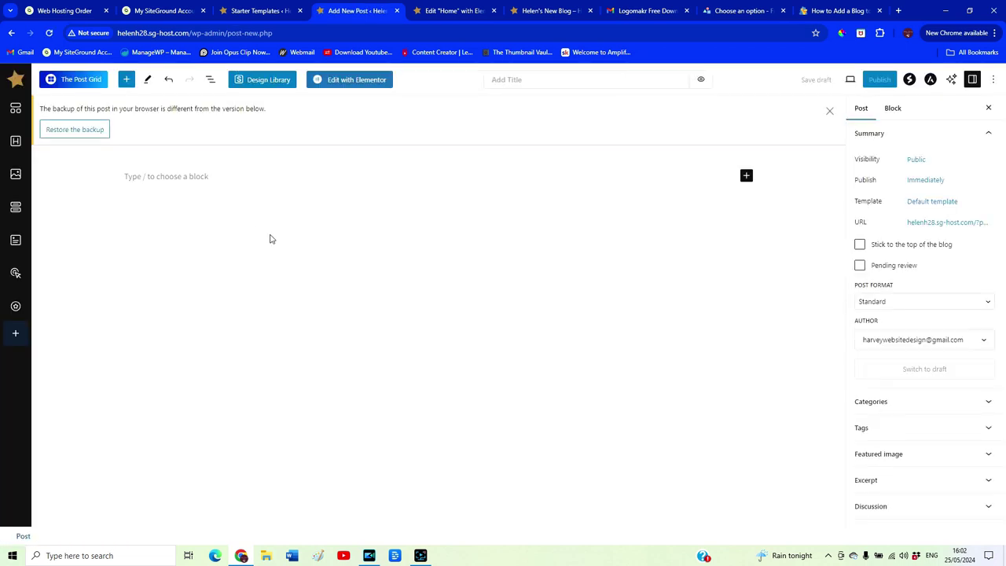
text(Blog post 1)
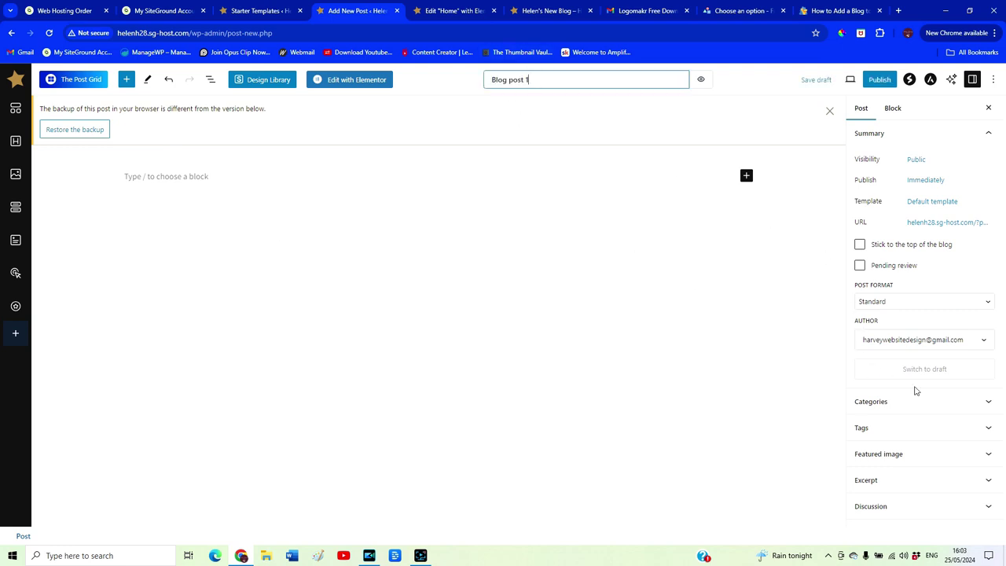
- Set the rocky mountain peak image from the media library as the featured image of Blog post 1
click(897, 459)
click(901, 466)
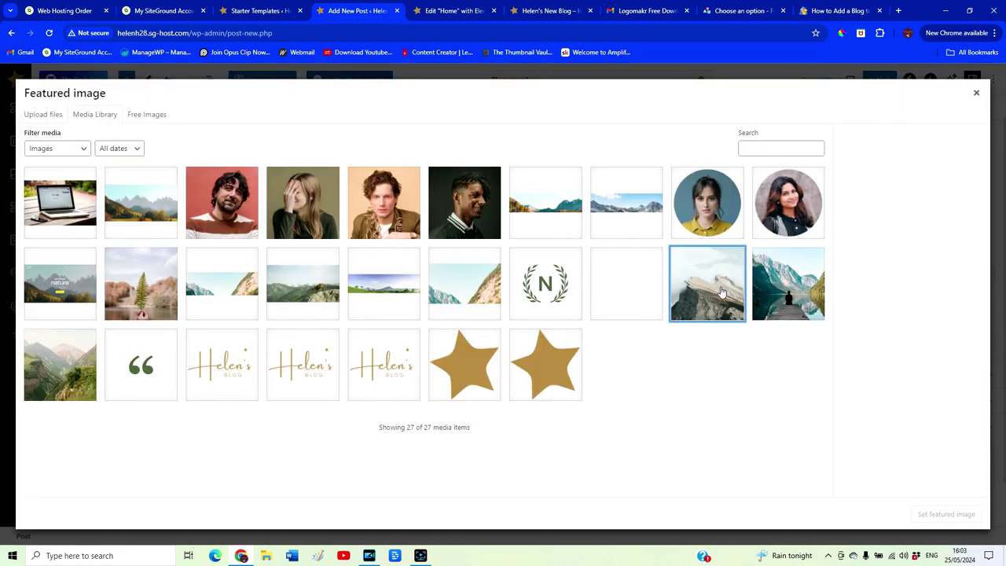
click(707, 284)
click(935, 516)
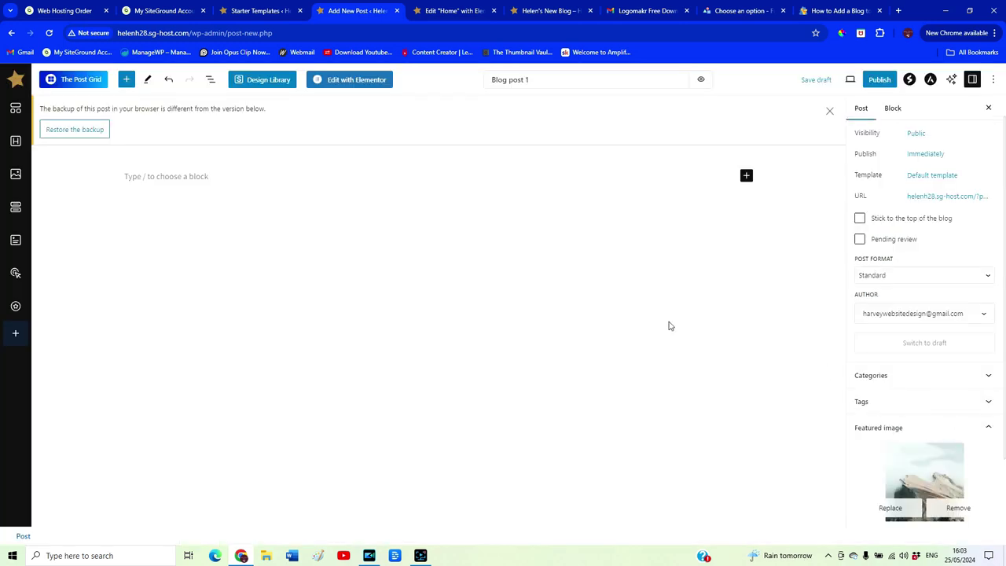
- Fill the body of Blog post 1 with Lorem Ipsum placeholder text copied from a Lorem Ipsum website
click(210, 174)
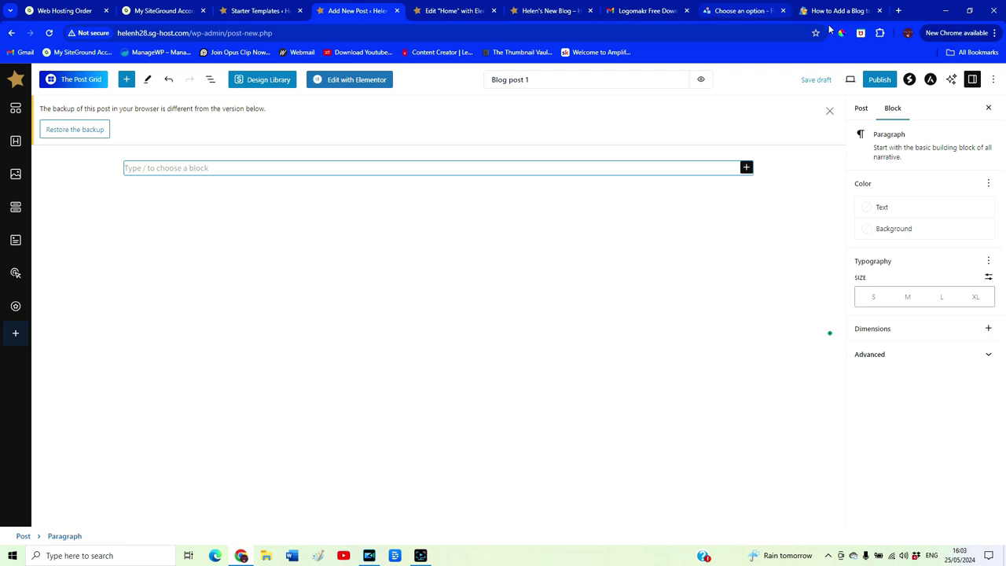
click(898, 11)
text(lor)
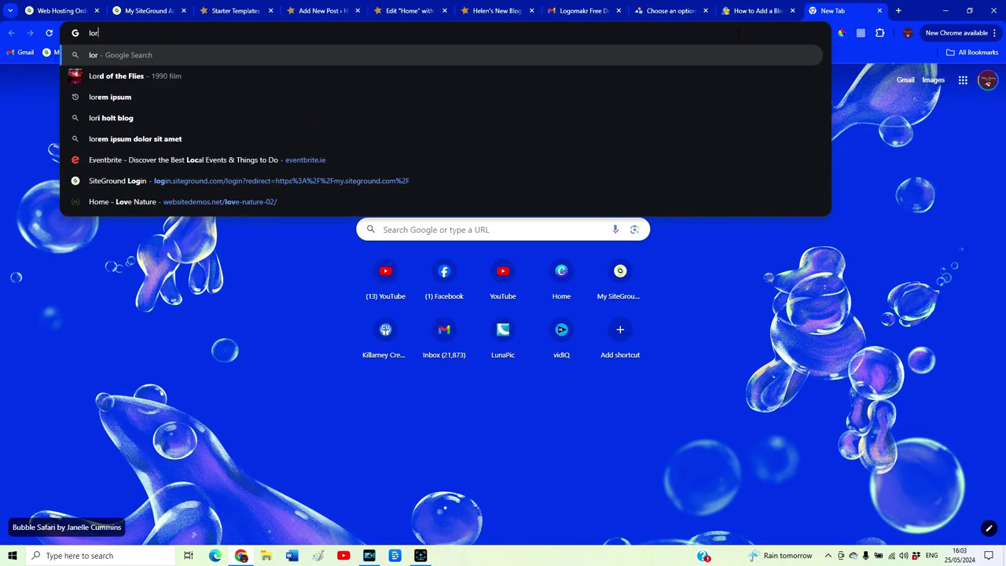
text(um)
click(285, 159)
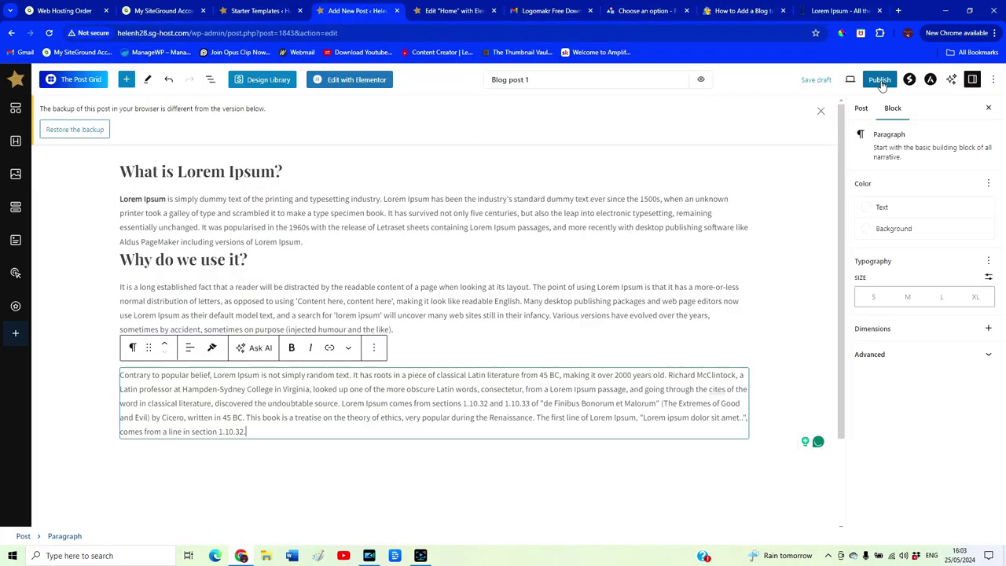
- Publish Blog post 1 and start another new post from the Posts list
click(881, 80)
click(881, 79)
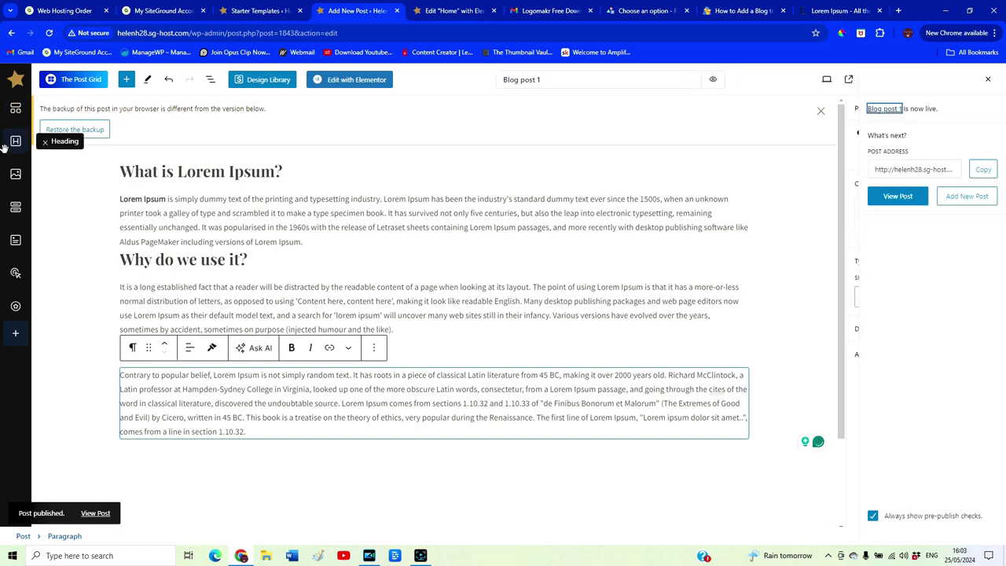
click(13, 142)
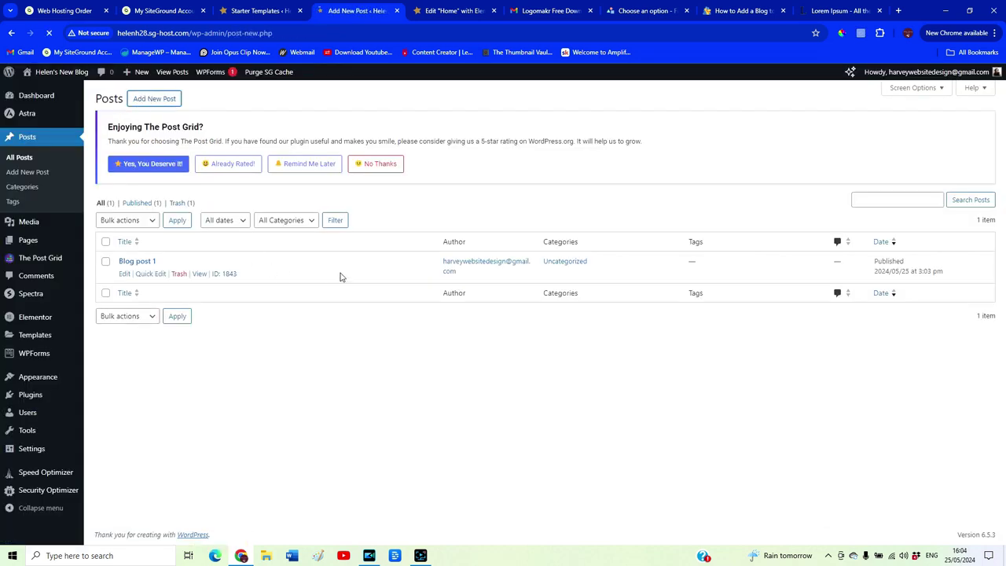
click(566, 78)
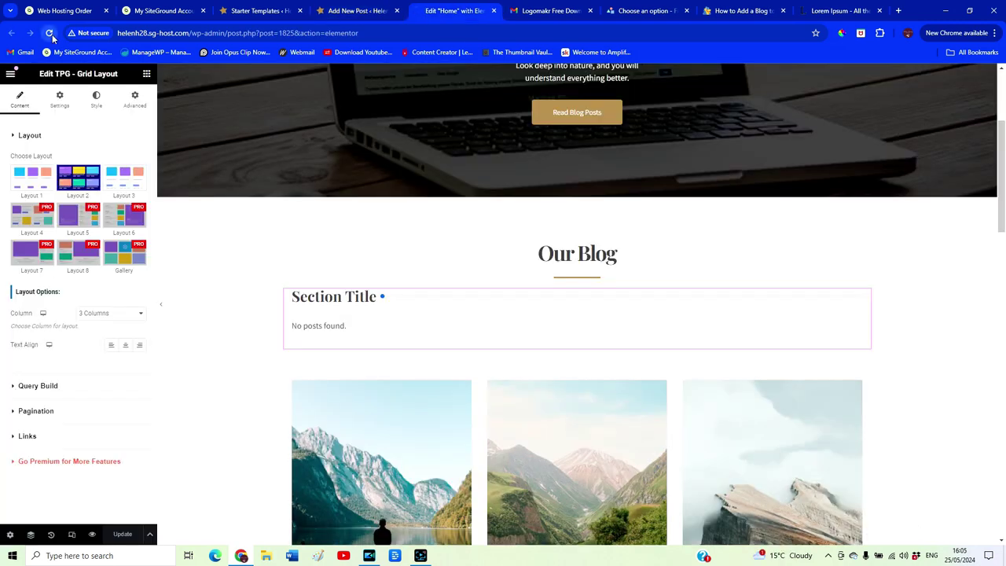
- Reload the Home page in the Elementor editor and review the post grid under the Our Blog heading
click(48, 33)
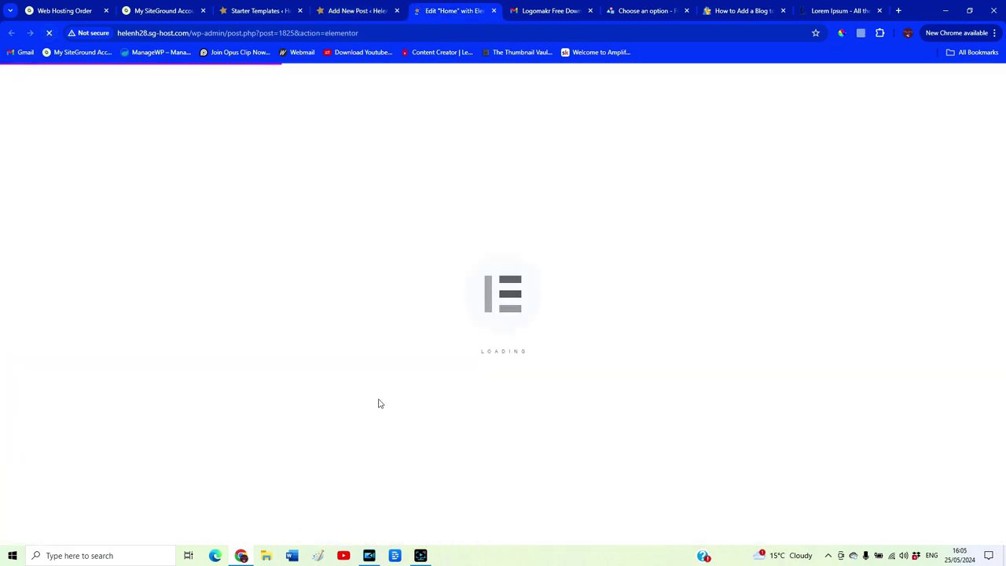
scroll(382, 404, down, 3)
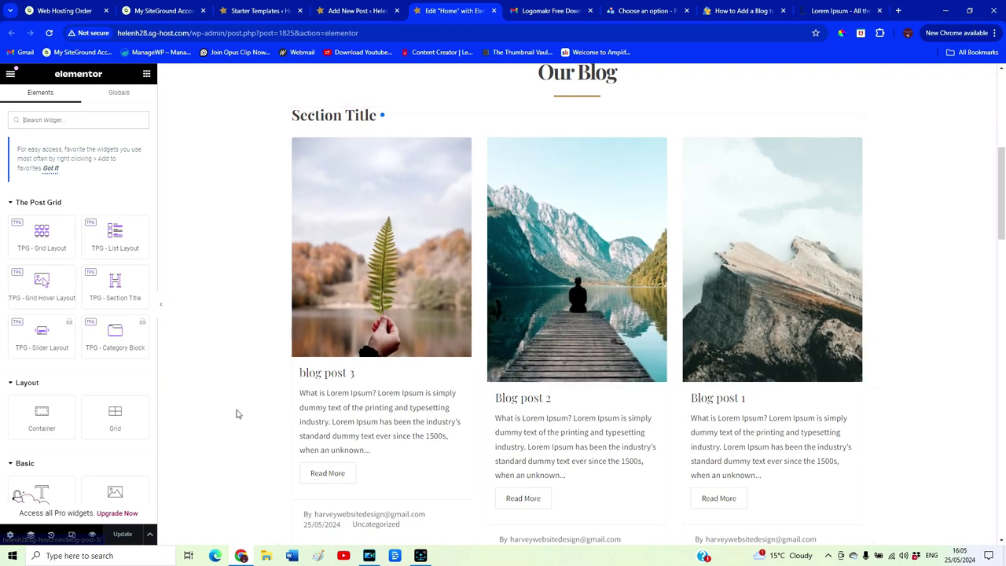
scroll(401, 382, down, 1)
scroll(400, 382, down, 1)
scroll(747, 393, up, 2)
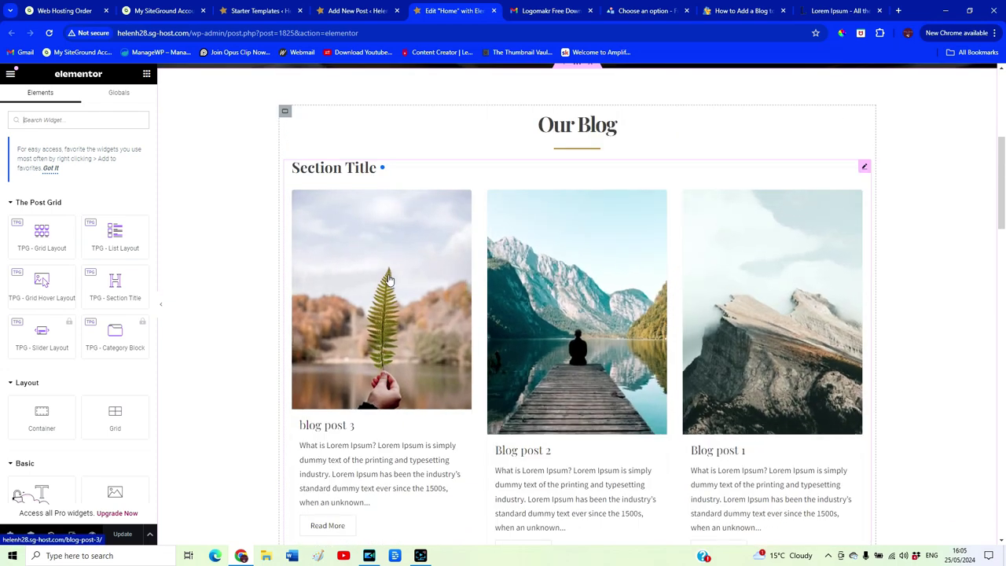
- In the post grid's field selection settings, hide Post Categories, Post Author and Post Date
click(377, 383)
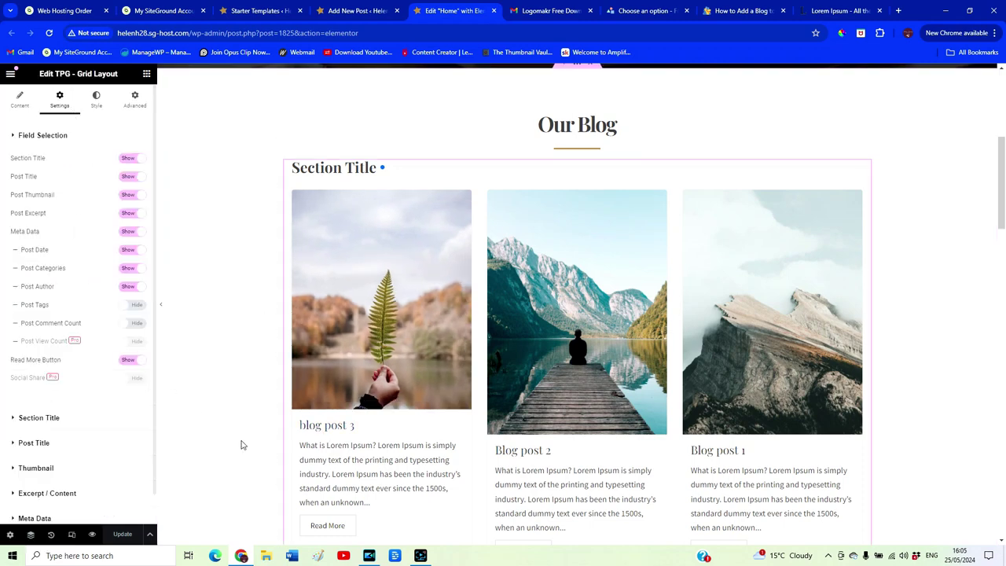
scroll(364, 454, down, 1)
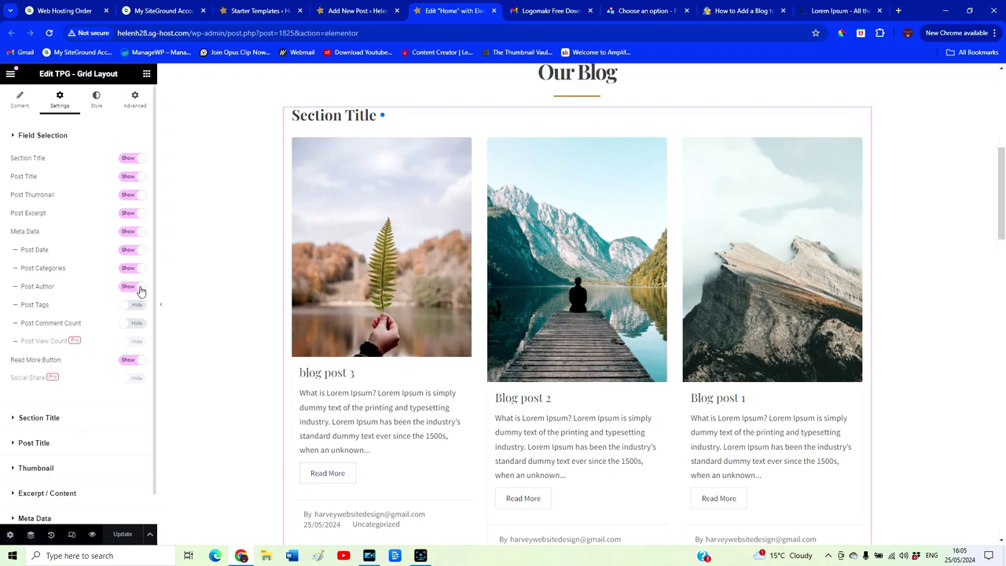
scroll(441, 438, down, 1)
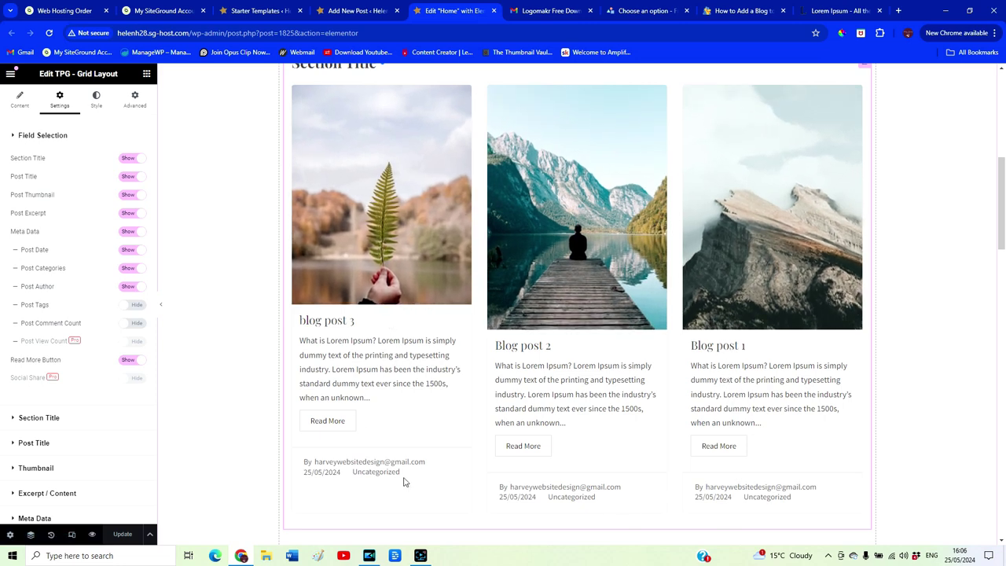
click(135, 270)
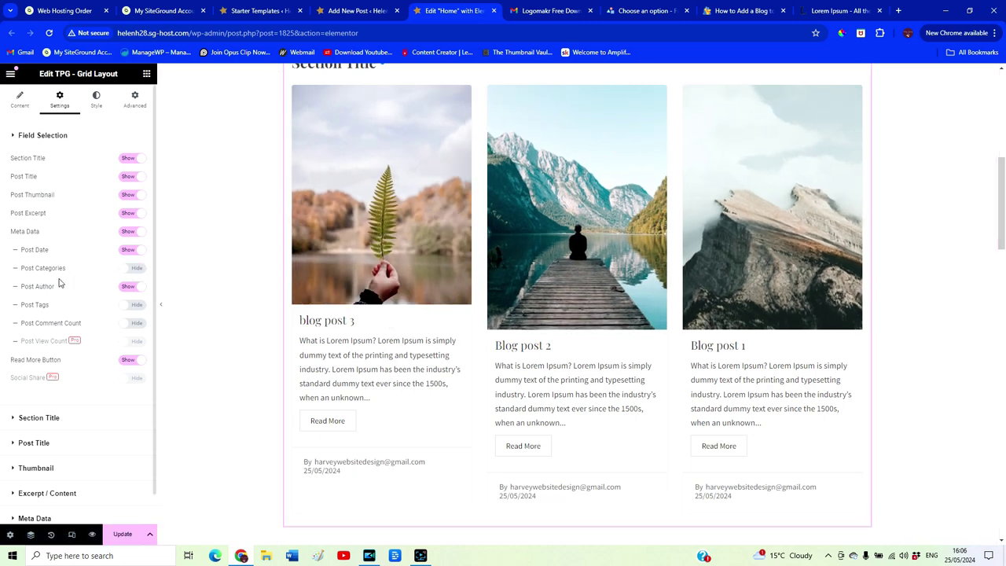
click(135, 288)
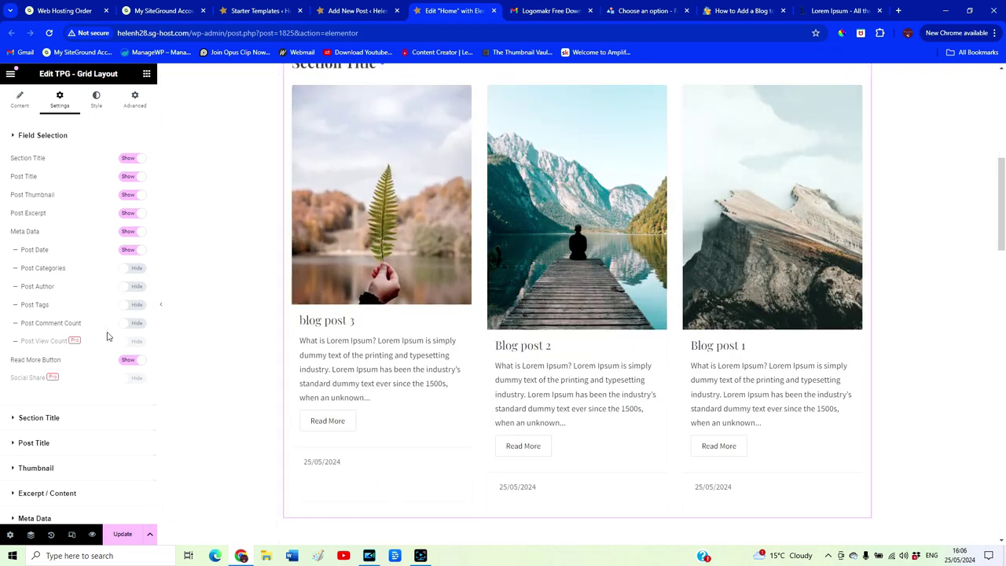
click(129, 252)
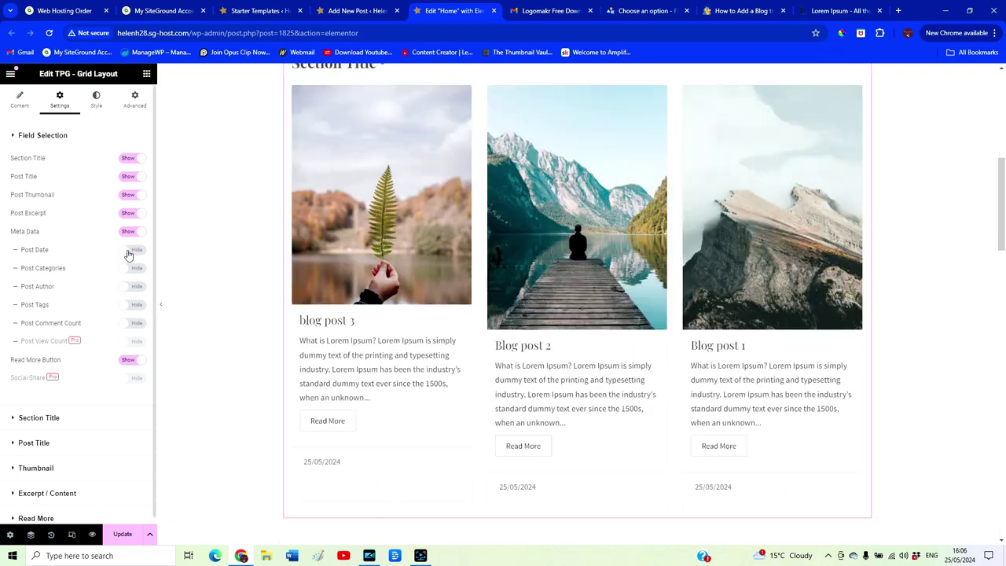
scroll(412, 466, up, 2)
scroll(454, 342, down, 2)
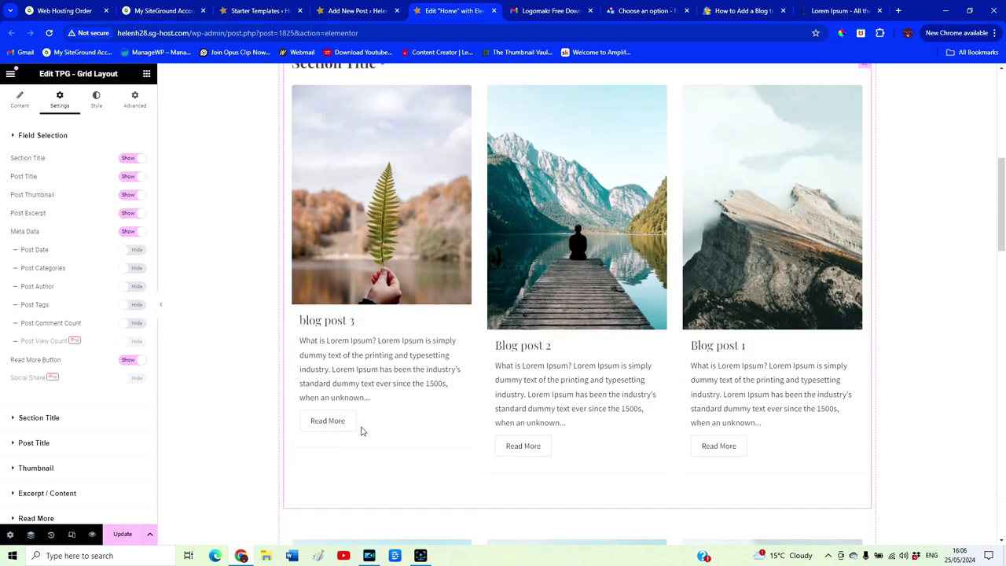
- Hide the post grid's Meta Data entirely and save the page
click(26, 232)
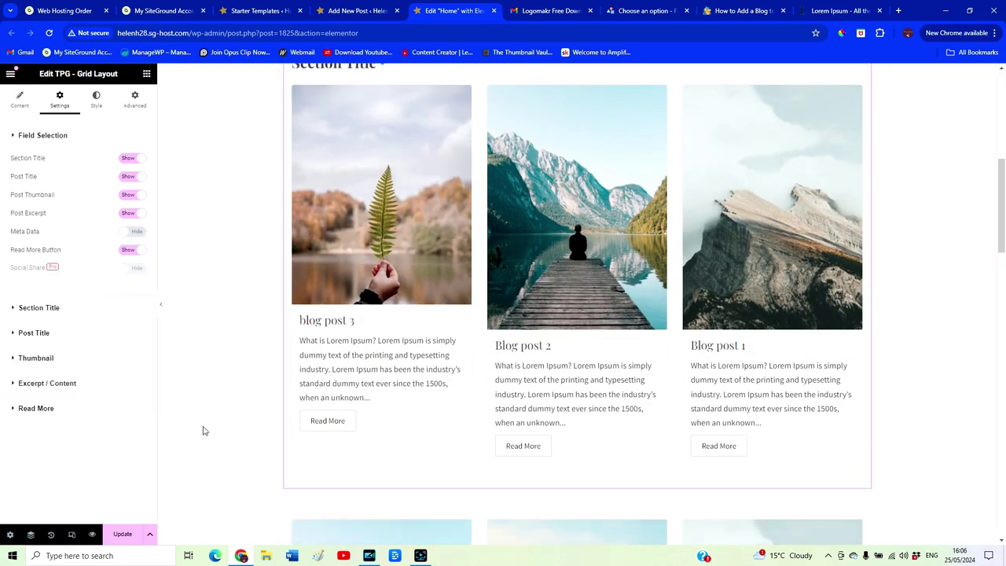
scroll(284, 453, up, 1)
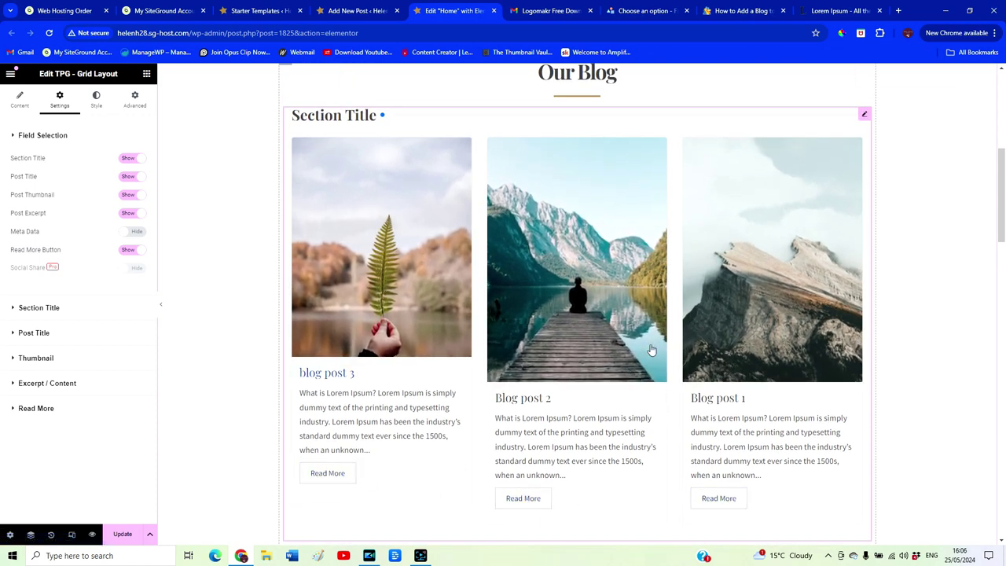
scroll(402, 418, up, 2)
click(123, 534)
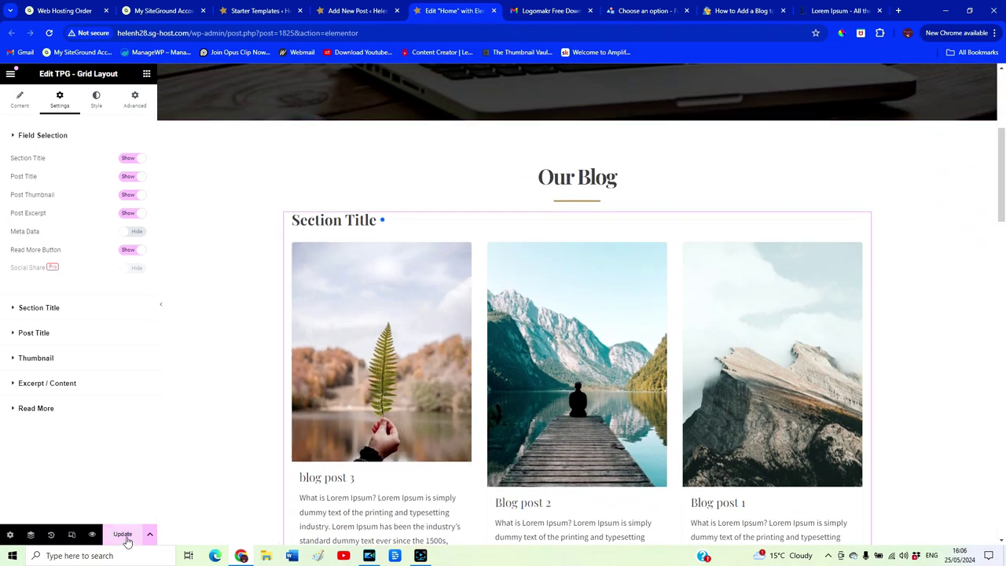
- Delete the container holding the Web Design, Graphic Design and Content Creation columns below the post grid
scroll(577, 395, down, 5)
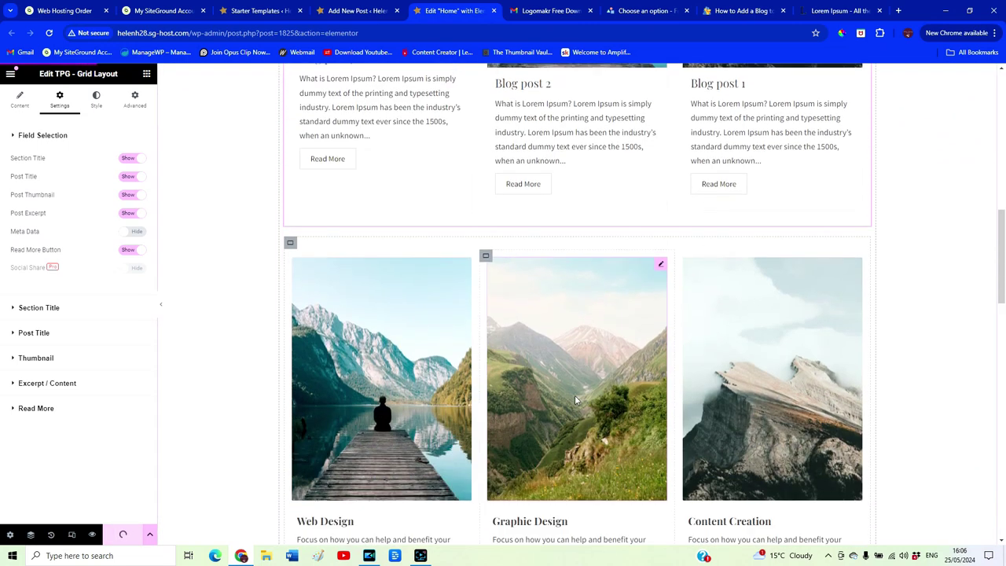
click(291, 242)
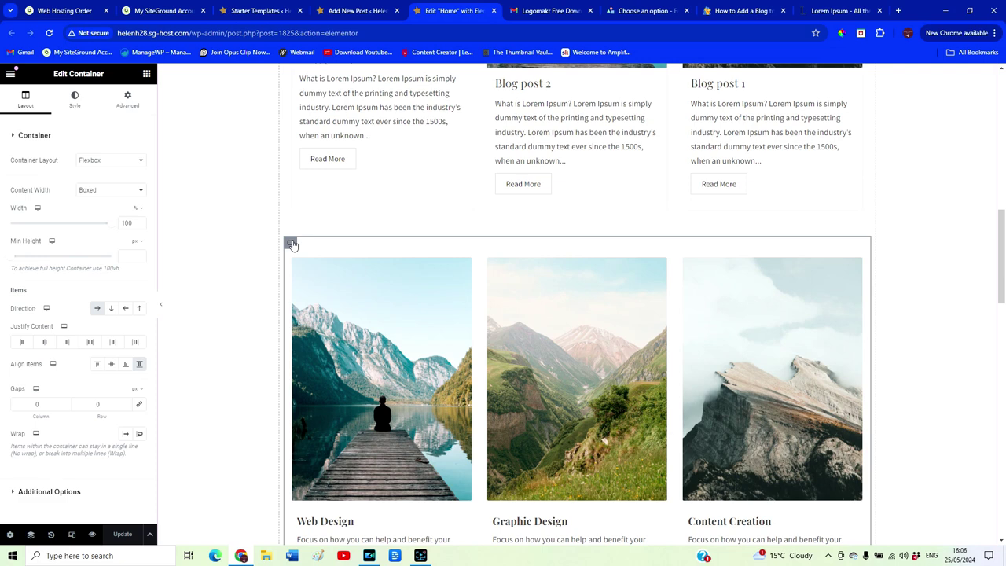
scroll(308, 377, down, 3)
scroll(311, 312, up, 1)
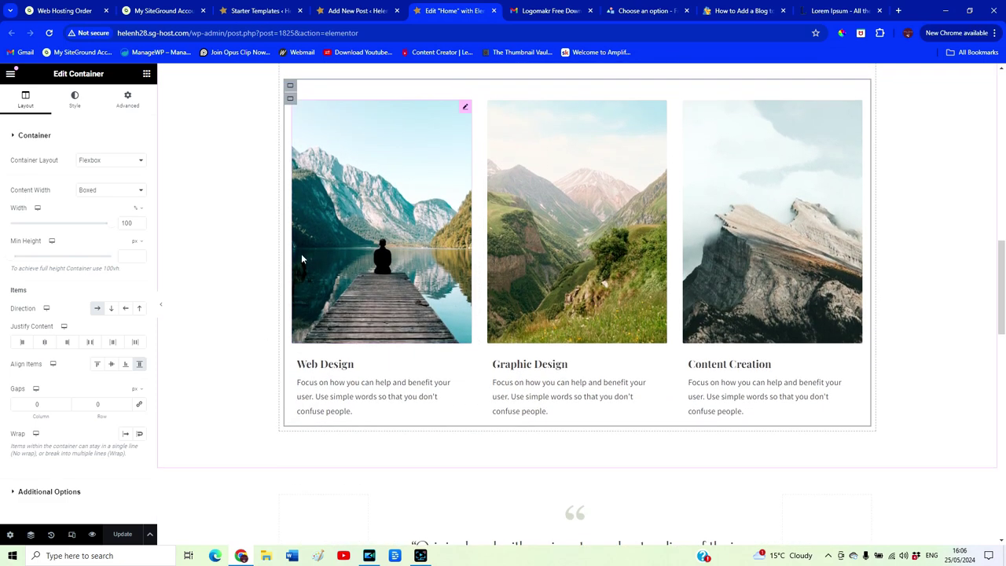
key(Delete)
- Hide the Section Title of the post grid under the Our Blog heading
scroll(259, 425, up, 4)
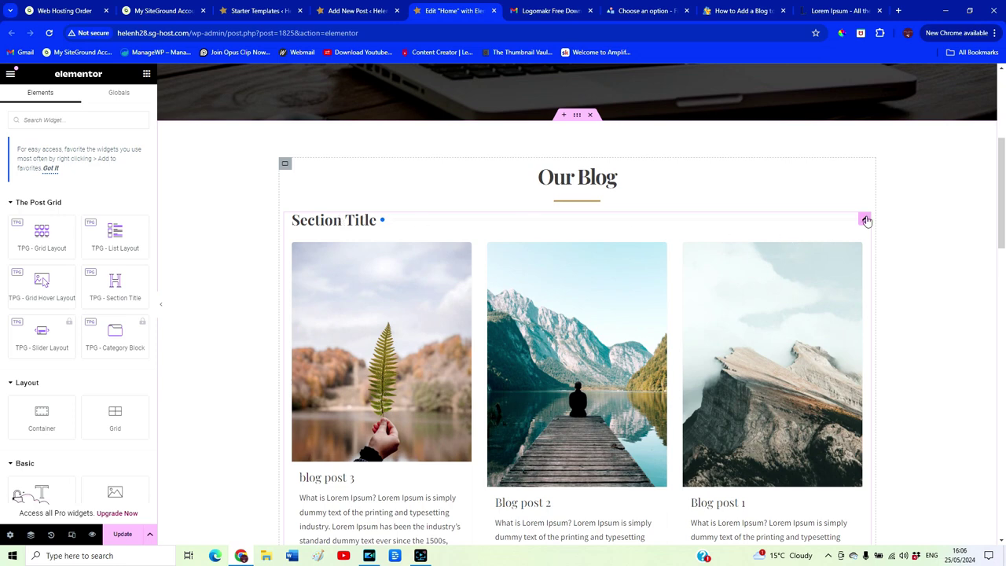
click(866, 221)
click(130, 158)
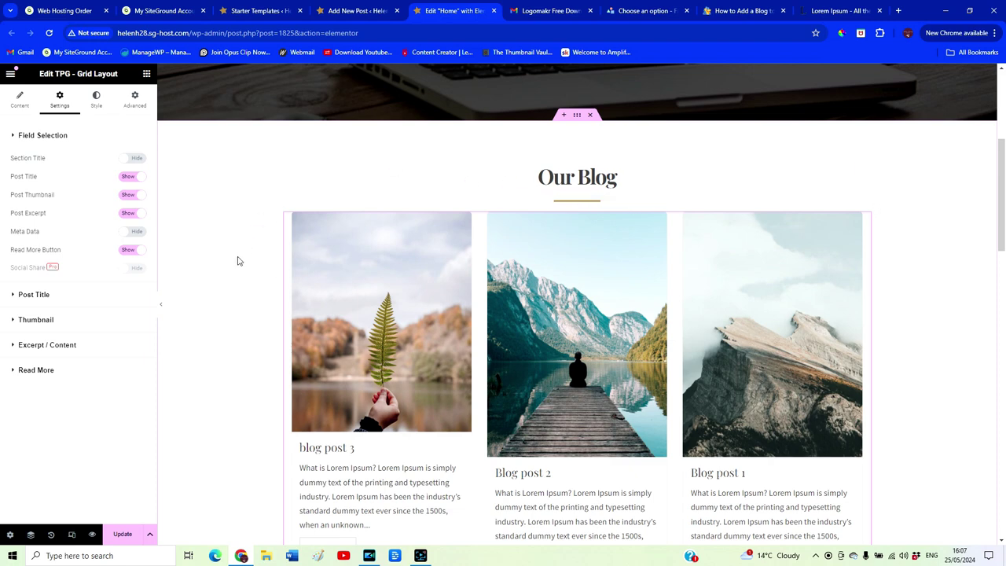
- Preview the Home page at full width from the hero to the blog grid, and restore the editing panel
click(161, 309)
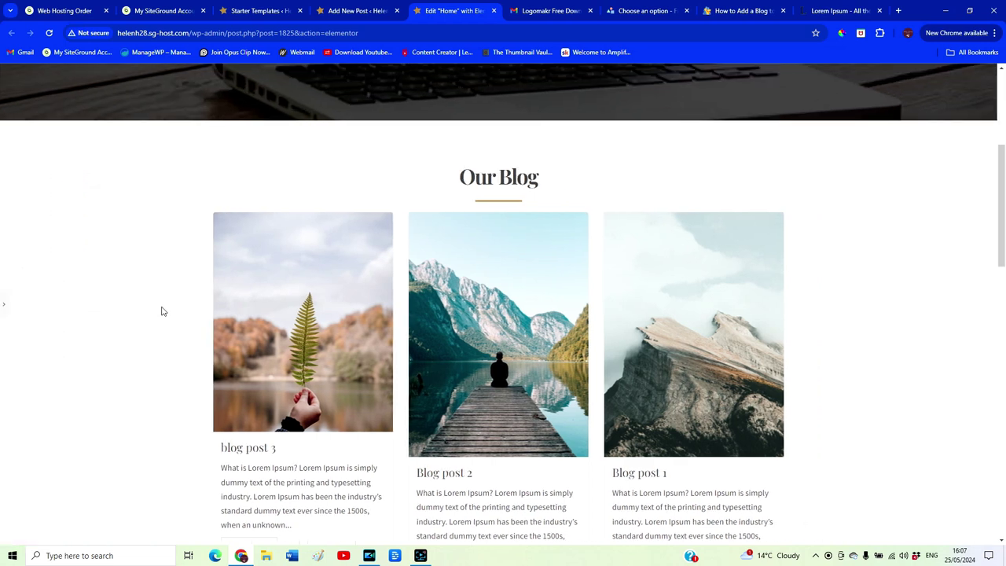
scroll(963, 401, up, 4)
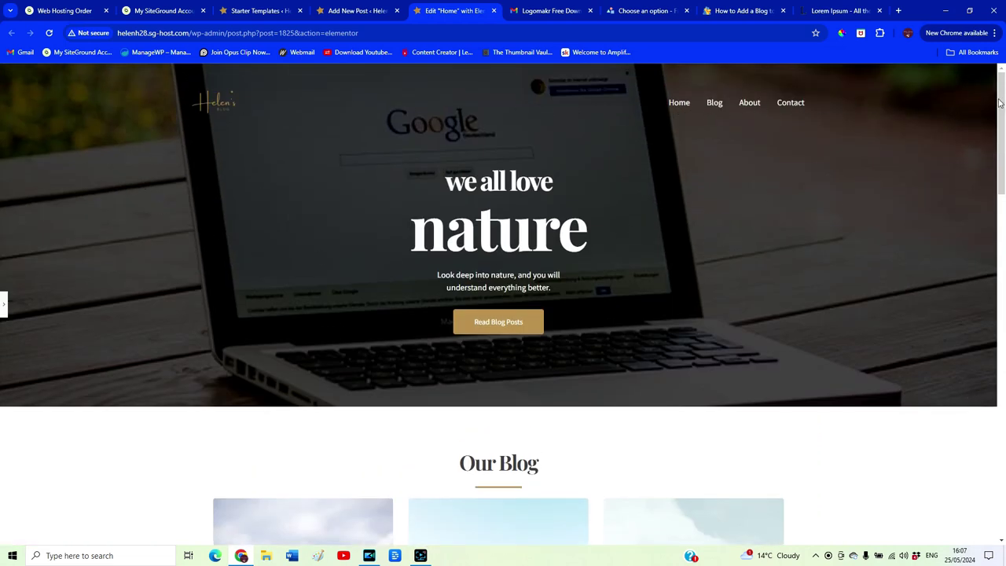
drag(1002, 108, 1003, 226)
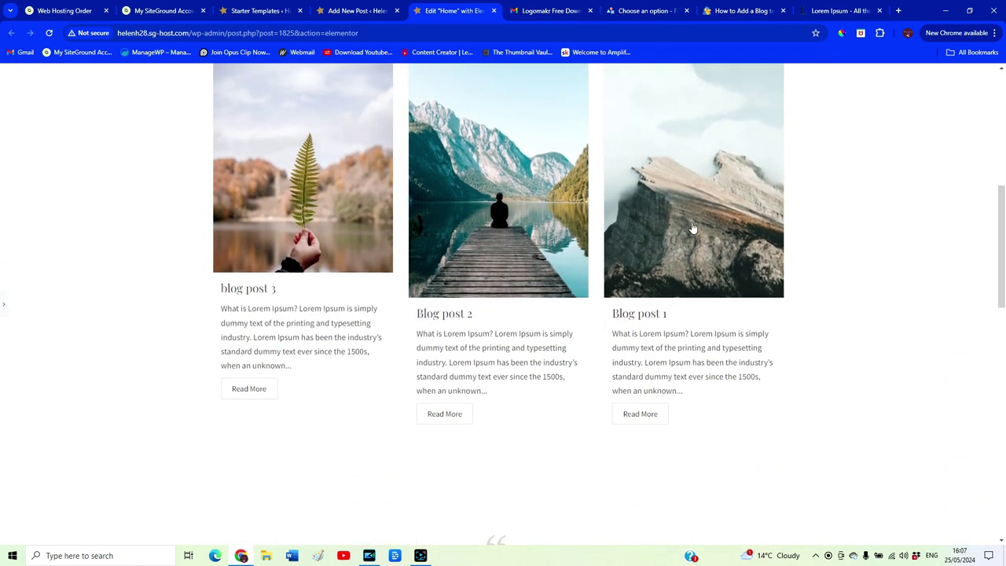
click(321, 231)
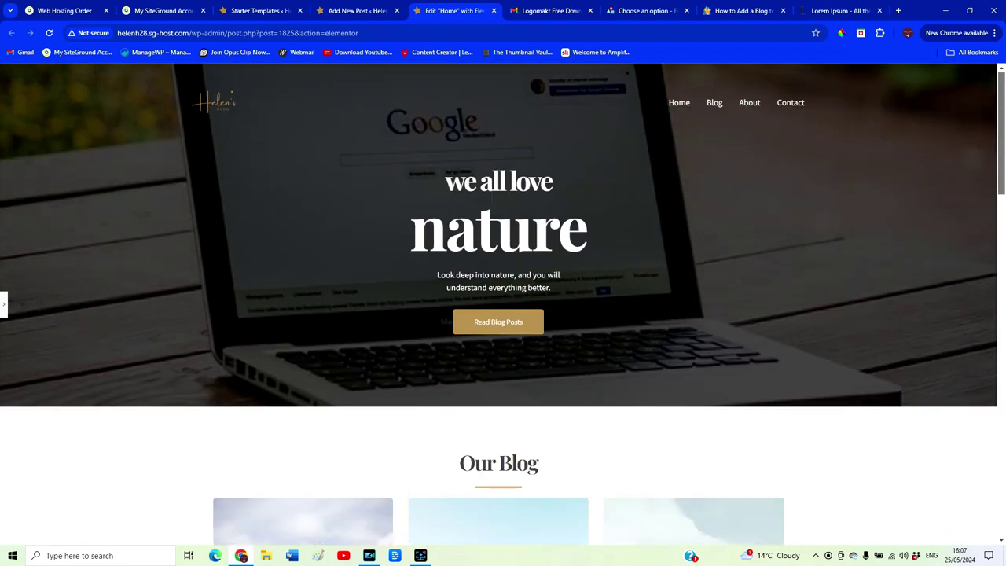
click(3, 305)
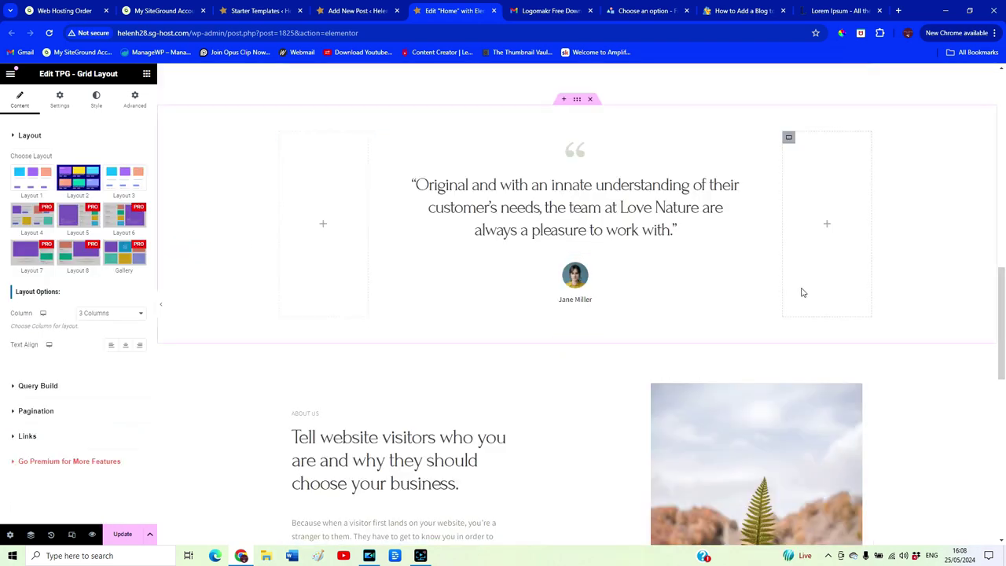
- Examine the editing options of the testimonial section's quote heading and portrait image
click(658, 233)
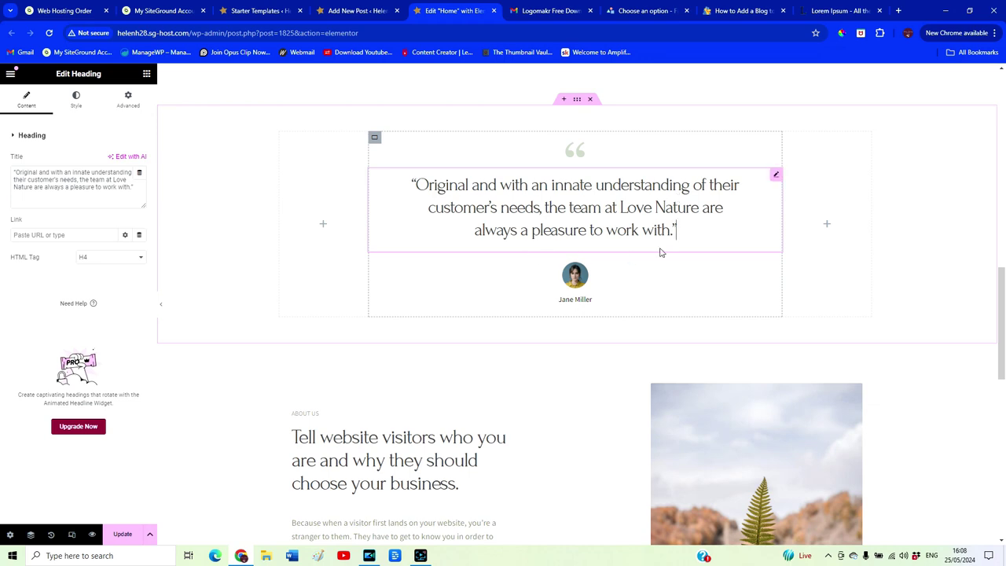
scroll(663, 252, up, 3)
scroll(665, 254, down, 2)
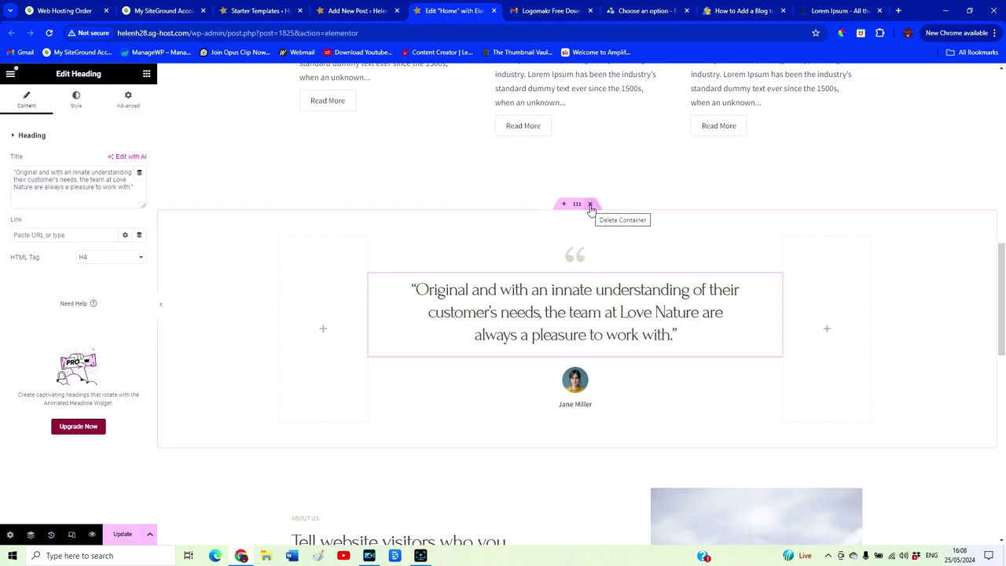
click(573, 385)
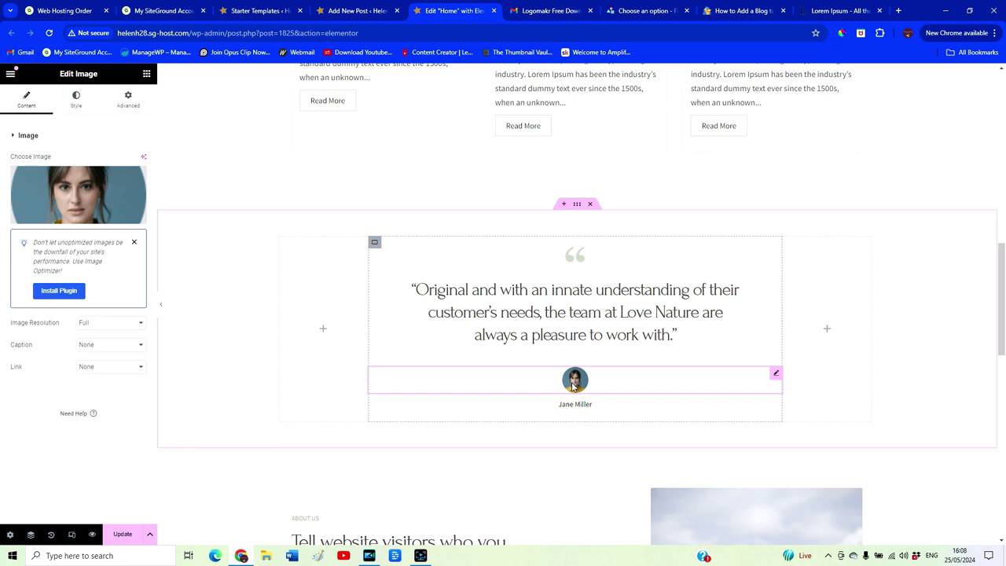
click(570, 318)
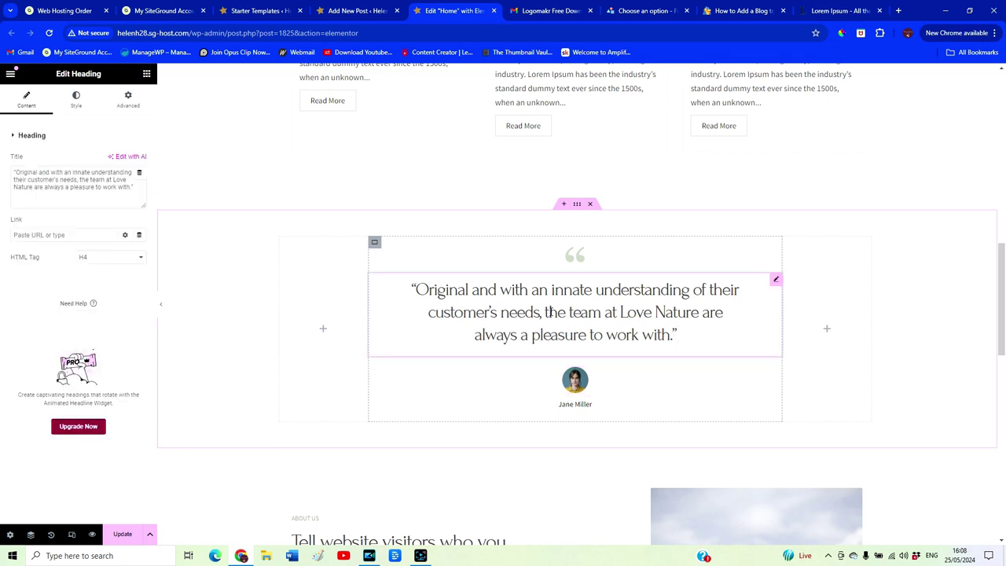
- Delete the testimonial section with the quote and portrait below the post grid
click(76, 100)
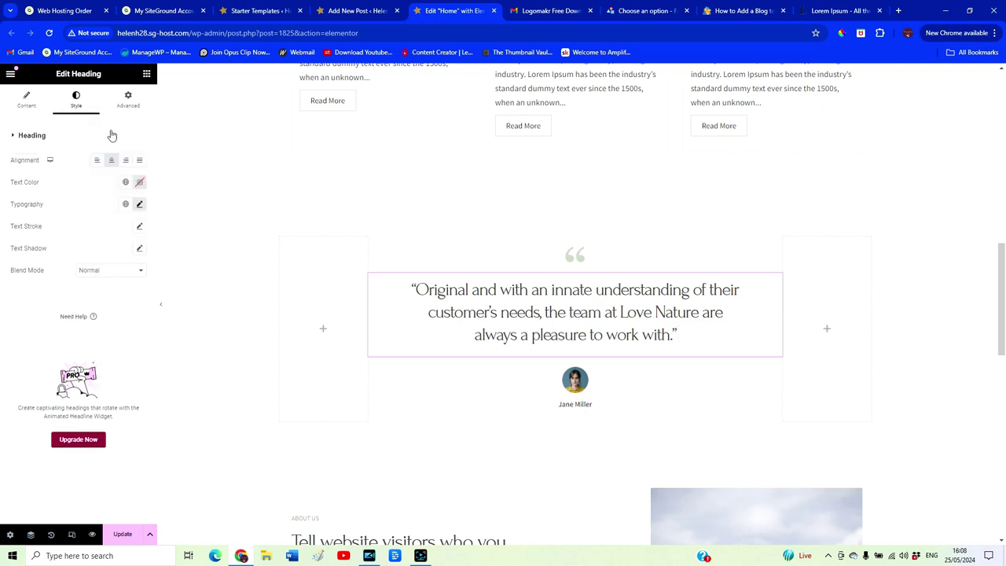
click(26, 100)
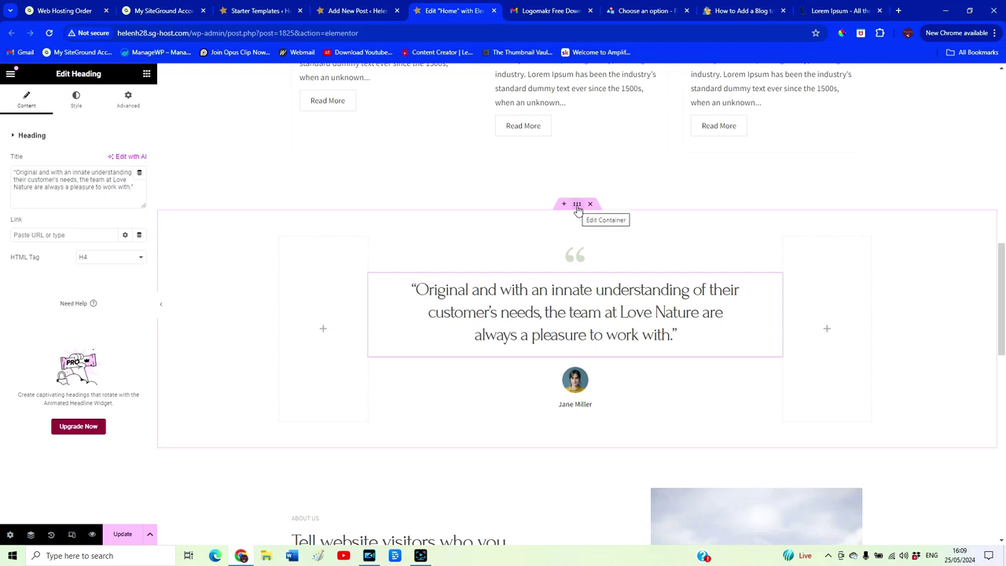
scroll(602, 382, down, 2)
scroll(603, 381, up, 1)
scroll(602, 382, up, 2)
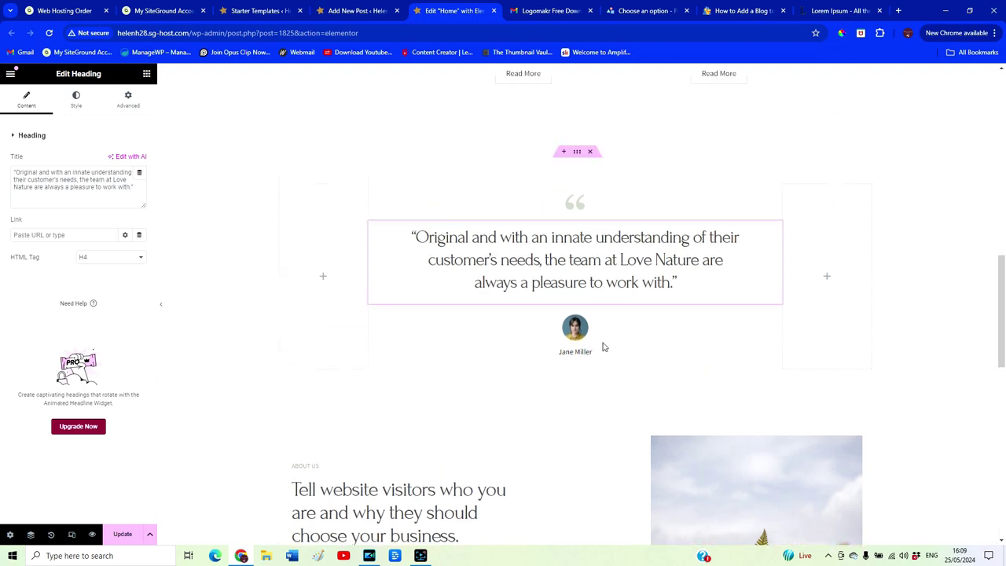
click(590, 154)
- Review the page from the hero down to the About Us section and inspect the ABOUT US label's text options
scroll(576, 434, up, 8)
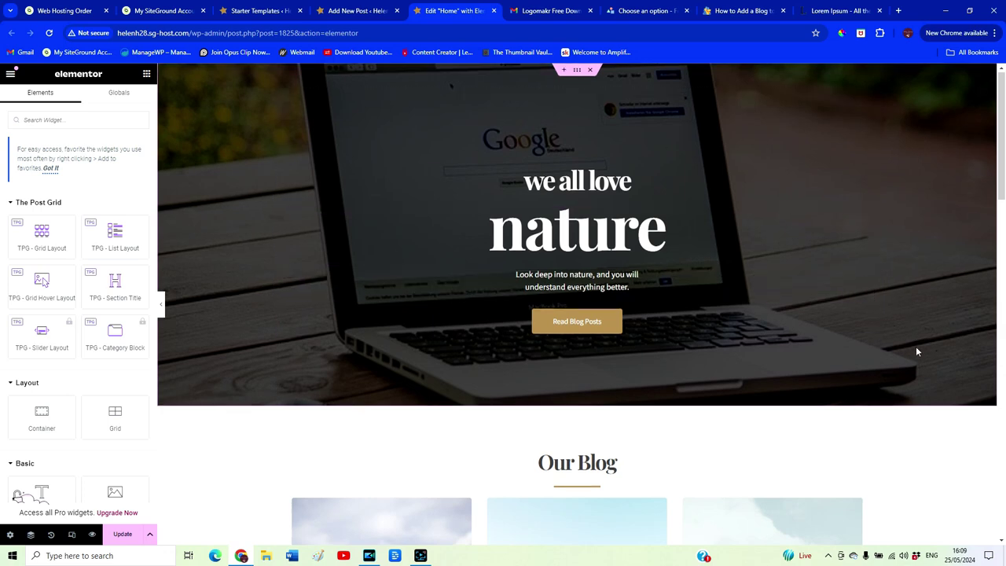
scroll(916, 346, down, 4)
scroll(625, 388, down, 5)
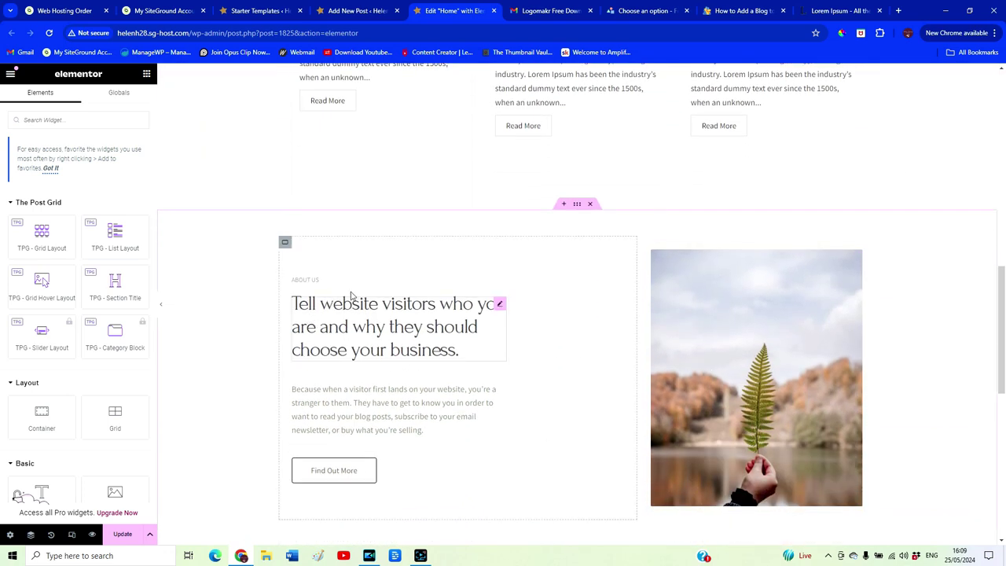
scroll(593, 280, down, 2)
scroll(593, 280, up, 1)
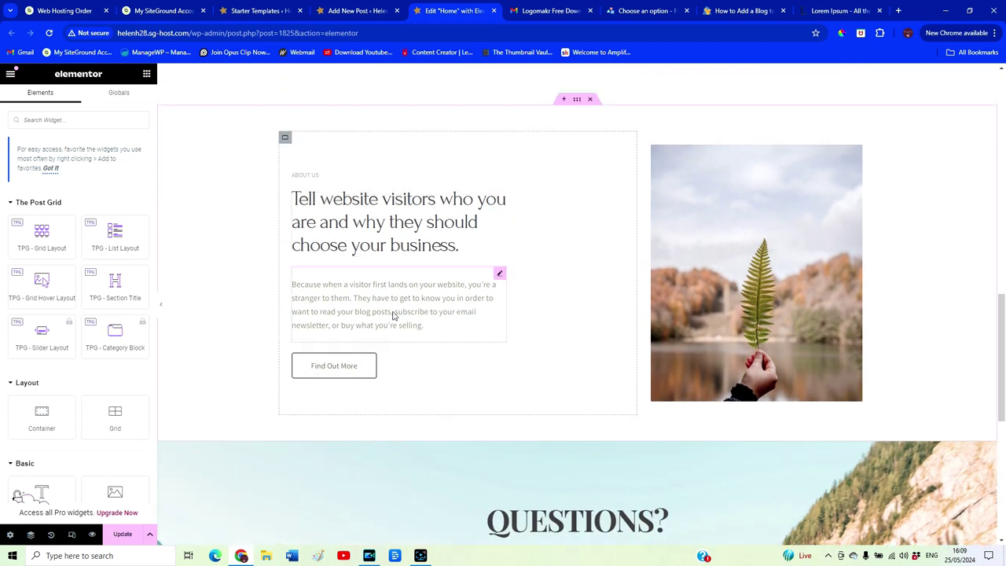
click(315, 175)
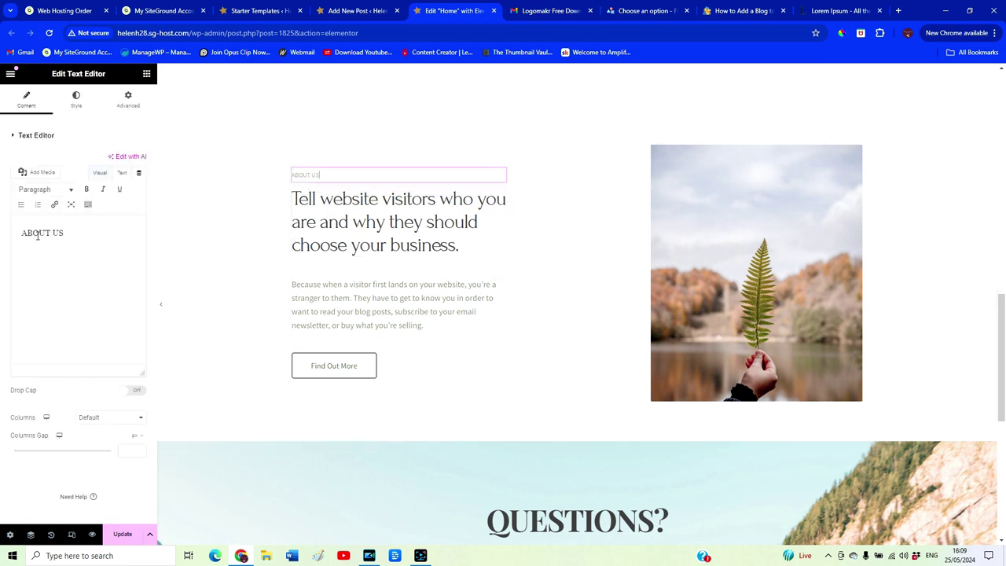
- Replace the fern leaf image in the About Us section with avatar_1.jpg from the media library
click(747, 258)
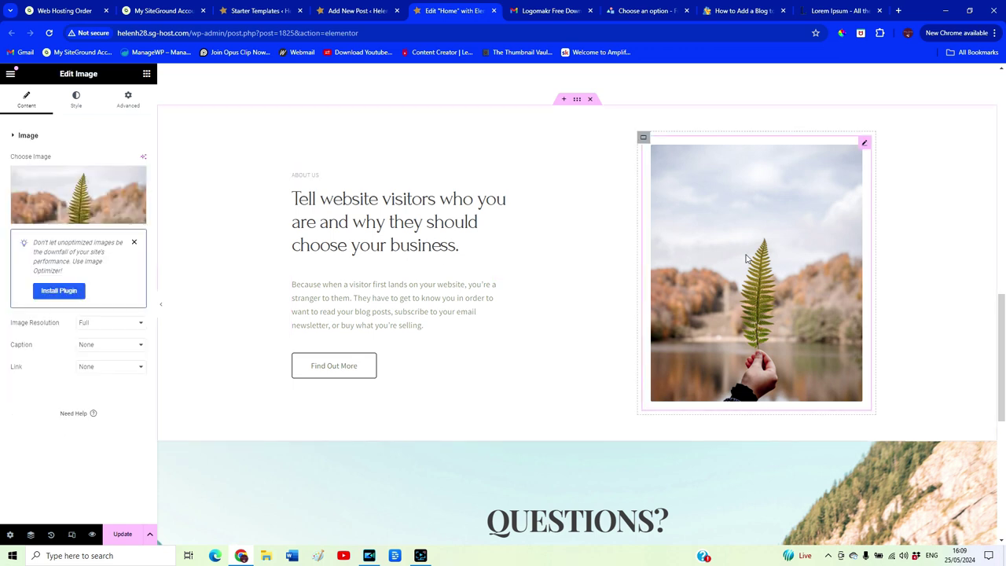
mouse_move(57, 203)
click(56, 202)
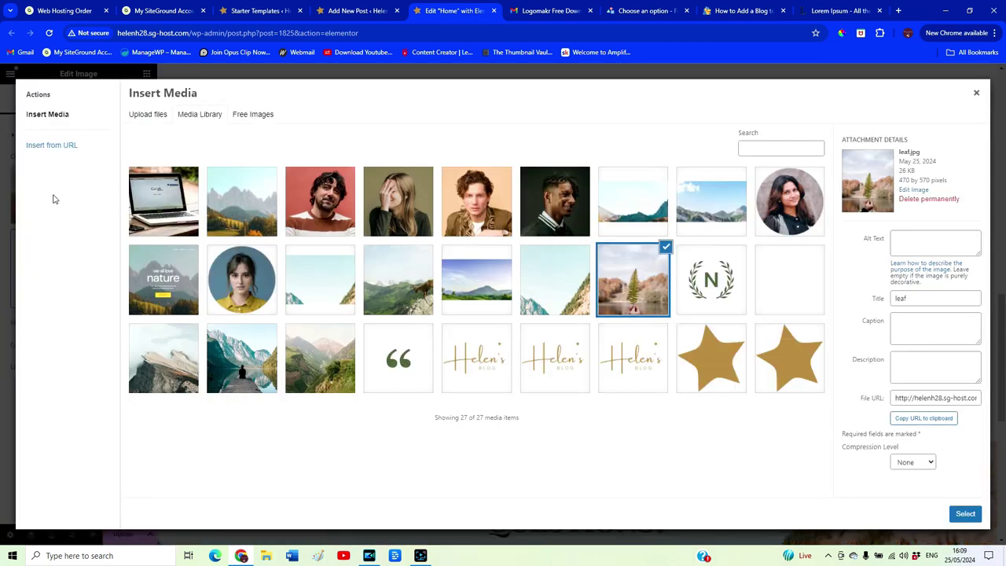
click(338, 213)
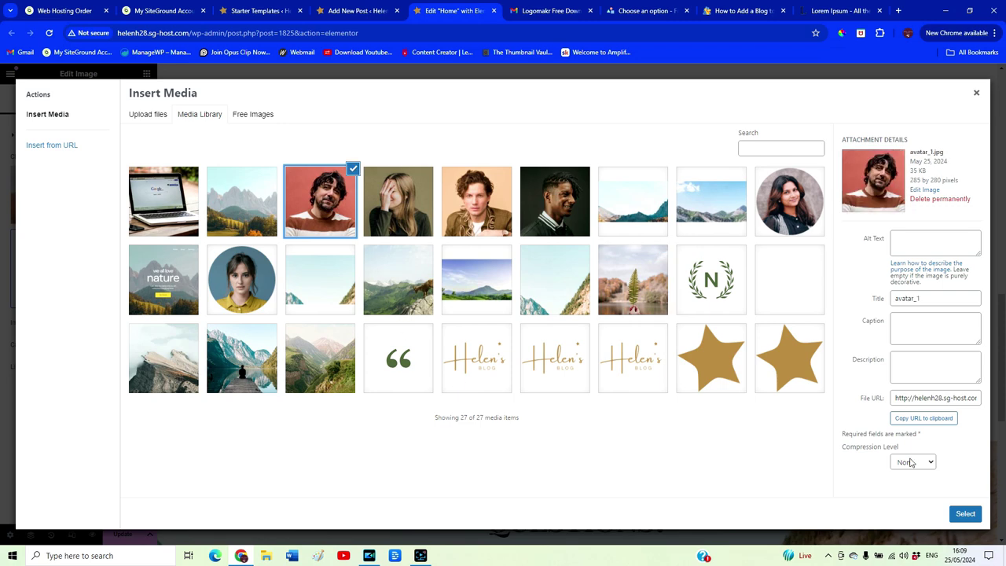
click(965, 513)
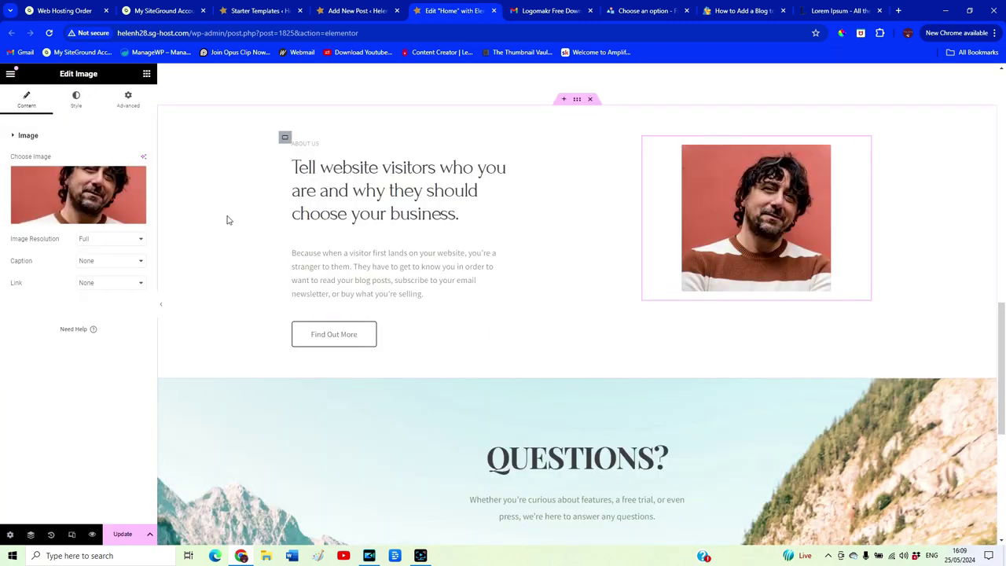
- Upload the picture "pic of me on laptop" from the computer and use it as the About Us section's image
click(71, 201)
click(149, 115)
click(580, 288)
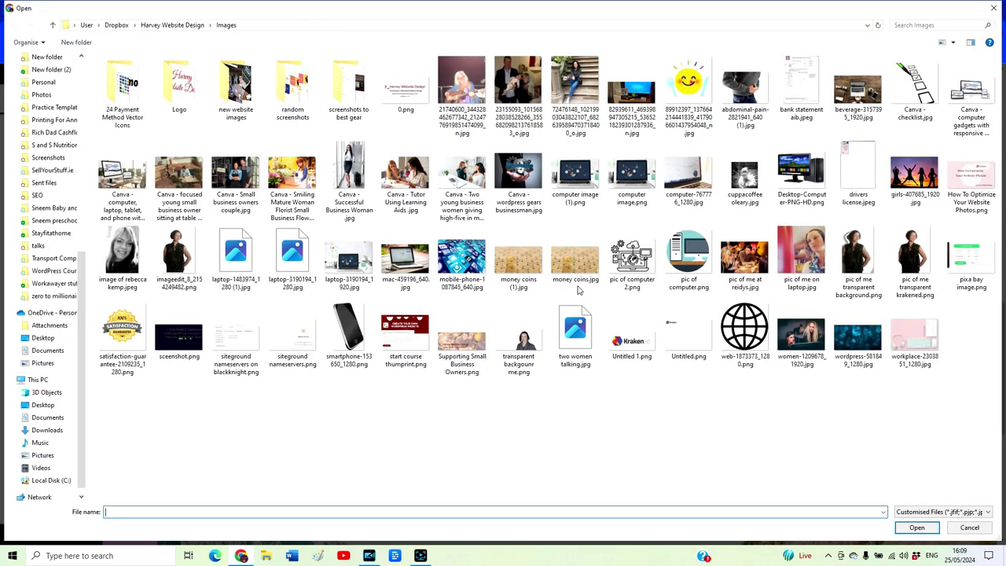
double_click(804, 261)
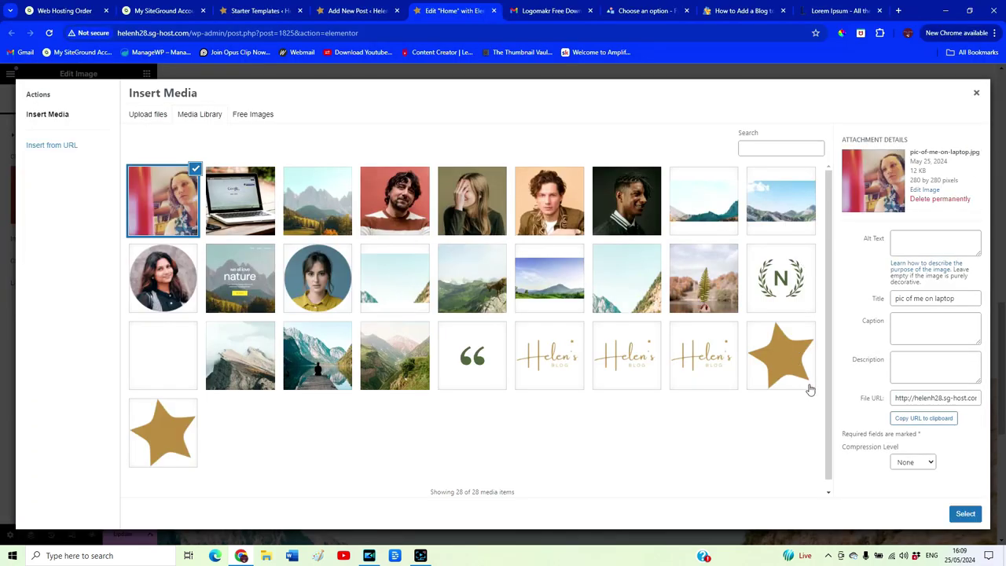
click(965, 514)
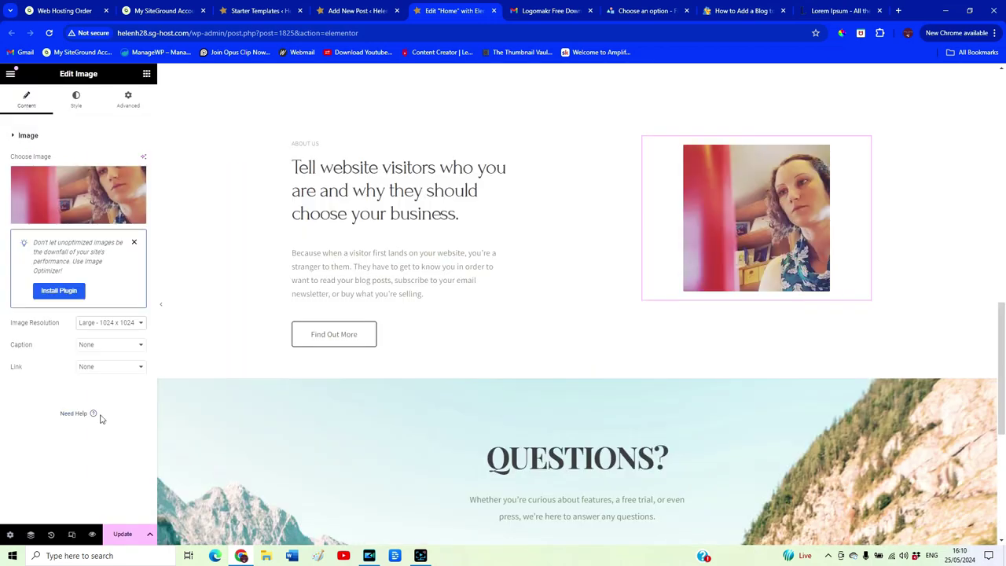
- Link the Find Out More button in the About Us section to the About page
click(374, 343)
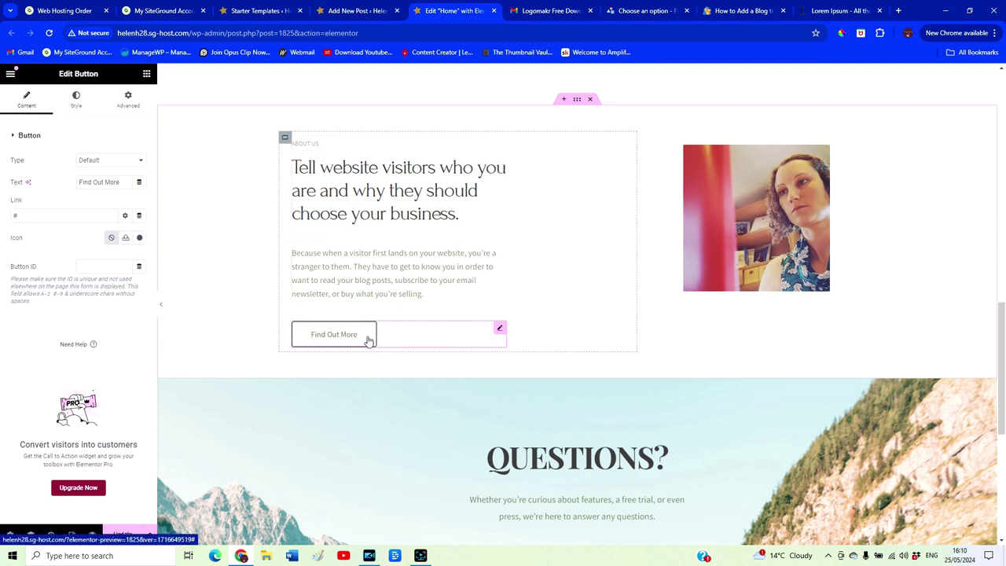
click(42, 217)
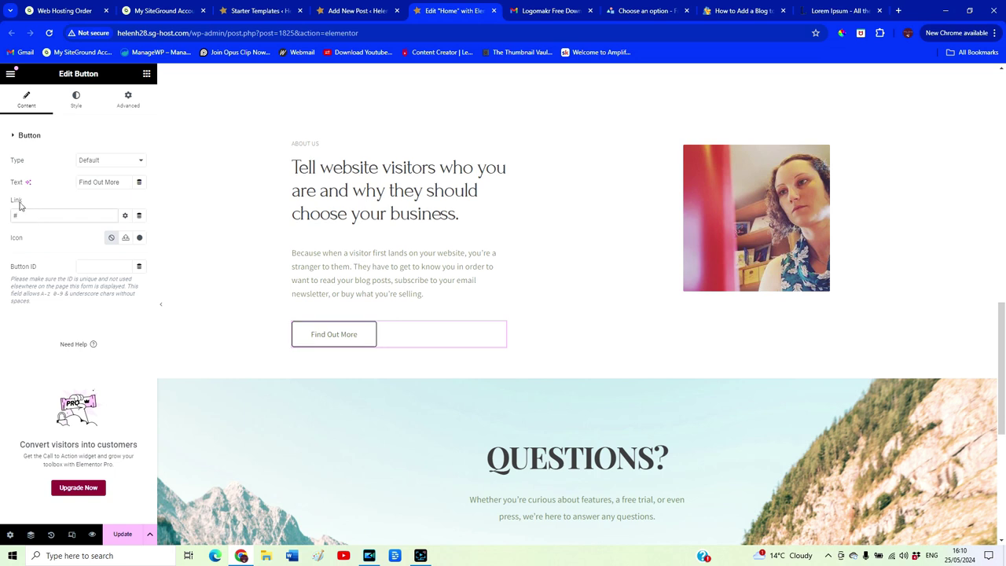
drag(26, 218, 10, 215)
key(BackSpace)
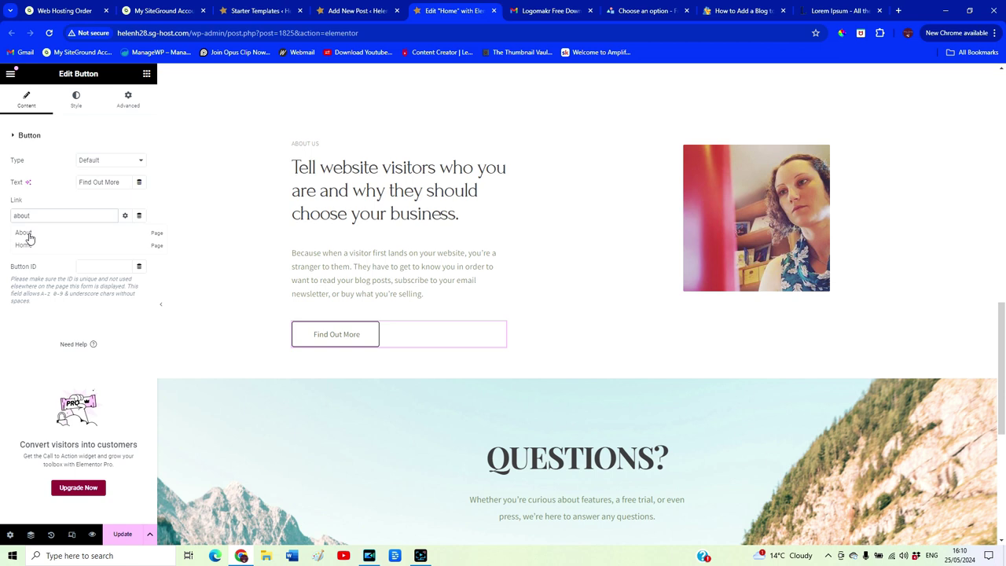
click(26, 234)
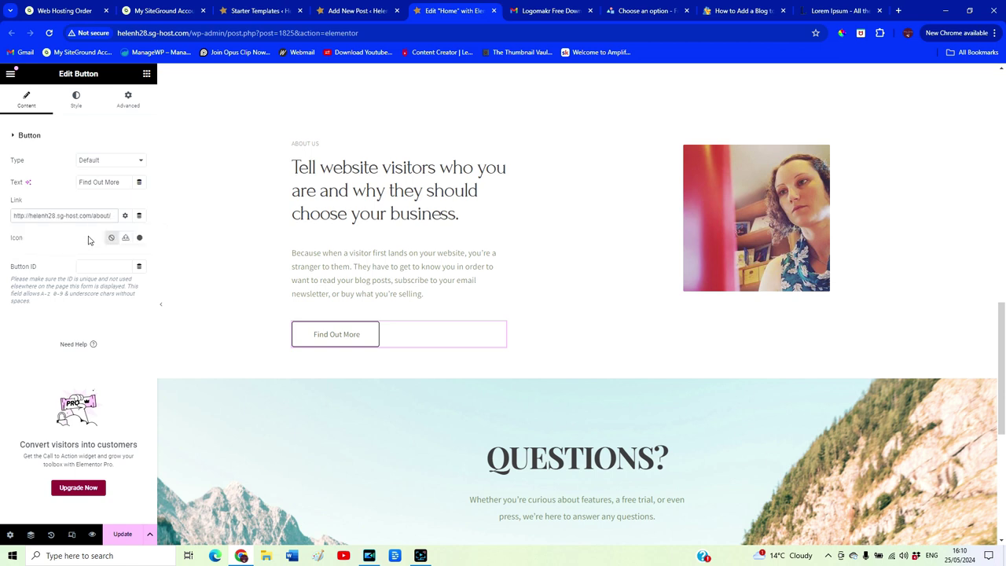
- Change the About Us button's text to "Read More"
triple_click(95, 182)
text(R)
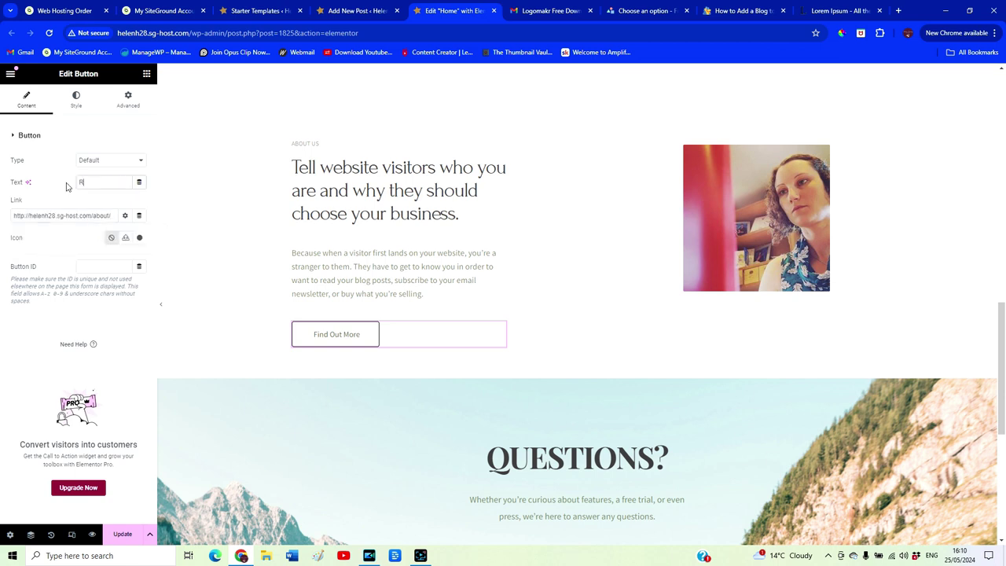
text(ead More)
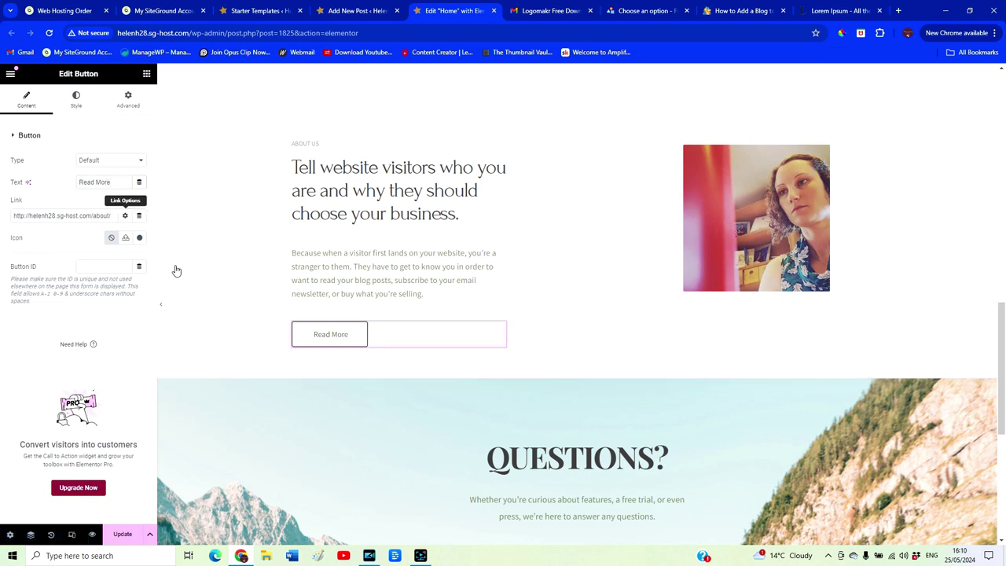
- Sample the gold color B08E52 from the hero's Read Blog Posts button with the ColorPick Eyedropper for the Read More button's text
click(76, 100)
click(139, 249)
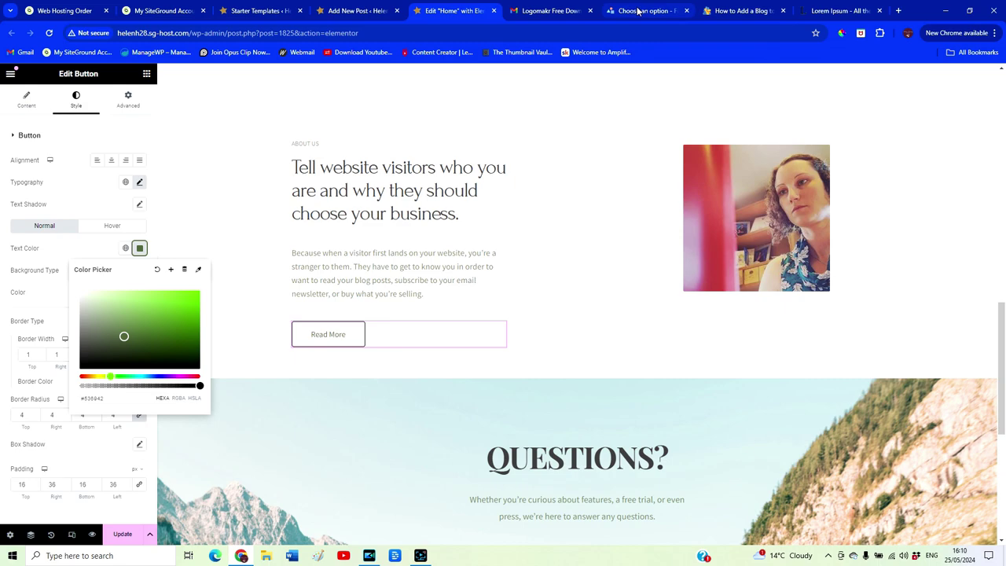
click(713, 15)
click(454, 10)
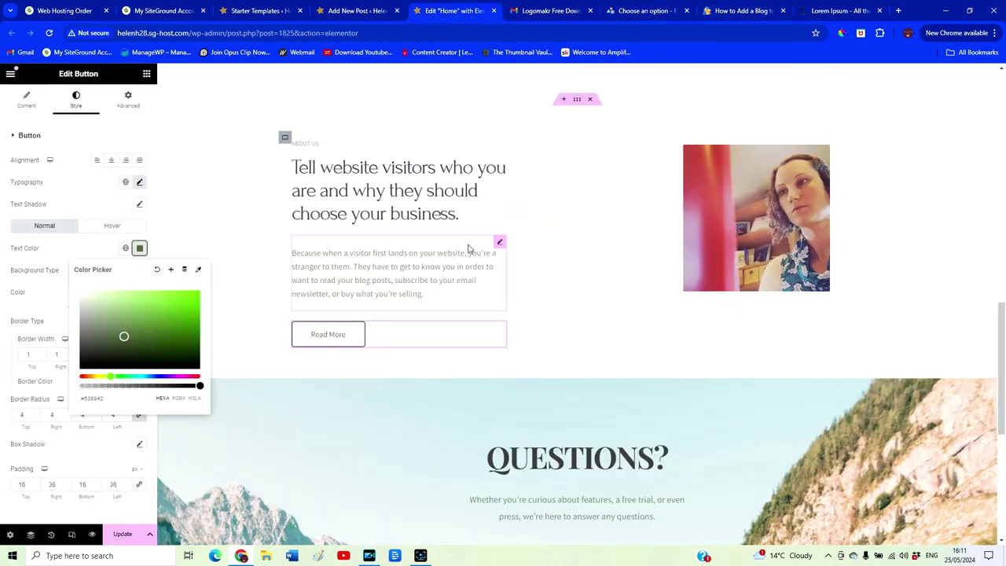
scroll(548, 361, up, 10)
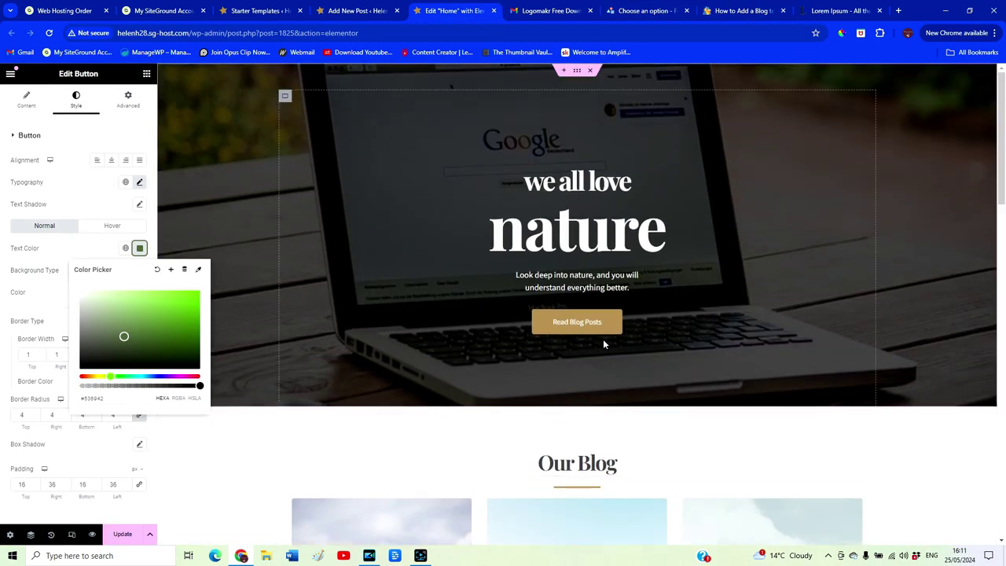
key(alt+p)
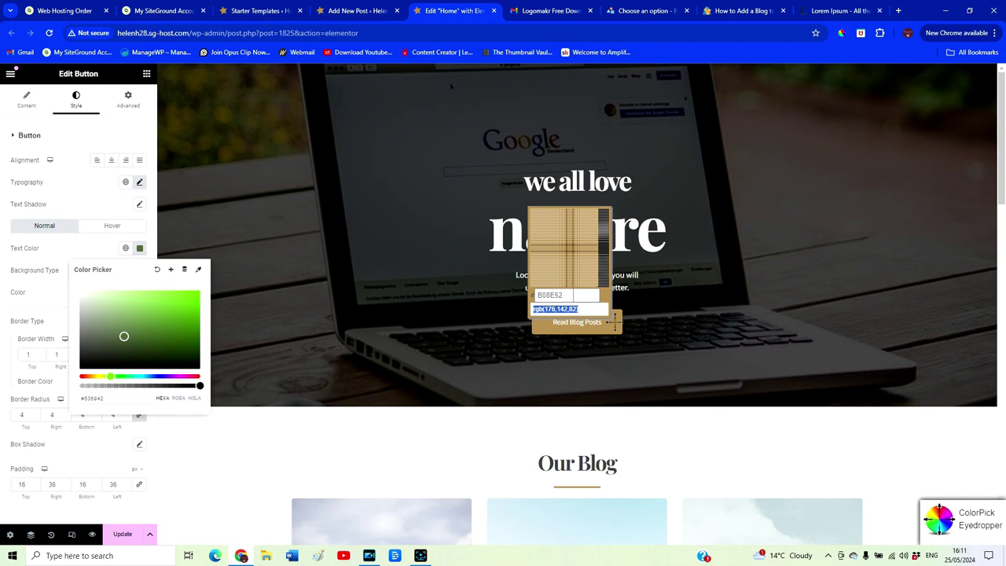
click(615, 322)
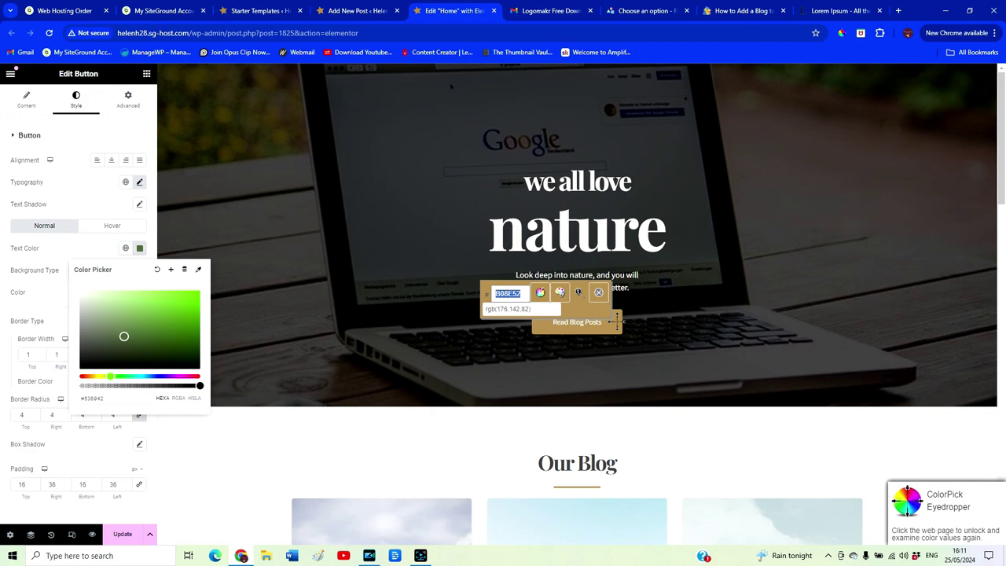
- Set the About Us Read More button's text color to B08E52 and save it as a new global color
drag(1000, 140, 999, 351)
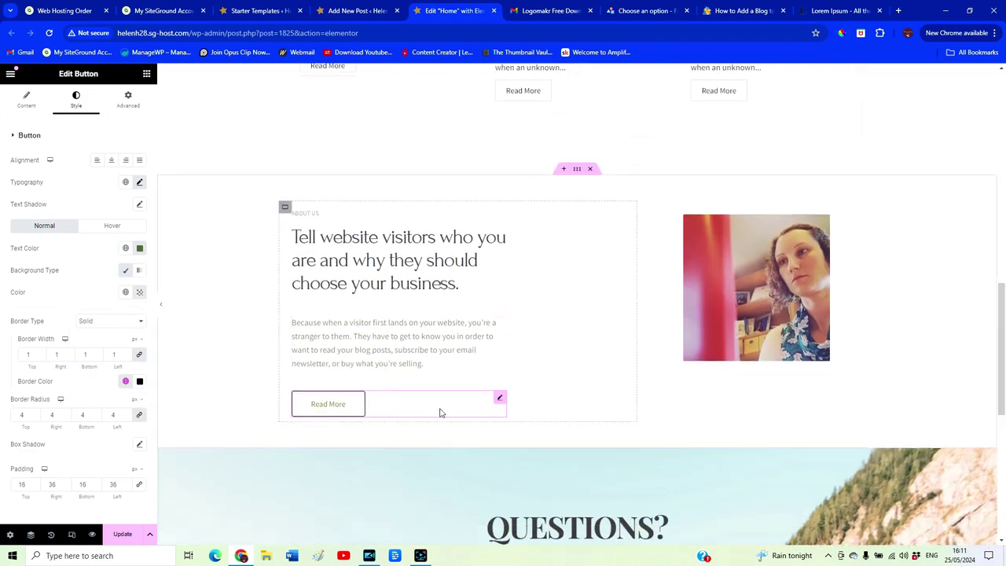
click(125, 249)
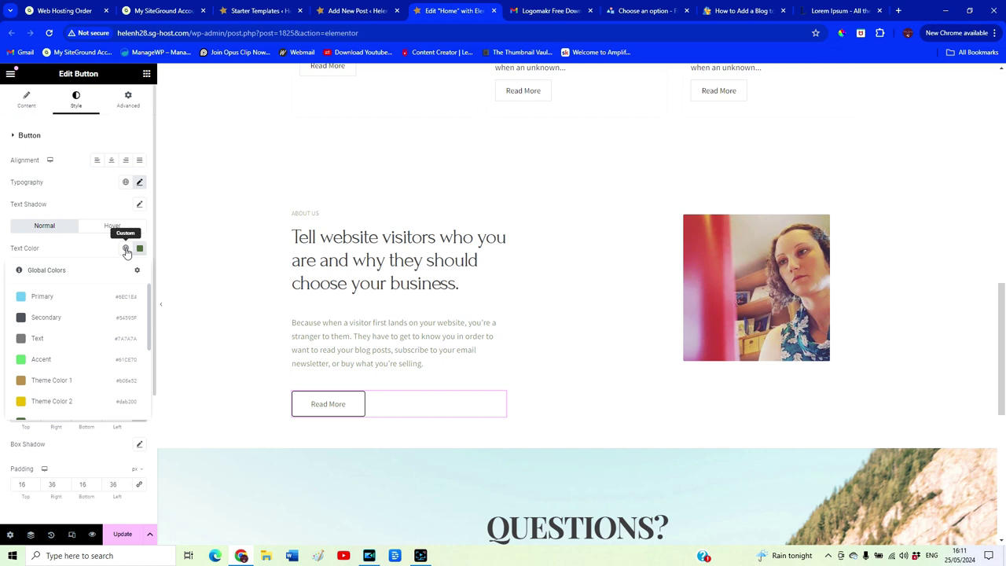
click(139, 248)
click(115, 400)
text(B08852)
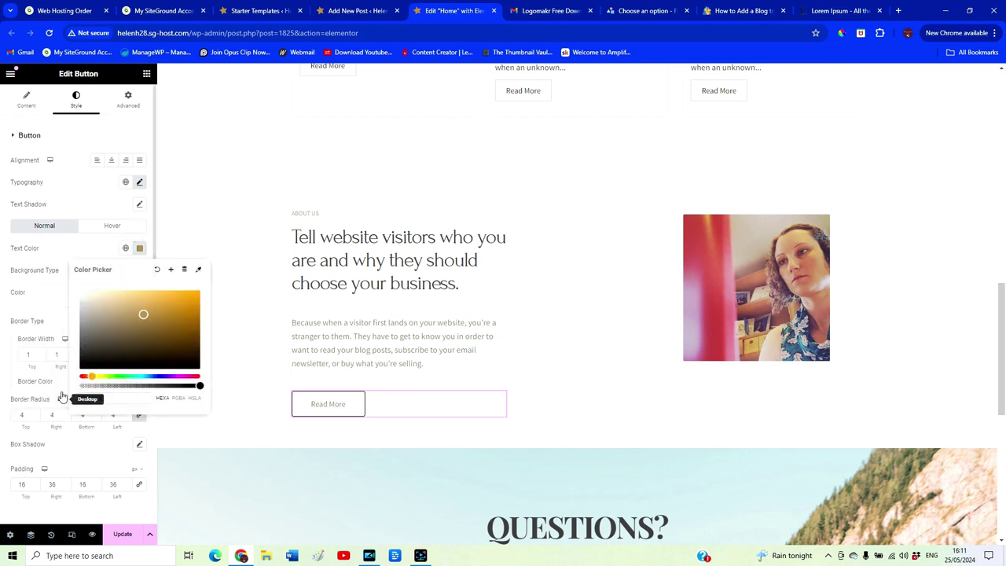
click(171, 271)
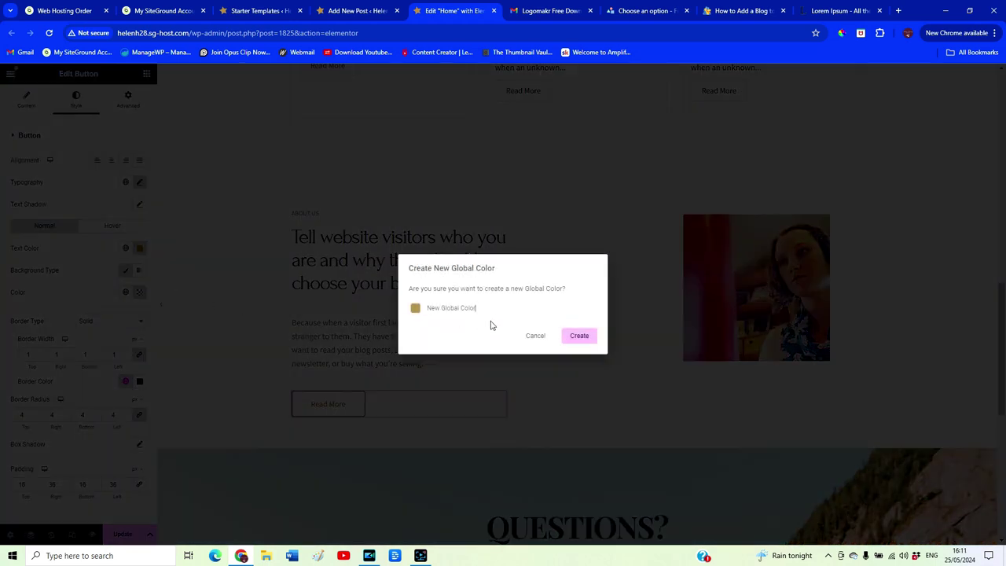
click(586, 339)
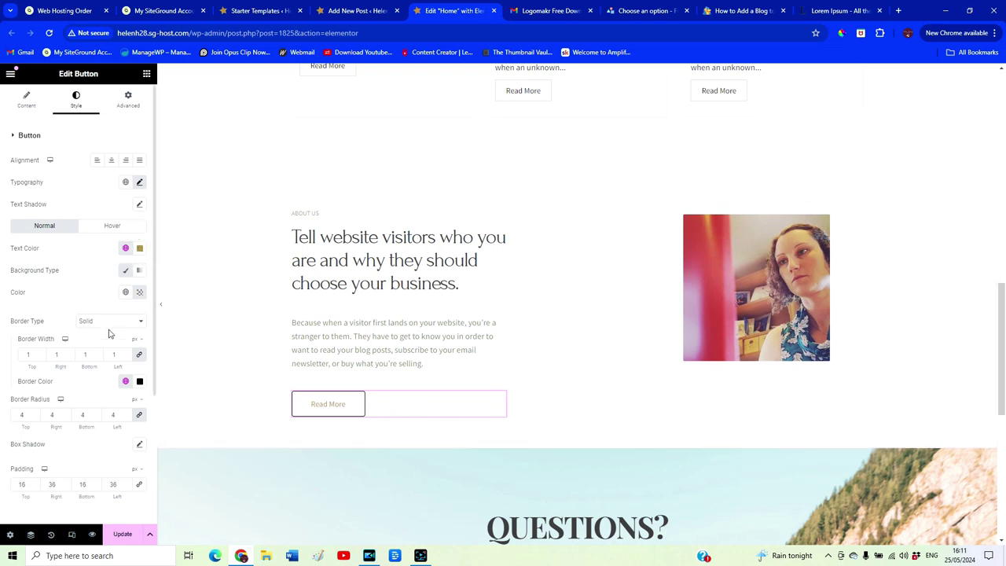
- Open the global colors for the Read More button's border color
scroll(108, 336, down, 1)
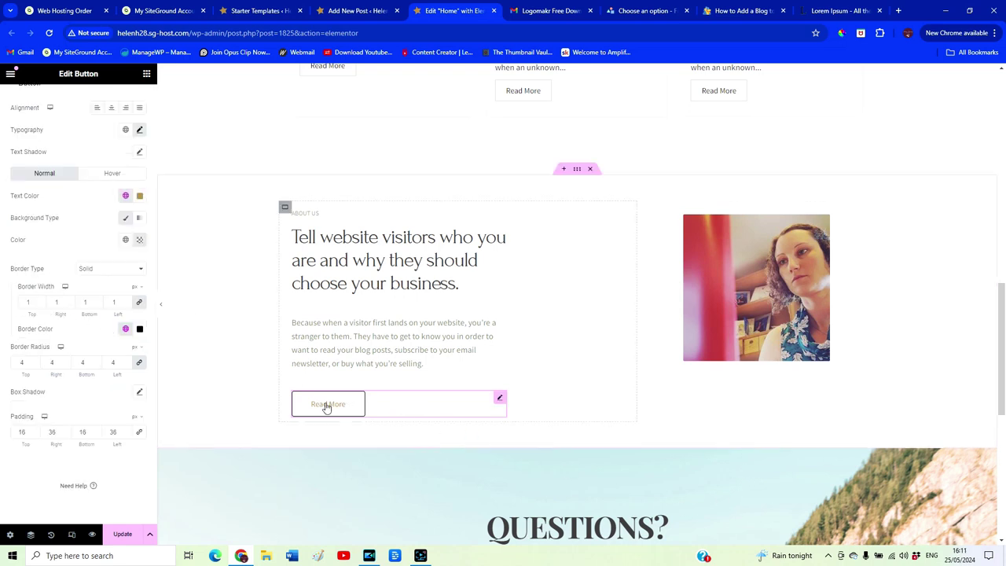
click(125, 331)
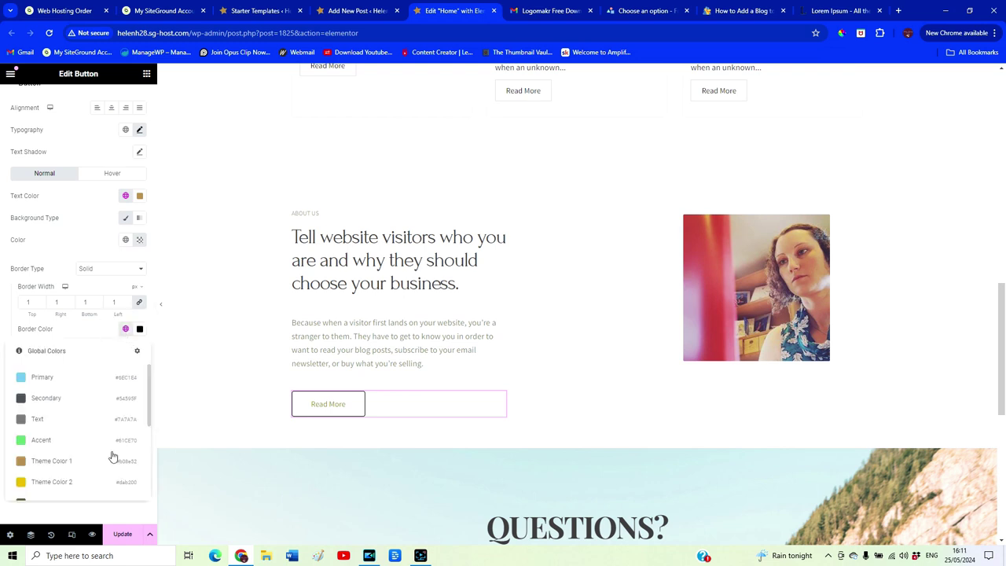
- Set the border color of the About Us section's Read More button to the gold global color
scroll(110, 456, down, 3)
click(71, 486)
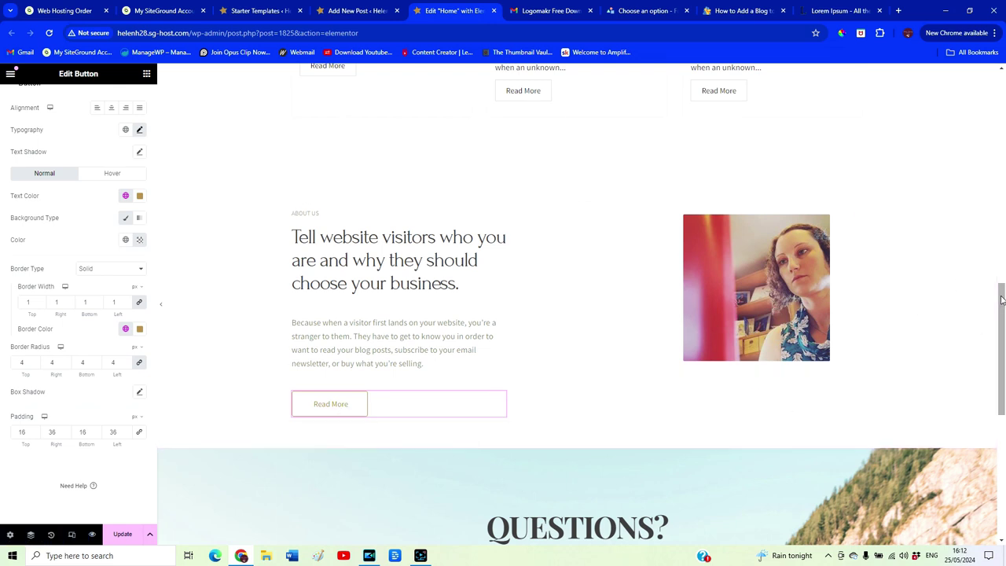
- Link the Questions section's button to the site's /contact/ page, change its text to Get In Touch, and preview it without the editing panel
scroll(1001, 299, down, 4)
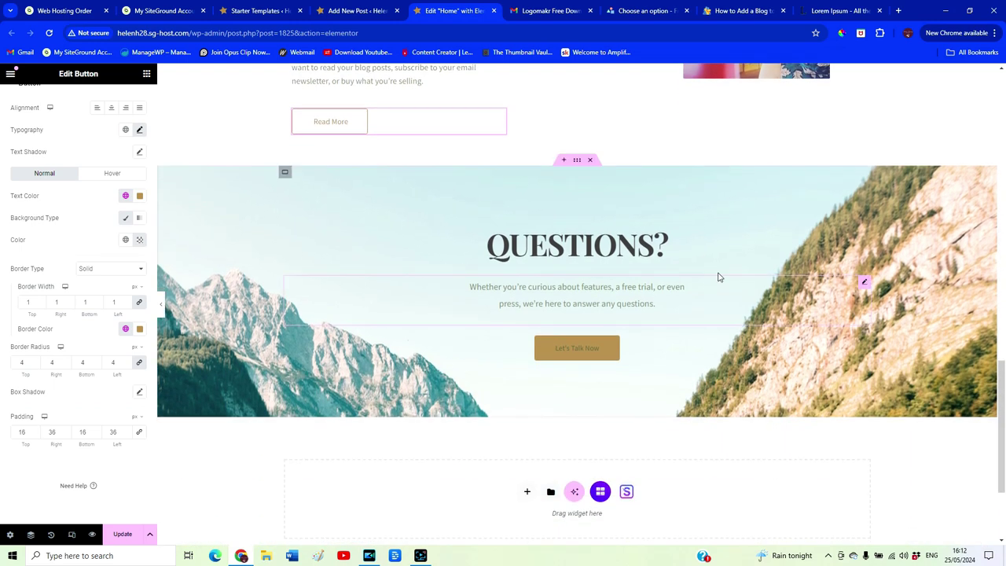
click(643, 222)
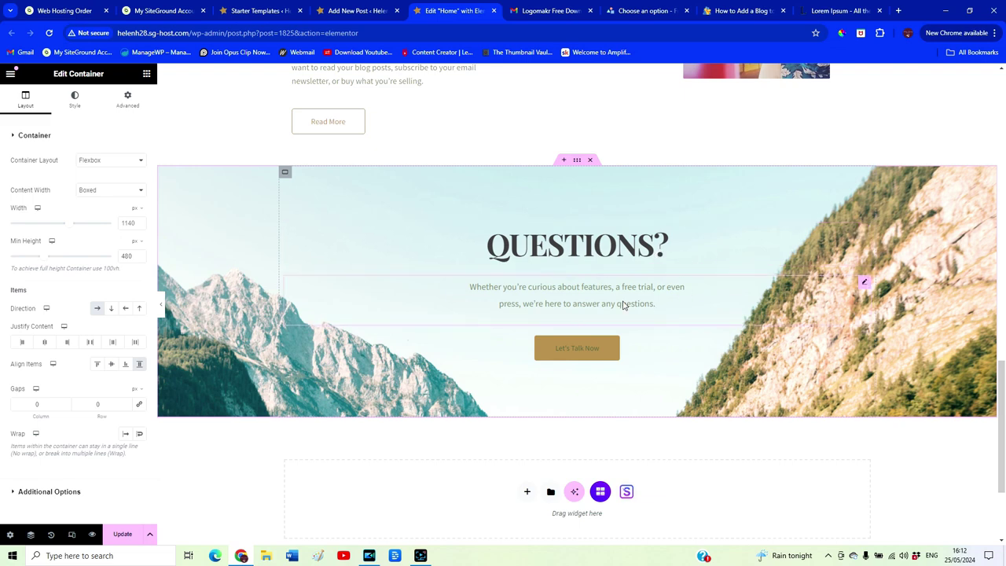
click(610, 352)
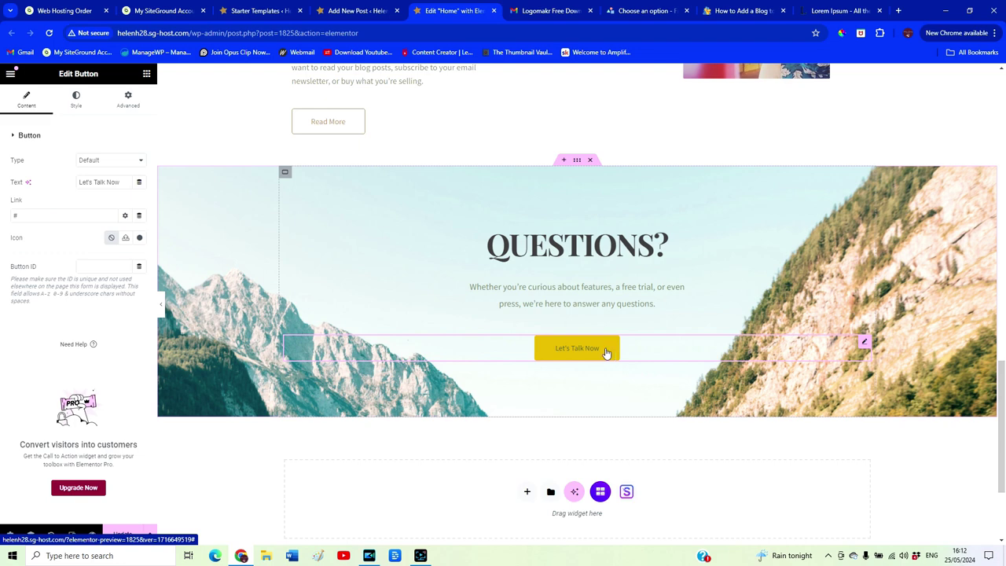
click(22, 216)
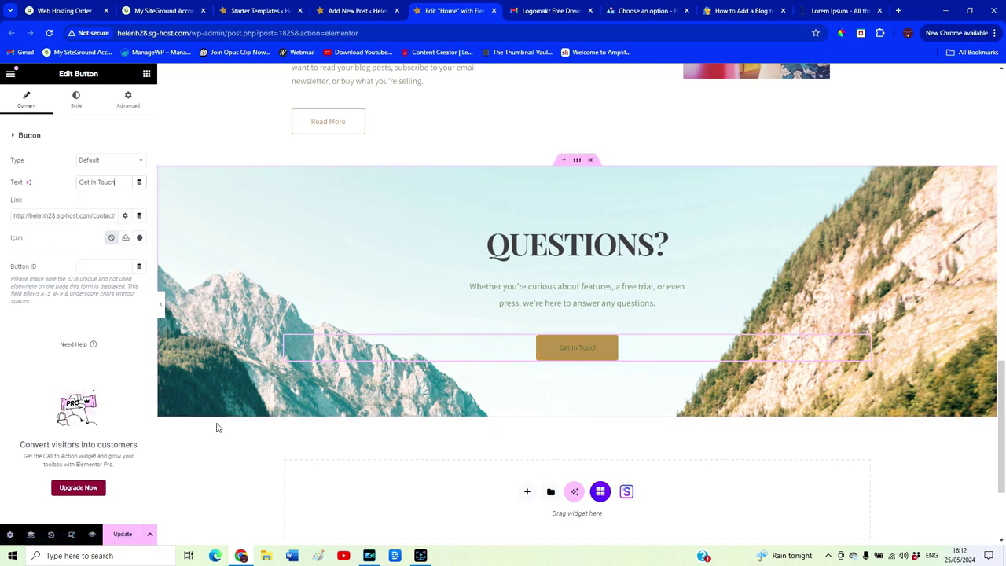
click(162, 307)
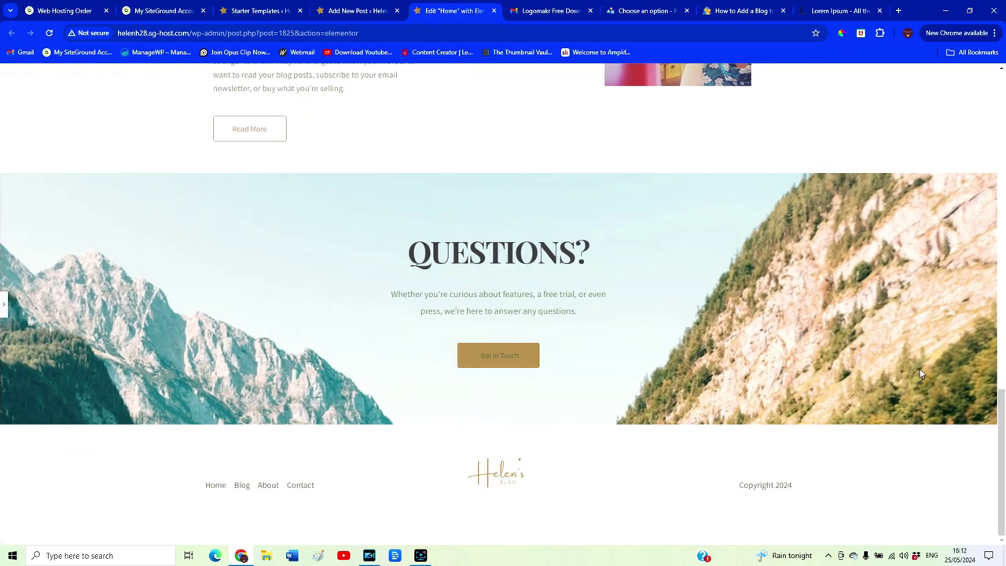
key(ctrl+p)
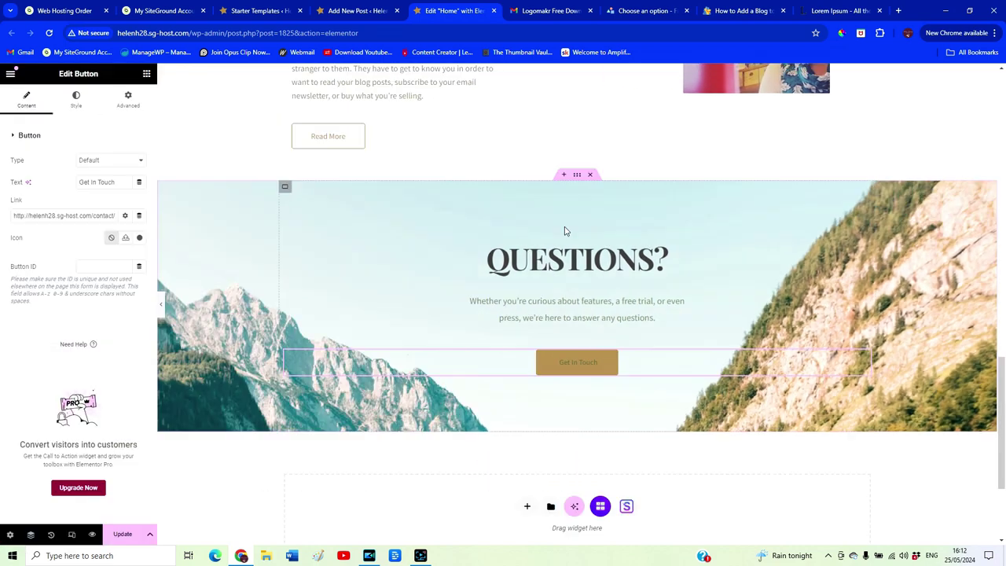
- Replace the Questions container's background image with contact-hero.jpg from the media library
click(577, 174)
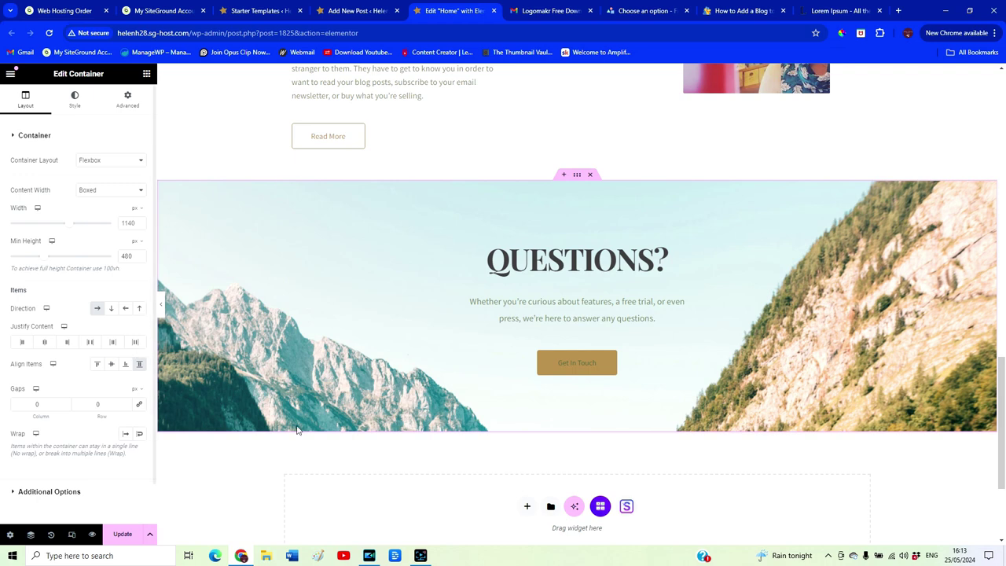
click(76, 104)
click(64, 262)
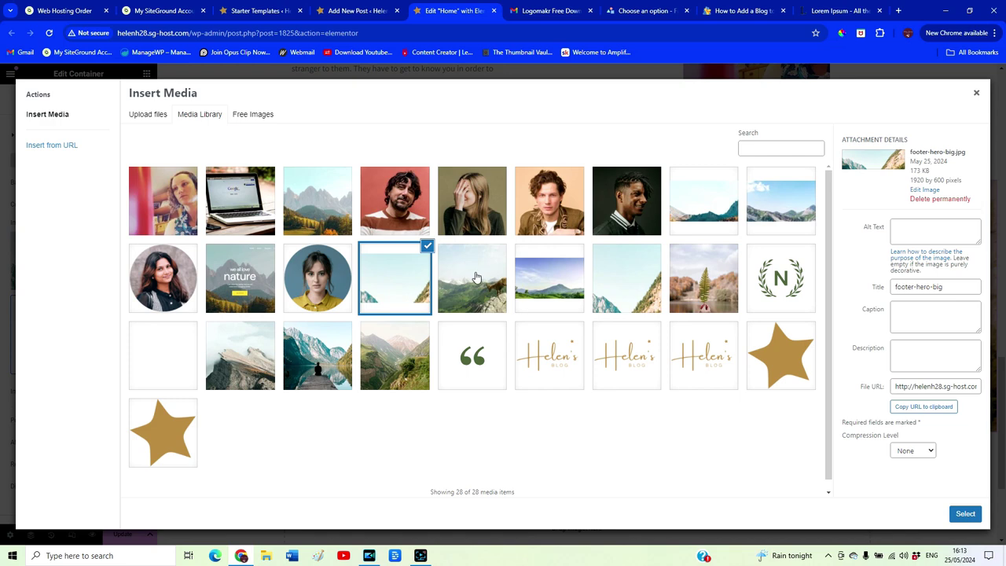
click(476, 277)
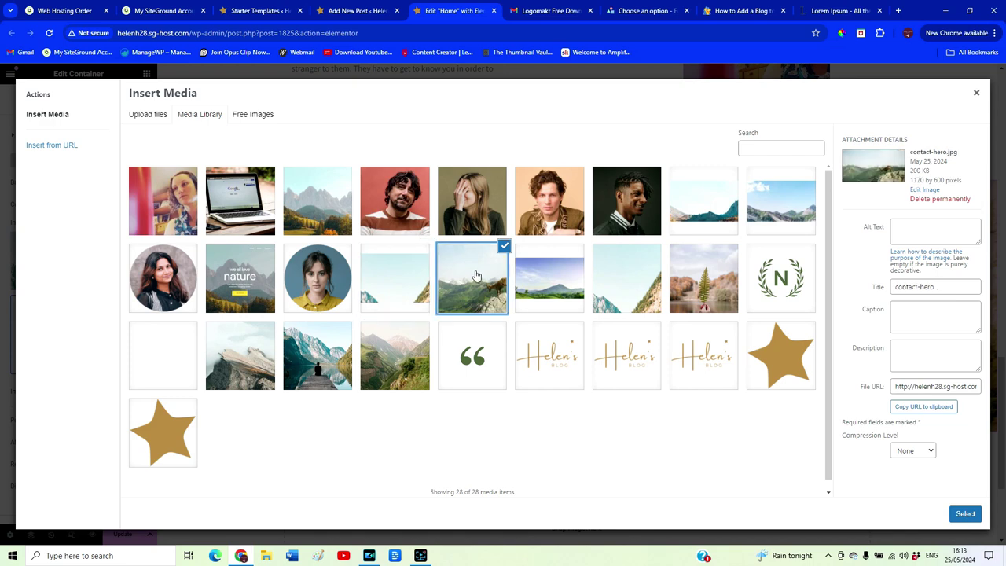
click(965, 517)
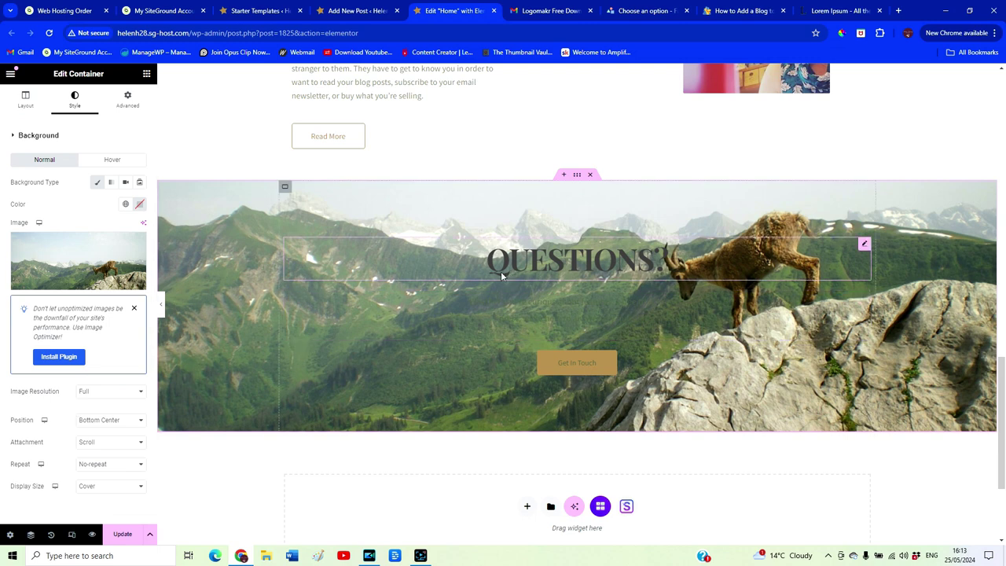
- Try the Contain and Auto display sizes on the Questions background image, and return it to Cover
scroll(65, 372, down, 1)
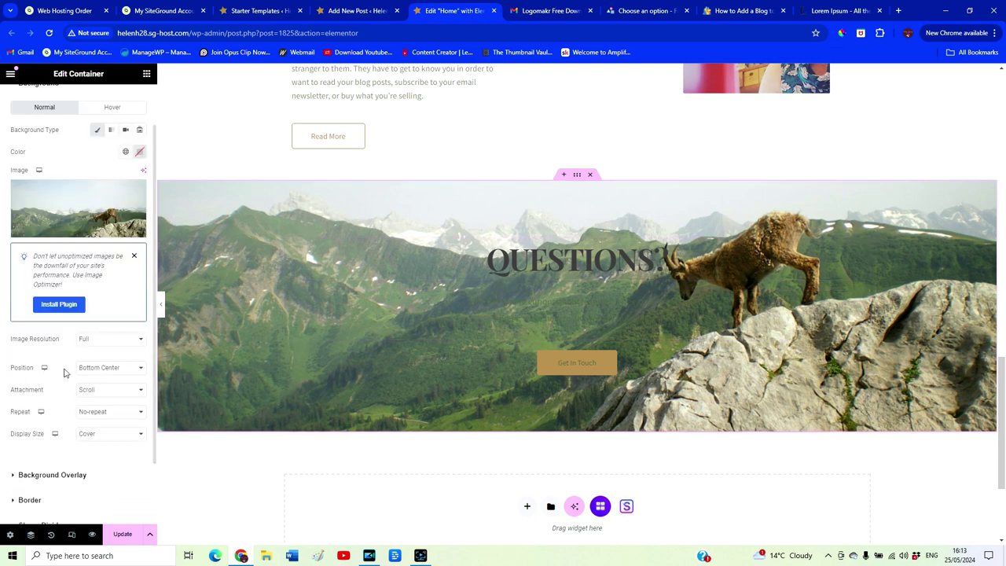
click(79, 435)
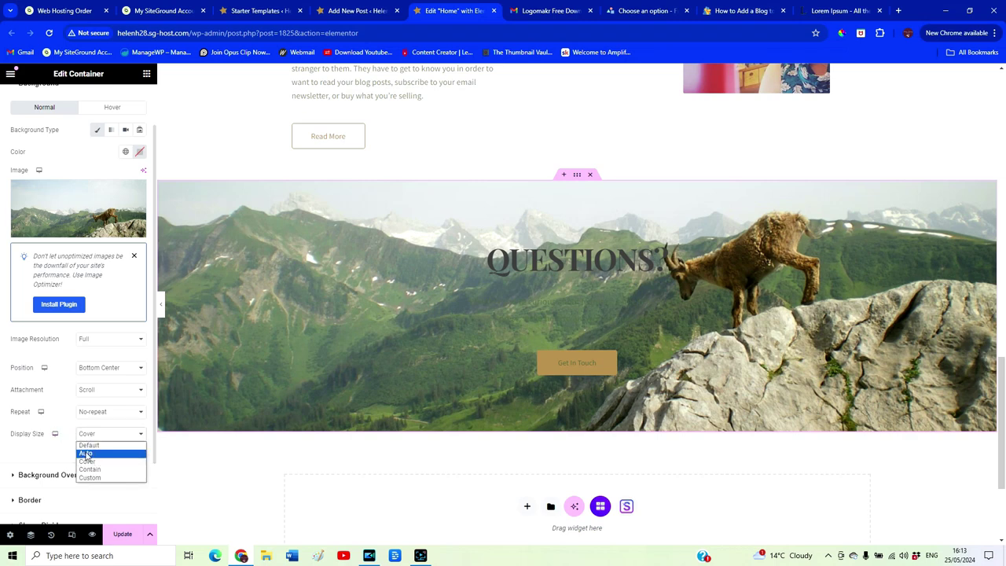
click(88, 469)
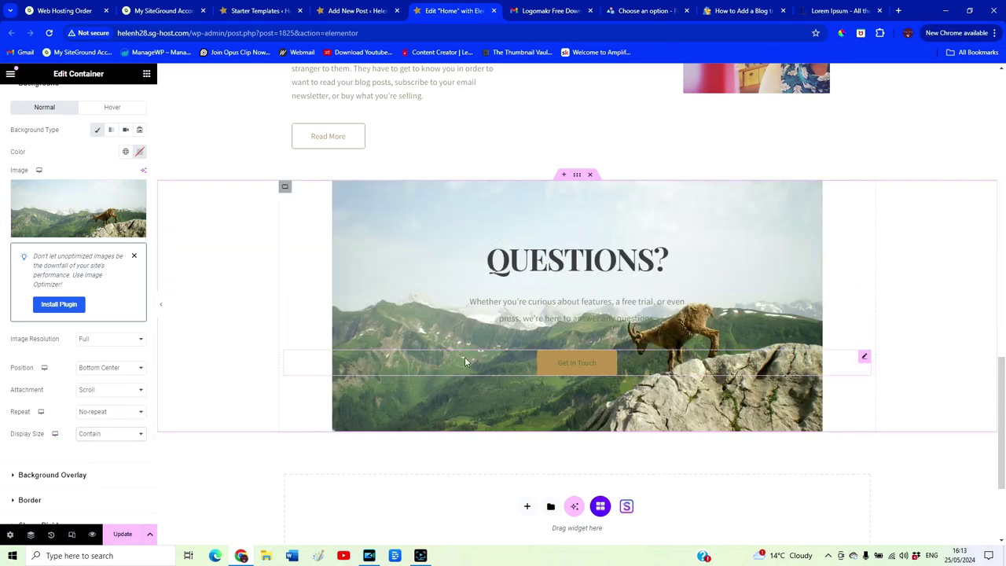
click(103, 434)
click(94, 453)
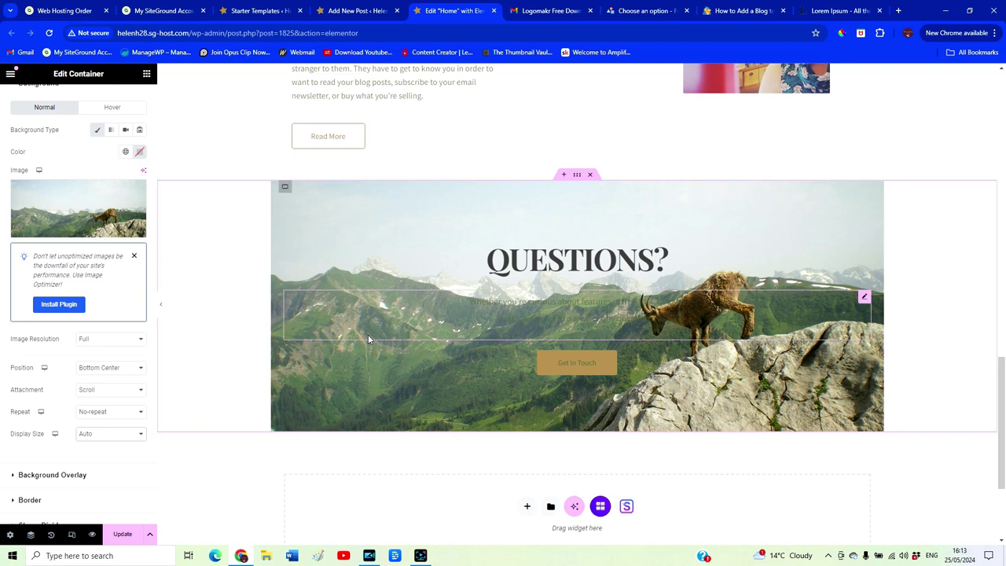
click(115, 437)
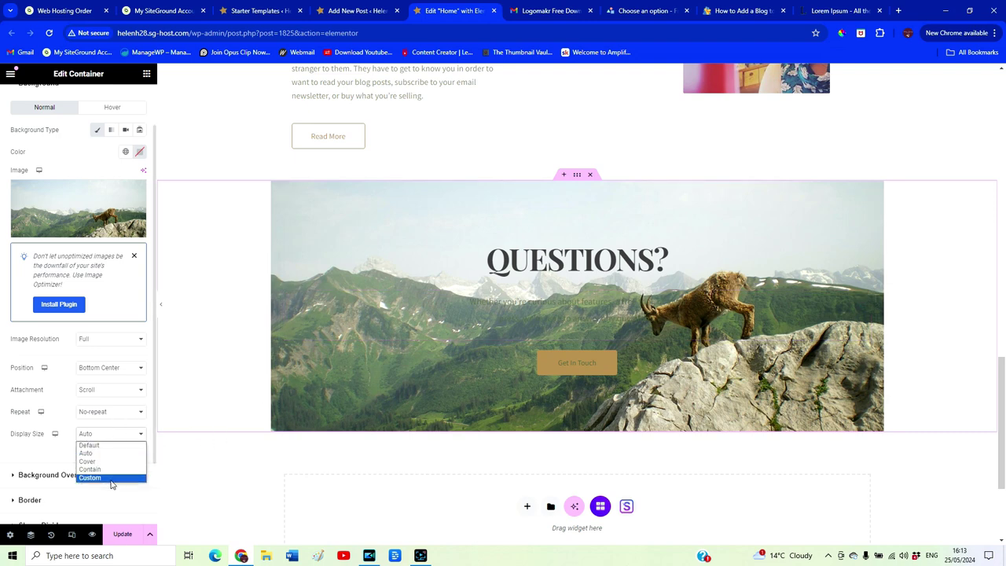
click(102, 461)
click(99, 415)
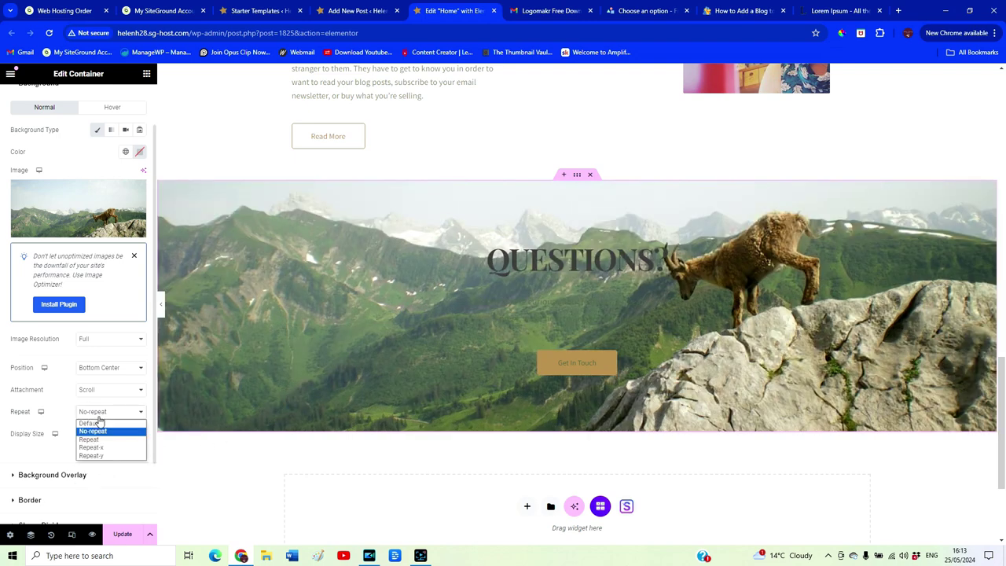
click(98, 419)
scroll(338, 334, down, 2)
scroll(338, 334, up, 2)
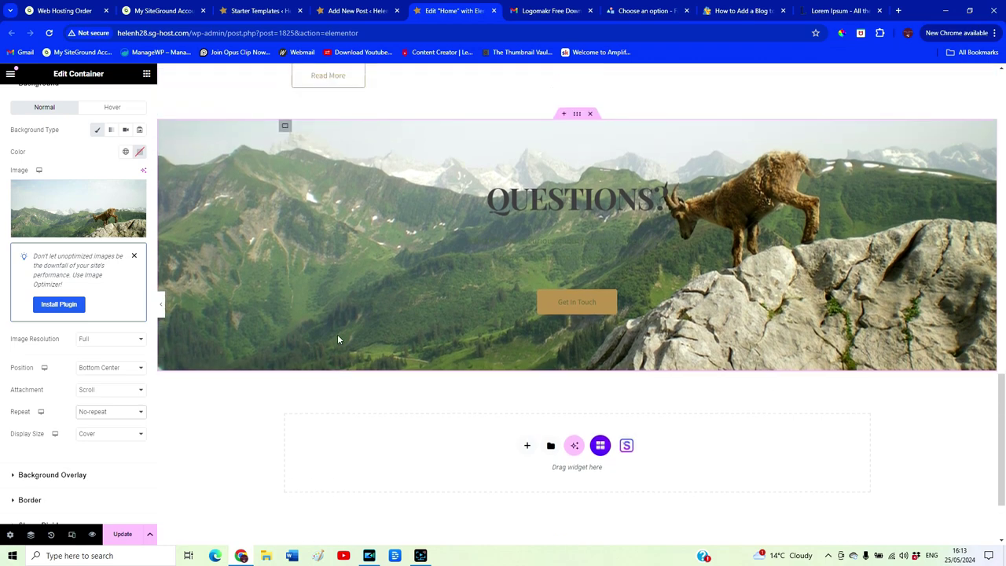
- Set the Questions background image's attachment to Fixed and check how it behaves while the page scrolls
click(132, 389)
click(107, 417)
scroll(267, 431, up, 3)
scroll(267, 431, down, 3)
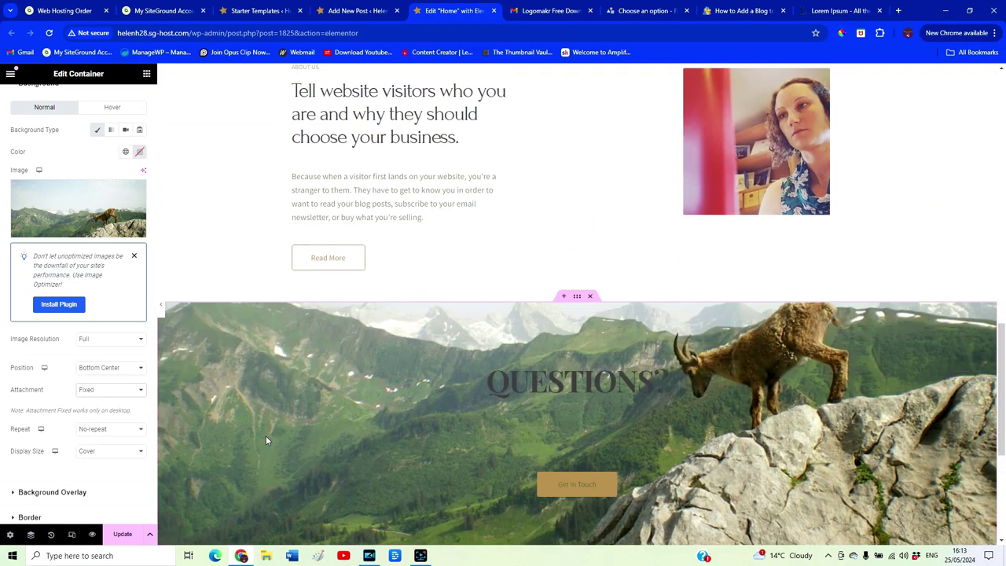
scroll(265, 436, up, 4)
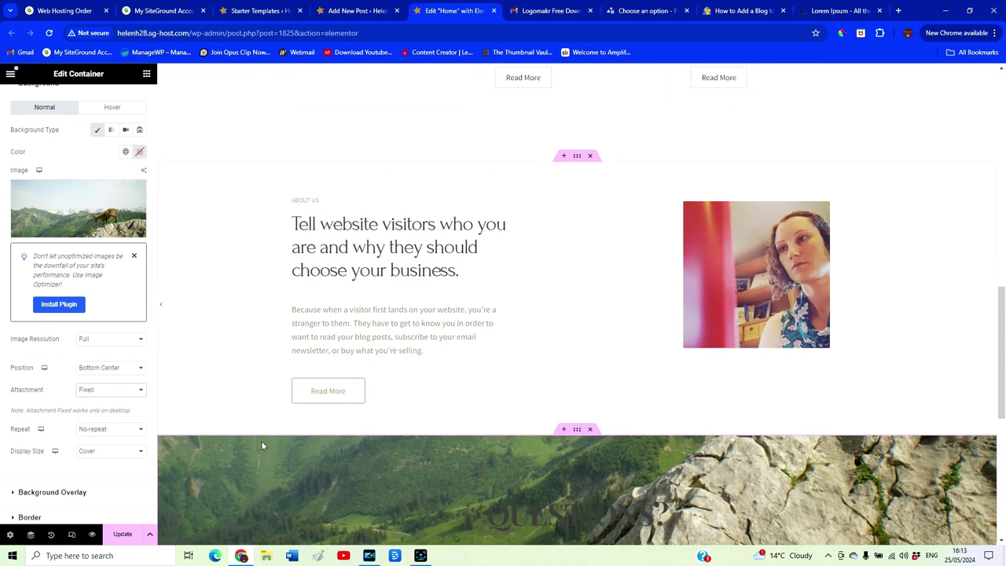
scroll(263, 444, down, 3)
scroll(263, 447, down, 1)
scroll(263, 447, up, 2)
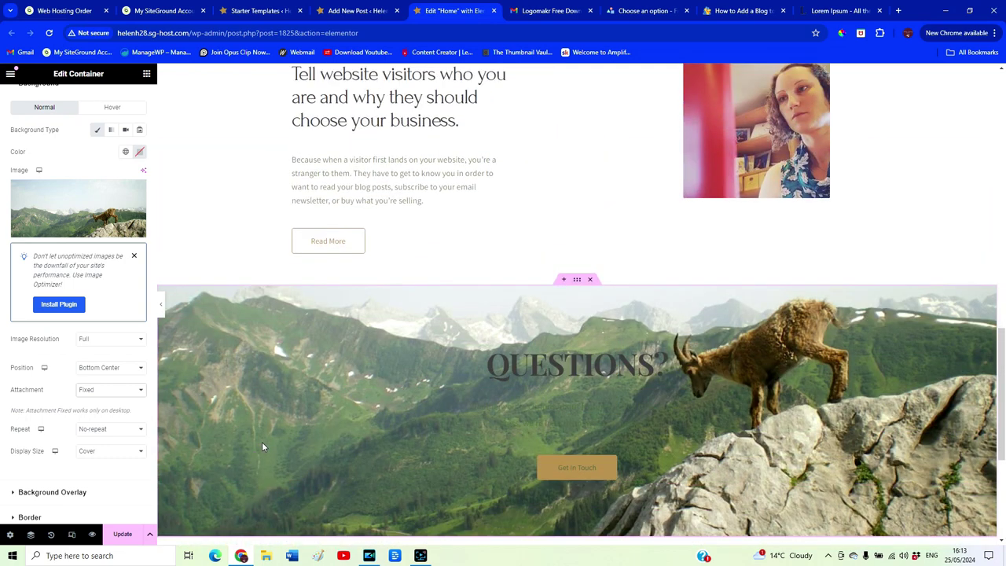
- Add a white classic background overlay to the Questions container with an opacity of 0.74
scroll(132, 448, down, 2)
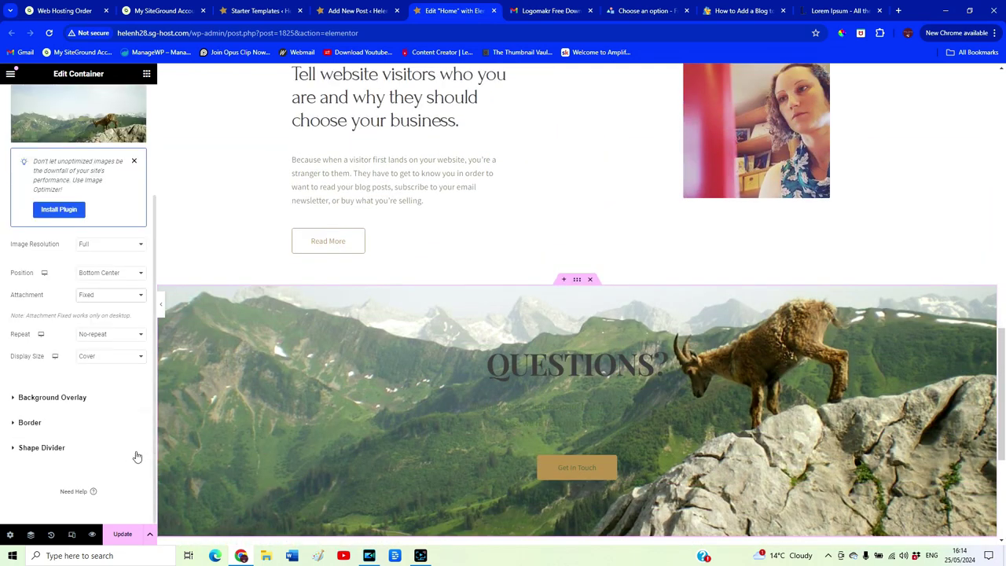
click(77, 399)
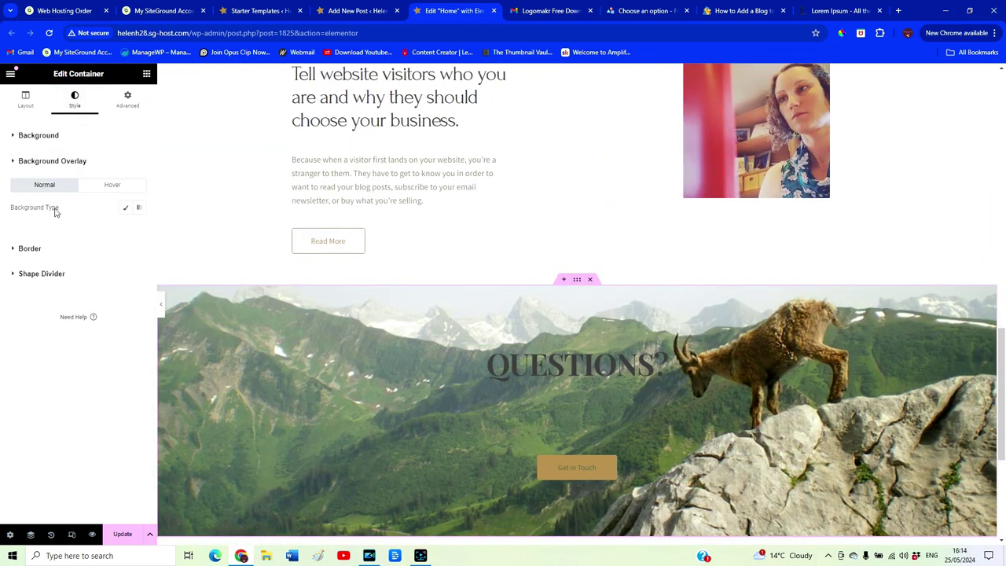
click(125, 207)
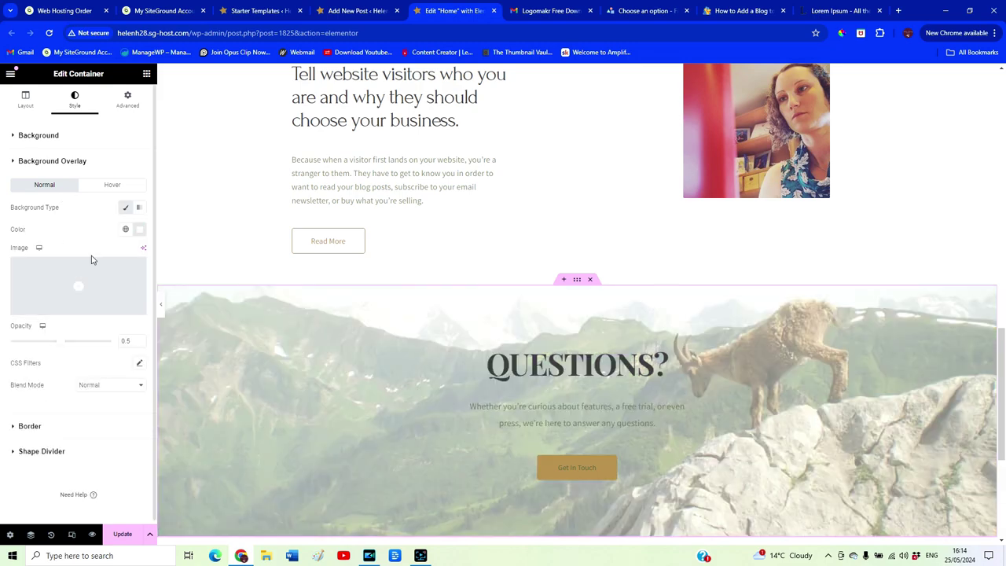
drag(64, 345, 91, 347)
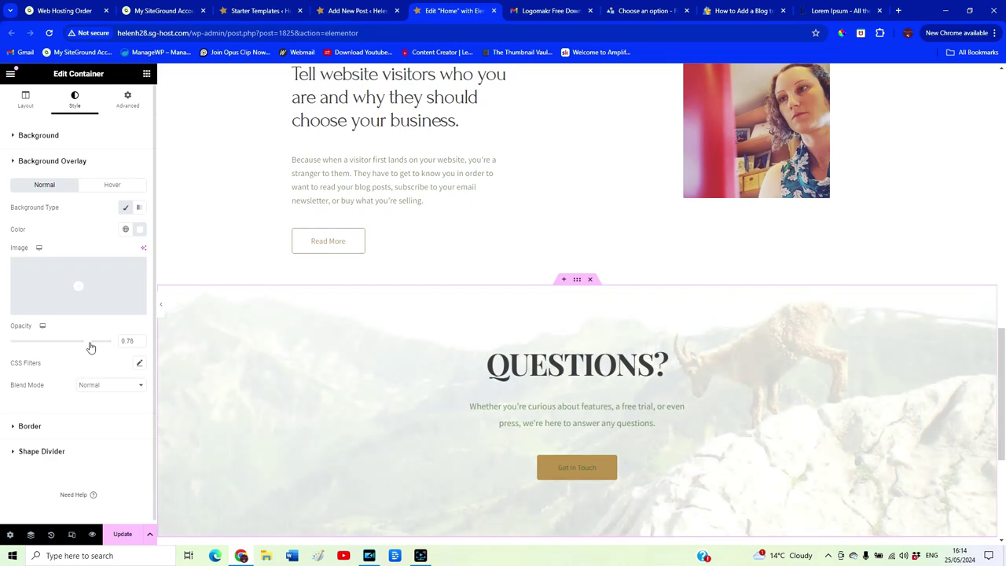
scroll(310, 476, down, 2)
scroll(310, 476, up, 3)
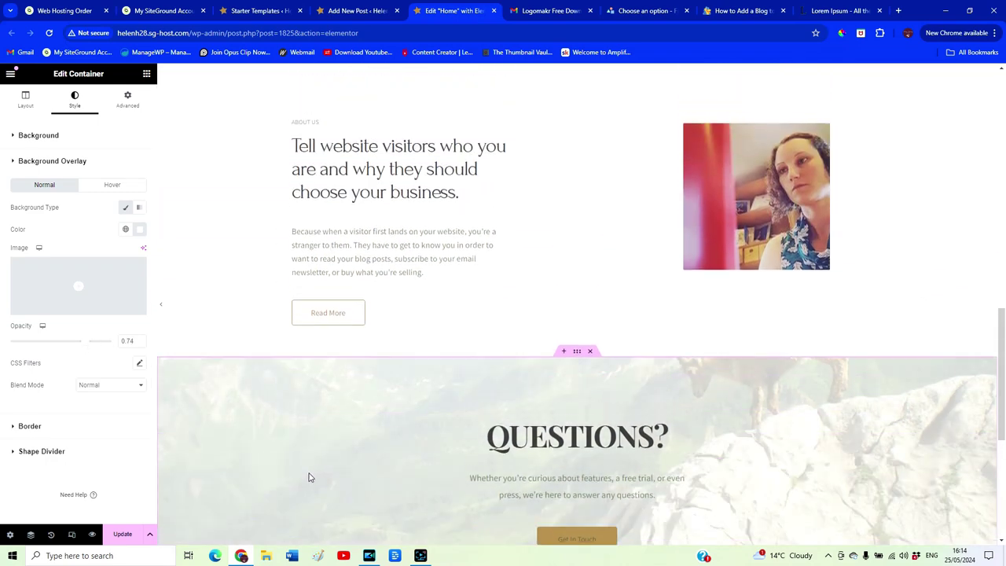
- Set the Get In Touch button's text color to white (#FFFFFF) and update the page
scroll(308, 478, down, 3)
click(565, 366)
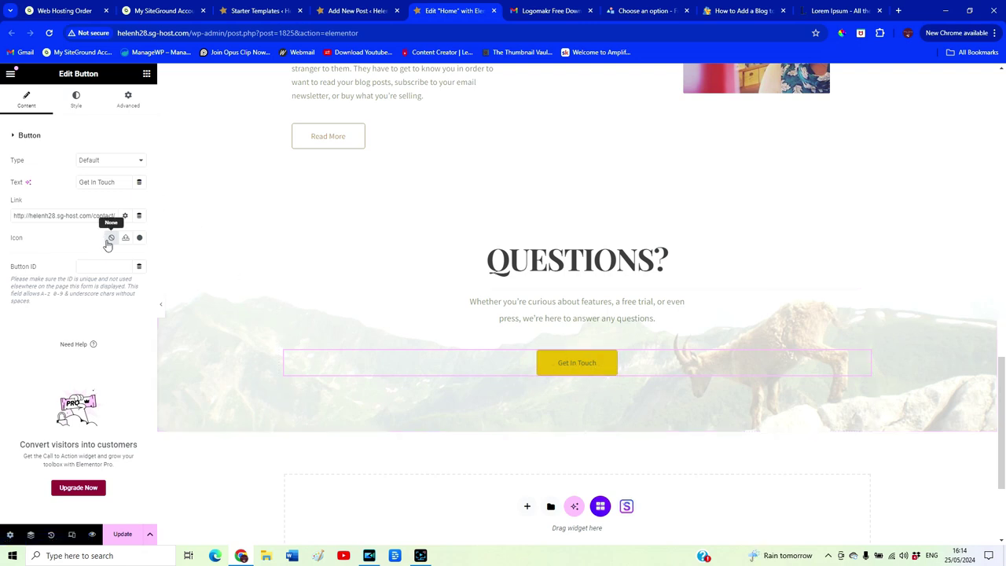
click(75, 107)
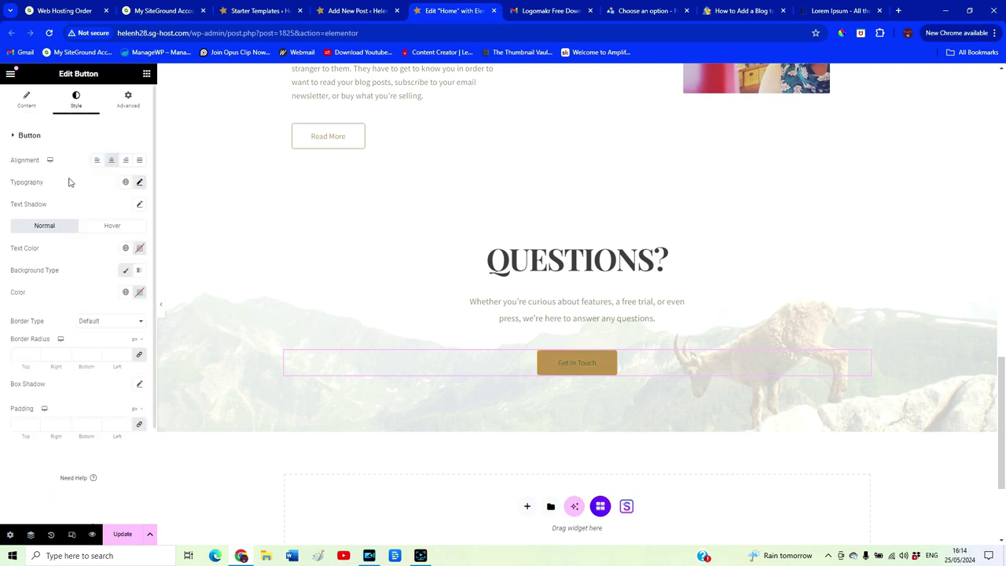
click(140, 248)
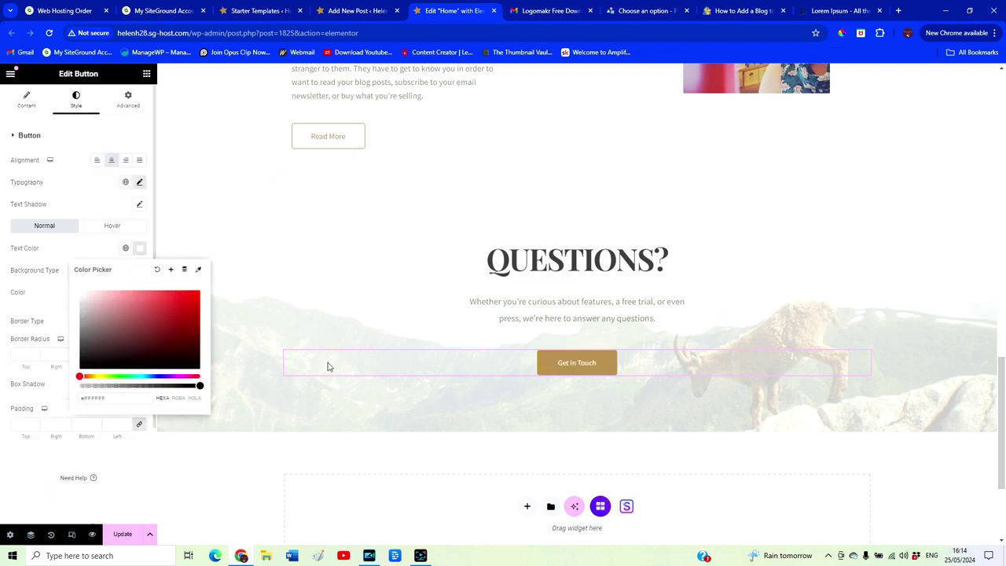
click(89, 254)
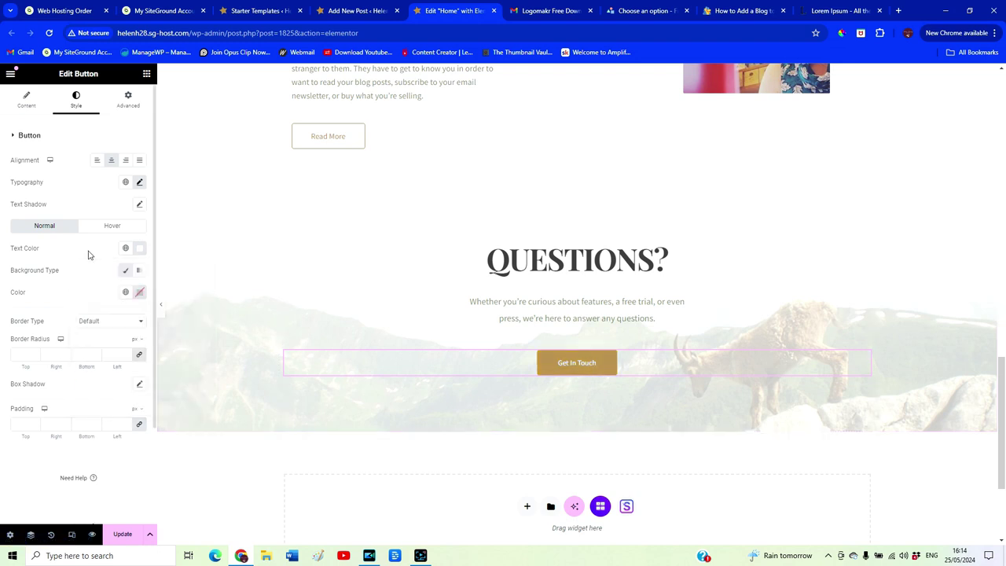
click(121, 536)
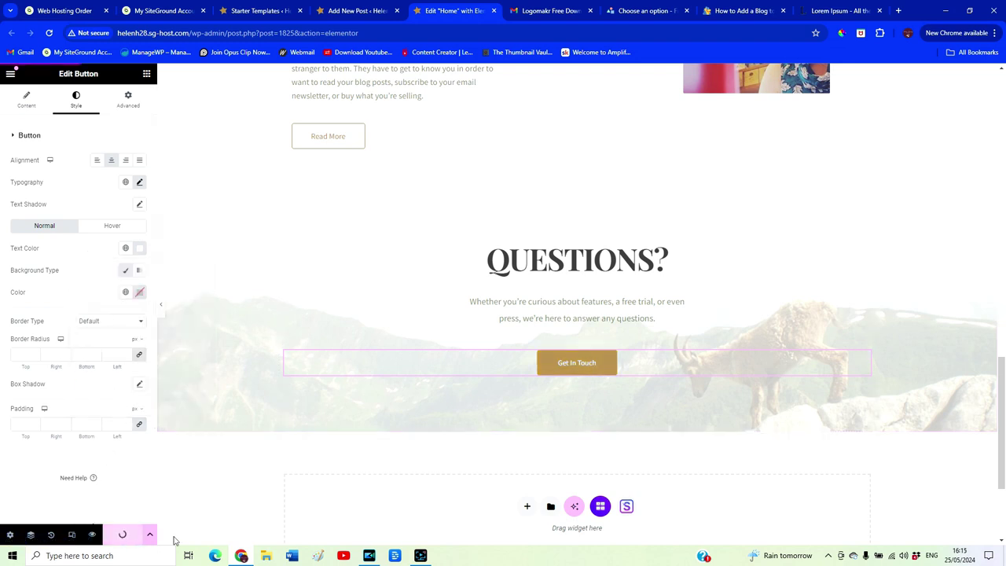
- Preview the home page without the editing panel, from the hero section down to the footer
click(162, 306)
scroll(1003, 411, up, 1)
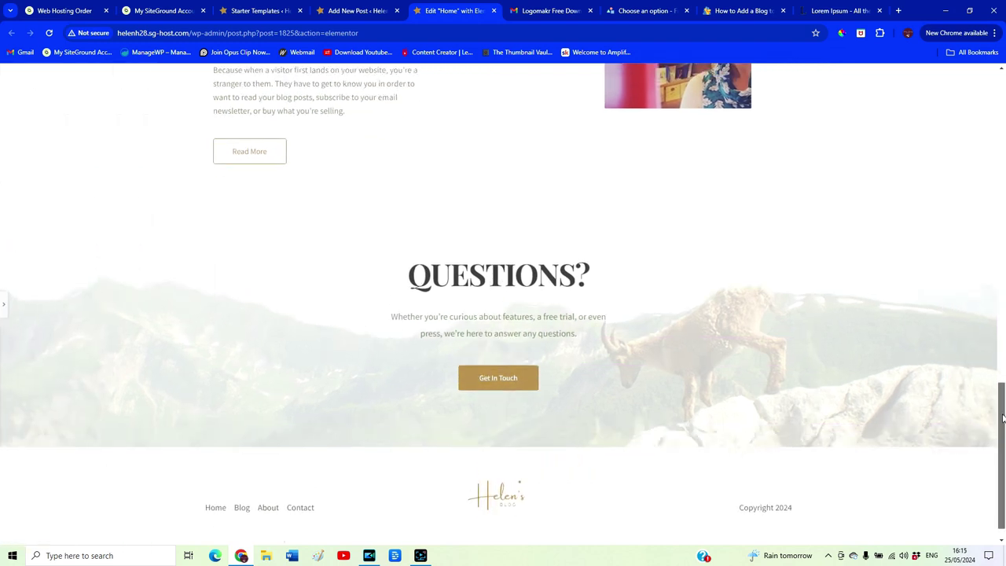
scroll(993, 449, down, 1)
drag(1002, 457, 1001, 138)
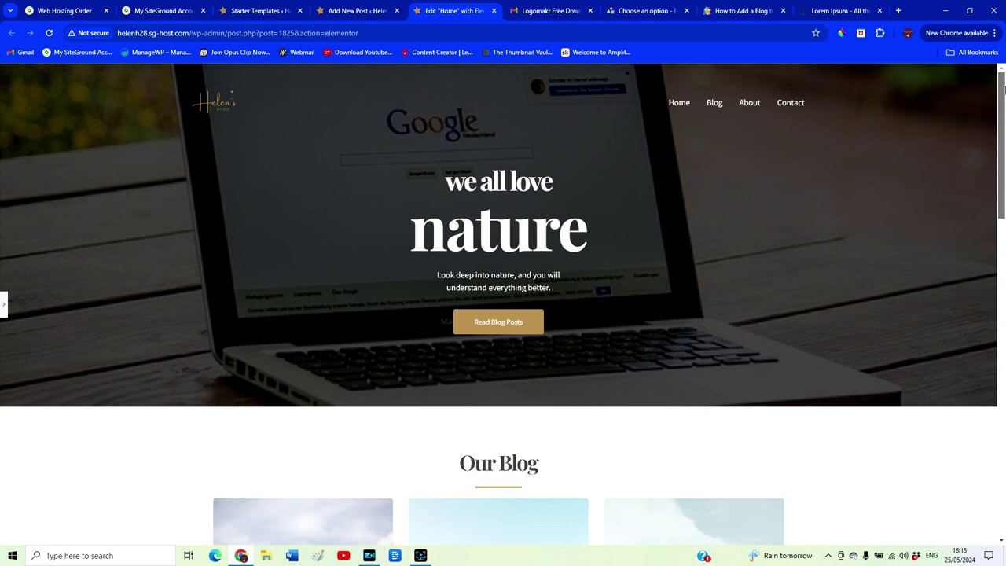
drag(1002, 94, 960, 435)
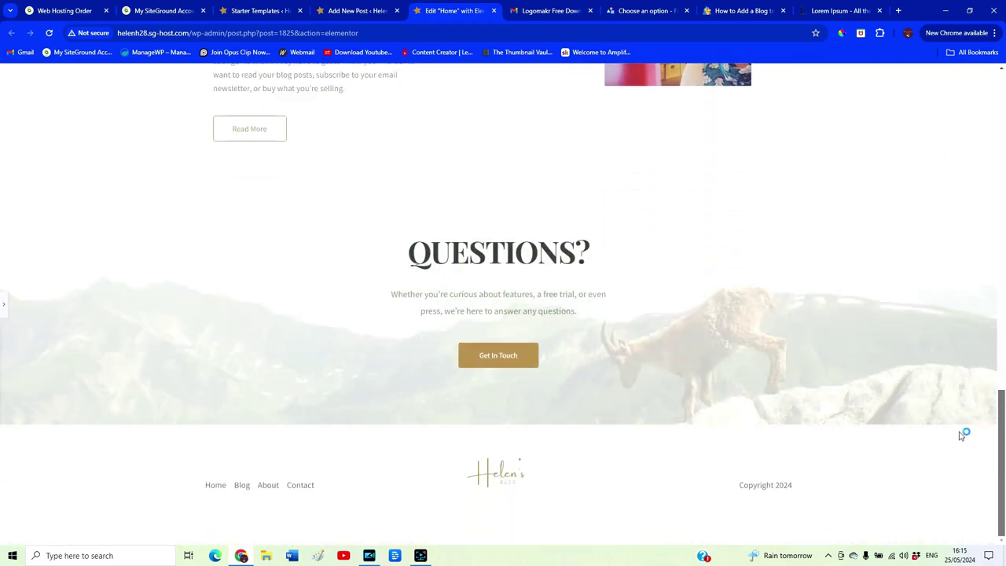
drag(1001, 462, 1002, 142)
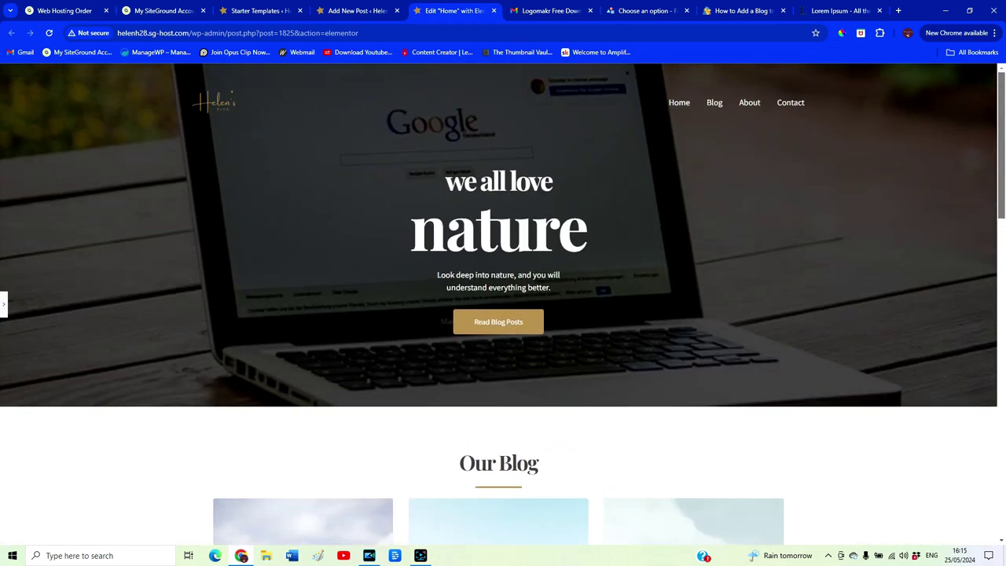
- Restore the editing panel, go to the WordPress list of pages and open the About page for Elementor editing in a new tab
key(ctrl+p)
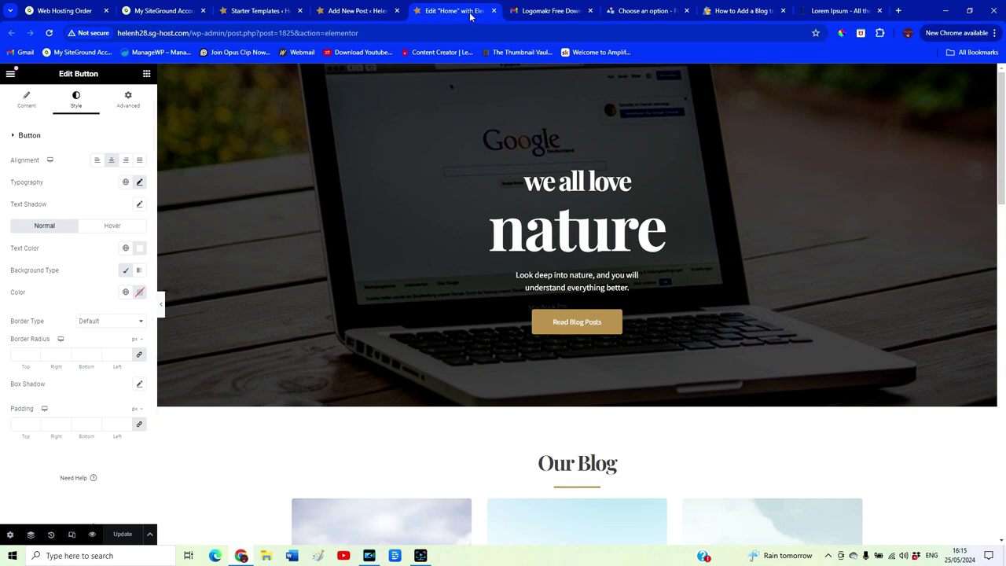
click(369, 13)
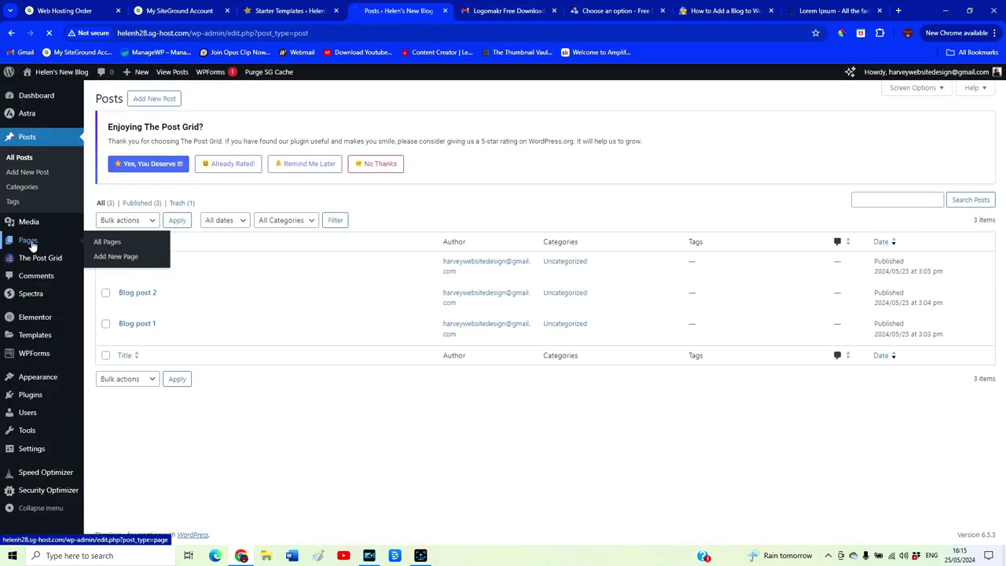
click(31, 240)
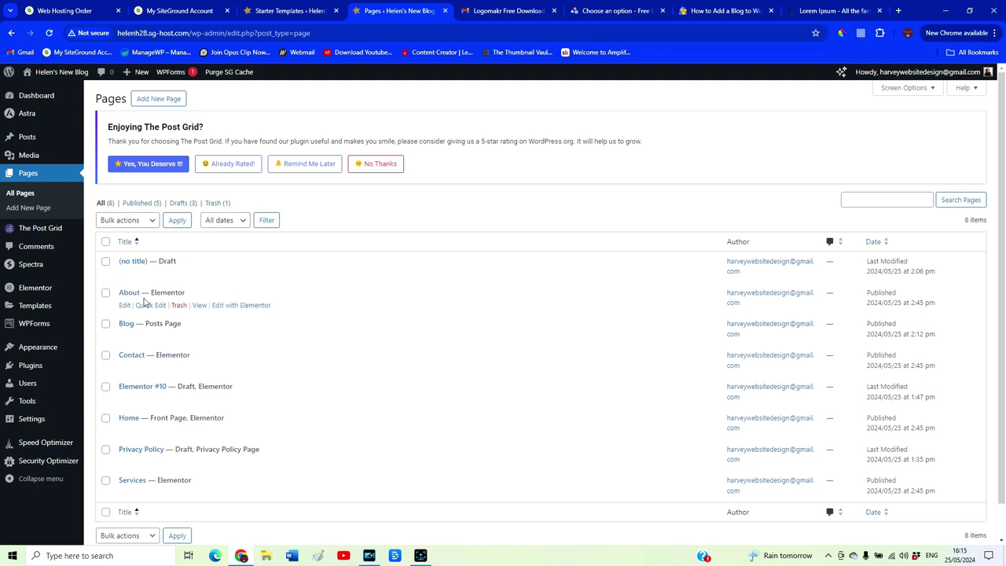
click(231, 308)
right_click(232, 309)
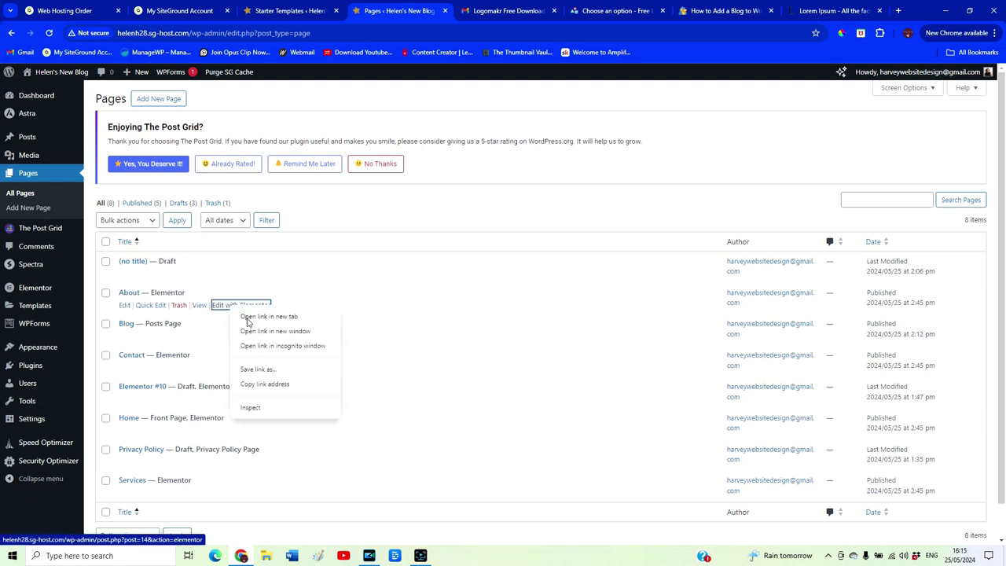
click(247, 317)
click(440, 14)
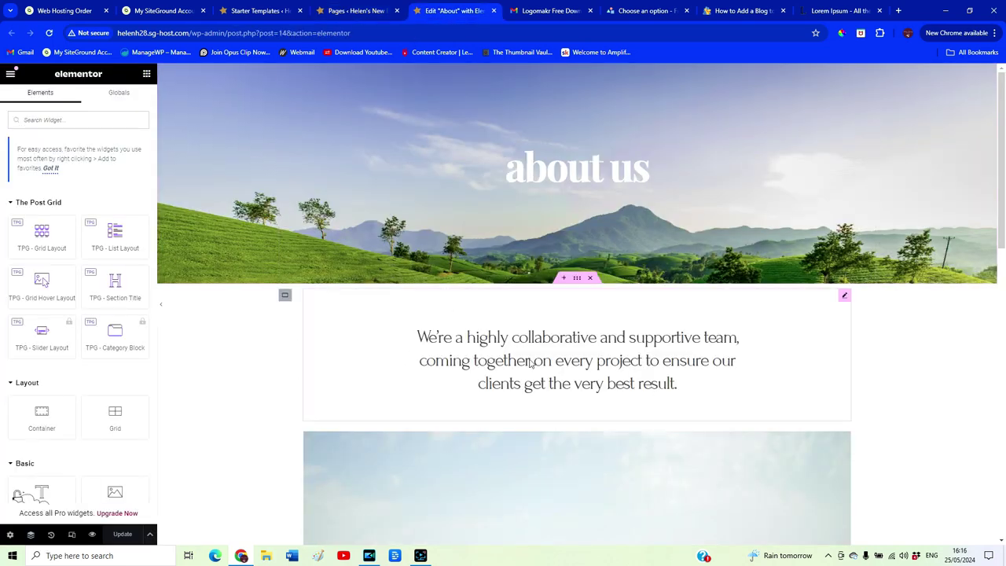
- Look over the About page's layout and examine the hero container's background image settings
scroll(950, 281, down, 3)
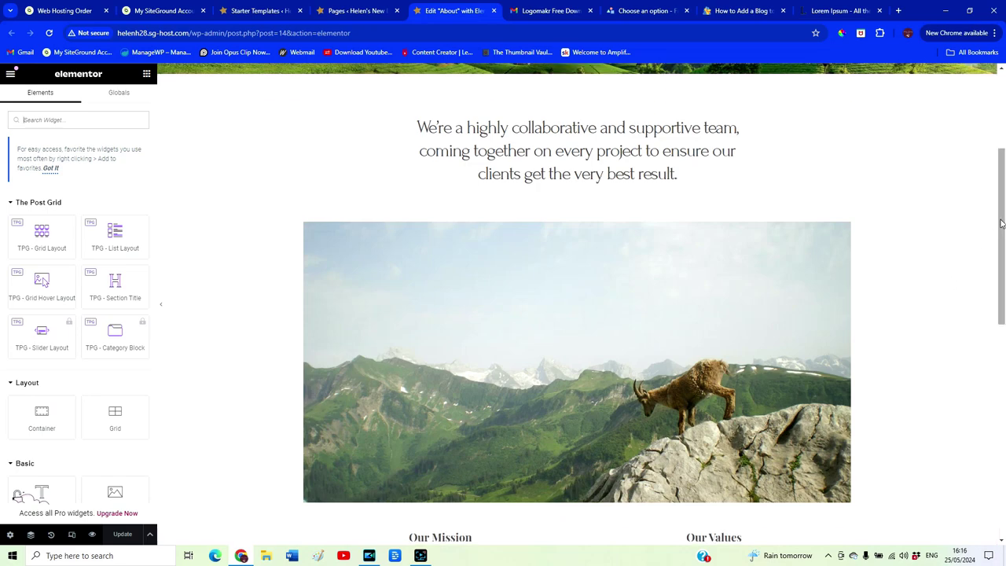
scroll(989, 173, up, 3)
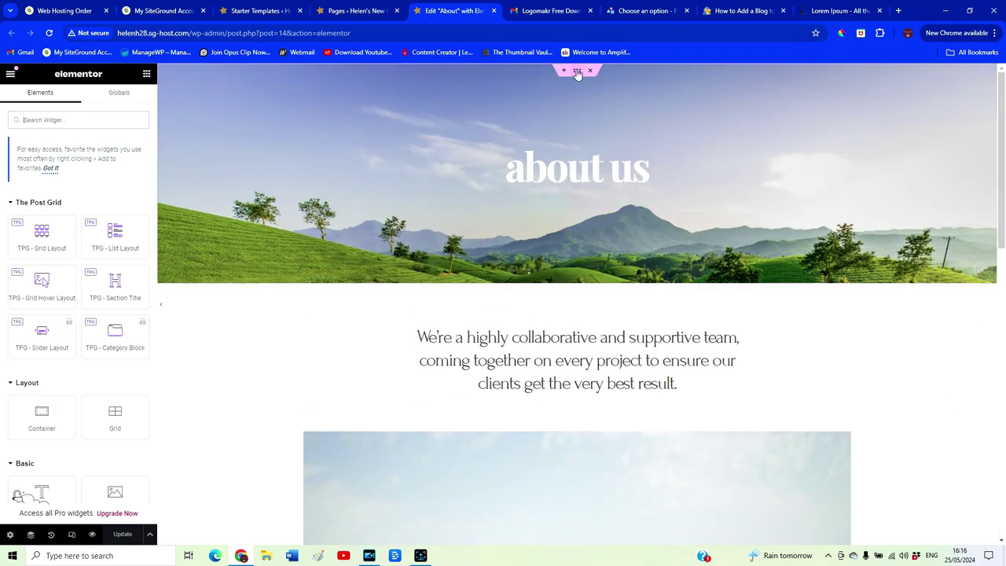
scroll(577, 70, down, 3)
scroll(577, 69, up, 3)
click(280, 114)
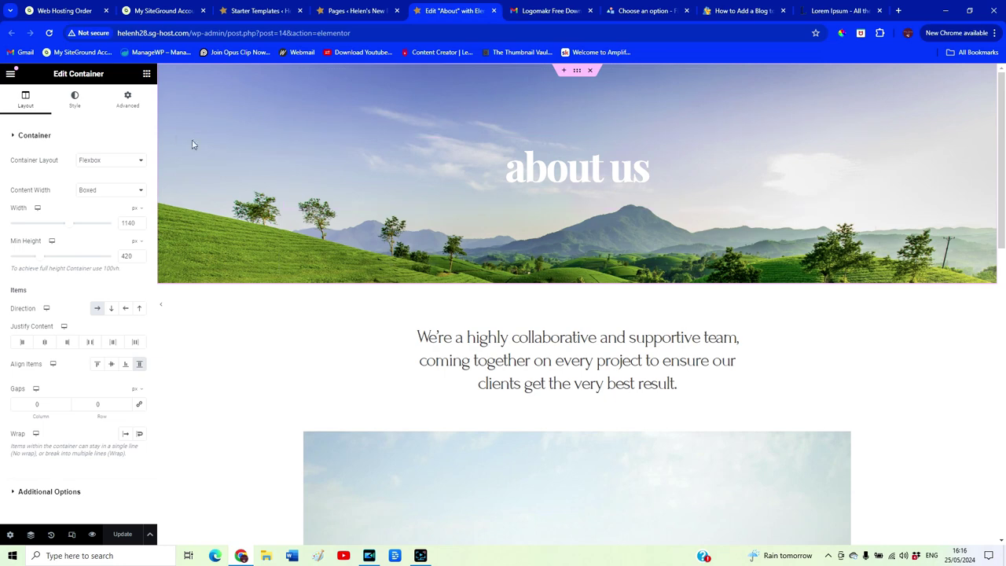
click(74, 105)
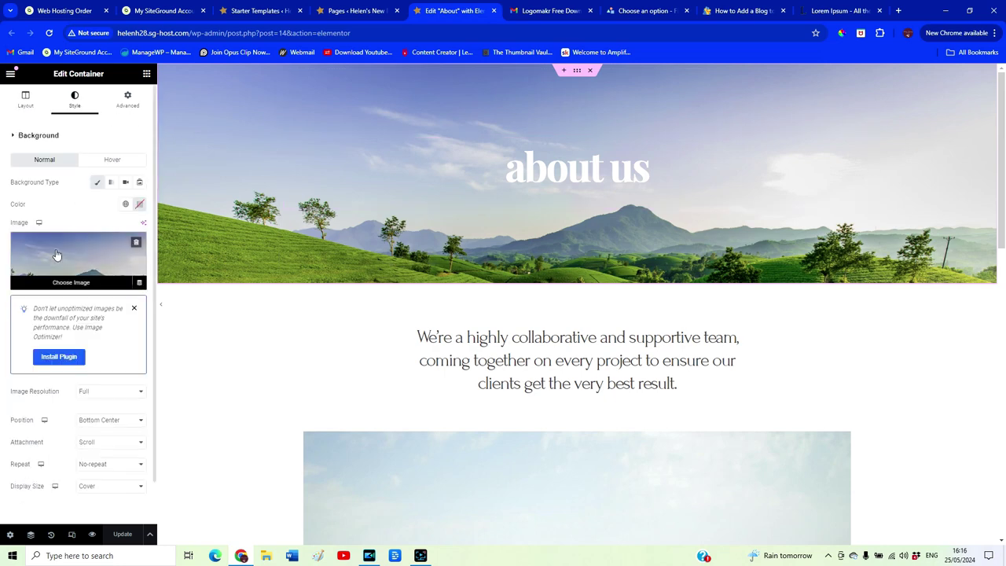
- Change the About page's hero heading from "about us" to "about me"
click(577, 167)
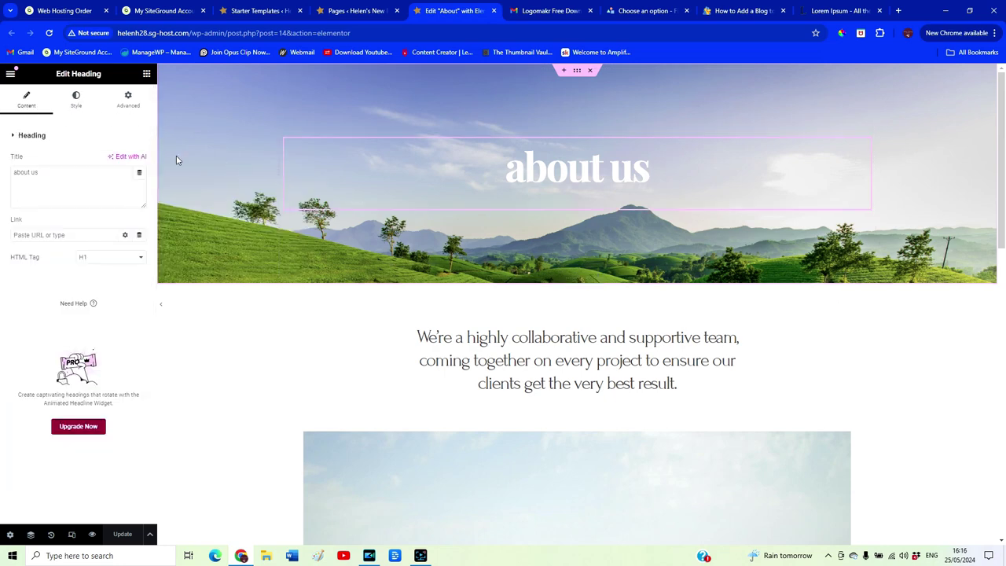
click(61, 172)
key(BackSpace)
key(BackSpace)
text(me)
- Inspect the About page's intro text, mountain goat image, Our Mission and Our Values headings, and testimonial
click(454, 360)
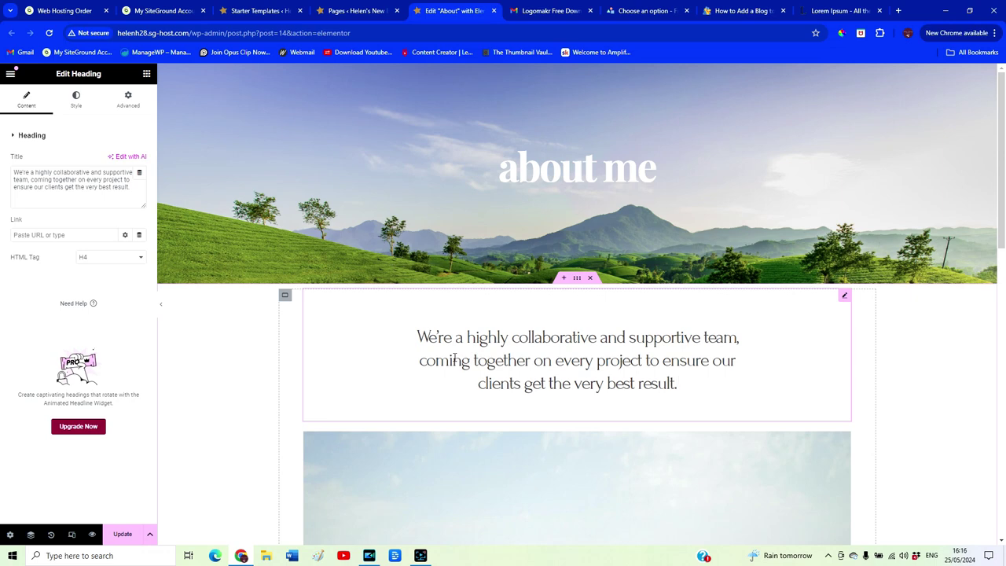
scroll(454, 360, down, 3)
click(463, 350)
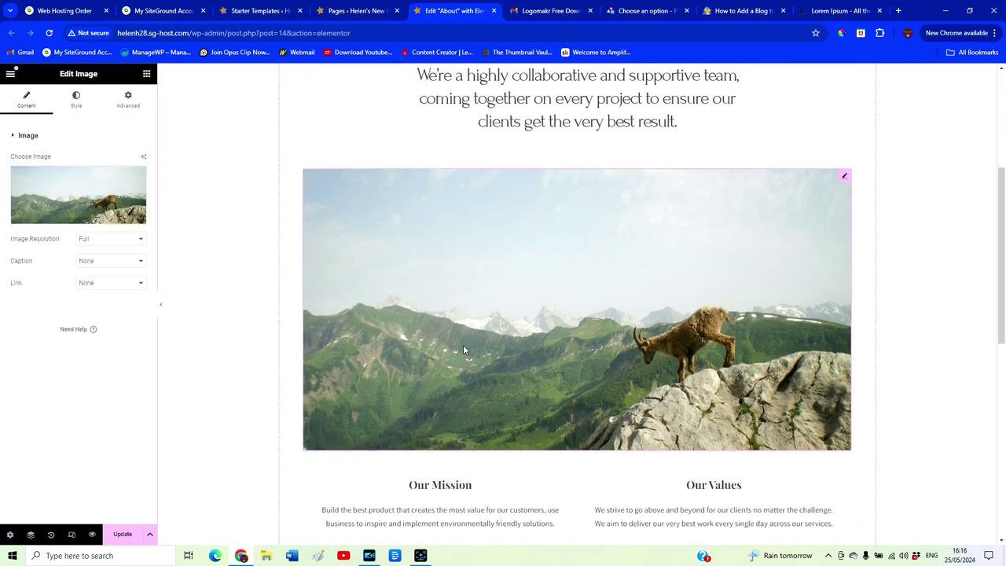
scroll(464, 350, down, 3)
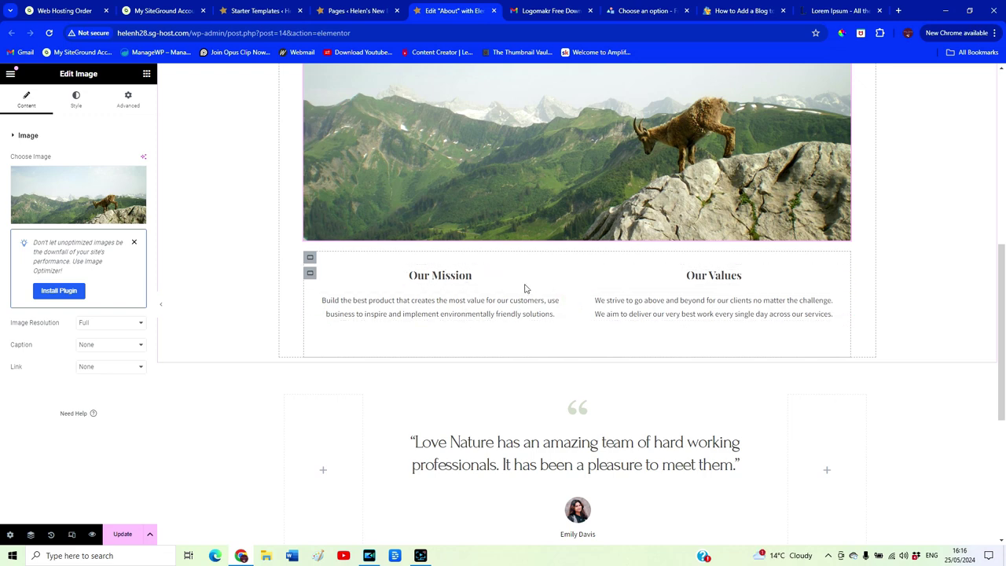
click(464, 279)
click(720, 276)
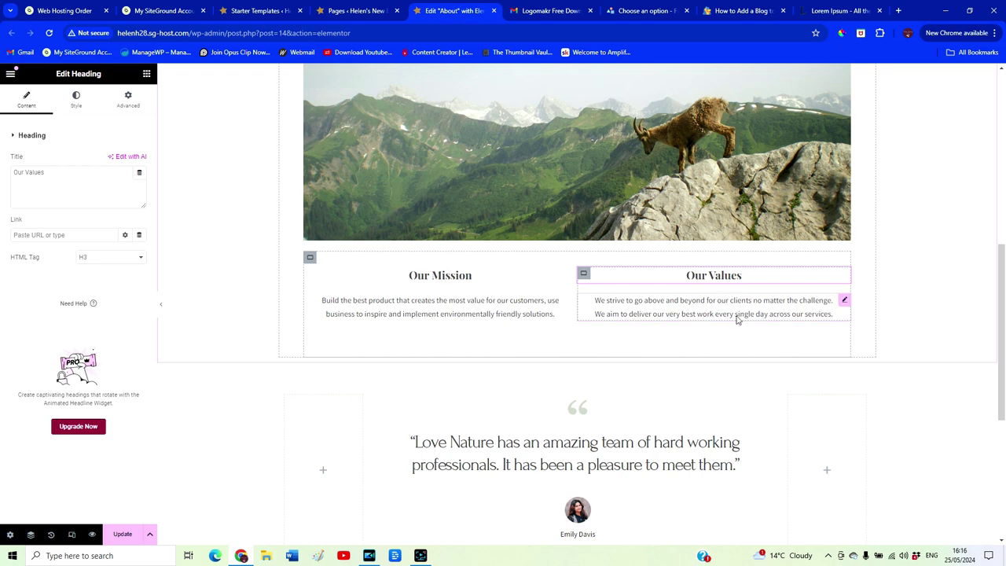
scroll(735, 319, down, 3)
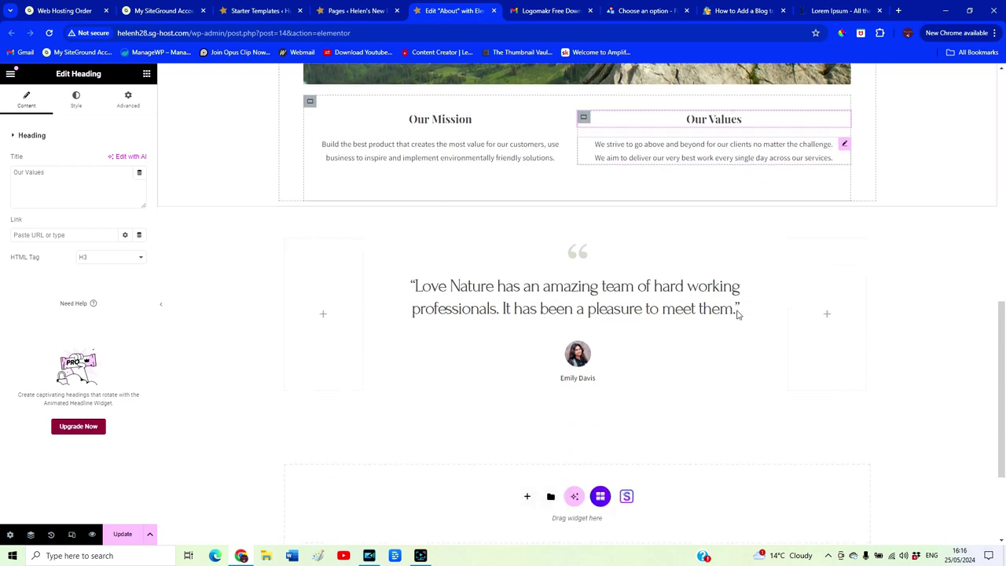
- Preview the About page without the editing panel, from its footer up to the hero and down through the content
click(161, 305)
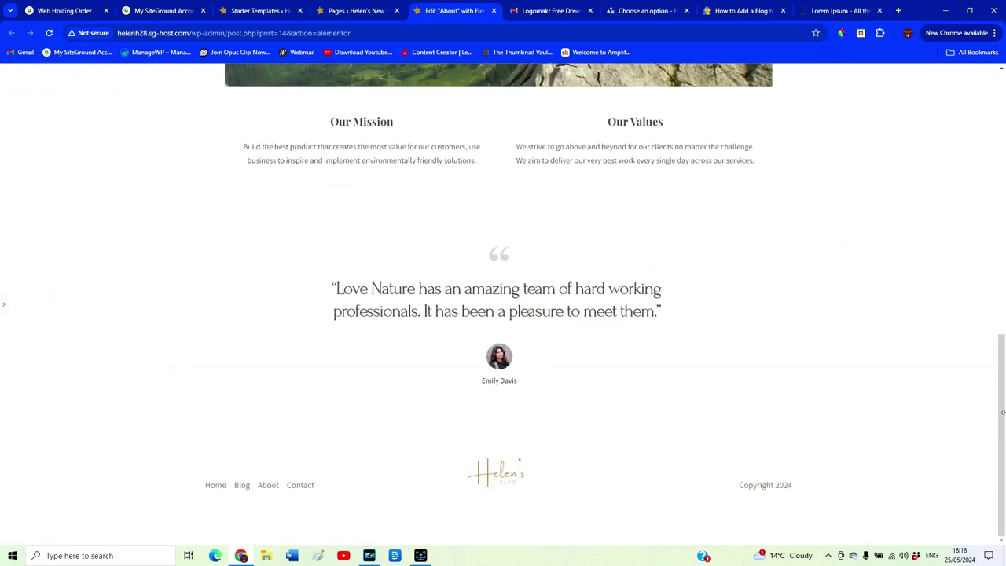
drag(1000, 408, 1003, 142)
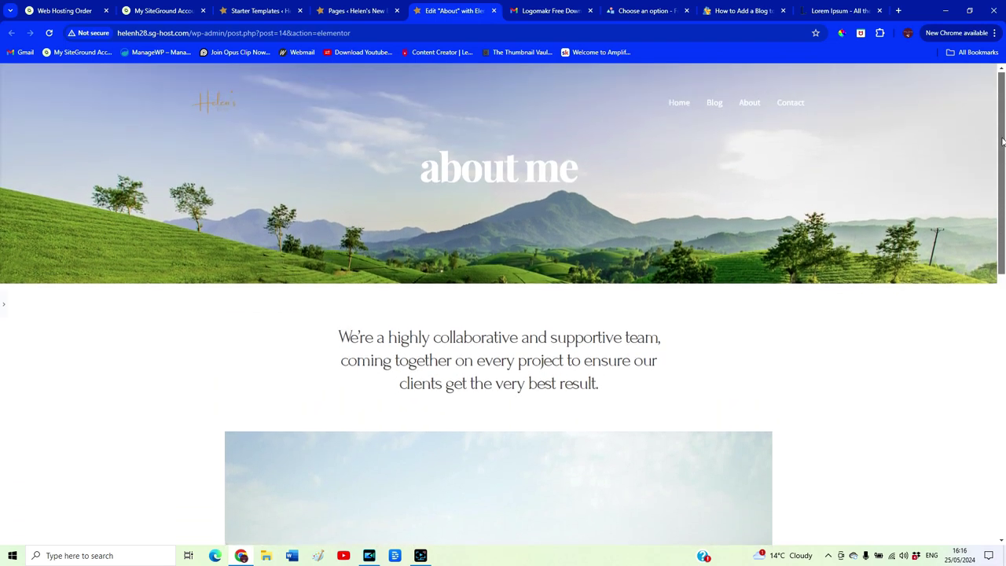
drag(1003, 144, 1002, 333)
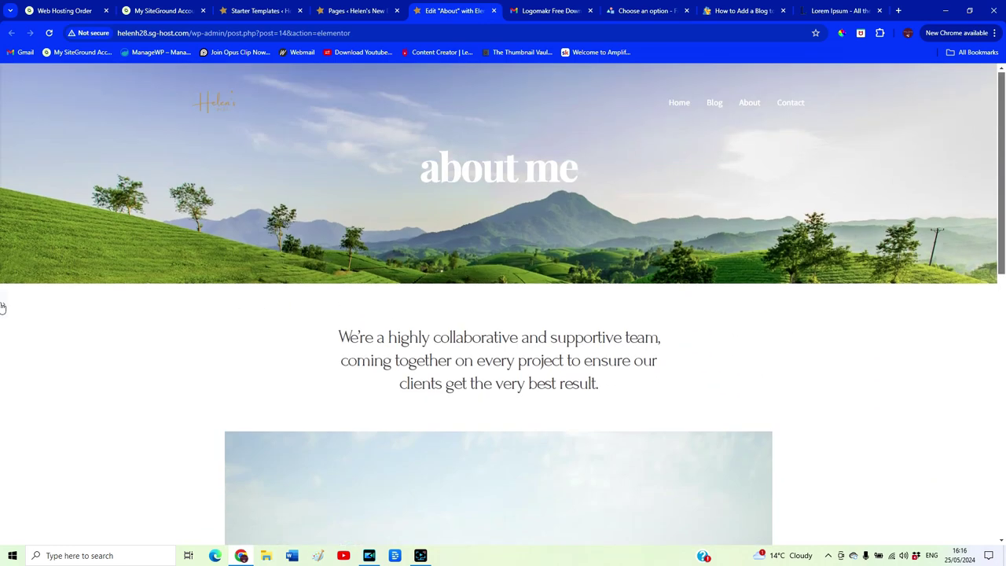
- Restore the editing panel, update the About page and exit the Elementor editor
click(4, 304)
click(126, 536)
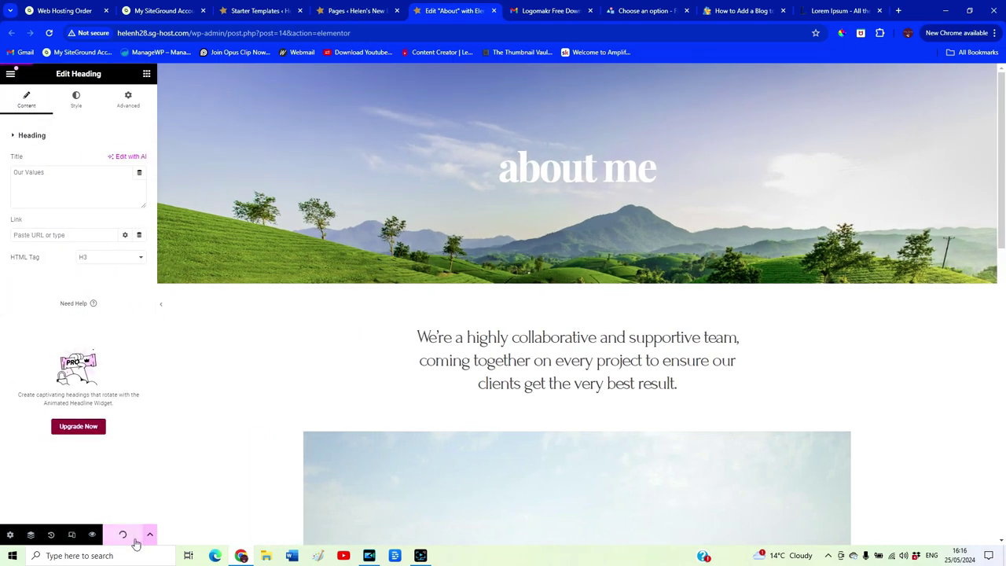
click(10, 73)
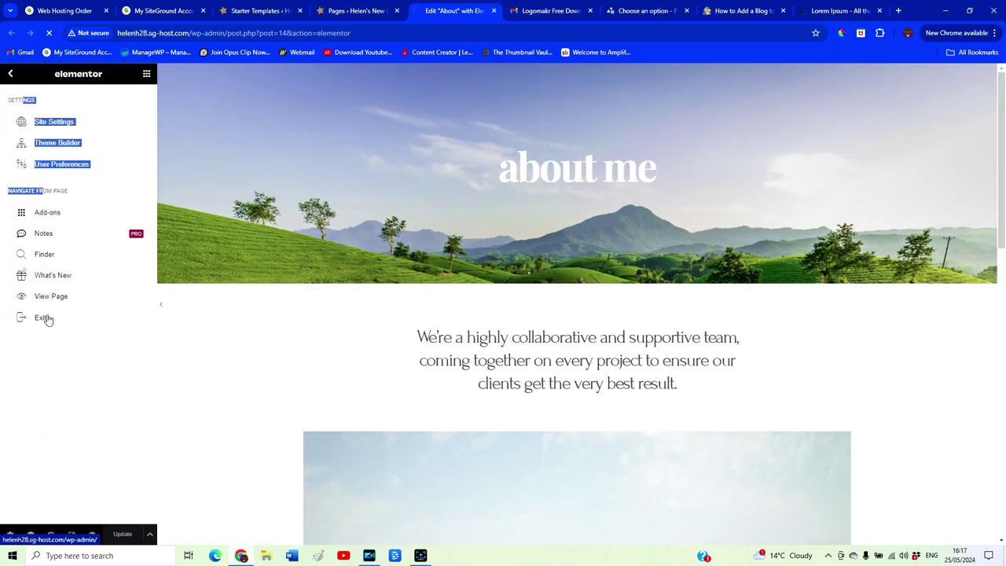
click(50, 316)
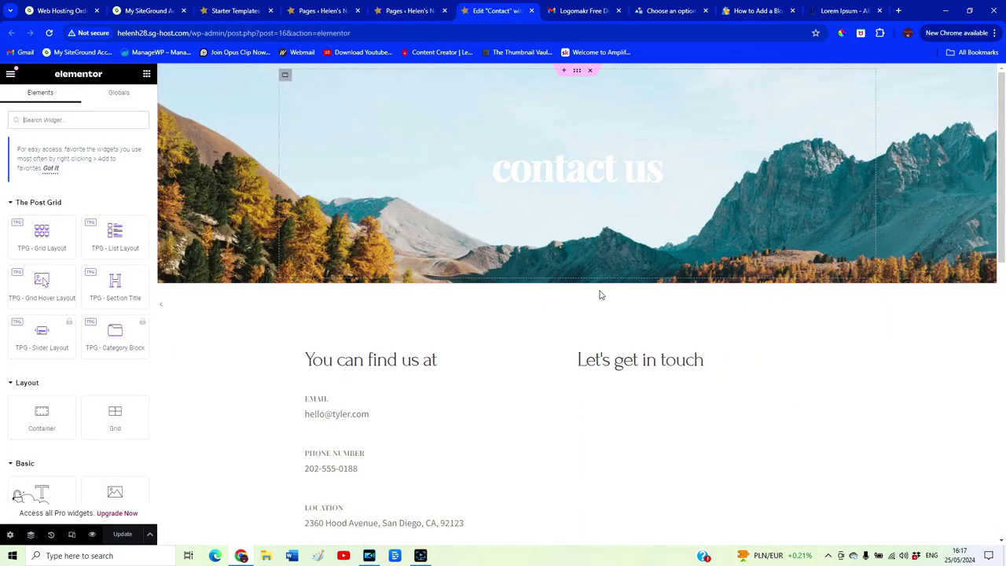
- Examine the Contact page's email, phone and location details and the empty area under the "Let's get in touch" heading
scroll(566, 382, down, 1)
click(348, 309)
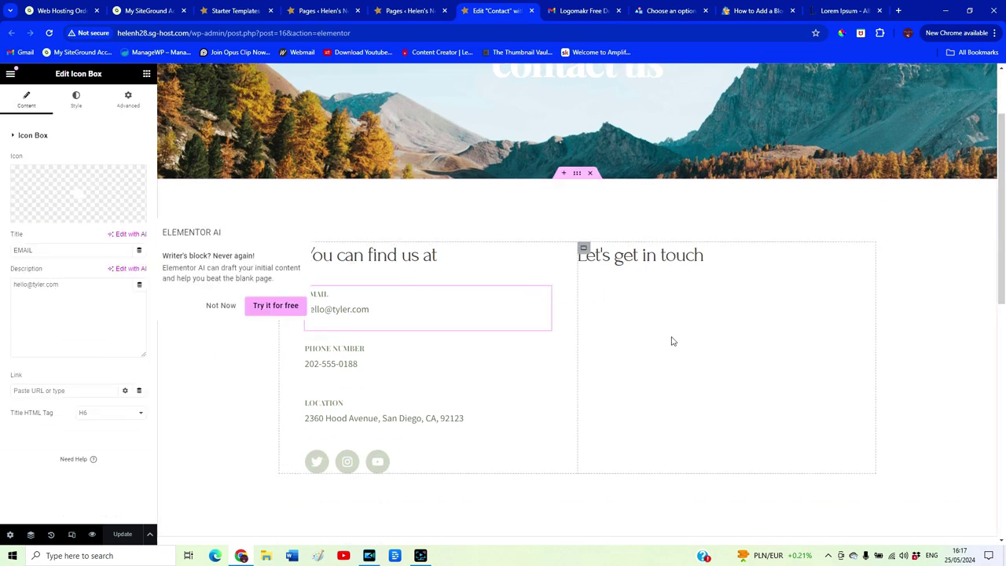
click(645, 259)
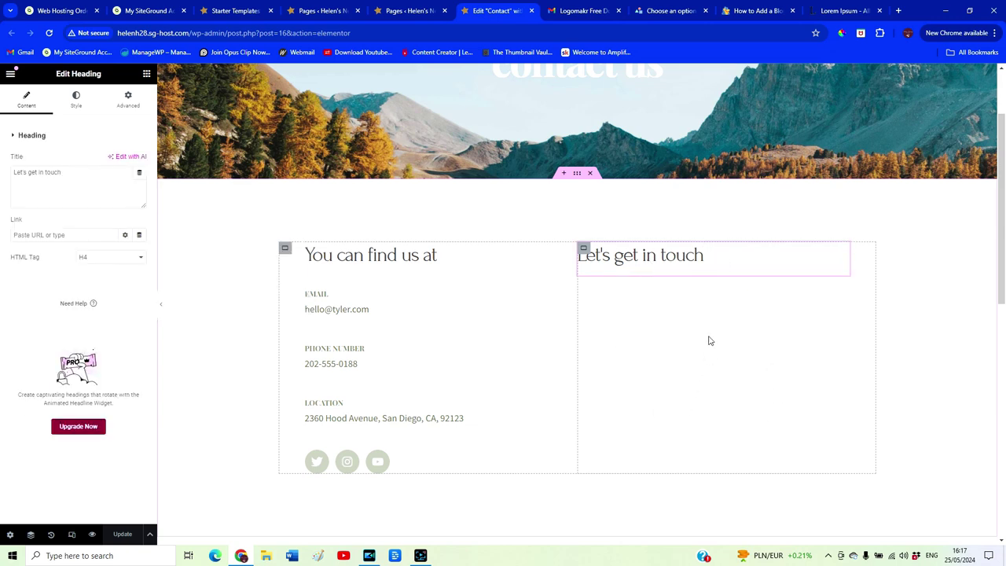
scroll(740, 387, down, 4)
scroll(741, 387, up, 3)
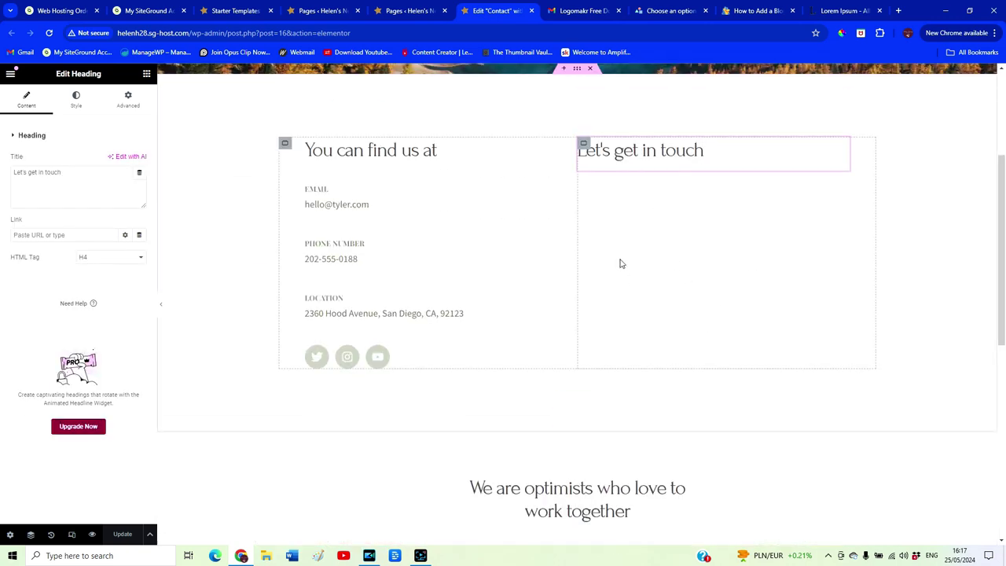
scroll(710, 278, down, 1)
scroll(710, 279, up, 2)
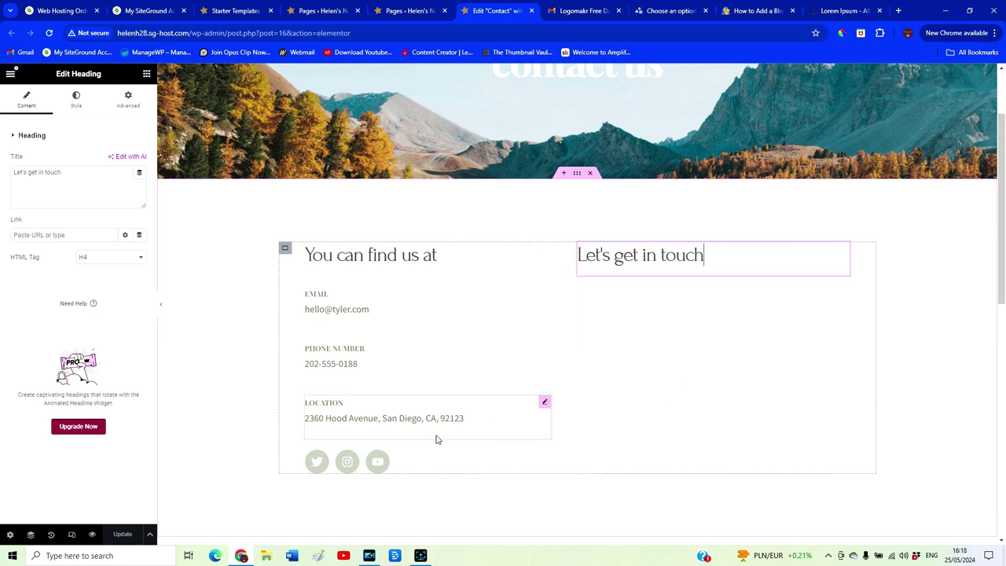
- Go to WPForms Lite from the WordPress installed plugins and create a new form from the Simple Contact Form template
click(393, 11)
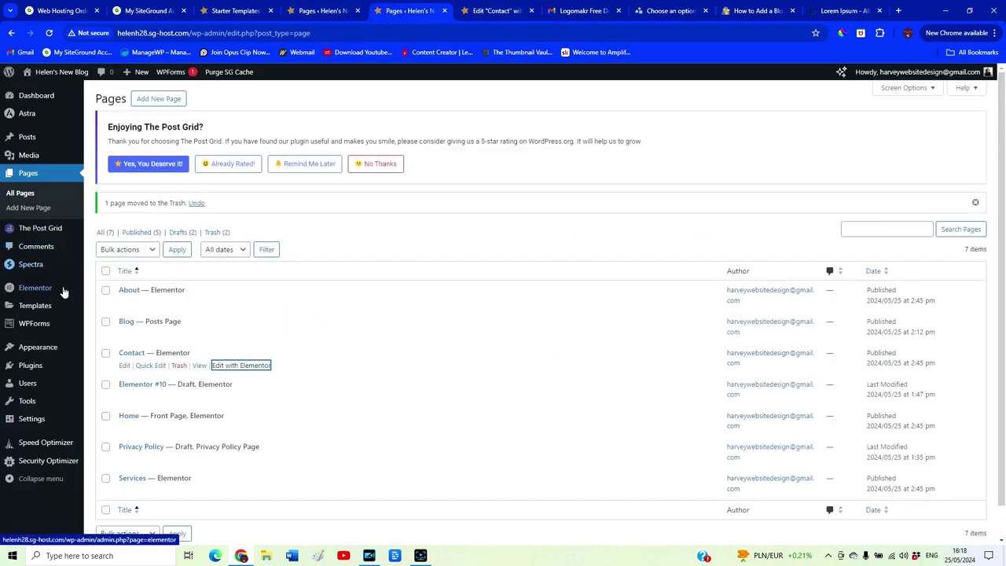
click(38, 371)
scroll(198, 272, down, 1)
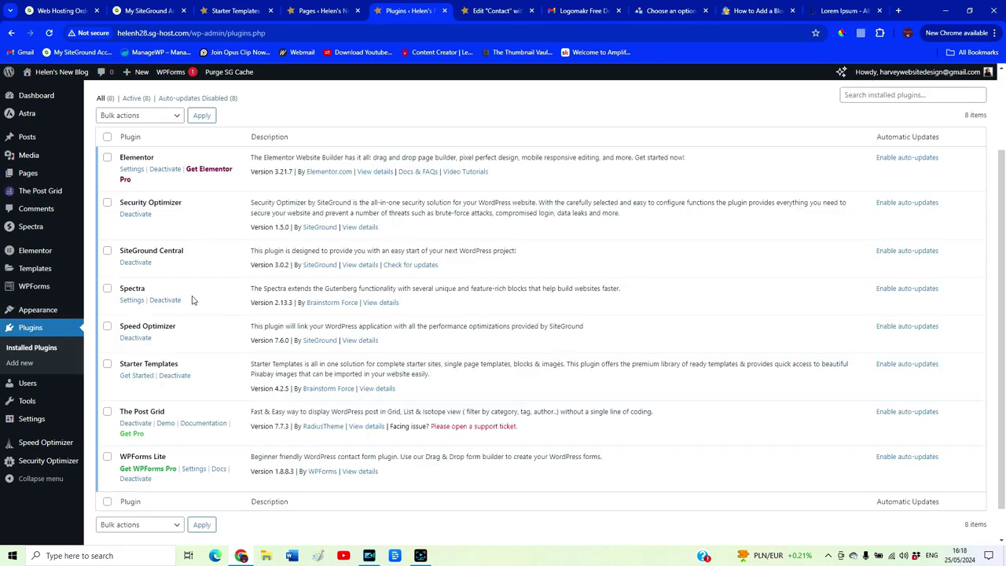
click(194, 470)
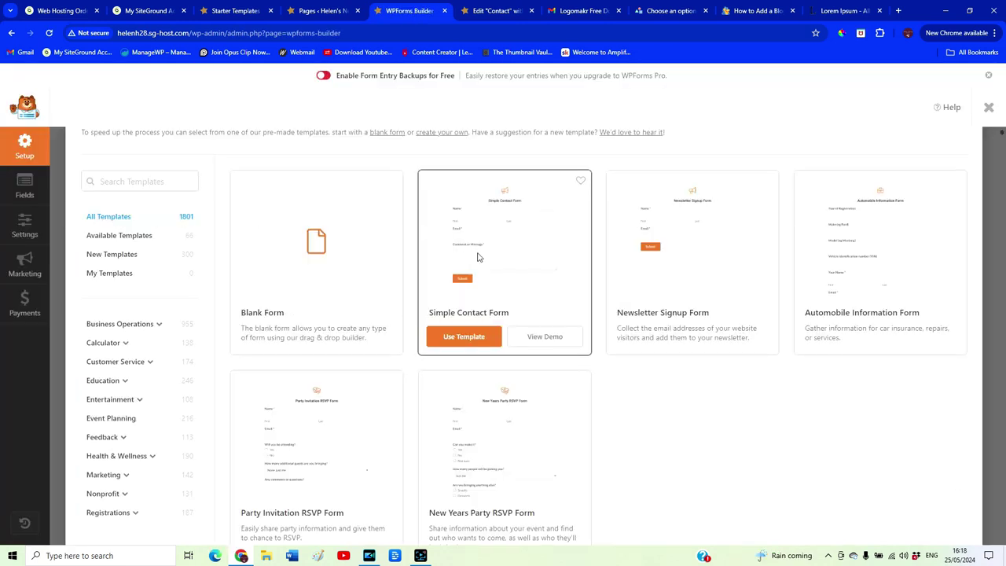
click(485, 338)
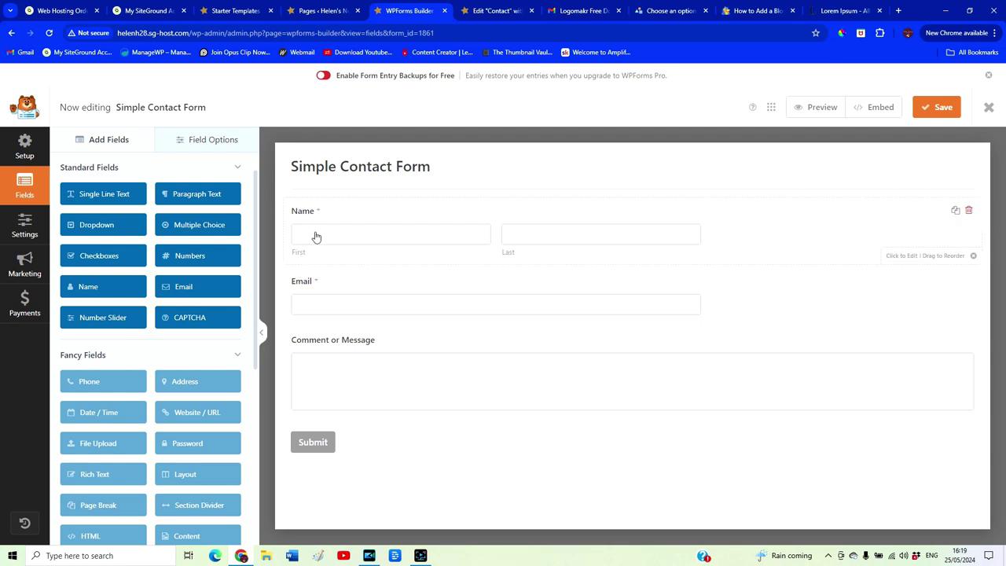
- Review the form builder's settings, marketing and payments sections, and save the Simple Contact Form
click(24, 226)
click(24, 265)
click(24, 302)
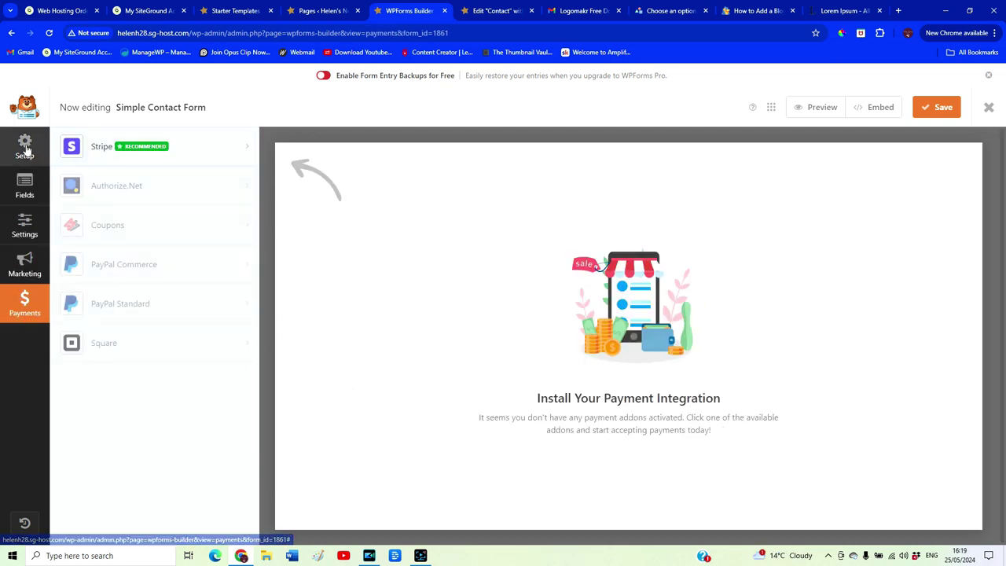
click(921, 114)
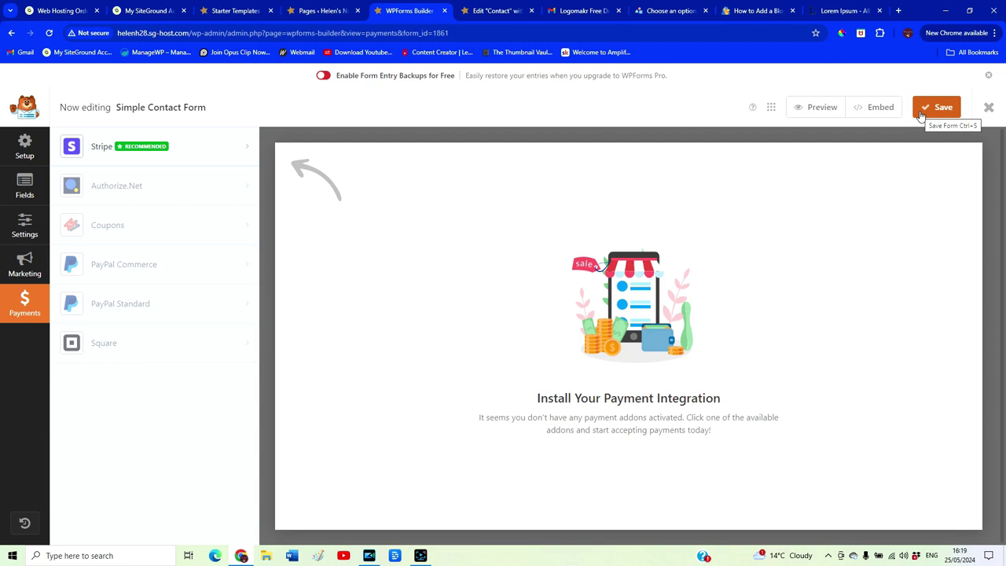
- Reload the Contact page editor, add a WPForms widget with Contact Form under "Let's get in touch", and preview the page's name field
click(475, 15)
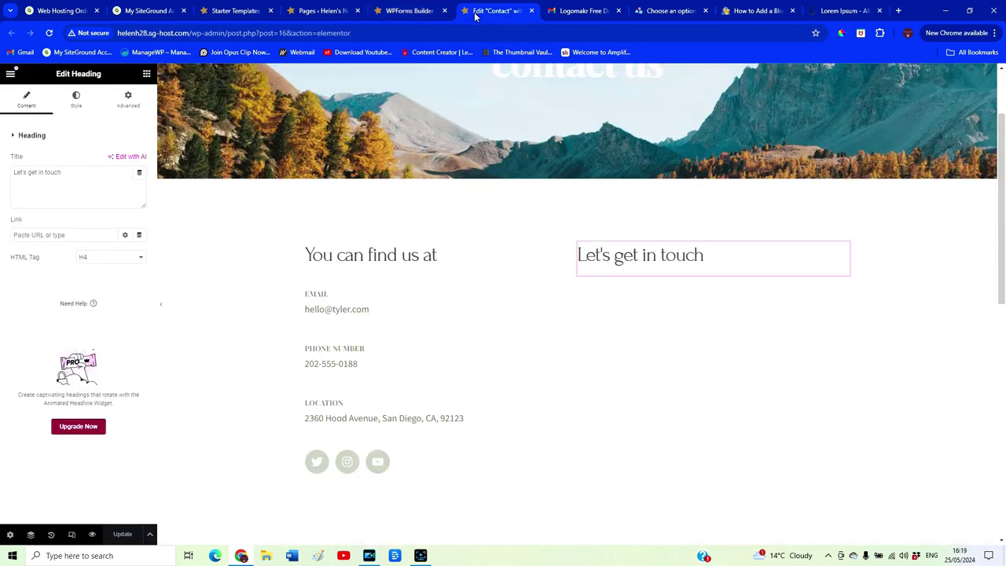
click(48, 32)
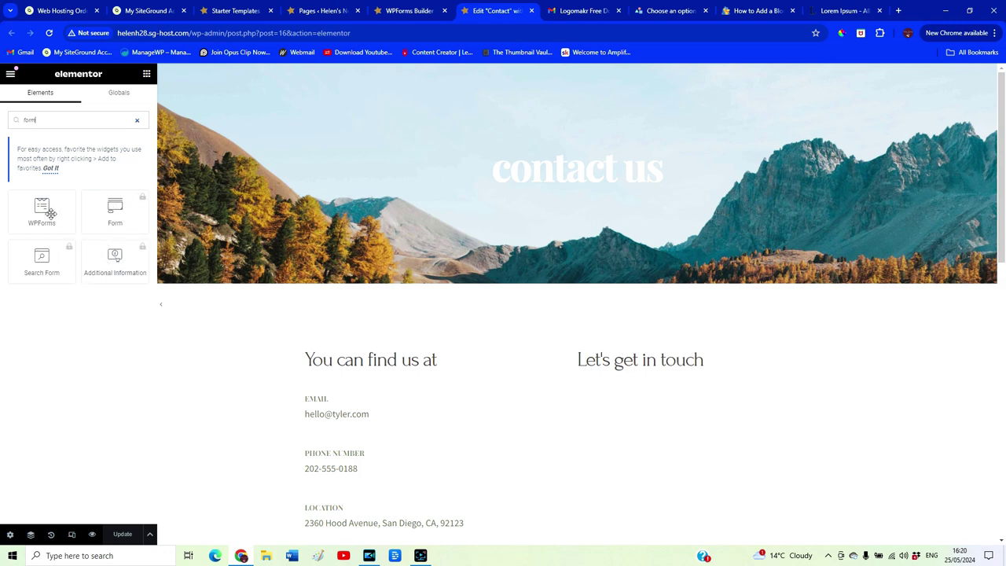
drag(45, 209, 591, 422)
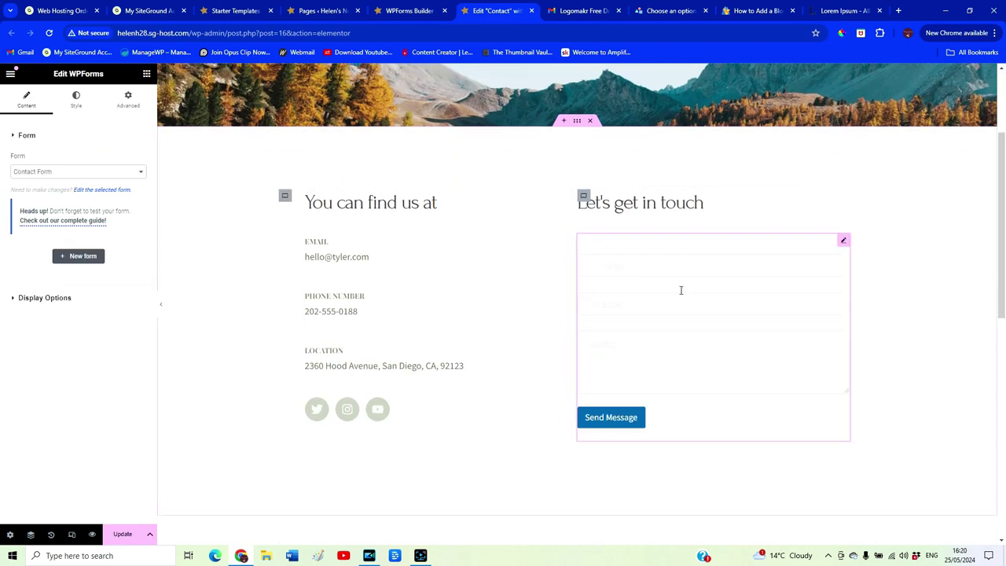
click(92, 534)
click(582, 275)
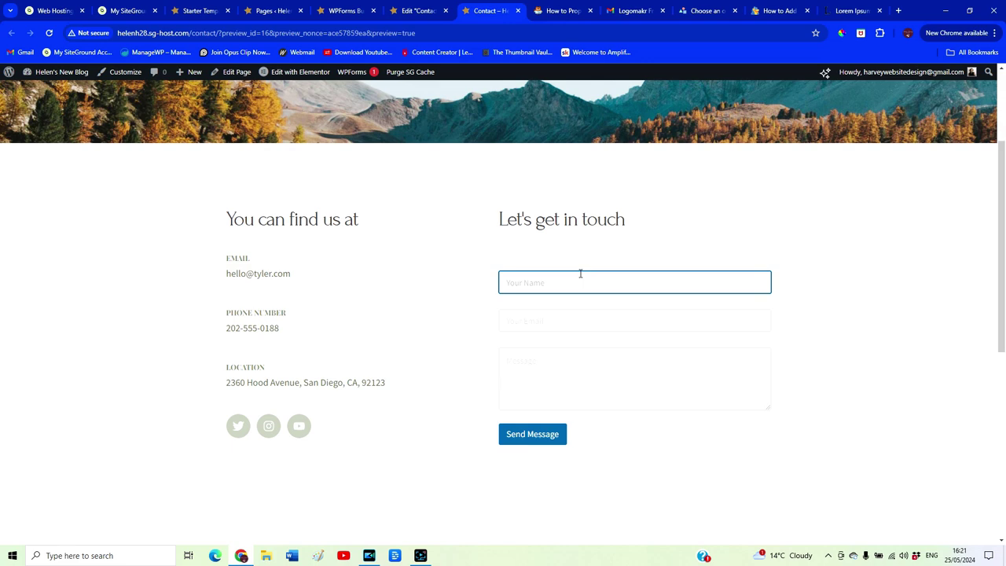
- Submit a test message through the previewed contact form with a name and e-mail address, and check the Gmail inbox for it
text(helen)
key(Tab)
text(har)
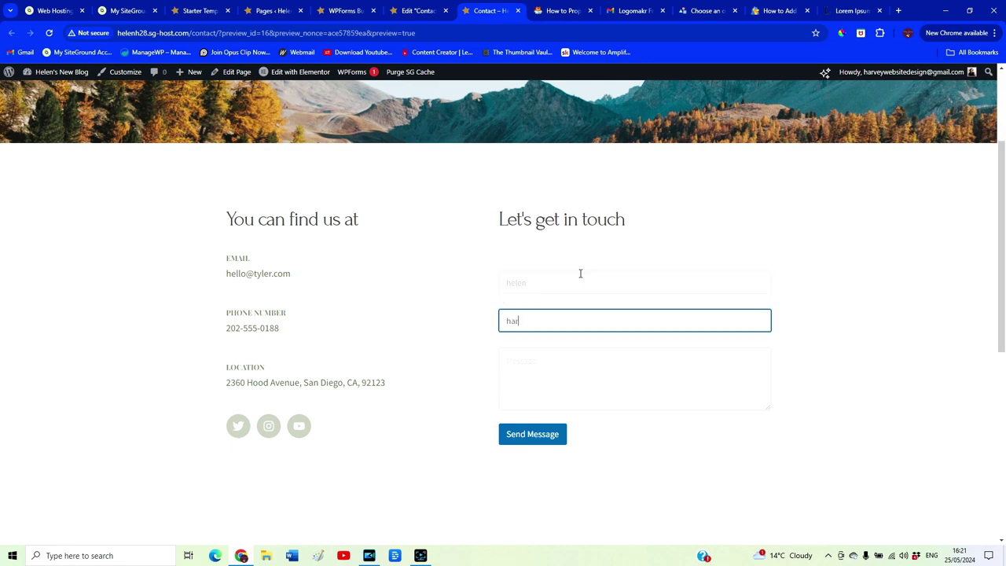
click(532, 434)
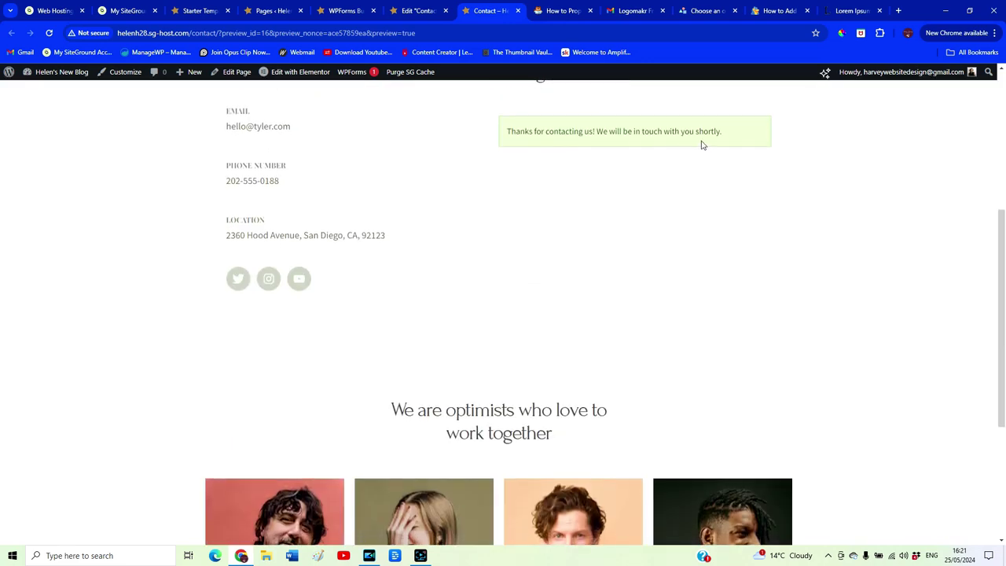
scroll(647, 246, up, 2)
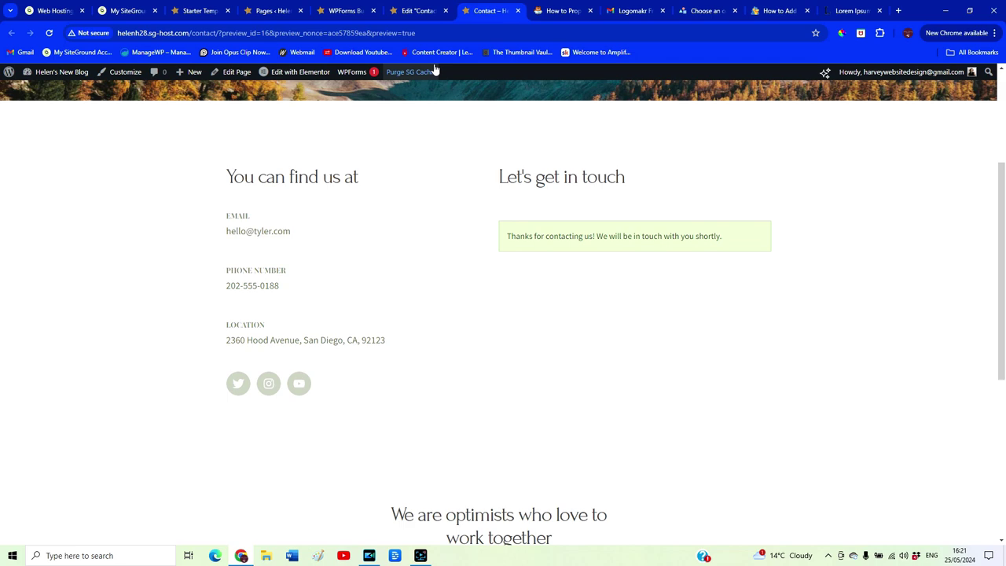
click(634, 11)
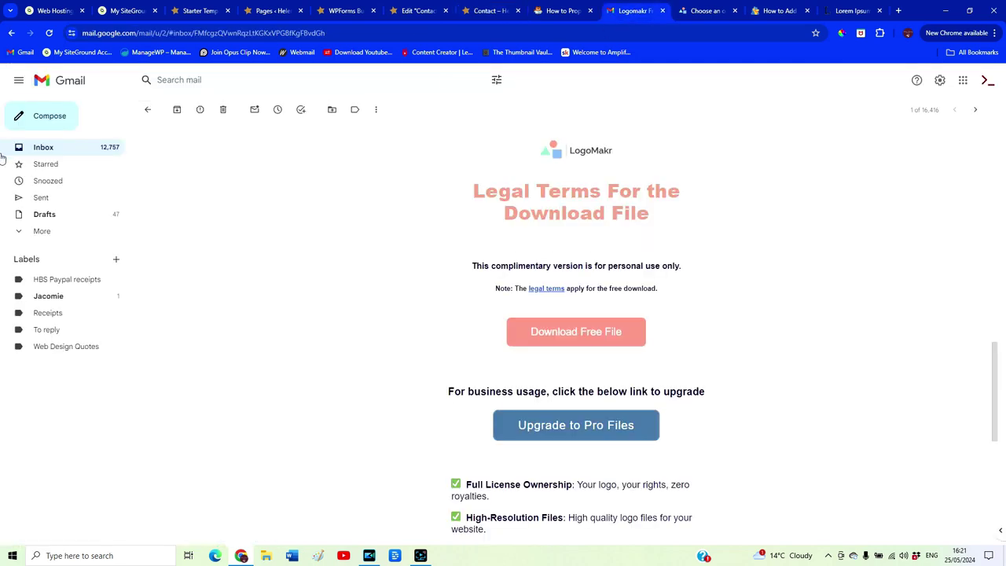
click(29, 155)
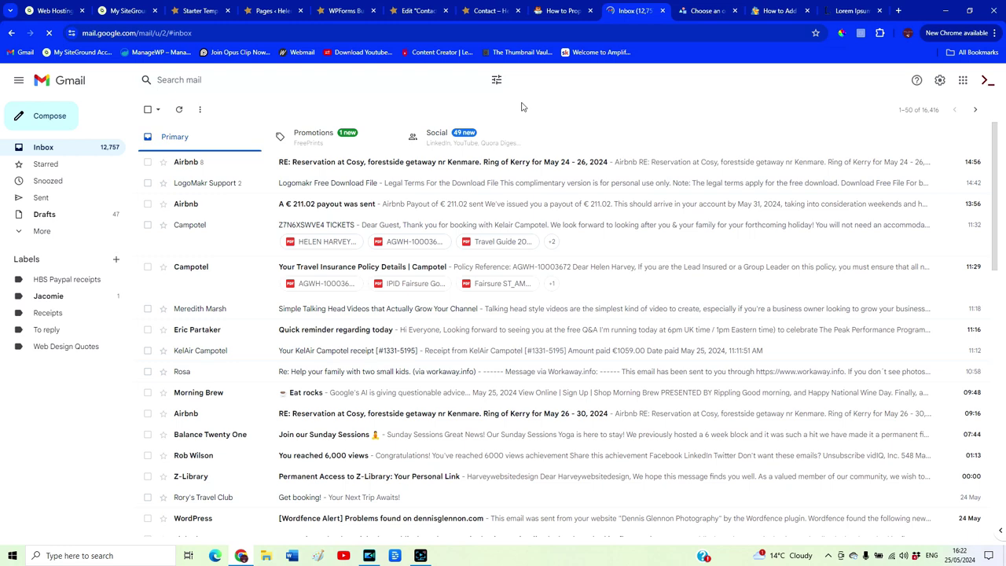
- Open the live site in a new tab from the WordPress Pages list and review the home page's hero, blog and about sections
key(ctrl+4)
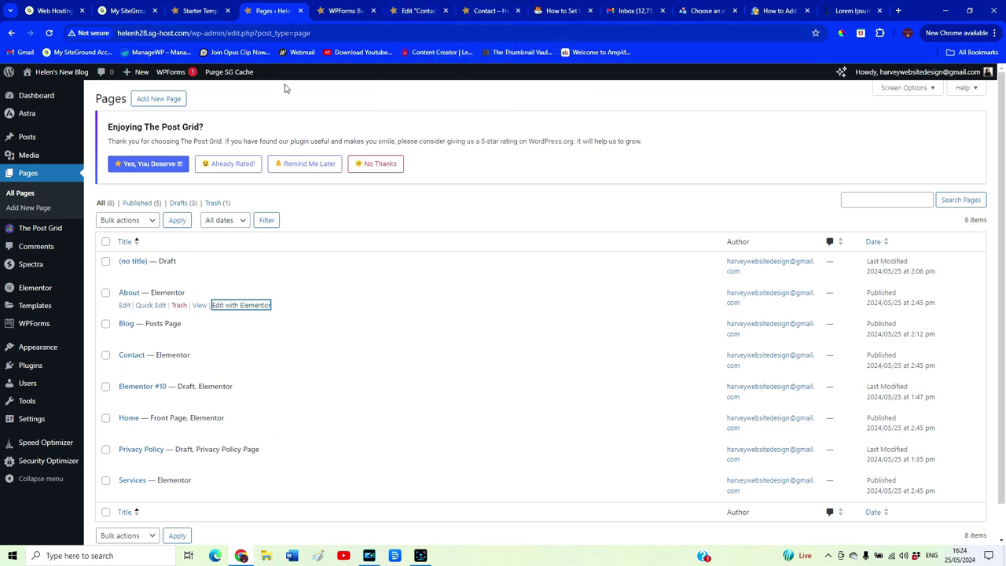
right_click(47, 86)
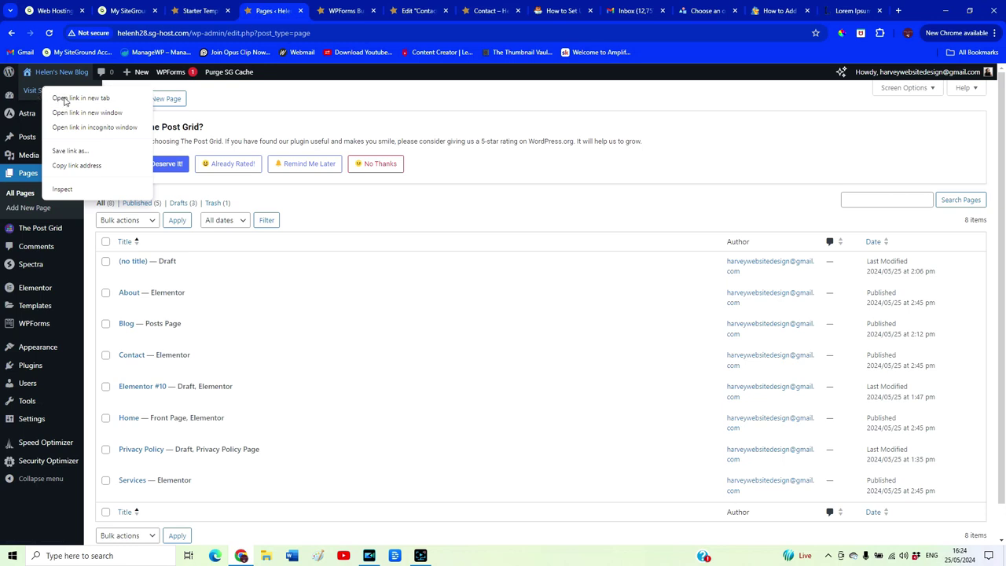
click(66, 98)
click(316, 10)
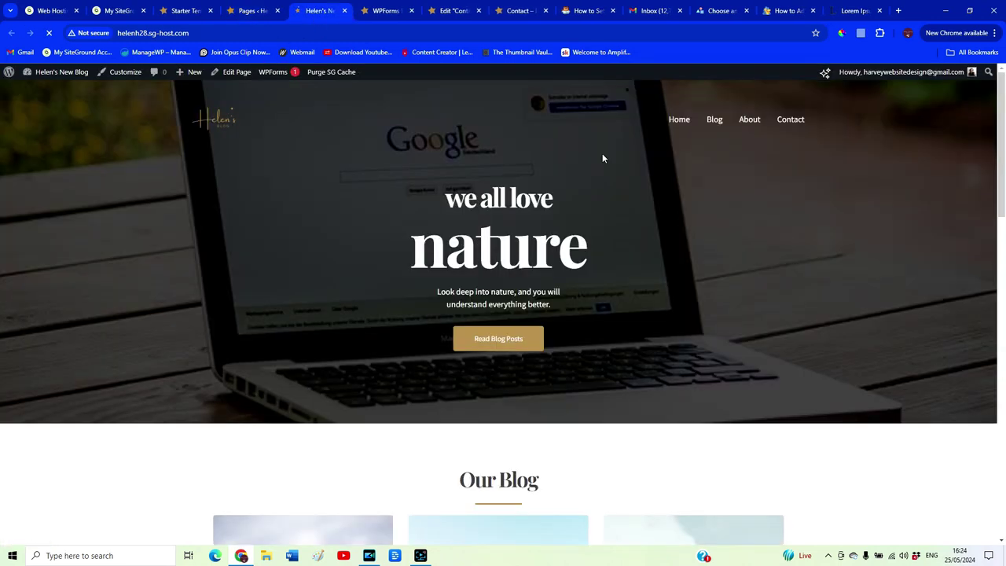
drag(1000, 110, 971, 214)
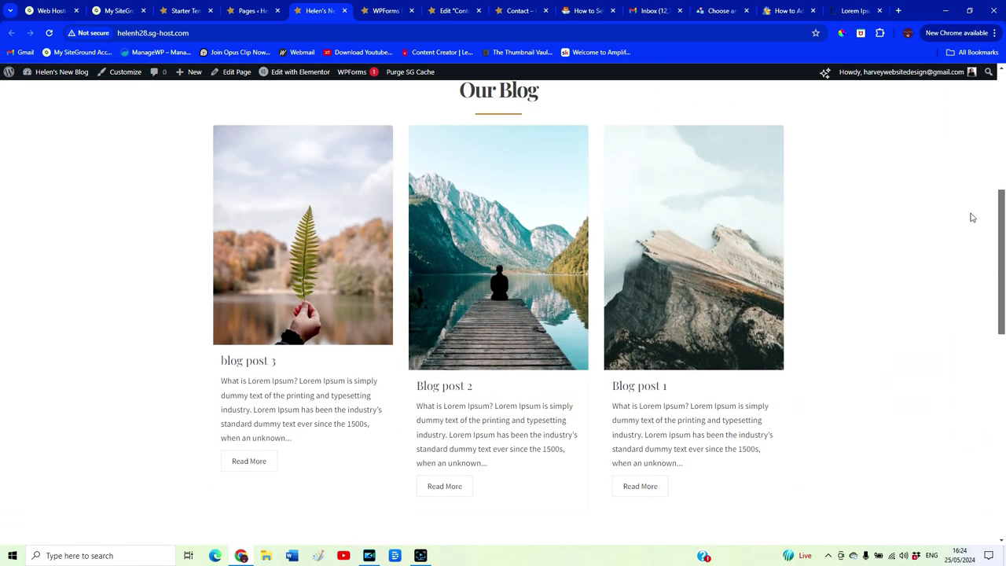
scroll(972, 215, down, 1)
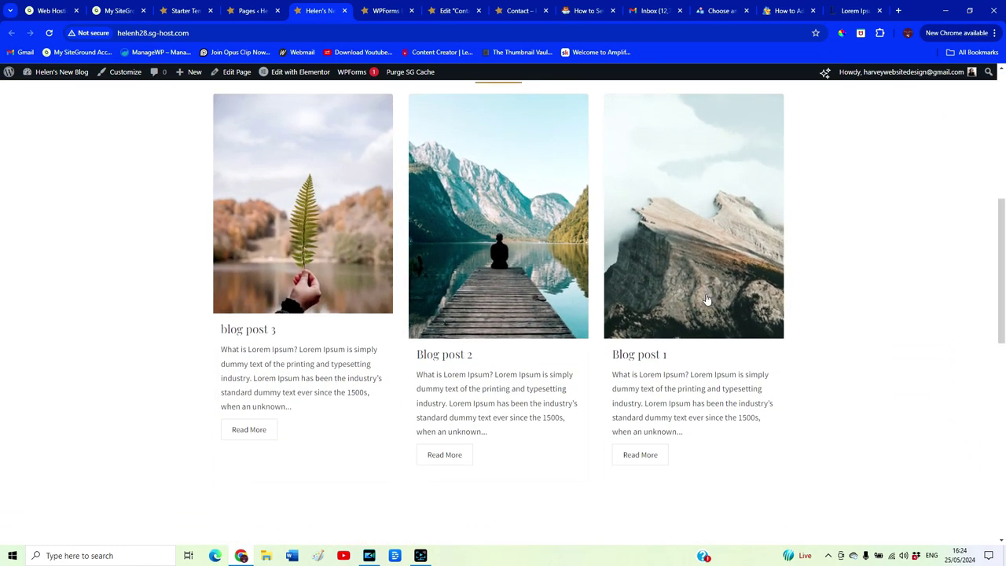
scroll(845, 322, down, 2)
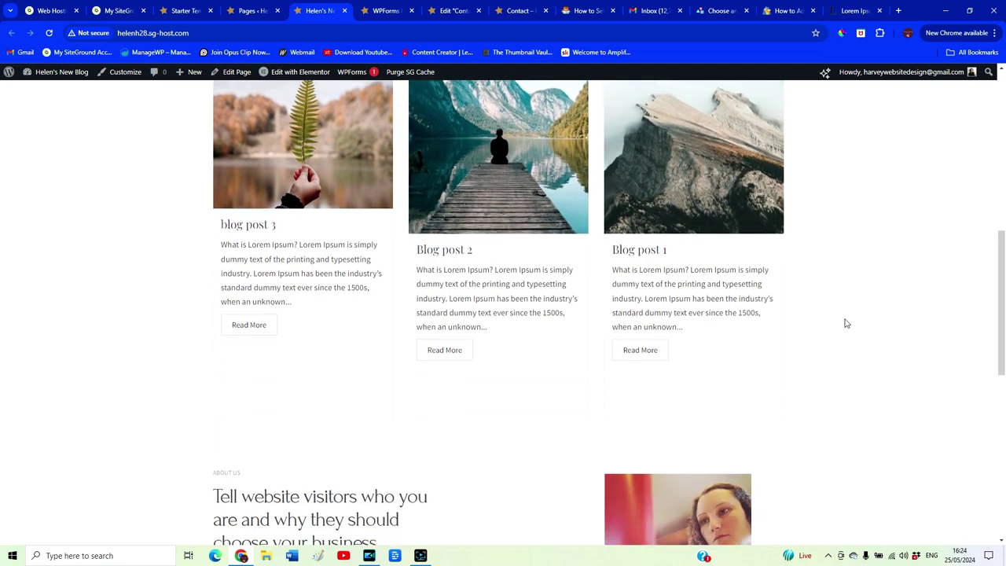
scroll(998, 319, down, 1)
drag(998, 320, 987, 122)
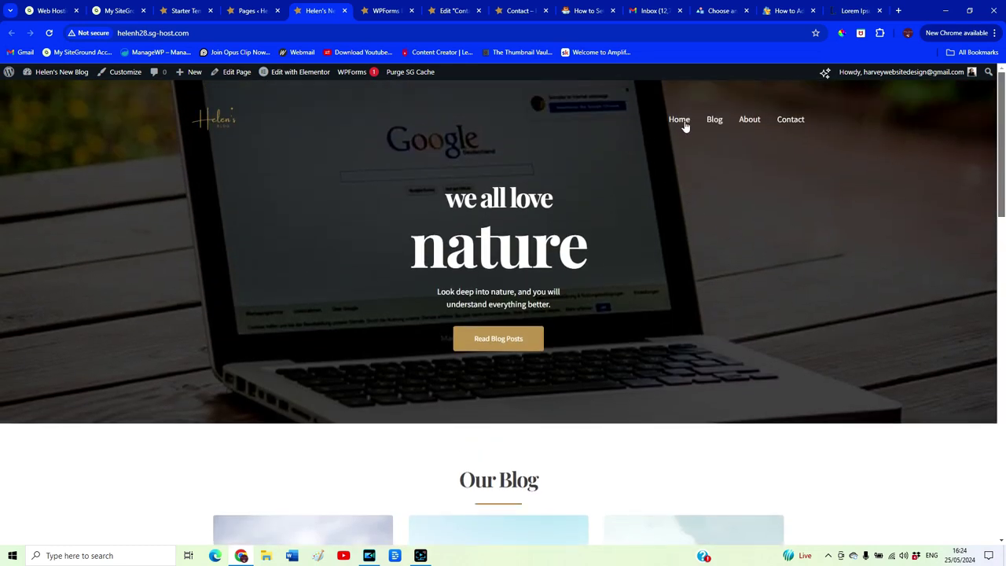
- Review the live site's Blog, About and Contact pages, including the post list and the contact form
click(714, 122)
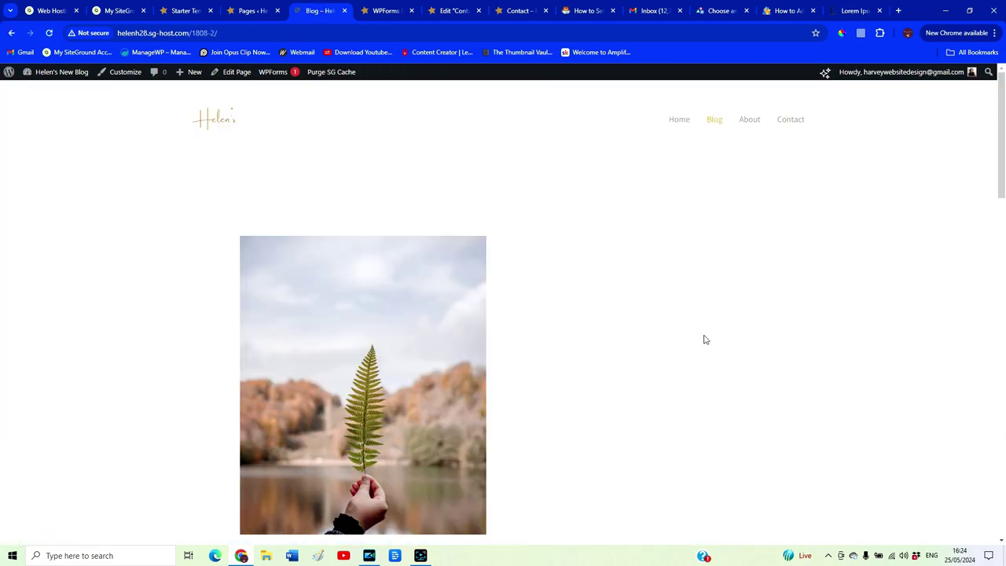
scroll(694, 350, down, 15)
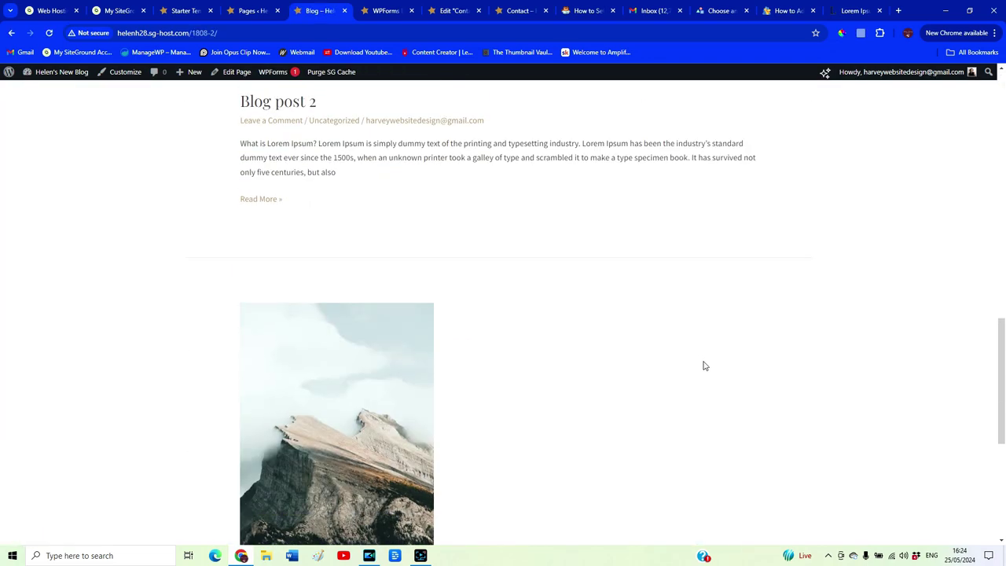
scroll(838, 384, up, 6)
drag(1002, 348, 998, 125)
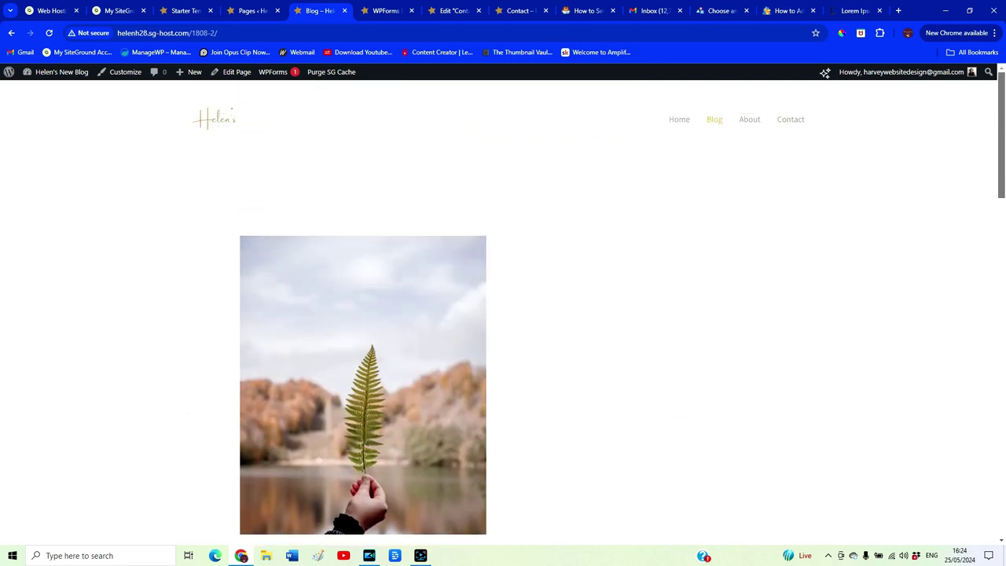
click(750, 122)
click(790, 120)
scroll(503, 406, down, 2)
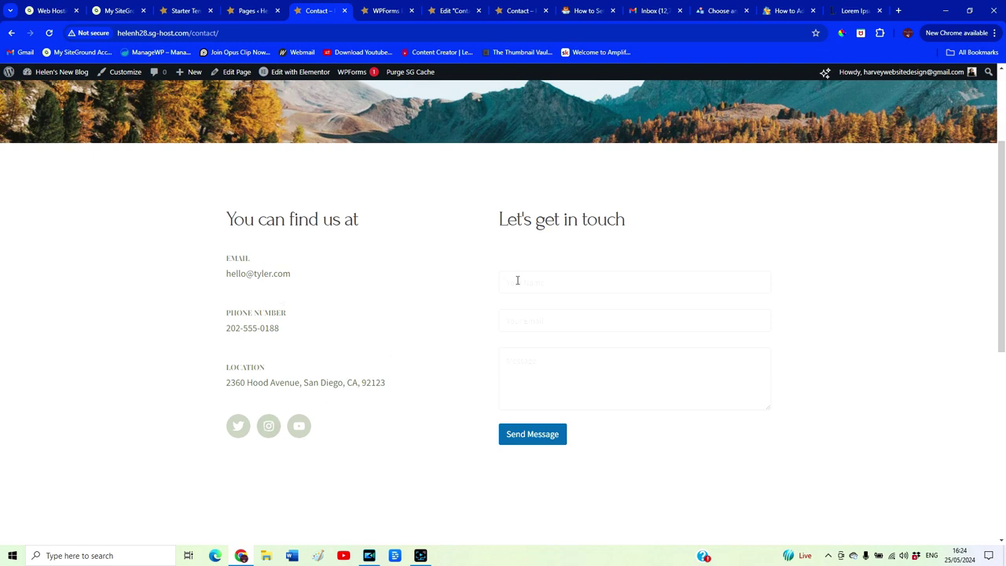
scroll(525, 323, up, 2)
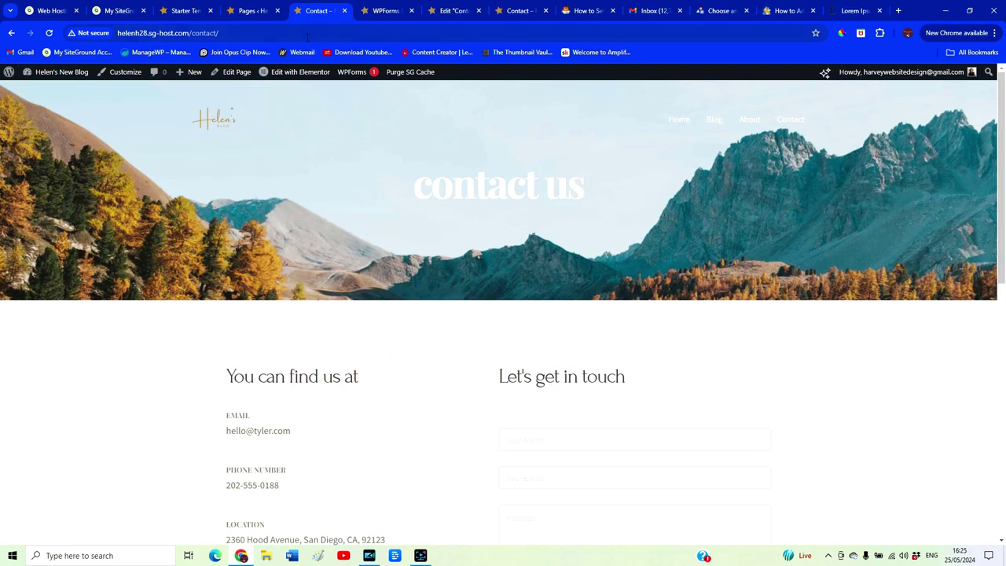
- In the Contact page editor, set the Email box's title color to New Global Color and its description color to Theme Color 1
click(453, 11)
click(326, 257)
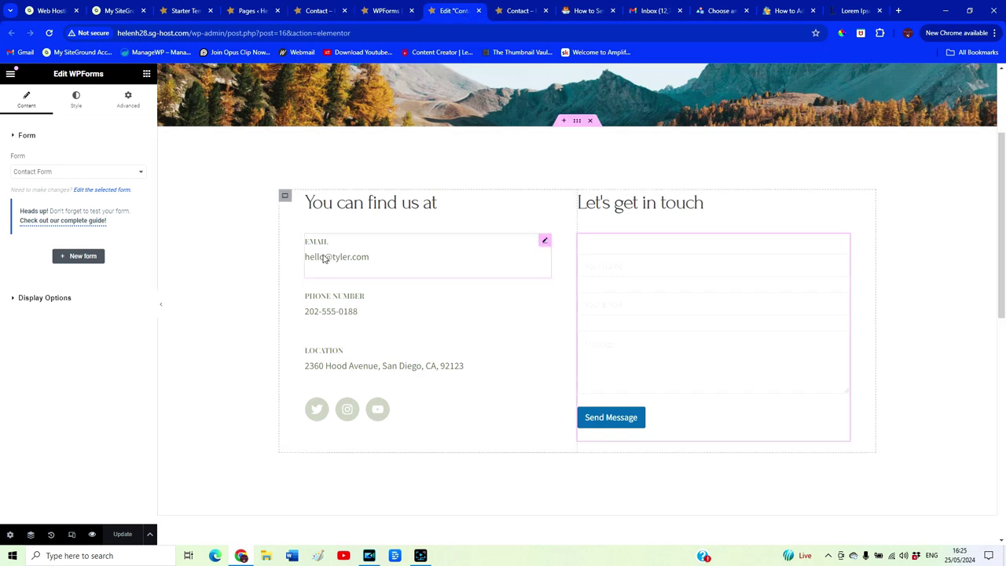
click(76, 100)
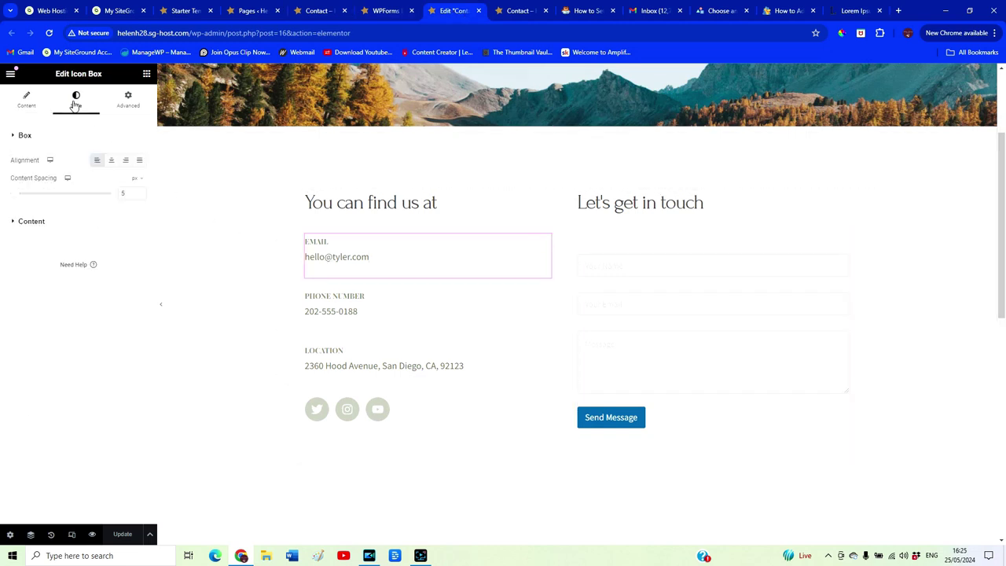
click(32, 221)
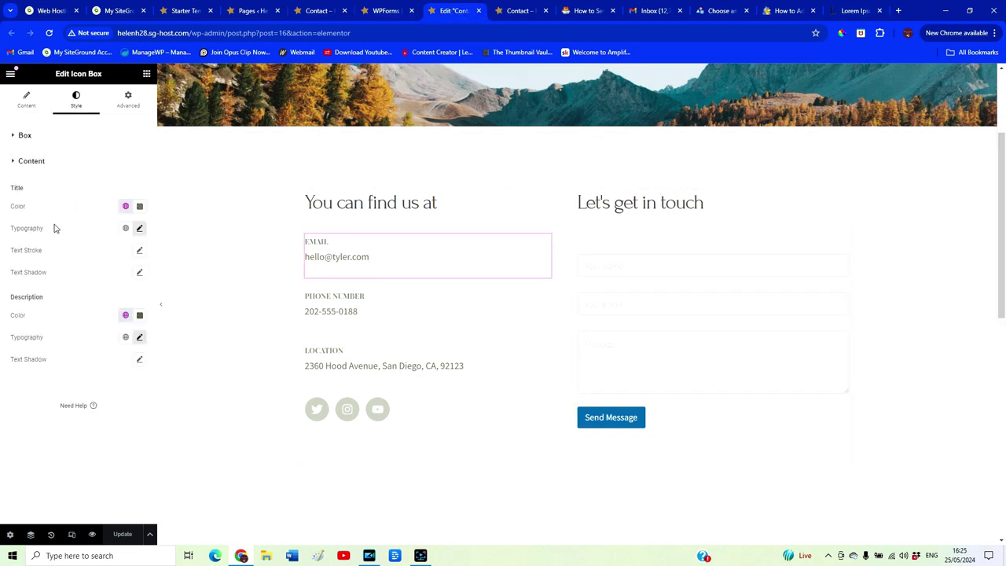
click(125, 206)
scroll(73, 303, down, 3)
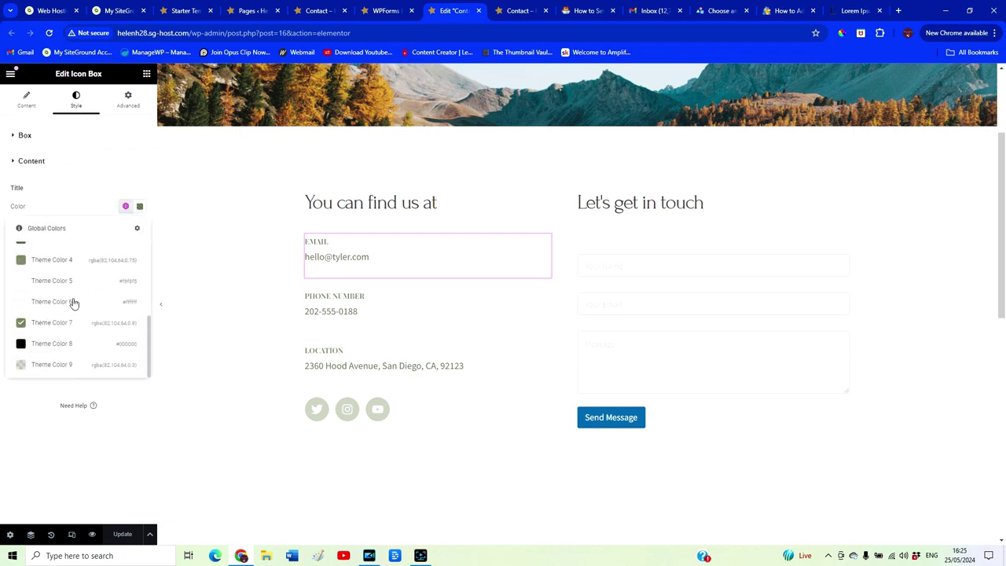
scroll(68, 316, up, 3)
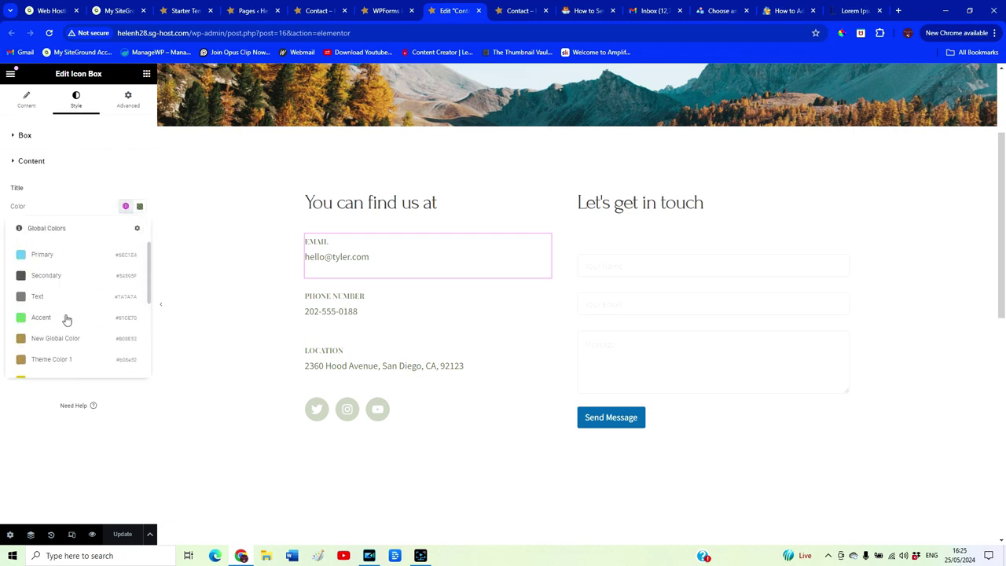
scroll(84, 367, down, 1)
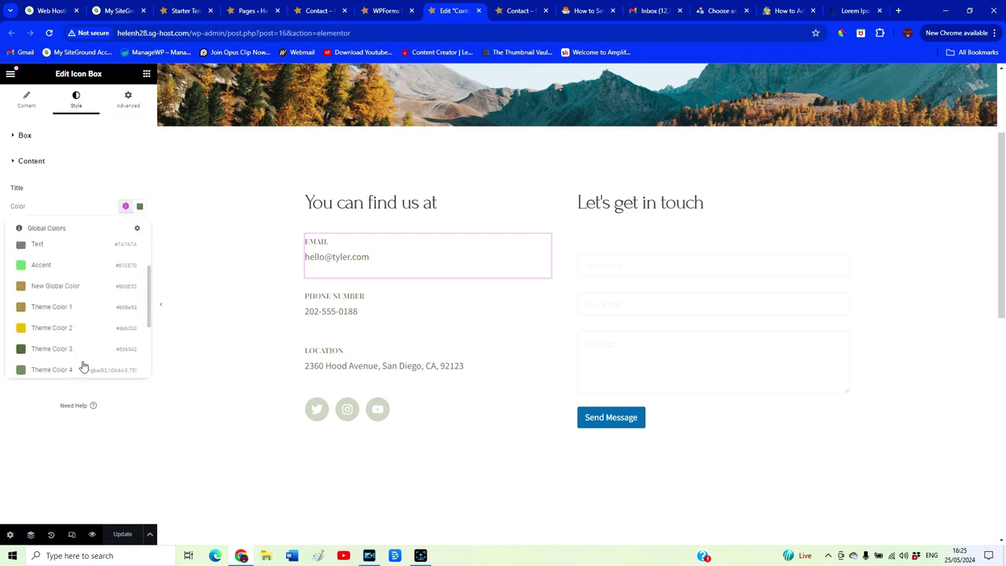
click(62, 291)
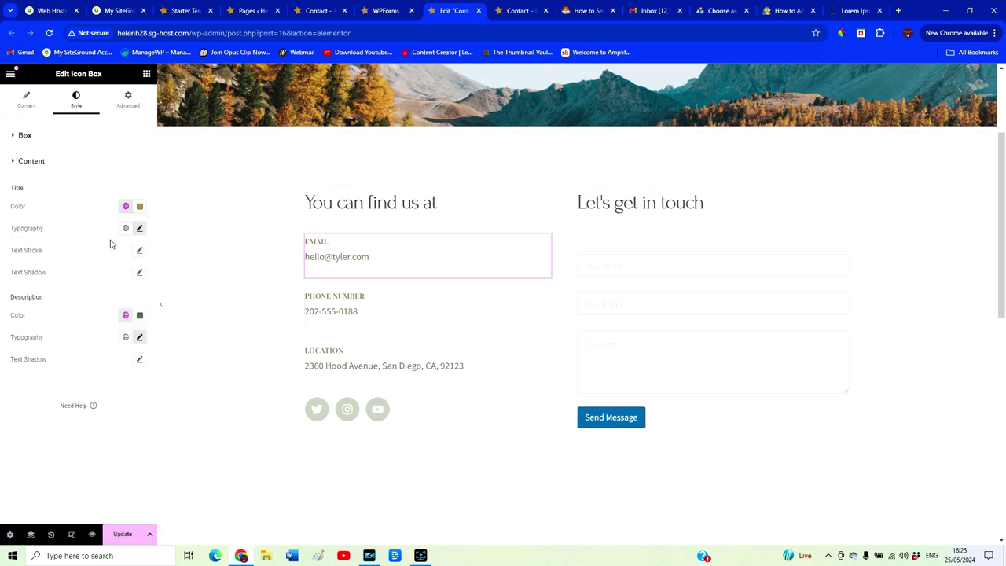
click(125, 316)
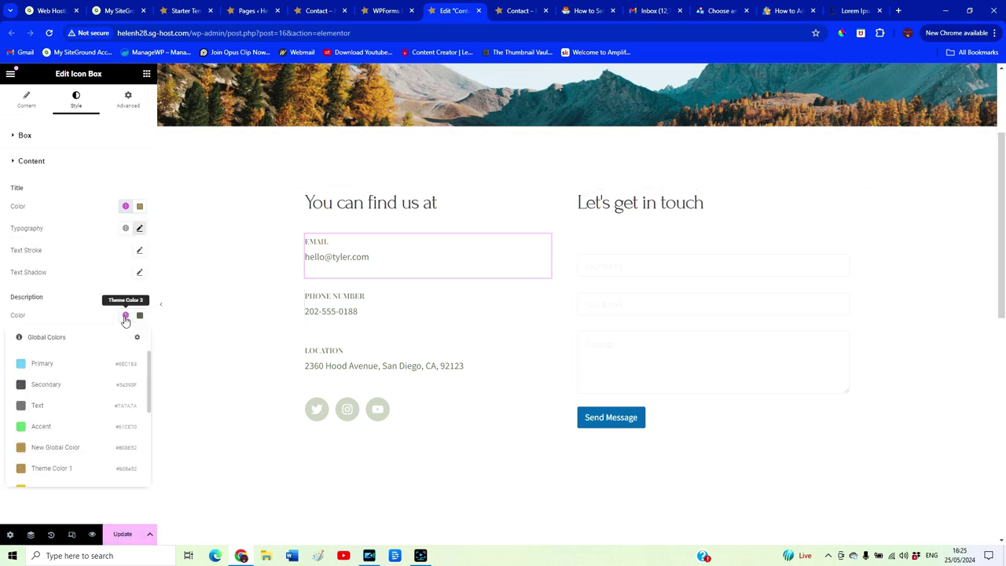
click(61, 469)
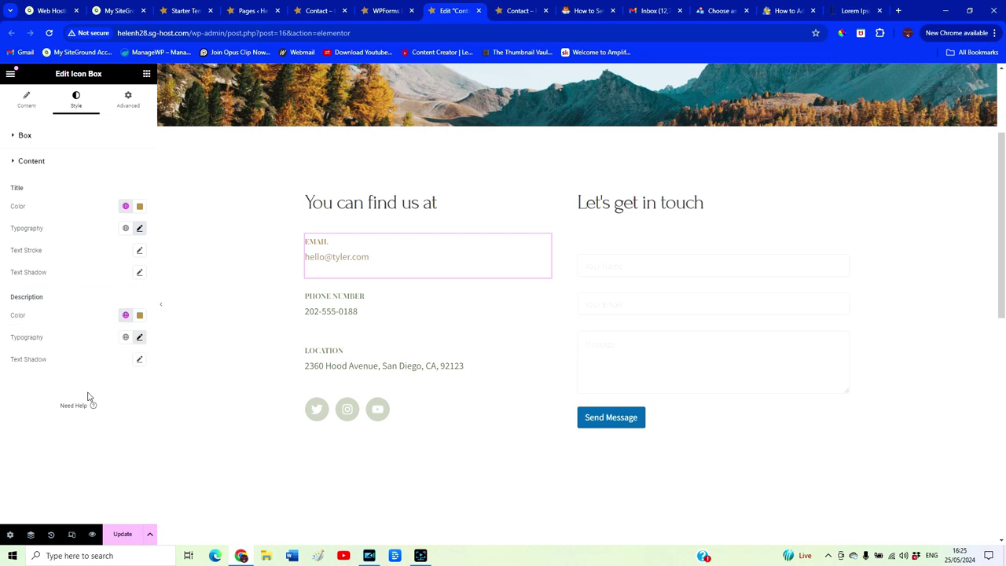
- Set the Phone Number box's title and description colors to New Global Color
click(322, 303)
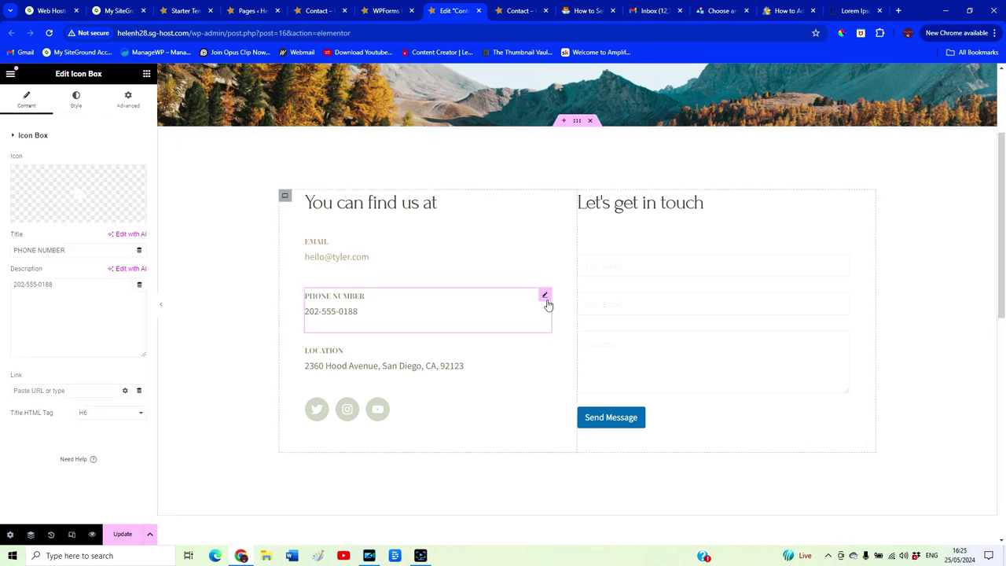
click(75, 101)
click(70, 228)
click(124, 206)
click(78, 339)
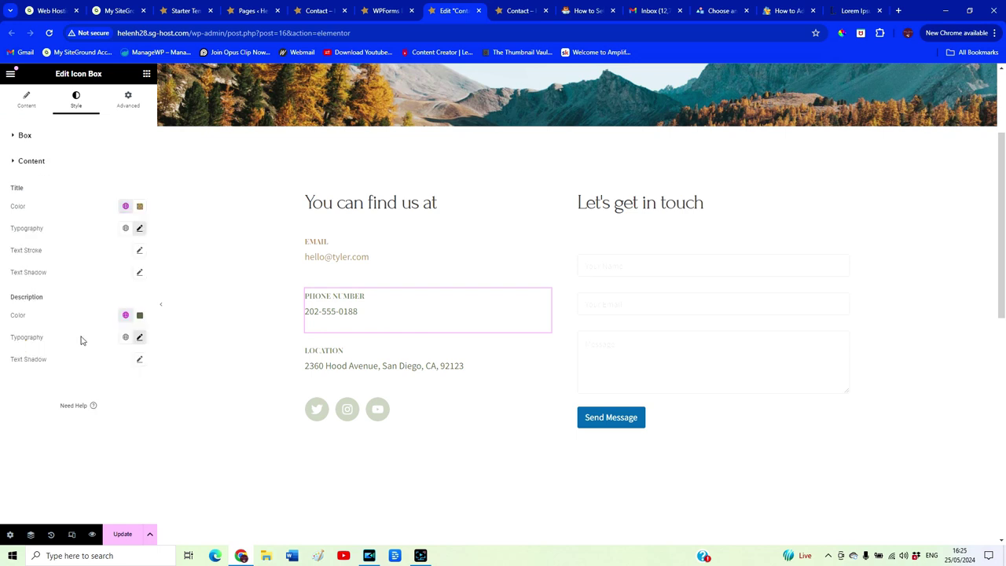
click(125, 315)
click(55, 447)
- Change the Location box's title and description to the same gold color as the Email and Phone Number boxes
click(348, 367)
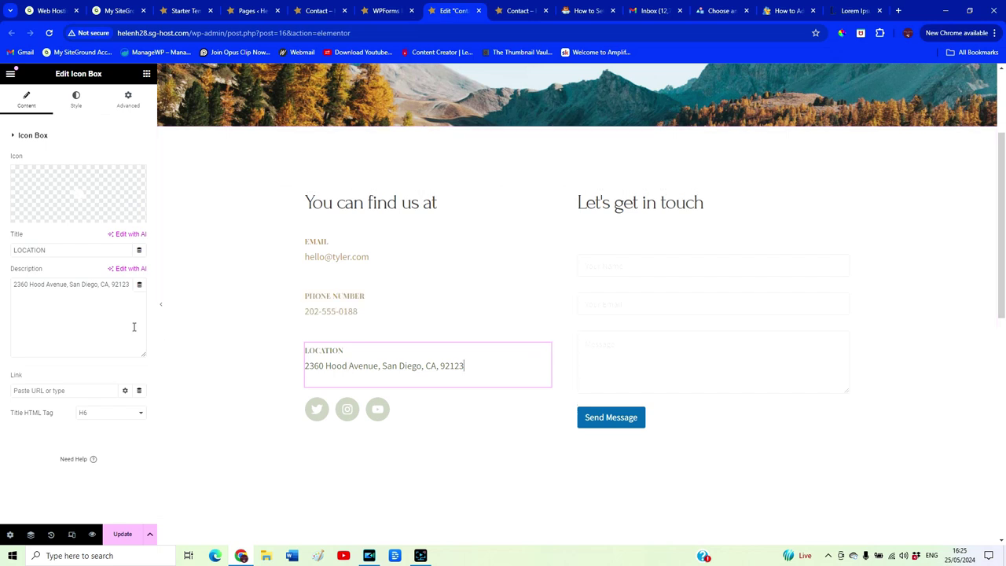
click(76, 100)
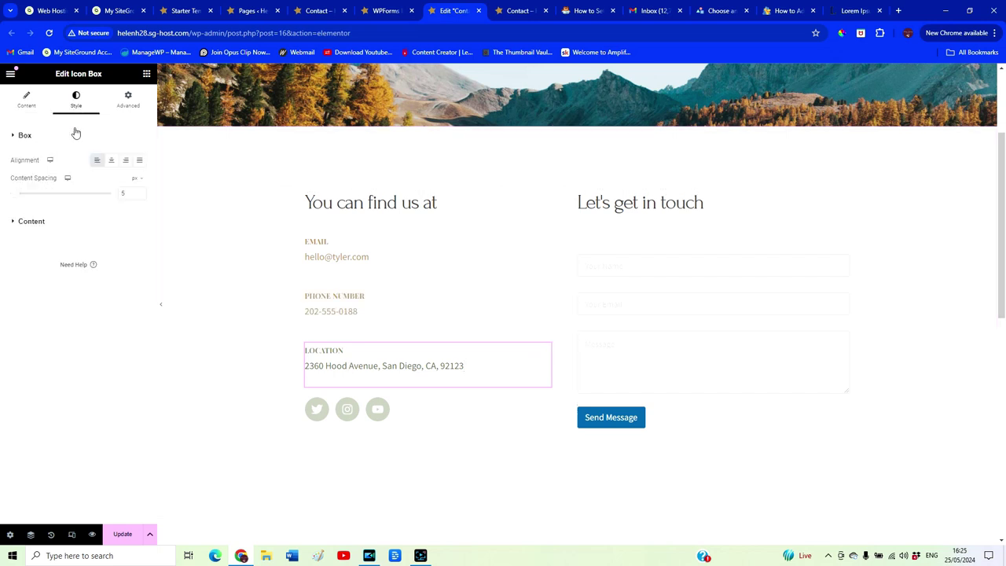
click(70, 224)
- Look over the Instagram item's link settings in the social icons and change the icons' primary color to the gold global color
click(544, 404)
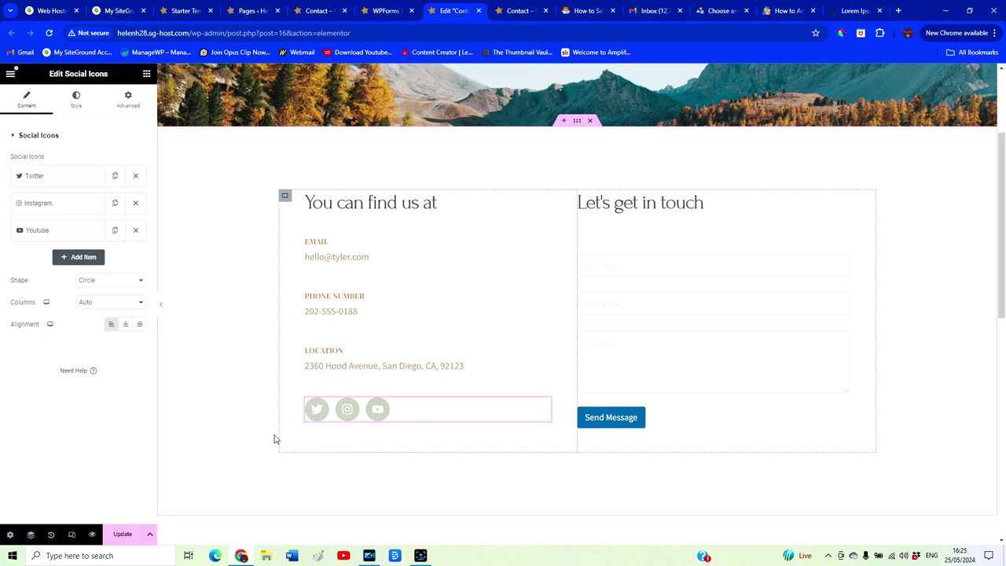
click(46, 204)
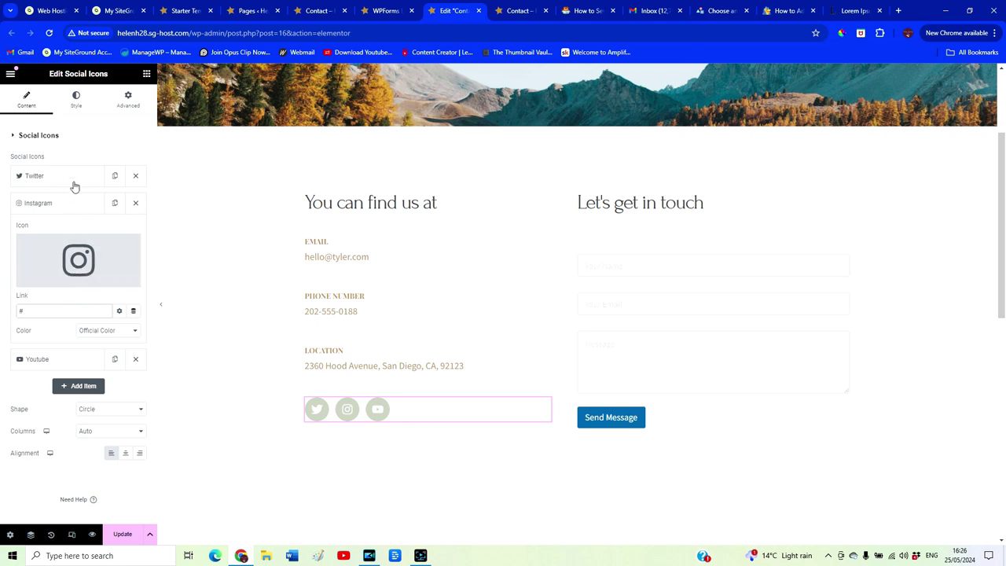
click(76, 100)
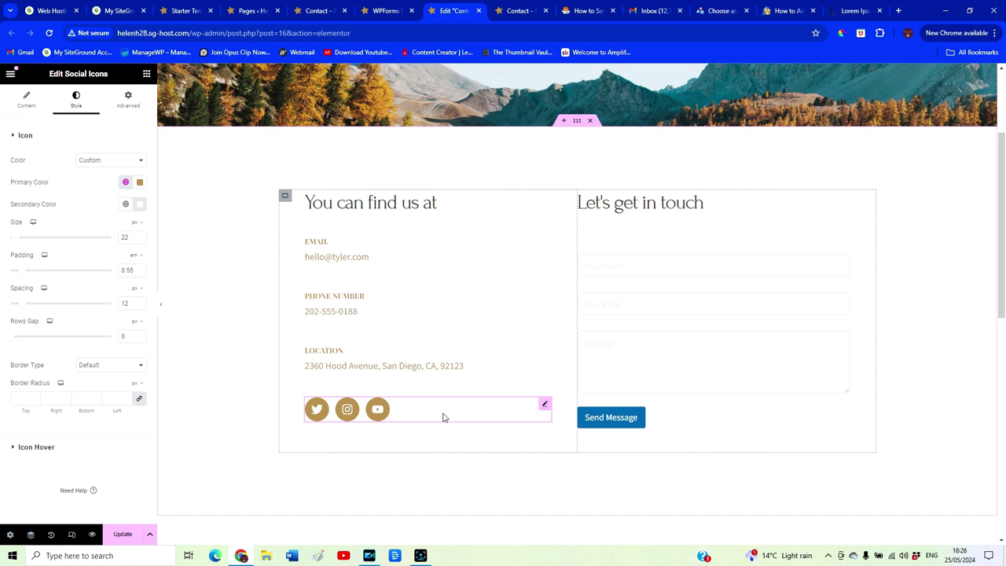
- Delete the "We are optimists who love to work together" section with the four portraits from the Contact page
scroll(523, 433, down, 3)
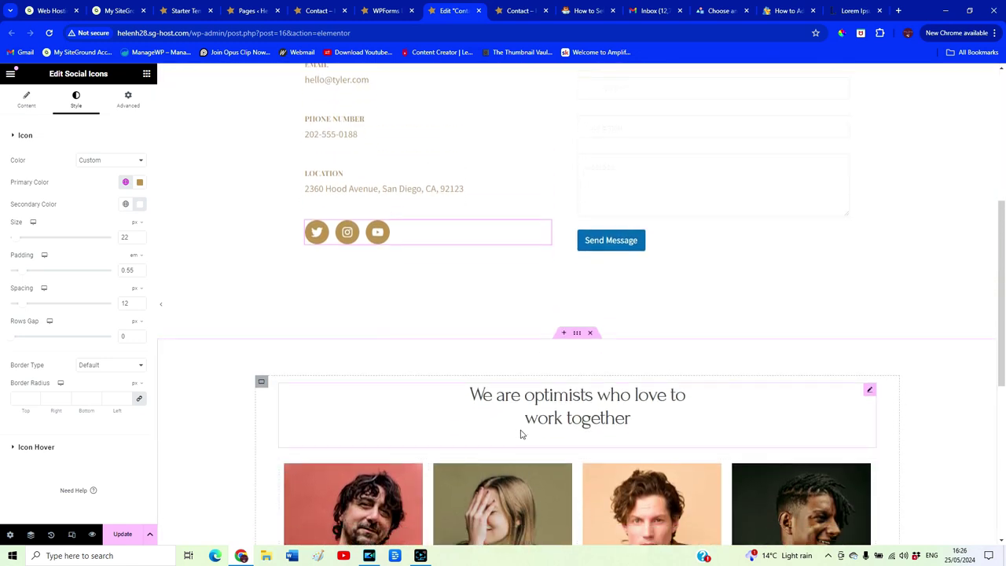
scroll(523, 433, down, 5)
scroll(376, 229, up, 3)
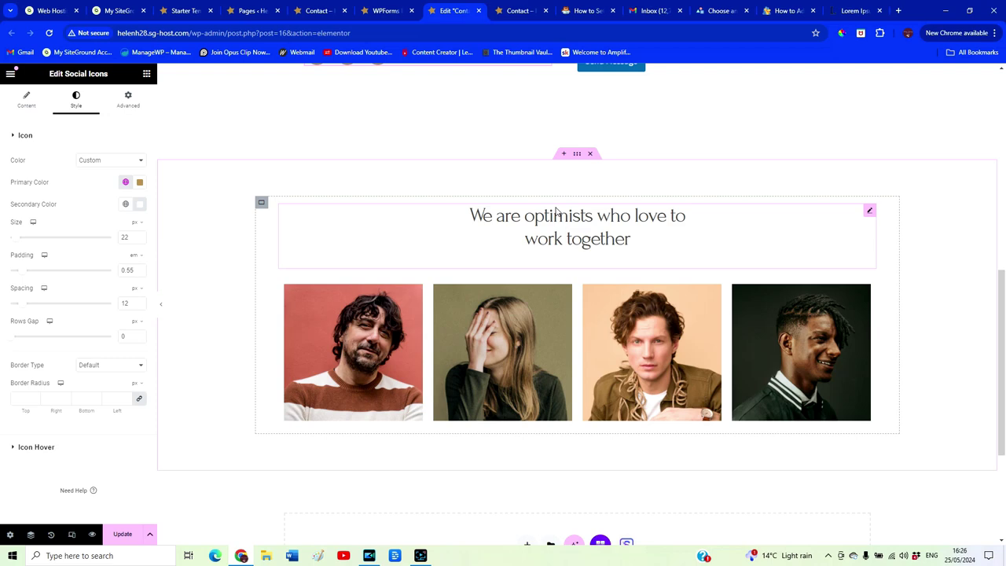
scroll(649, 339, up, 8)
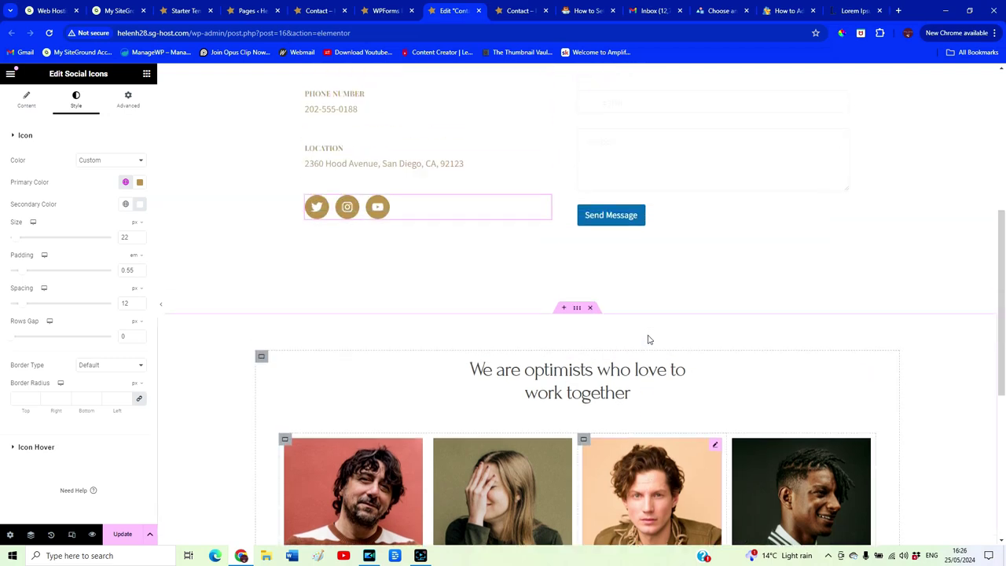
scroll(501, 284, down, 7)
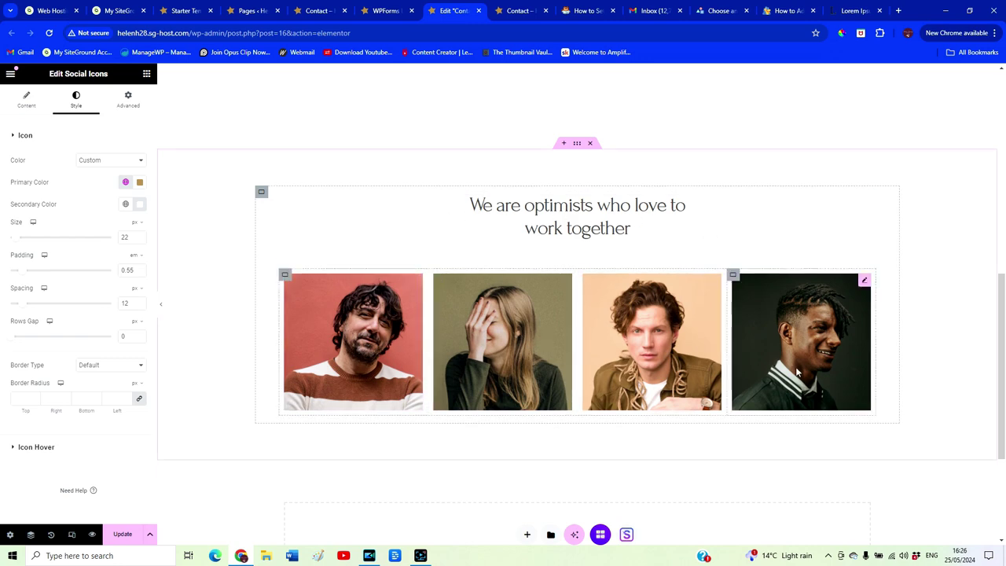
click(590, 143)
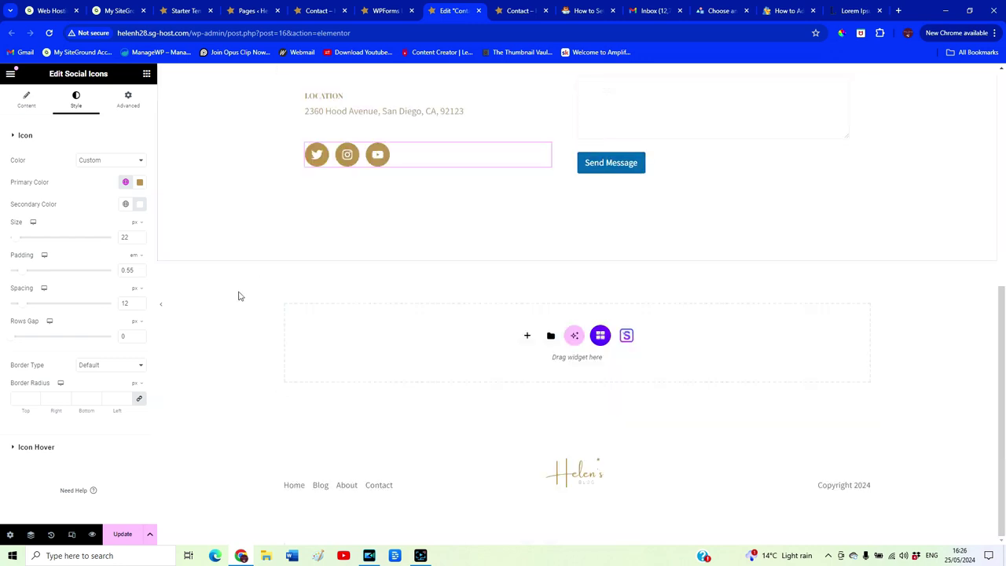
- Review the Contact page with the editing panel hidden, restore the panel and save the page update
scroll(160, 306, up, 2)
click(159, 313)
scroll(180, 371, up, 4)
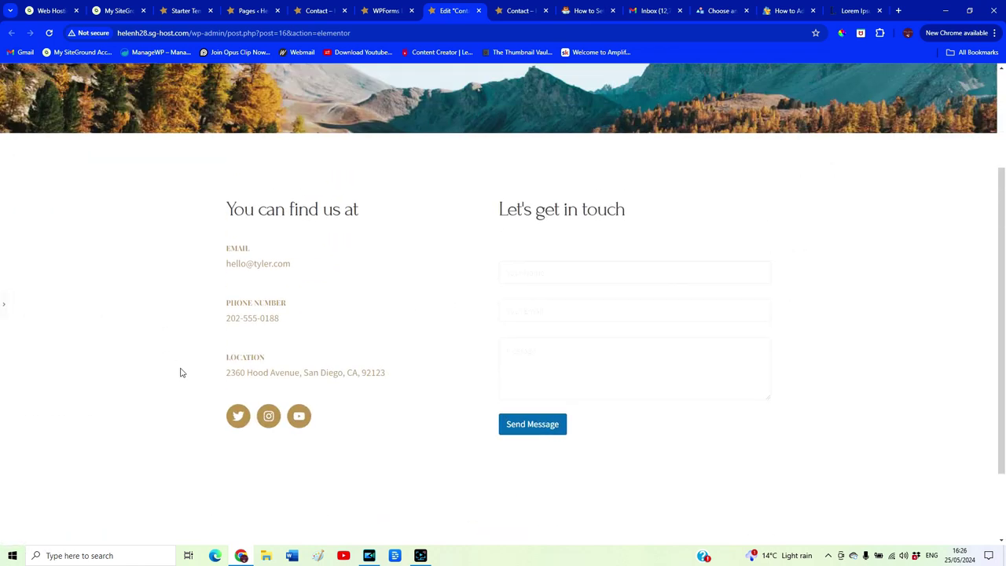
scroll(190, 378, down, 3)
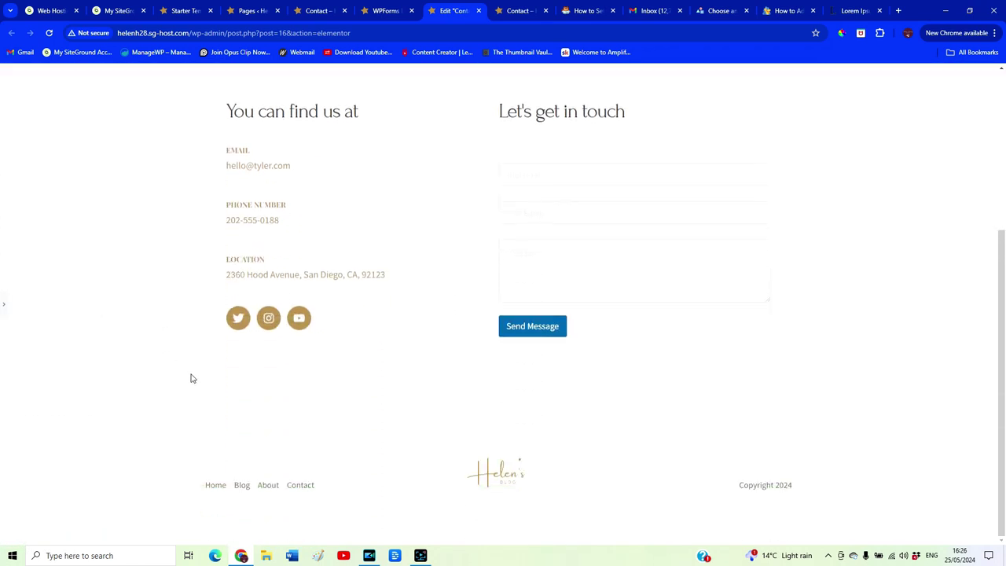
scroll(190, 378, up, 2)
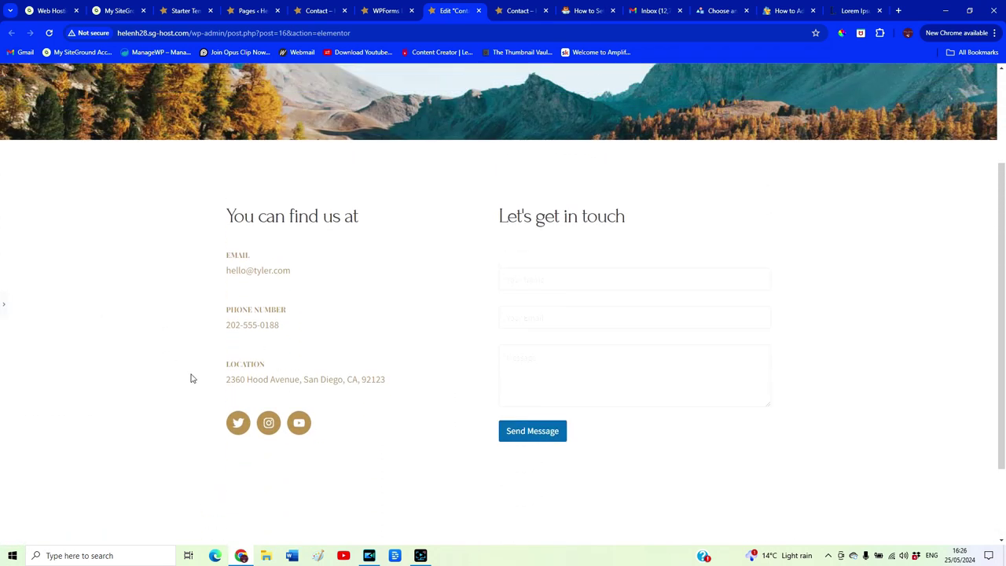
key(ctrl+p)
click(124, 534)
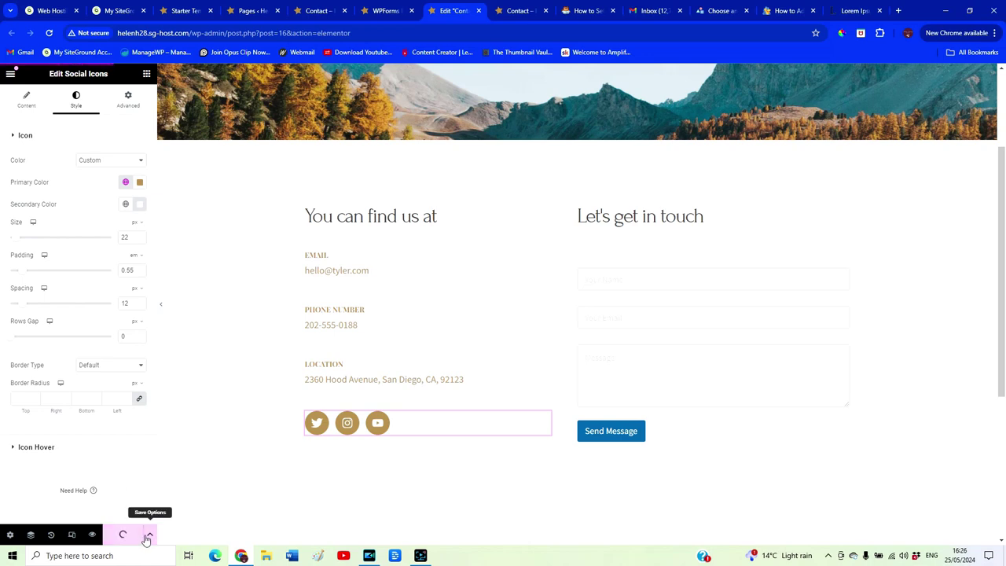
- Preview the Contact page in responsive mode at tablet size with the editing panel hidden, checking it down to the footer
scroll(660, 326, up, 2)
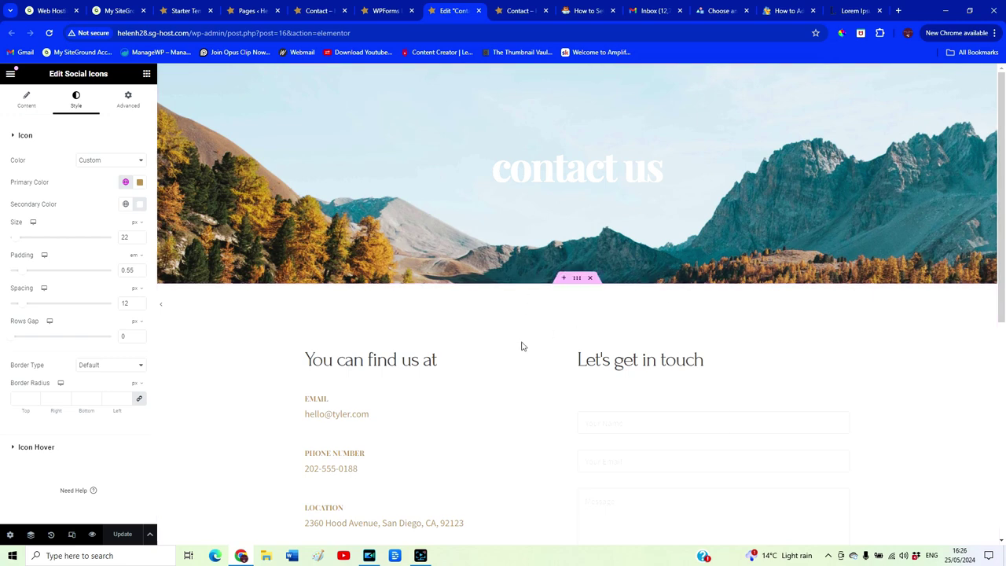
click(71, 536)
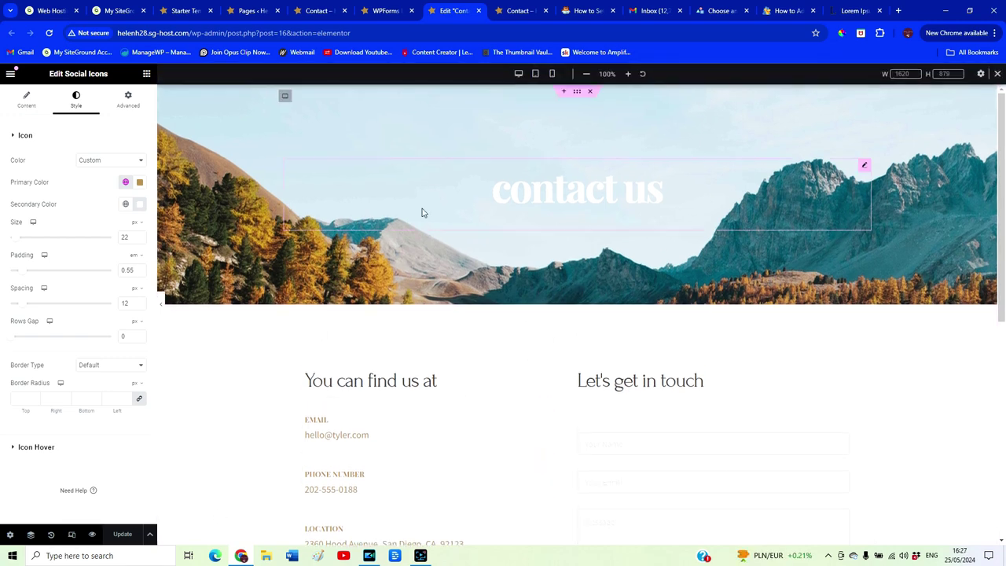
click(536, 74)
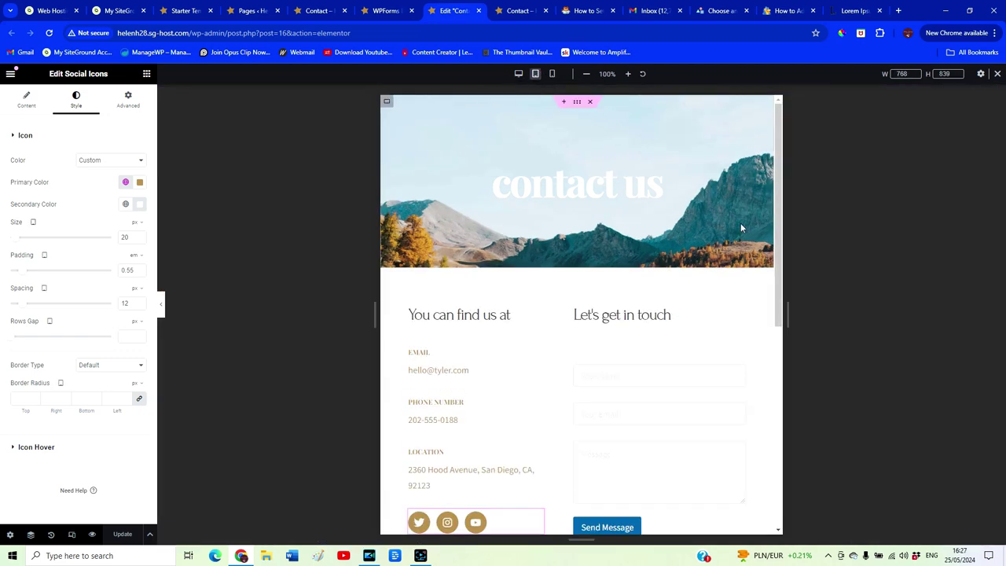
scroll(751, 259, down, 3)
scroll(747, 314, down, 3)
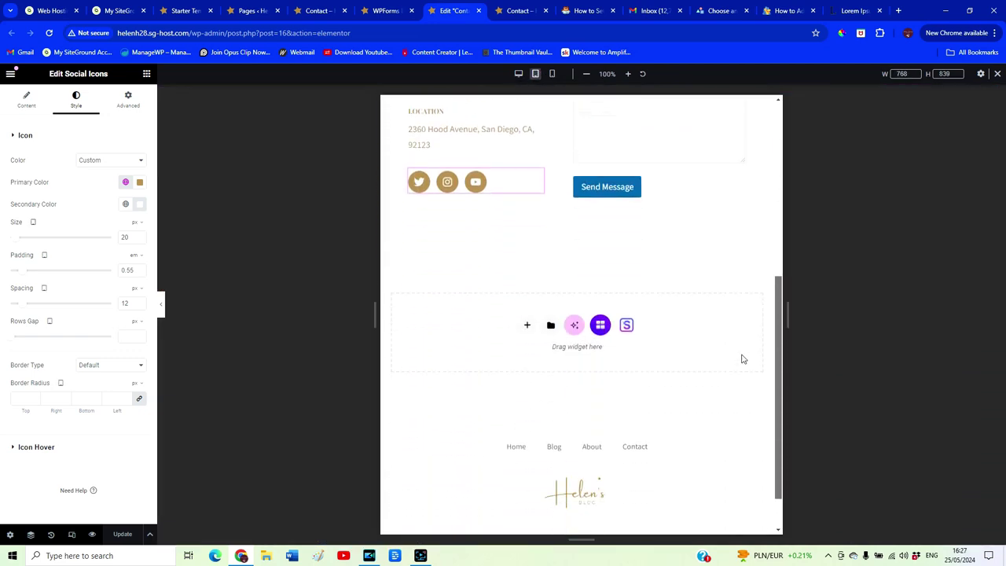
click(161, 304)
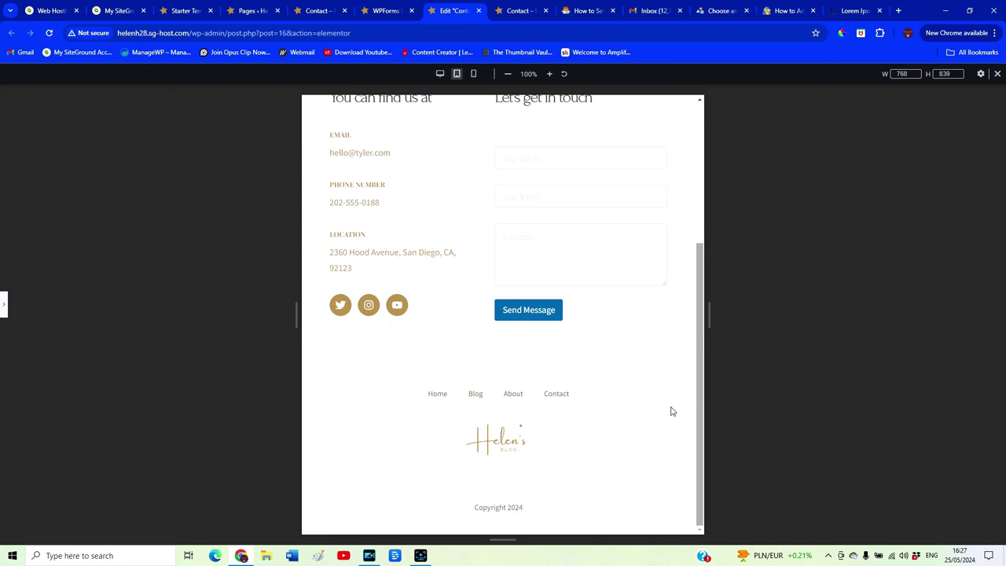
drag(701, 411, 545, 172)
- Check the Contact page in mobile portrait view, open the "contact us" heading's settings and return to desktop view
click(473, 73)
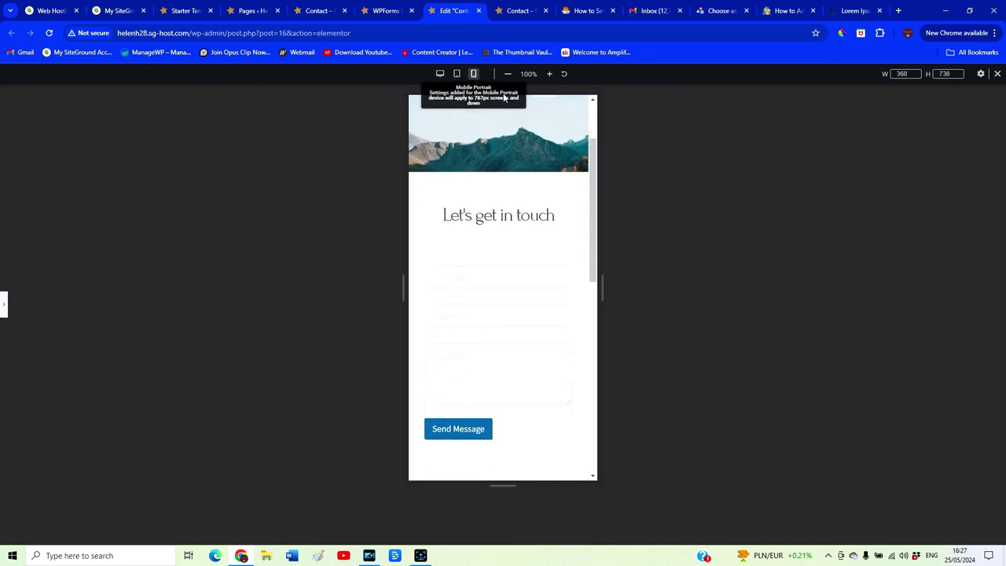
scroll(593, 275, down, 5)
scroll(594, 314, up, 10)
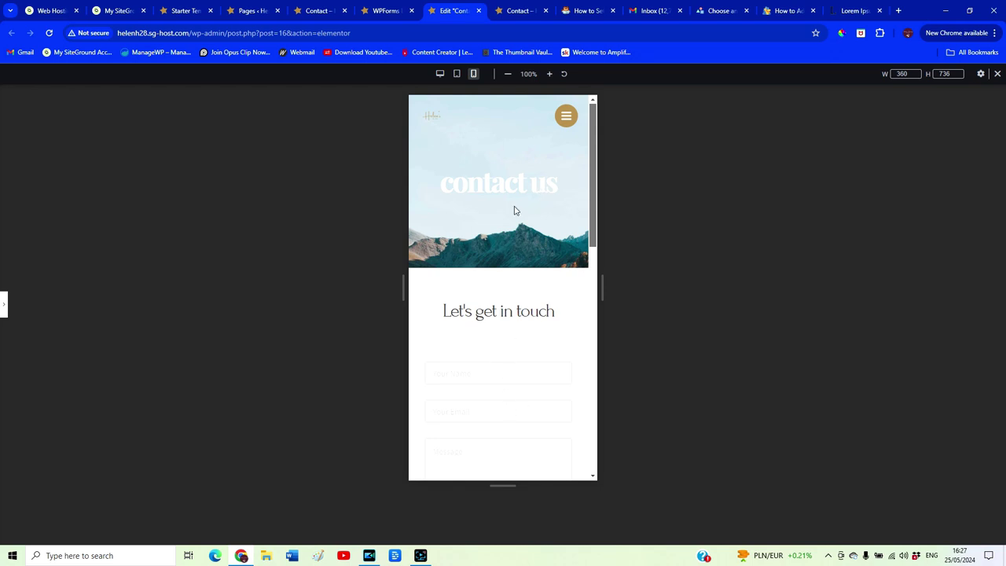
click(5, 304)
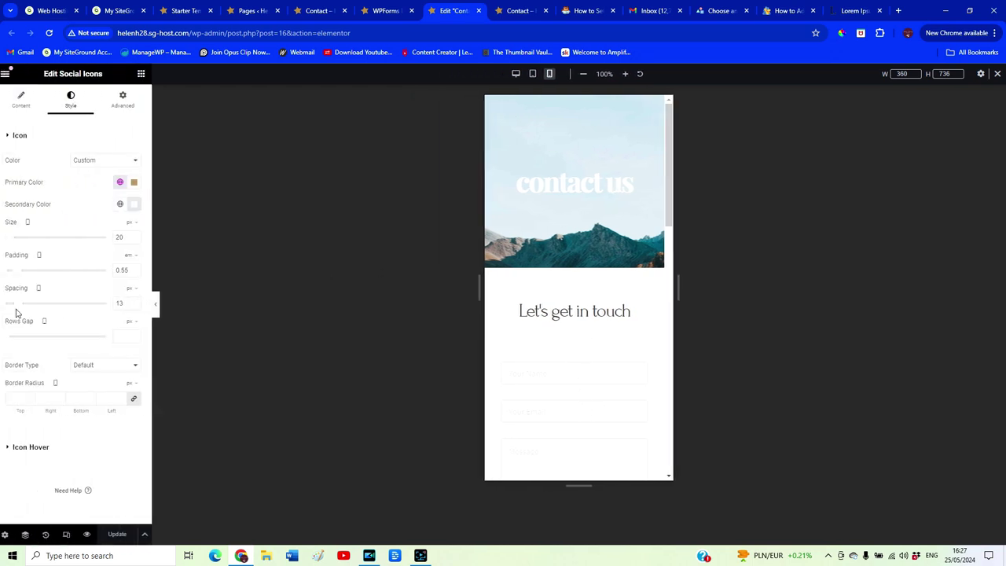
click(556, 180)
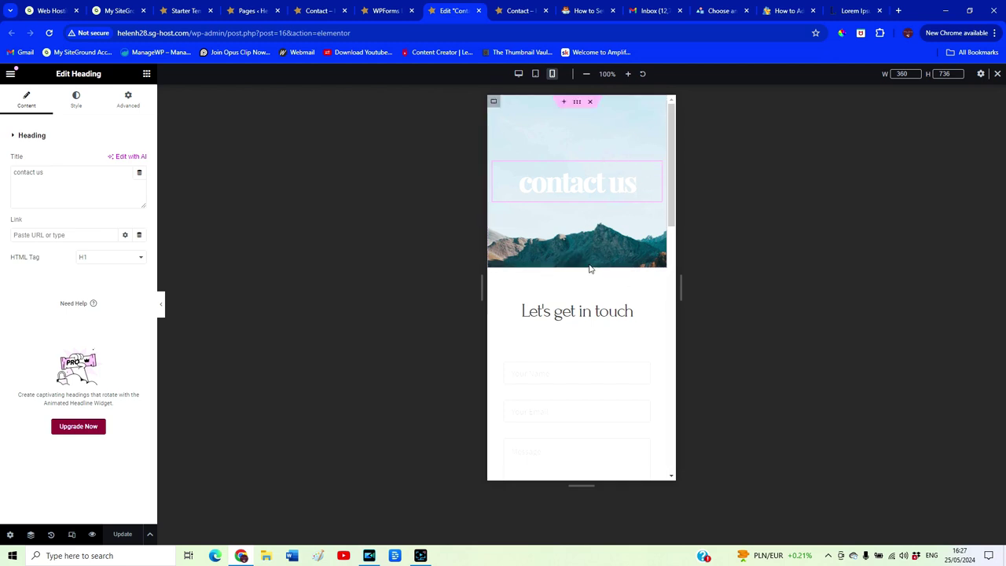
click(519, 76)
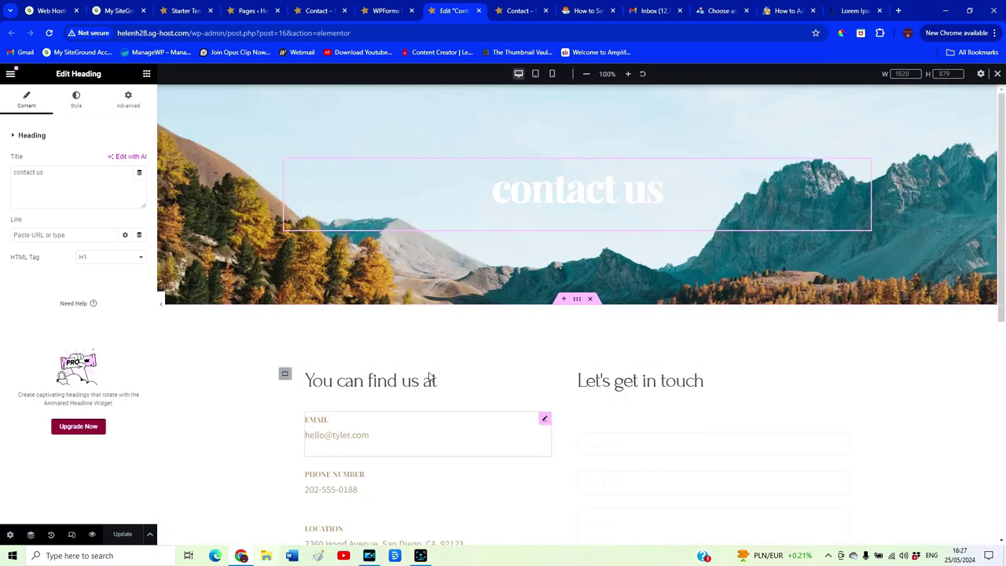
- Close the Contact page's editor and its old page view, and return to the Pages list
key(ctrl+w)
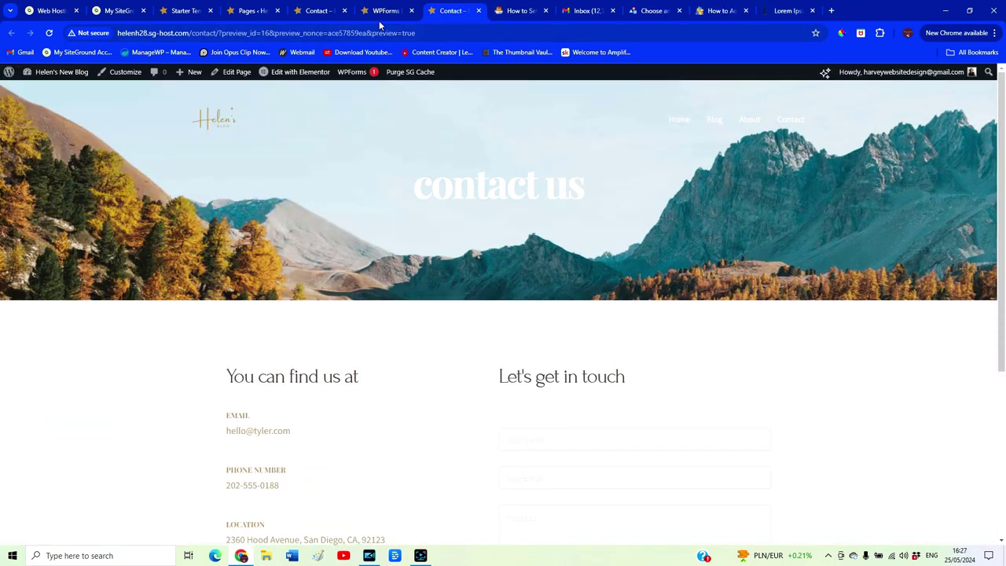
click(317, 12)
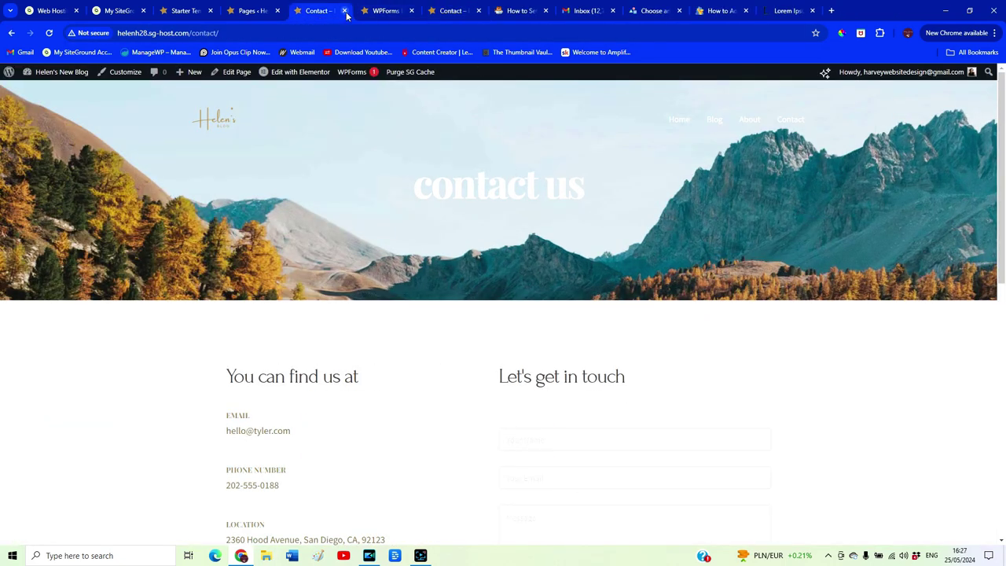
click(344, 11)
click(265, 16)
- Open the About page in the Elementor editor in a separate browser tab
mouse_move(227, 336)
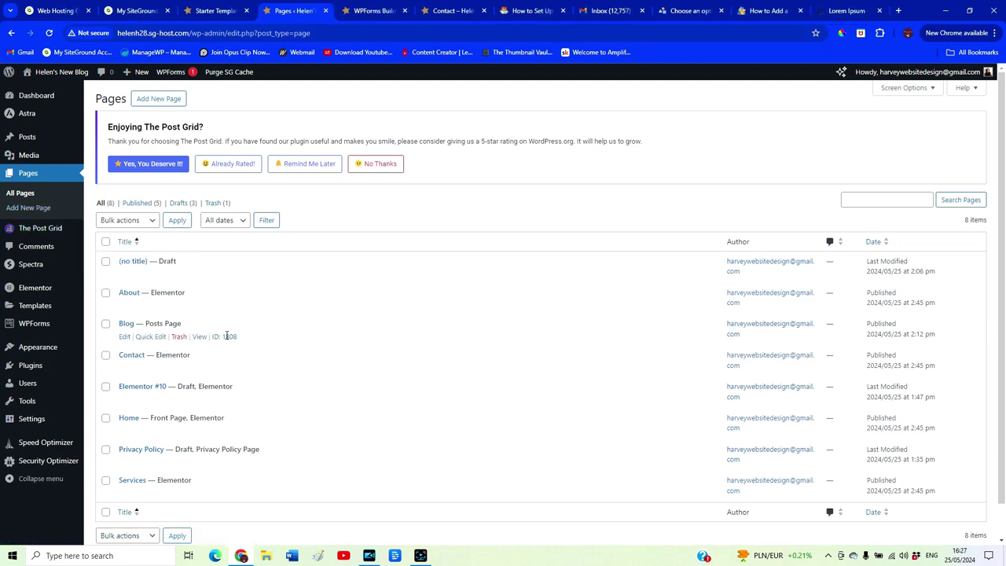
mouse_move(180, 292)
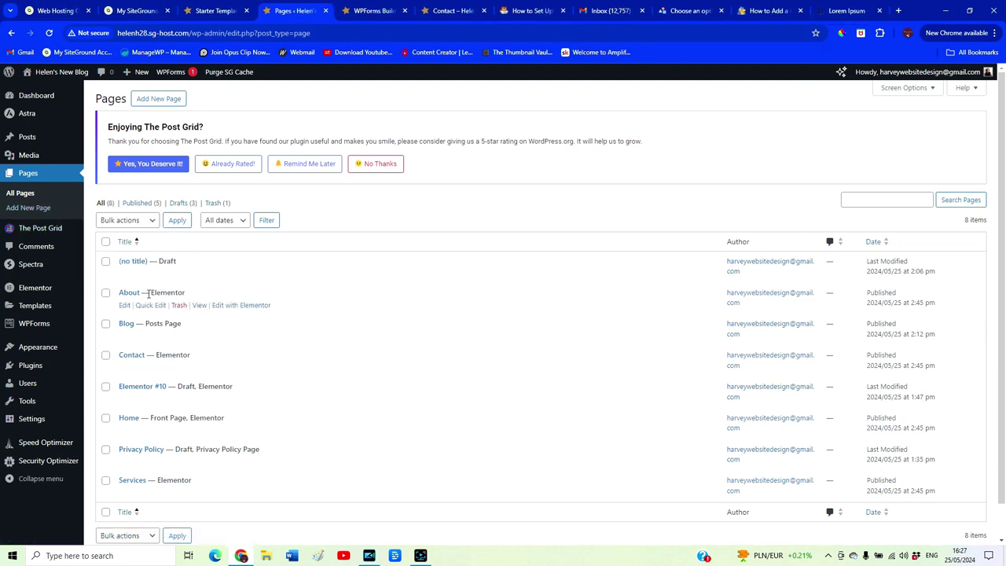
right_click(232, 306)
click(242, 313)
key(ctrl+Tab)
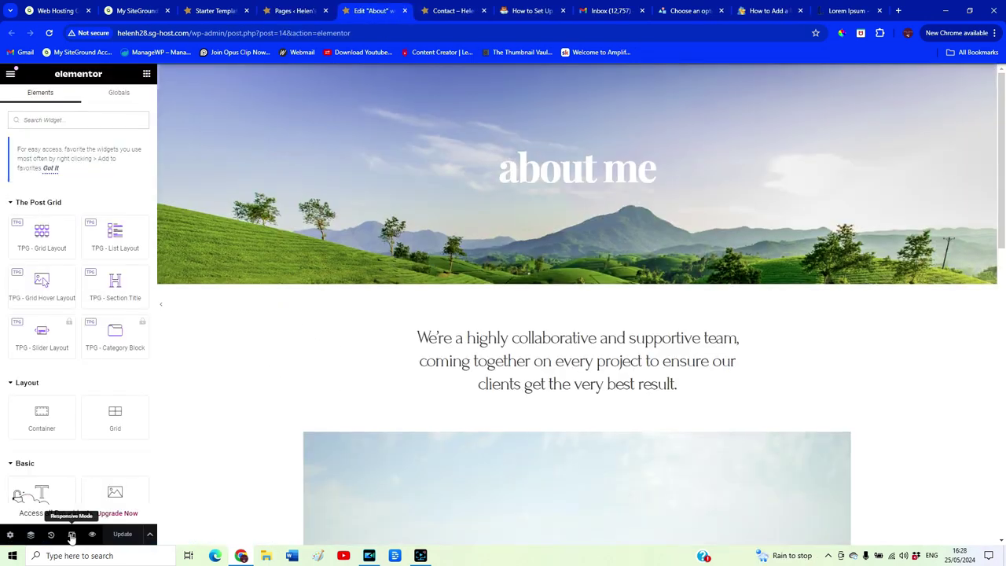
- Preview the About page in responsive mode at tablet size with the editing panel hidden
click(71, 536)
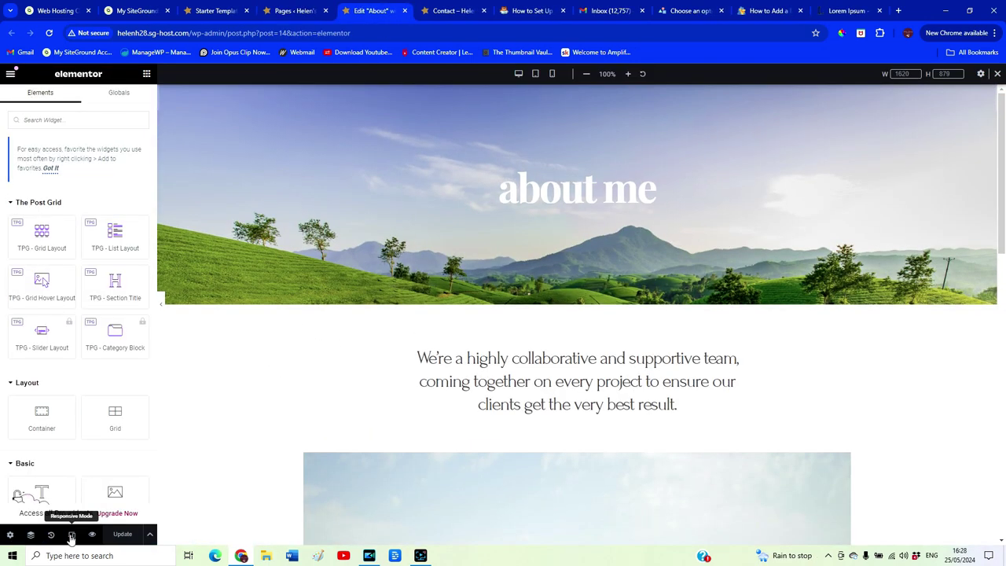
click(535, 73)
scroll(770, 236, down, 4)
key(ctrl+p)
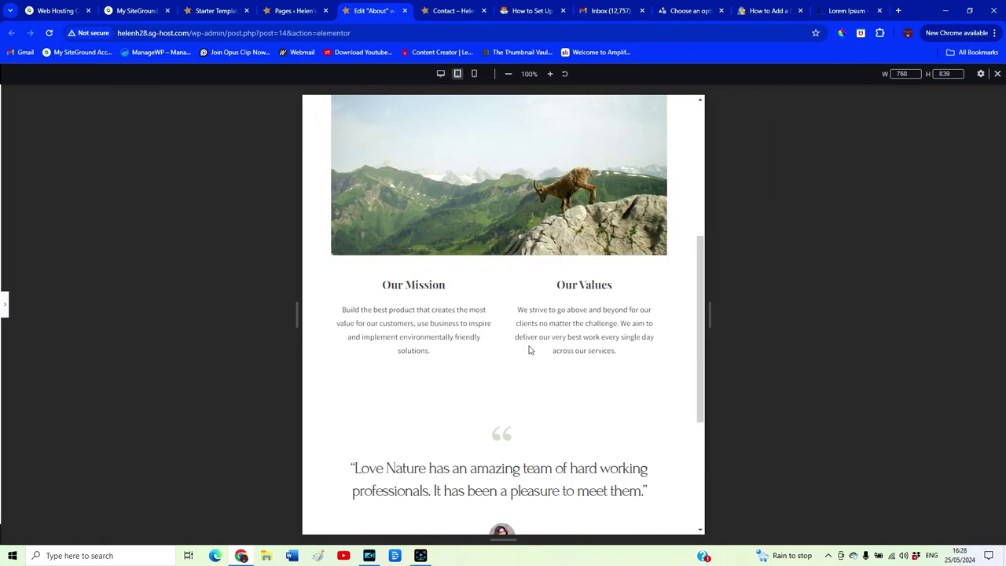
drag(701, 268, 737, 132)
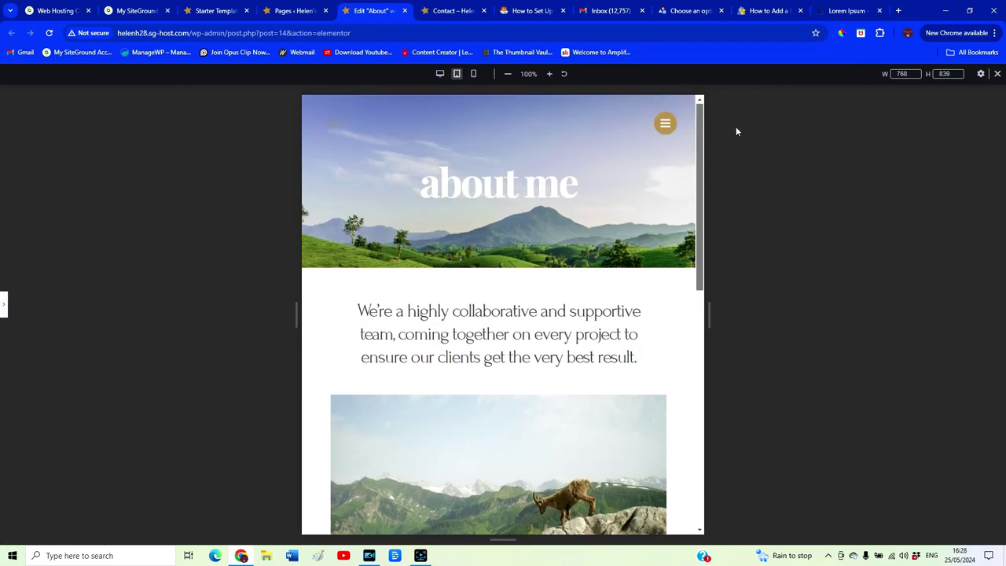
- Check the About page in mobile portrait view, expanding and collapsing its navigation menu and reviewing the content below
click(473, 73)
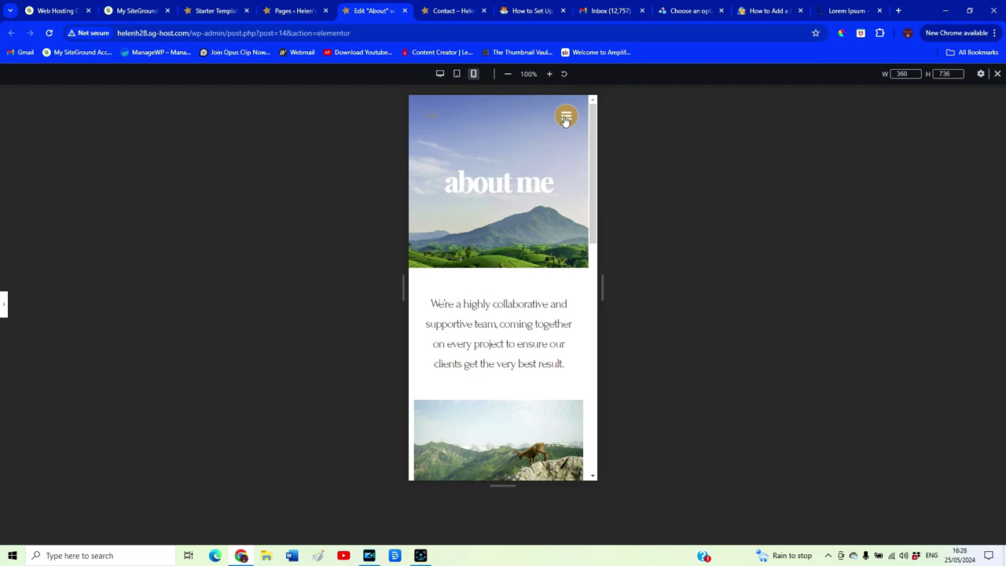
click(564, 118)
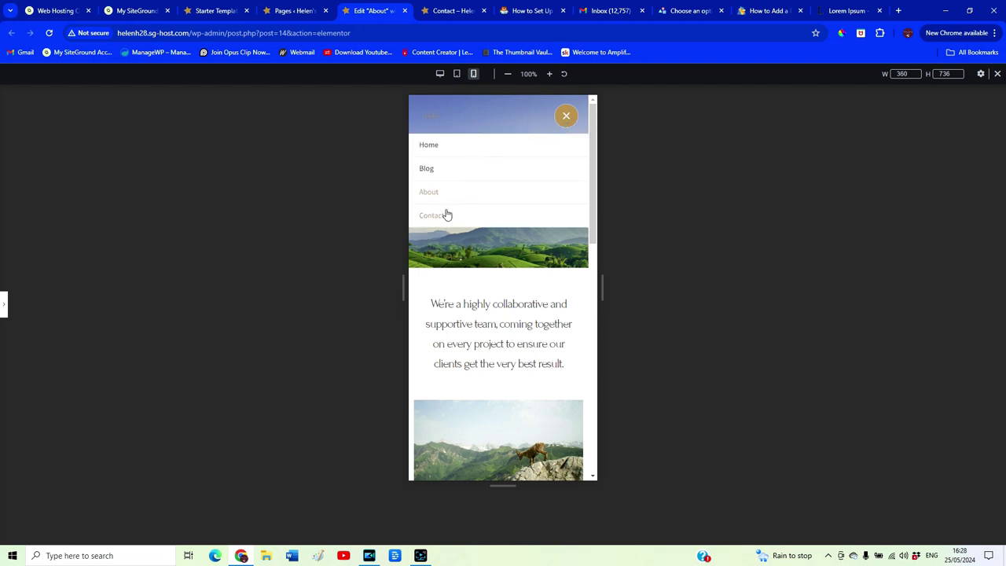
click(565, 118)
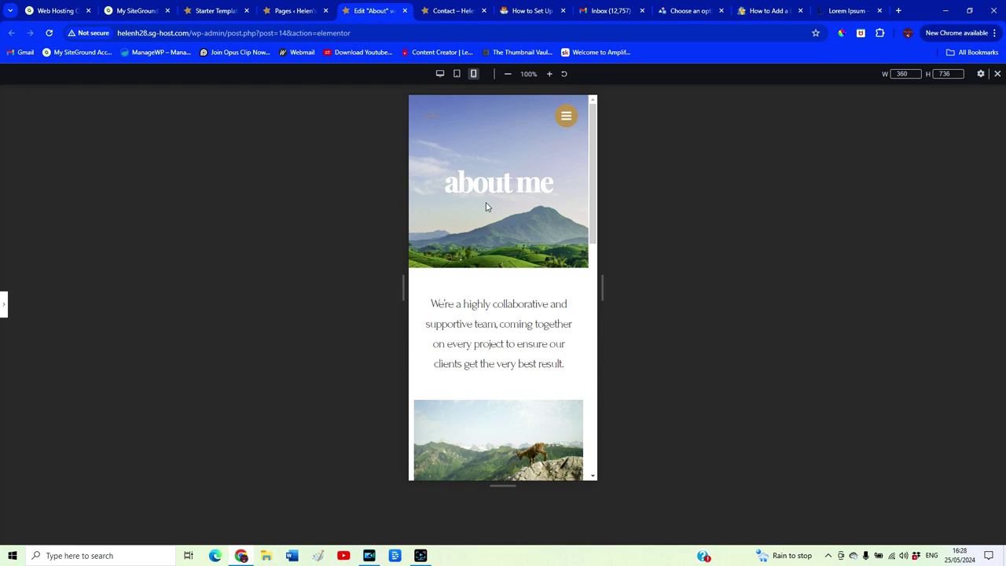
scroll(530, 377, down, 3)
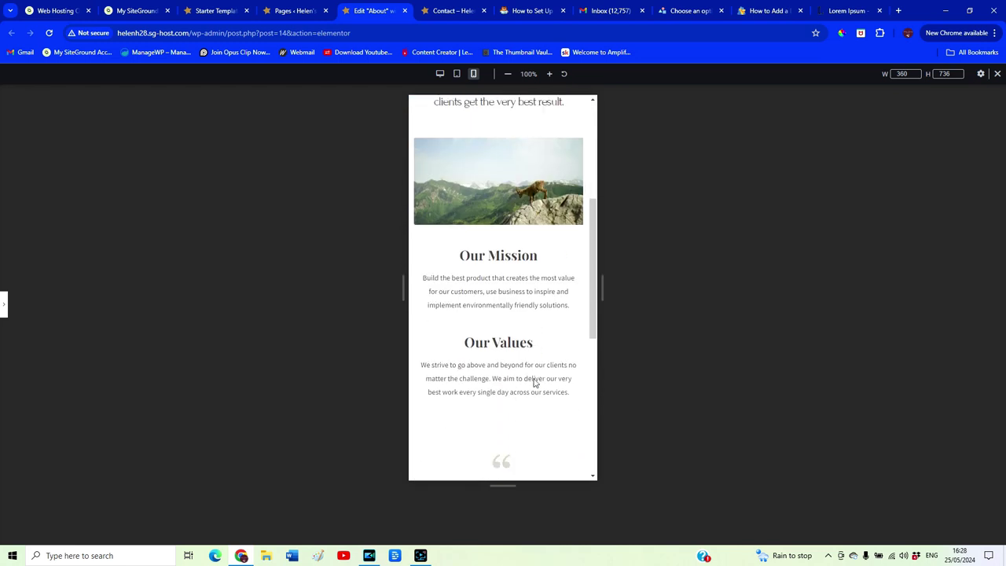
scroll(535, 382, up, 2)
scroll(535, 382, up, 1)
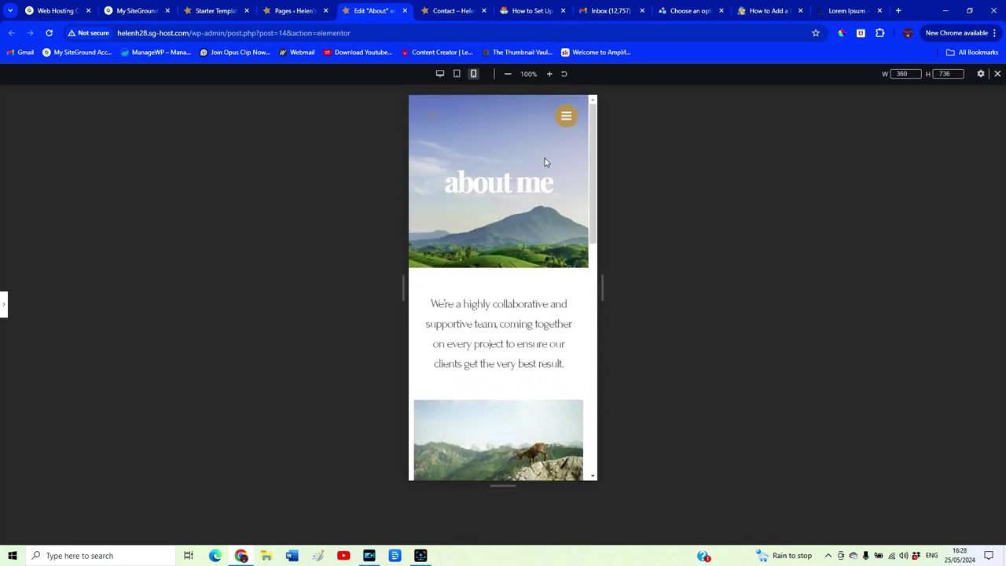
- Return the About page to desktop view, look through its sections and bring back the editing panel
click(440, 73)
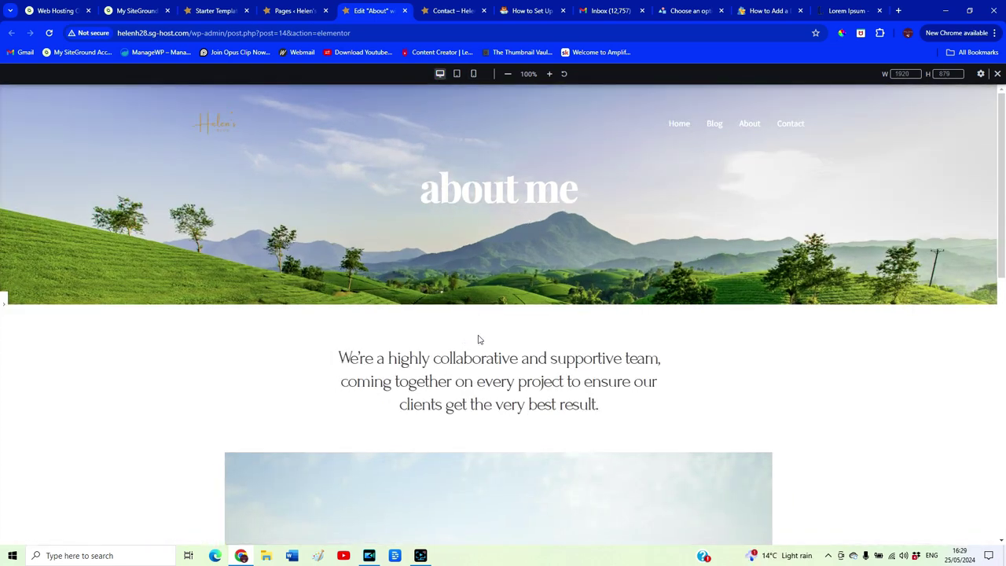
scroll(518, 401, down, 6)
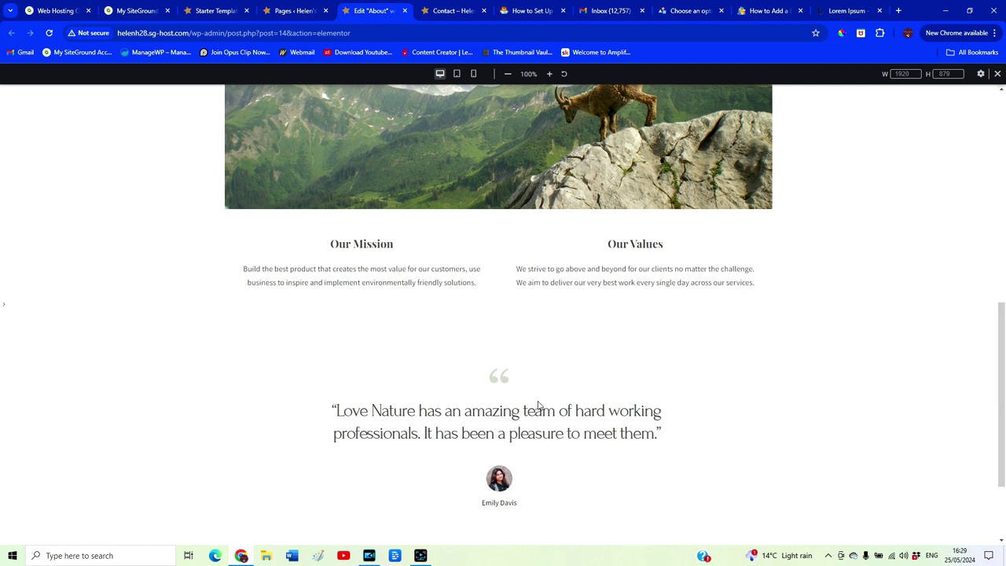
key(F5)
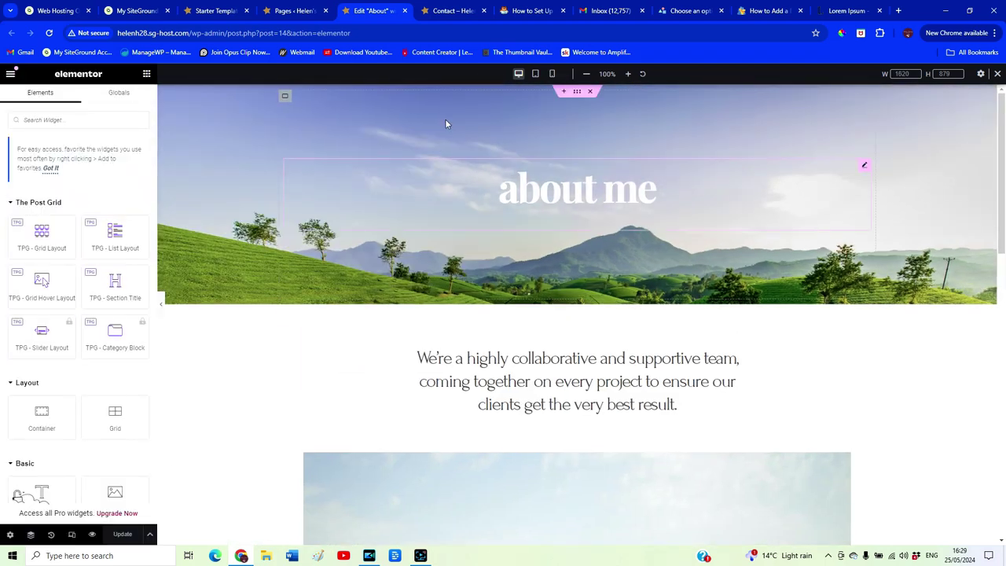
- Close the About page editor and open the Home page in the Elementor editor in a separate browser tab
click(404, 11)
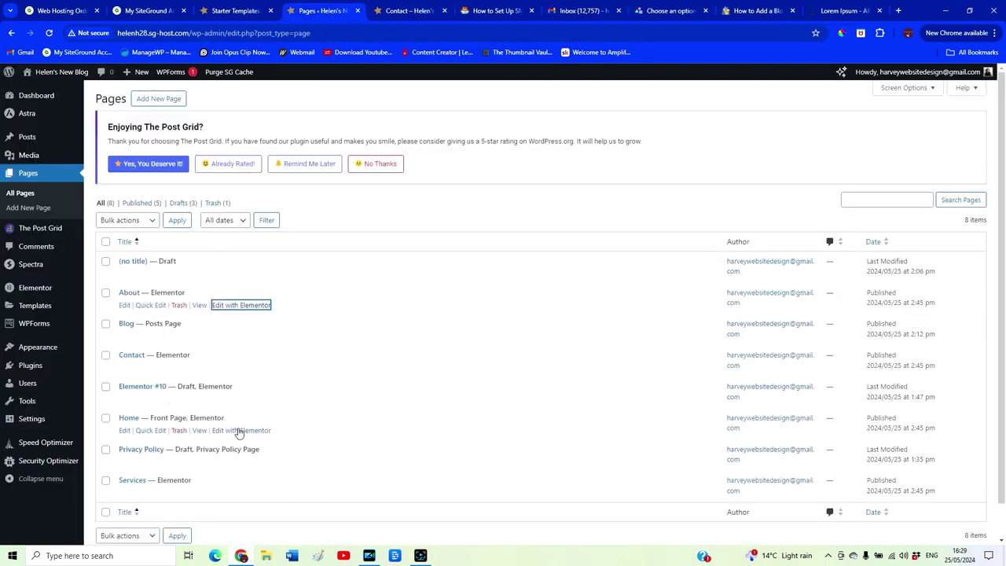
right_click(240, 435)
click(277, 325)
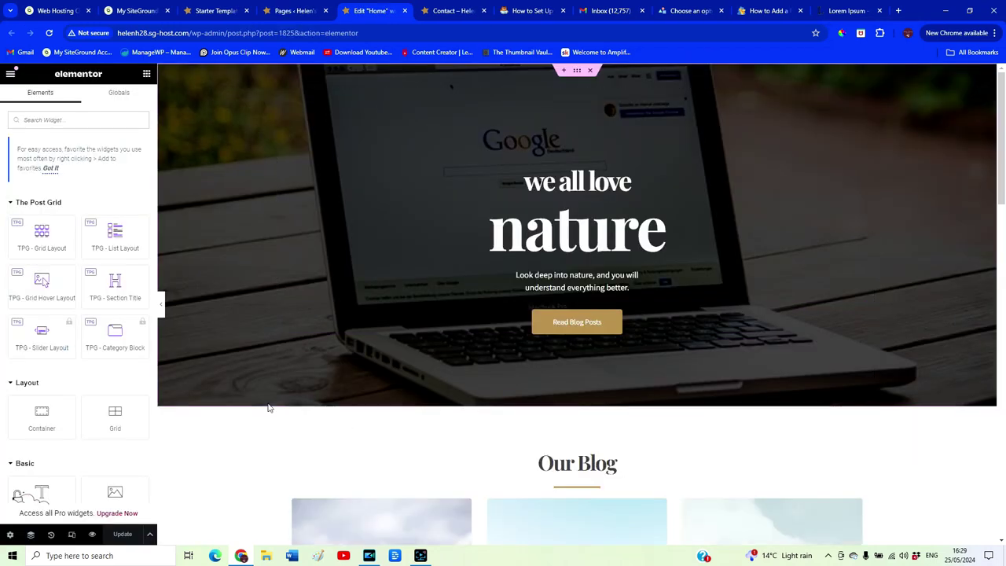
- Preview the Home page in responsive mode at tablet size down to the footer, with the editing panel hidden
click(71, 534)
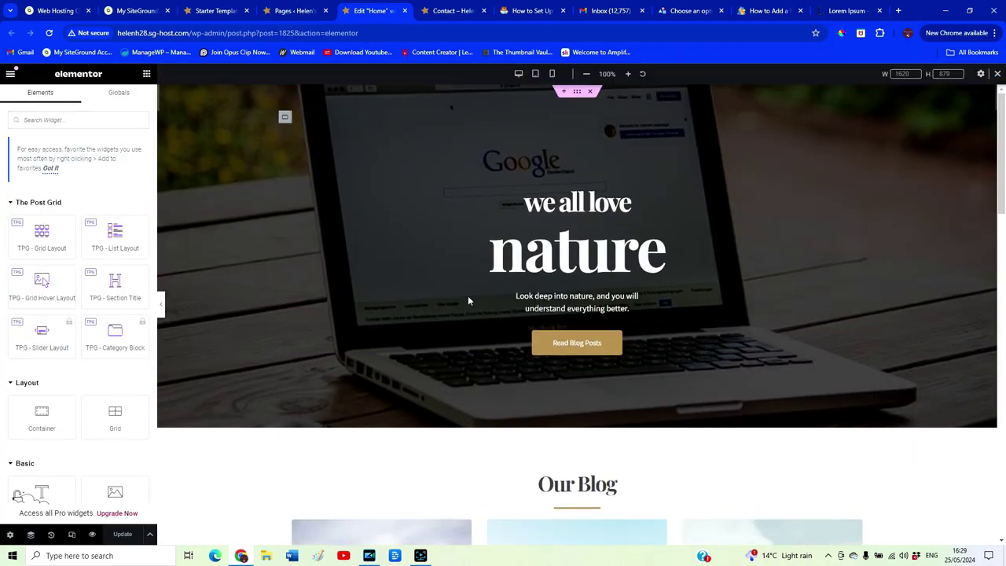
scroll(756, 237, down, 5)
scroll(756, 238, down, 10)
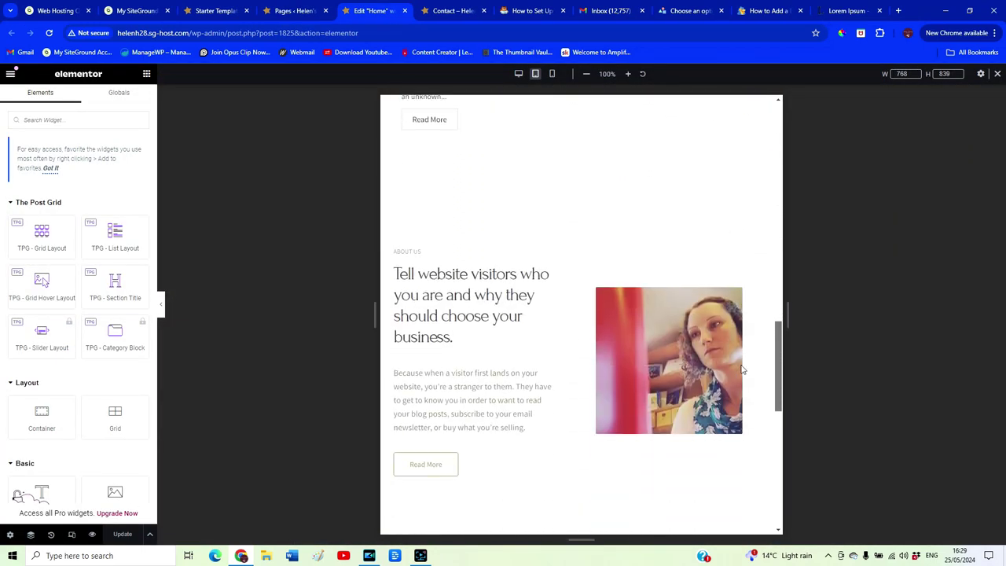
scroll(739, 408, down, 10)
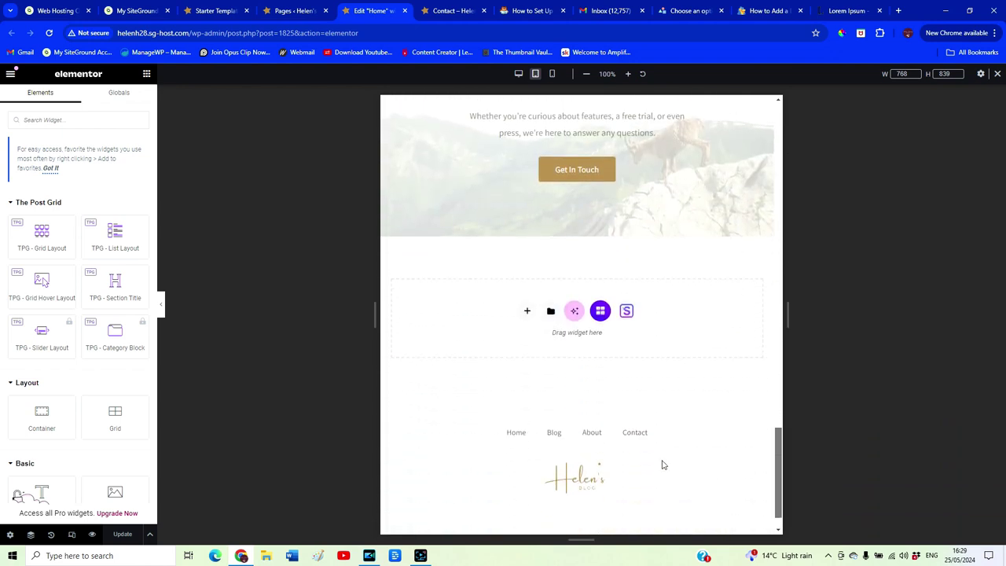
click(163, 306)
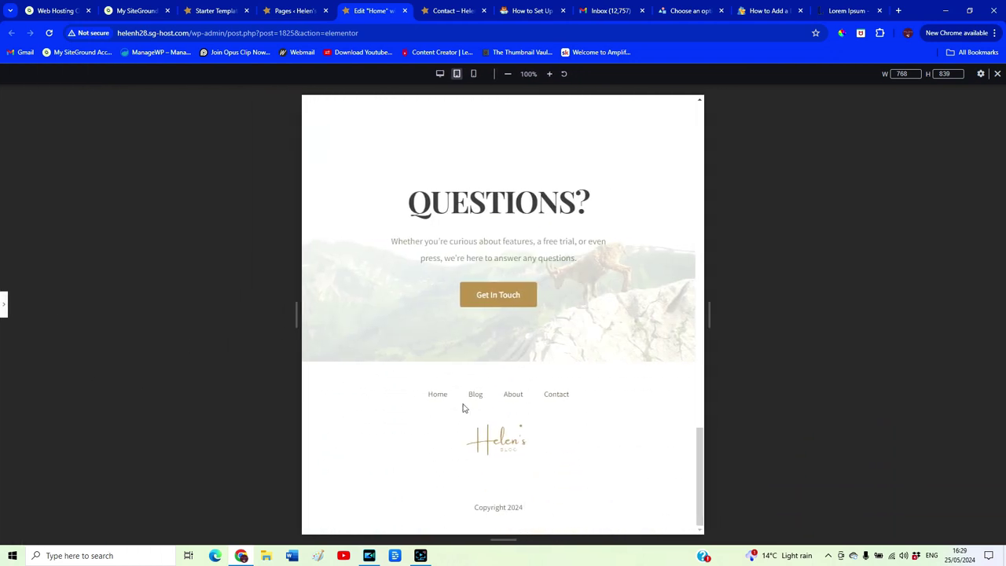
drag(696, 458, 681, 104)
- Check the Home page in mobile portrait view, bring back the editing panel and return to desktop view
click(474, 74)
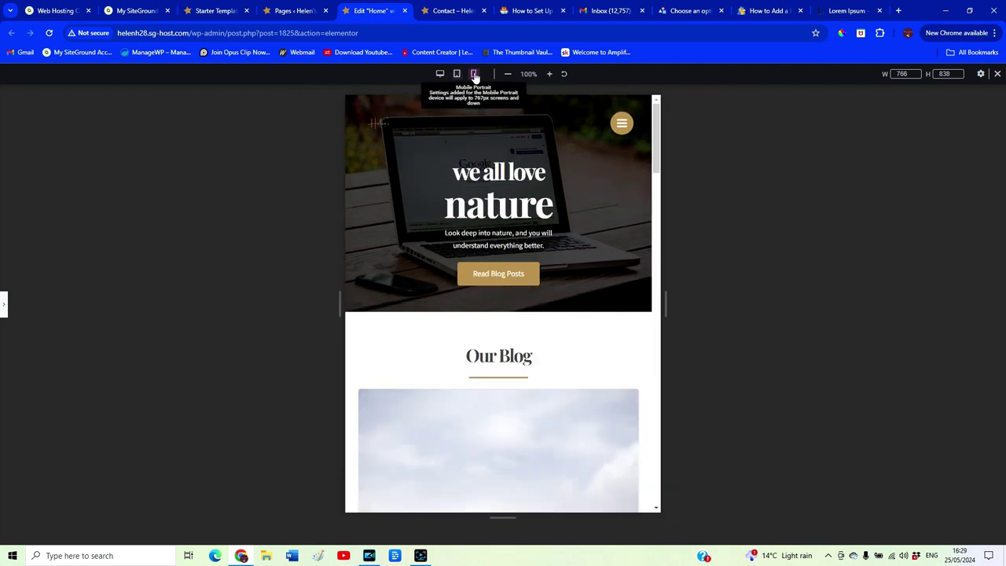
drag(593, 127, 588, 441)
key(ctrl+p)
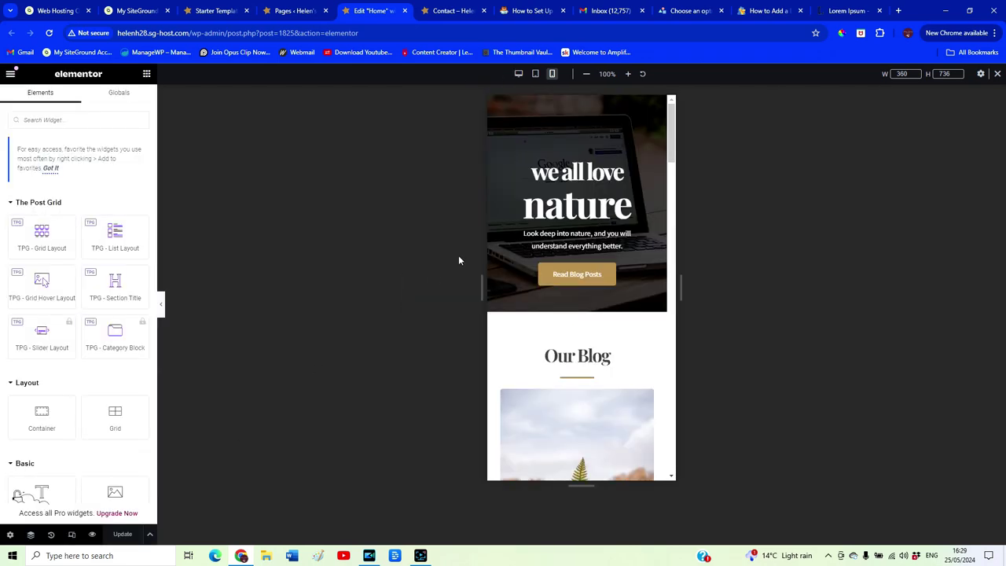
click(518, 73)
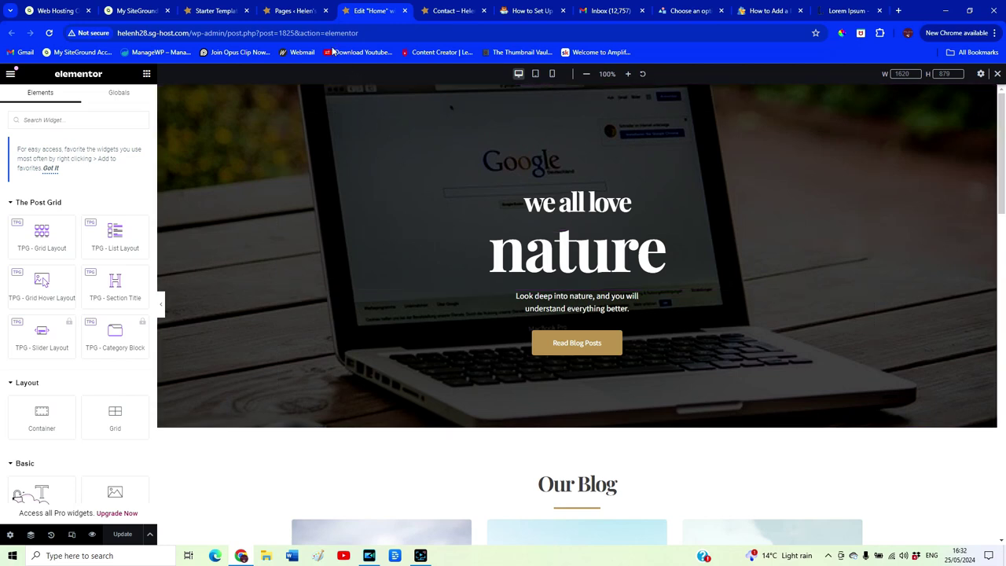
- Create a new blog post in the WordPress dashboard titled "How To Ride A Bike"
click(295, 11)
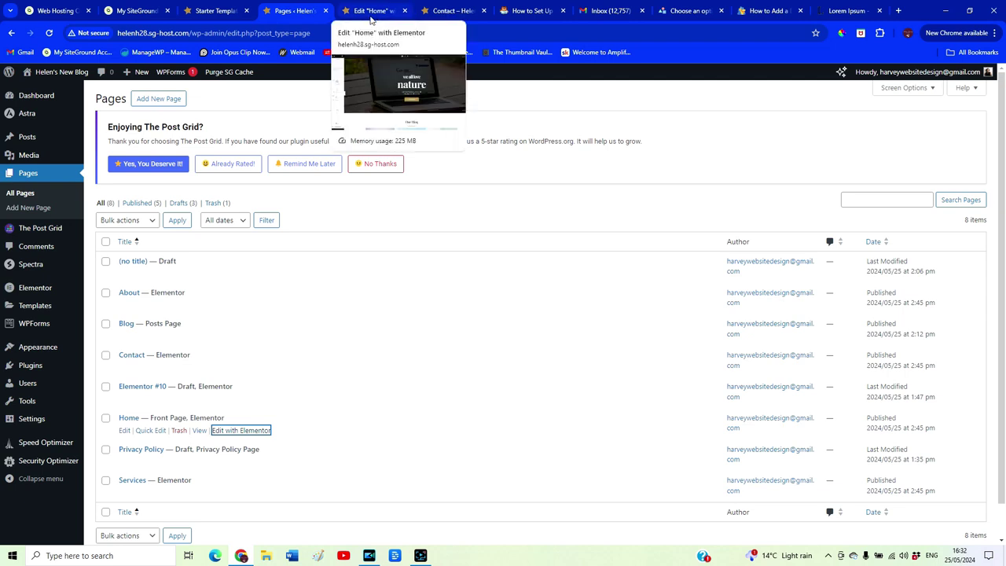
click(28, 137)
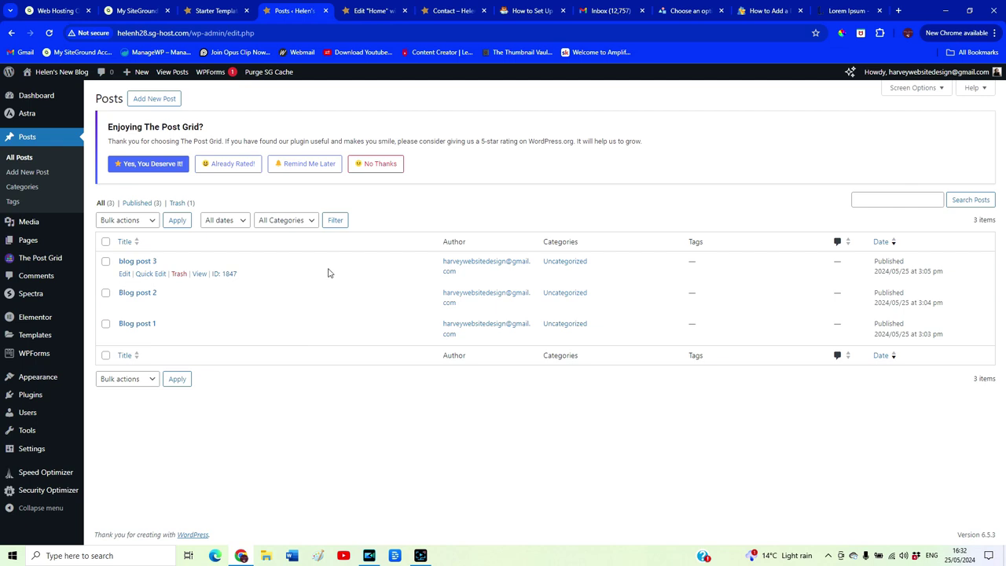
click(146, 102)
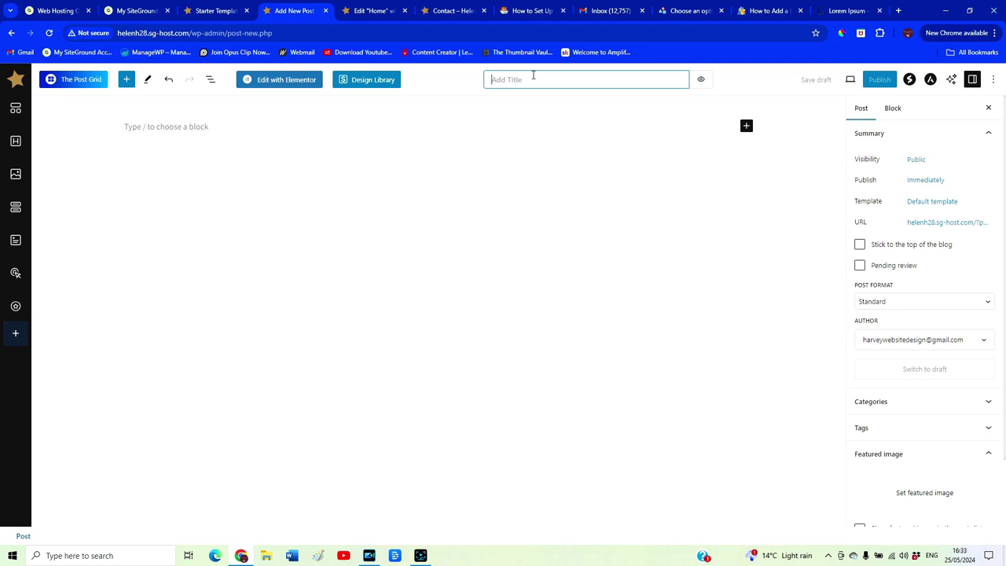
click(536, 79)
click(206, 138)
text(How To Ride A Bike)
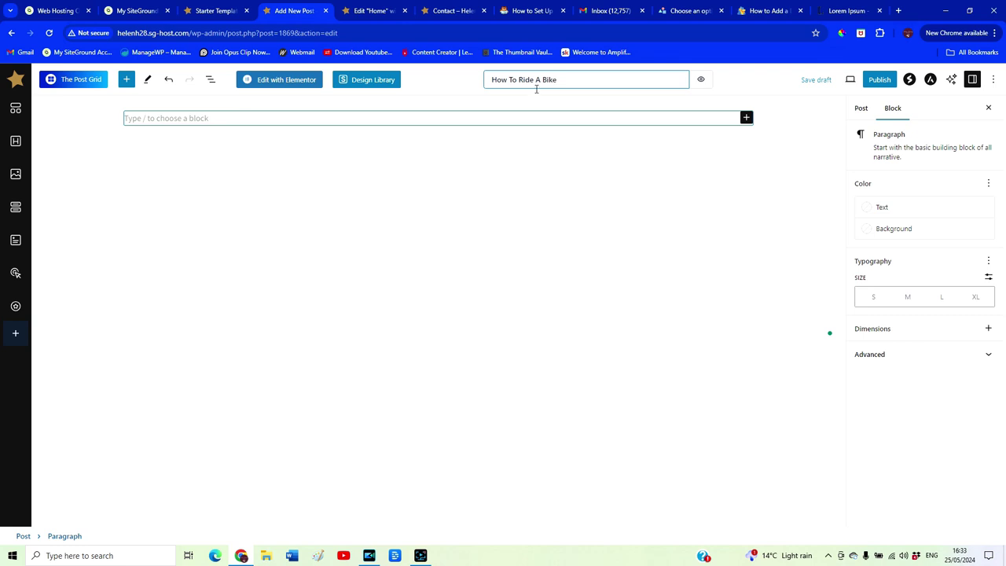
- Publish the "How To Ride A Bike" post and open it in the Elementor editor
click(882, 79)
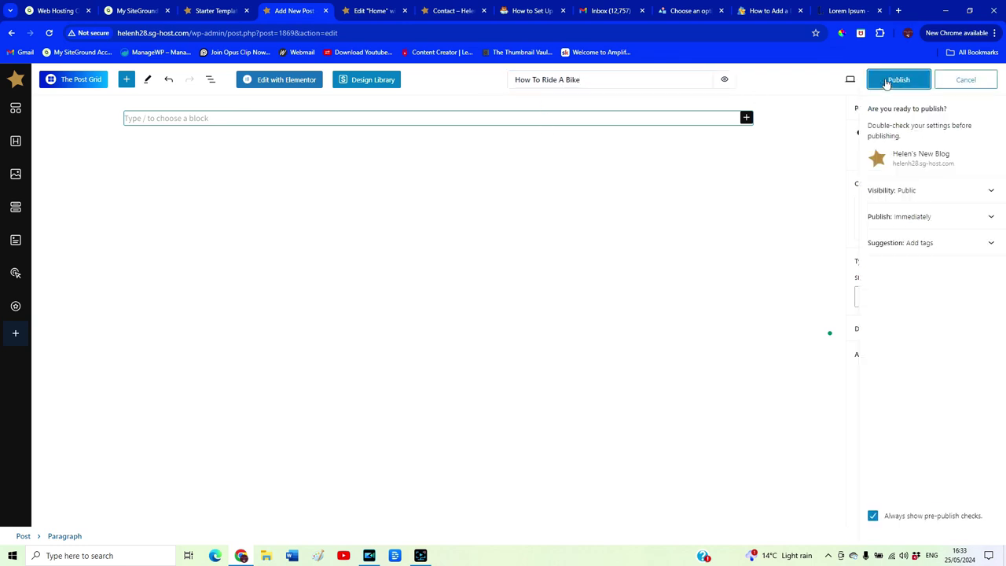
click(887, 82)
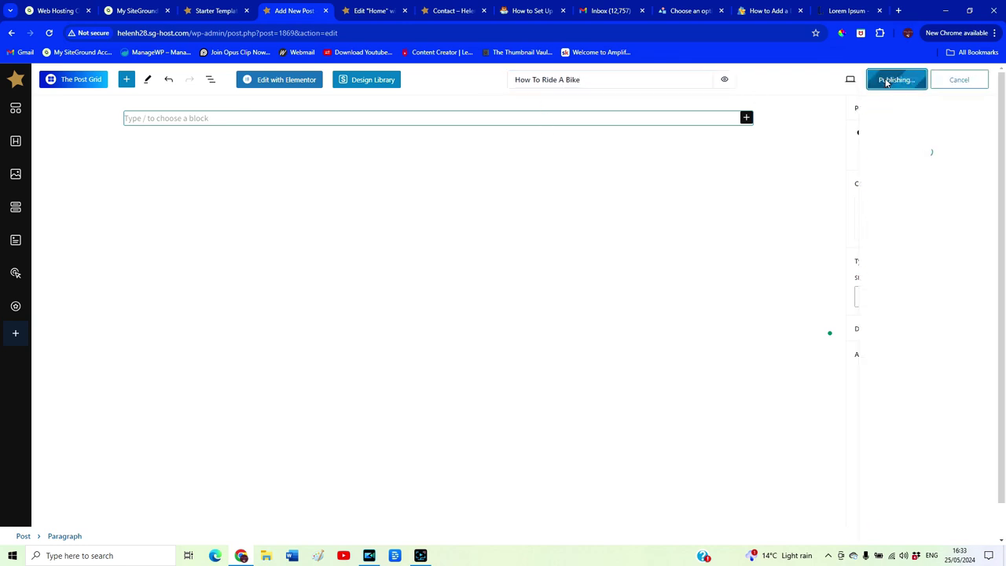
click(287, 80)
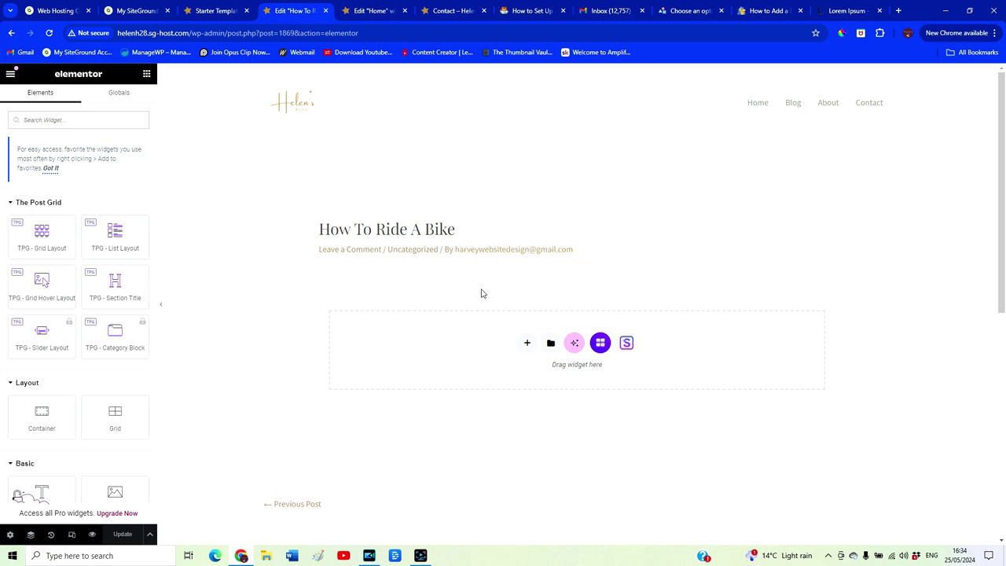
- Exit the Elementor editor to the WordPress dashboard and open the administrator's user profile for editing
click(212, 11)
click(307, 11)
click(10, 73)
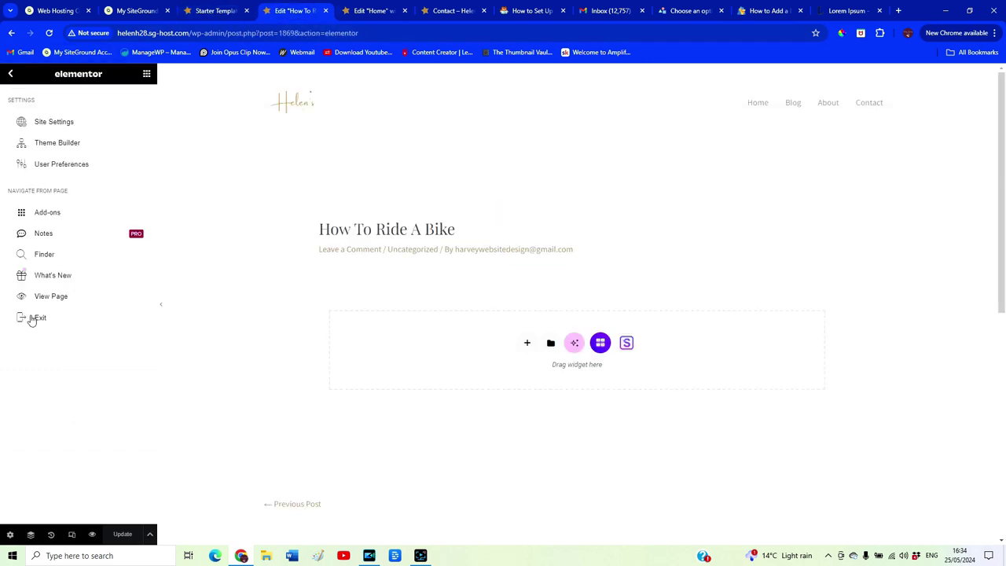
click(35, 317)
mouse_move(30, 373)
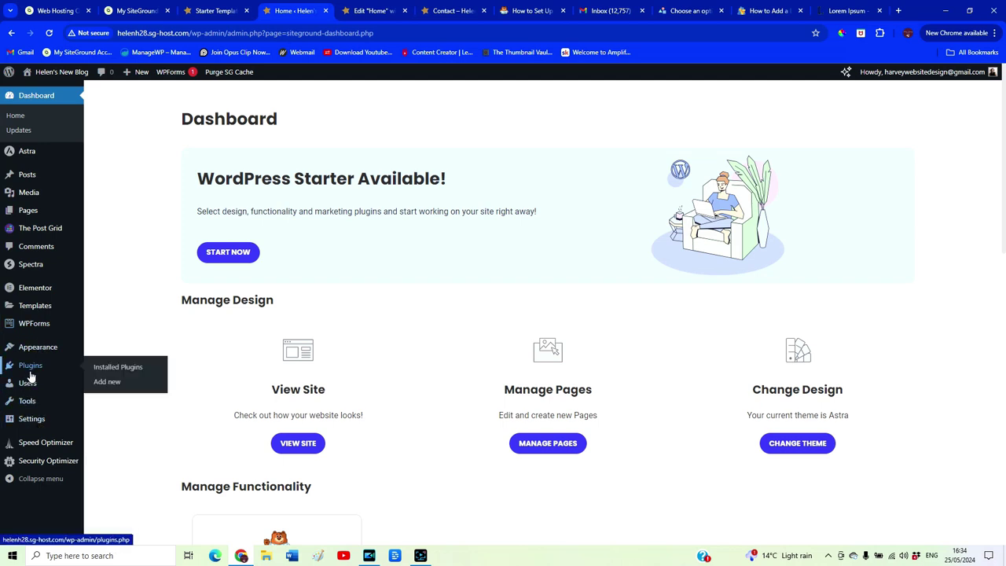
click(32, 384)
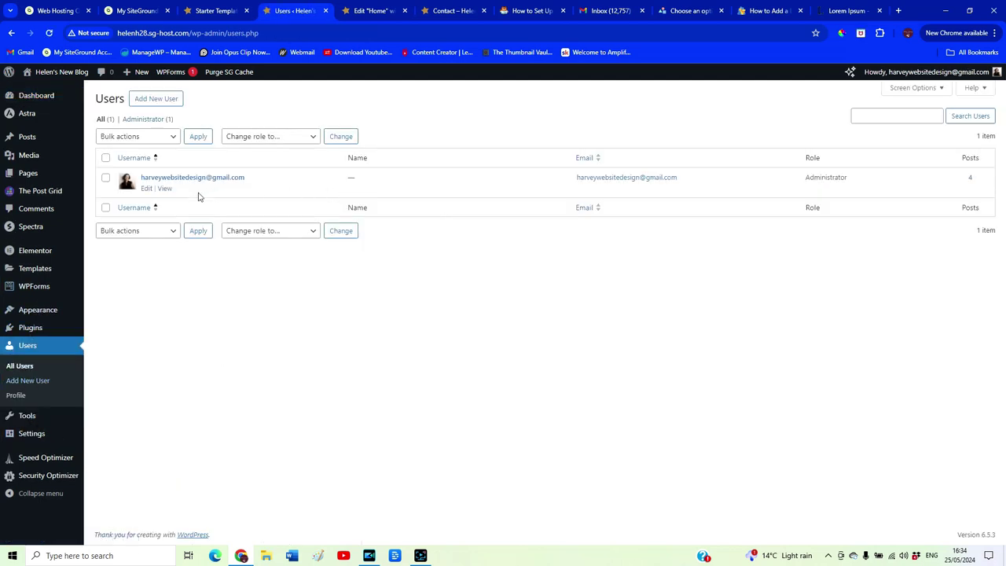
click(158, 179)
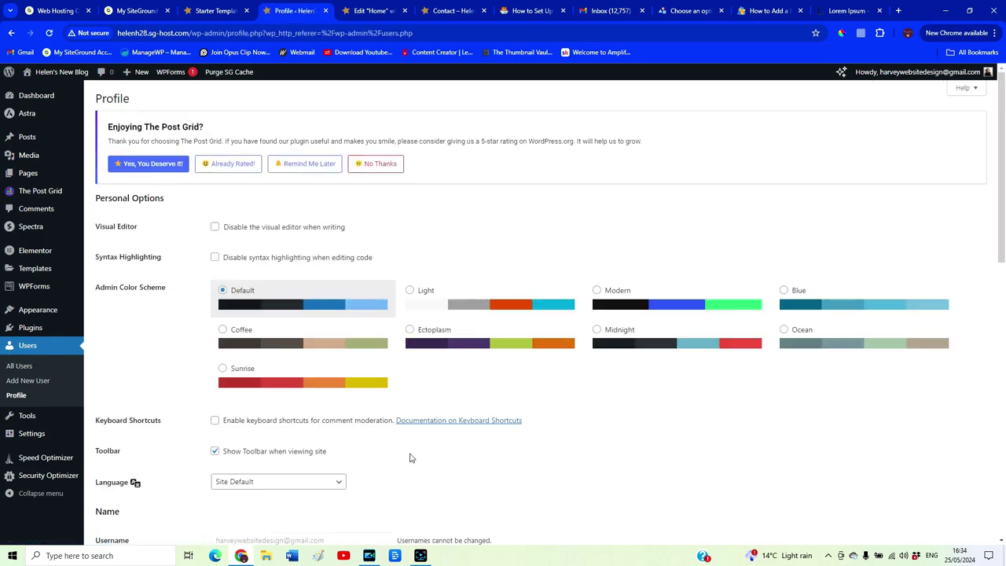
- Replace the profile's nickname with the author's first name and select it as the publicly displayed name
scroll(451, 458, down, 5)
scroll(461, 459, down, 1)
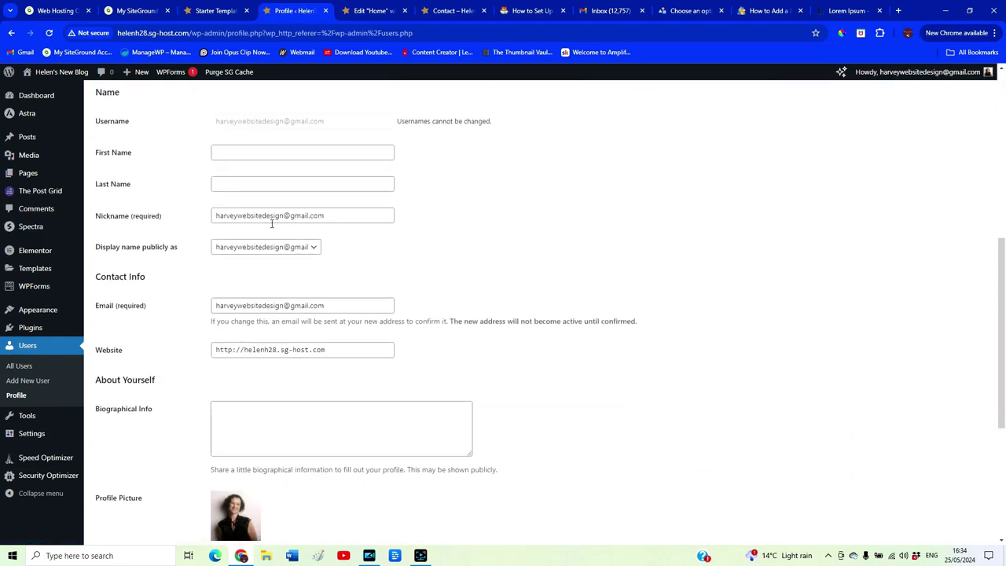
drag(334, 217, 198, 211)
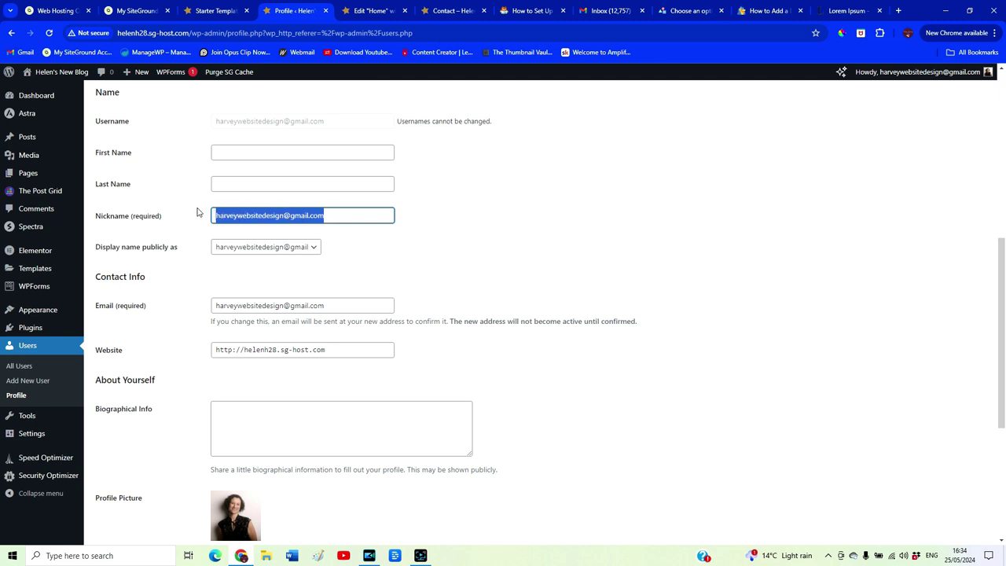
text(sHelen)
key(Home)
key(Delete)
click(266, 246)
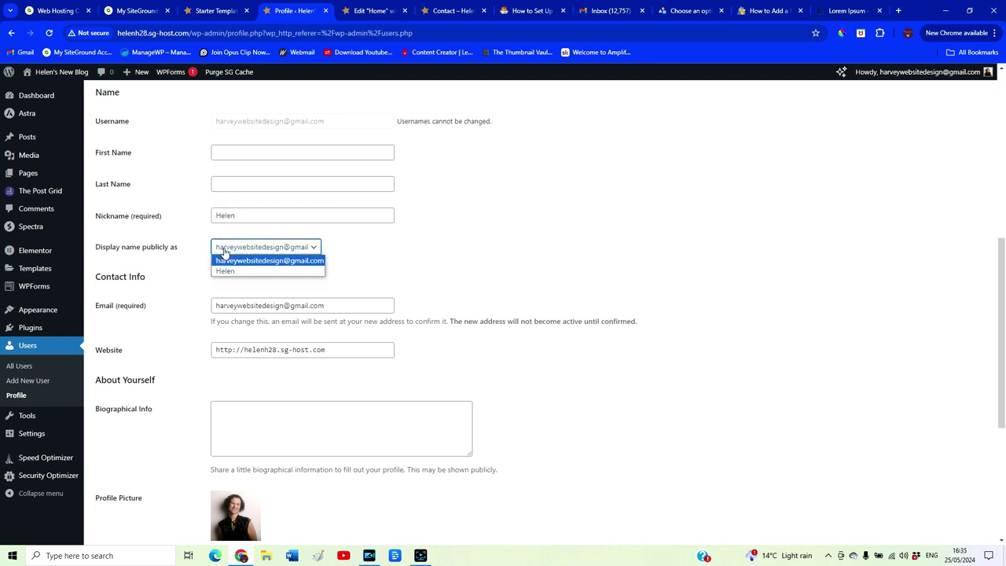
click(225, 271)
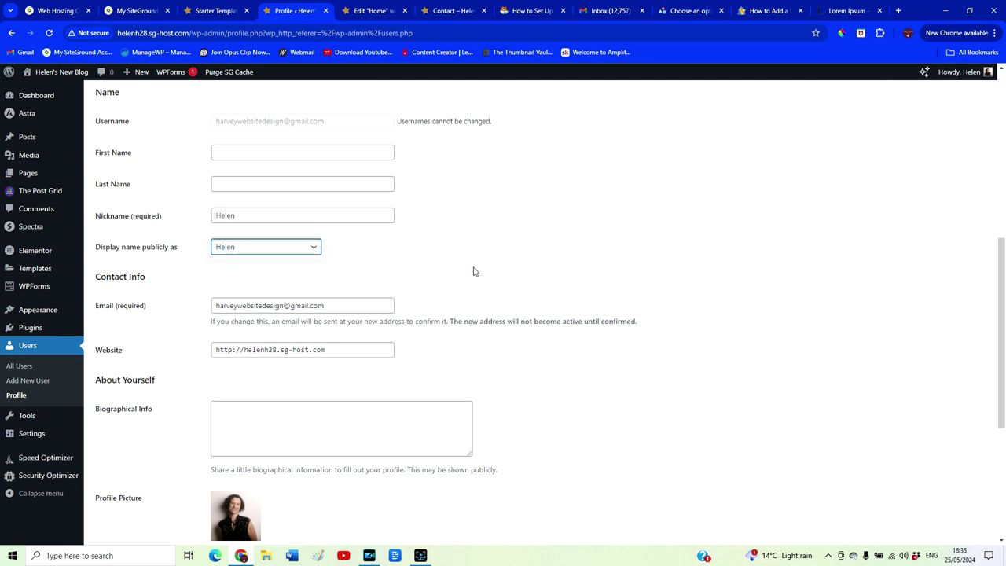
- Review the profile's contact, biographical info and profile picture settings, and save the updated profile
scroll(584, 461, down, 2)
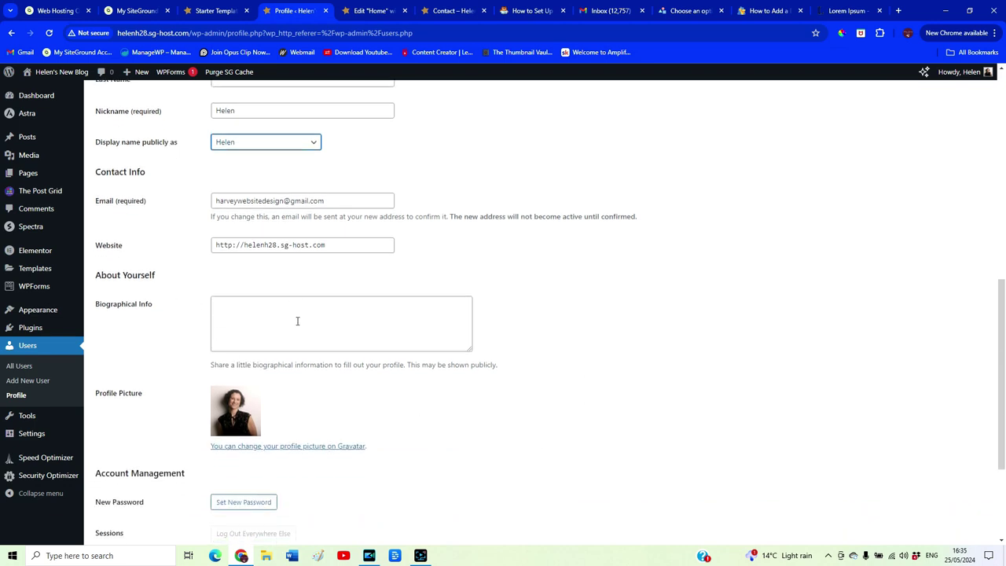
scroll(517, 390, down, 1)
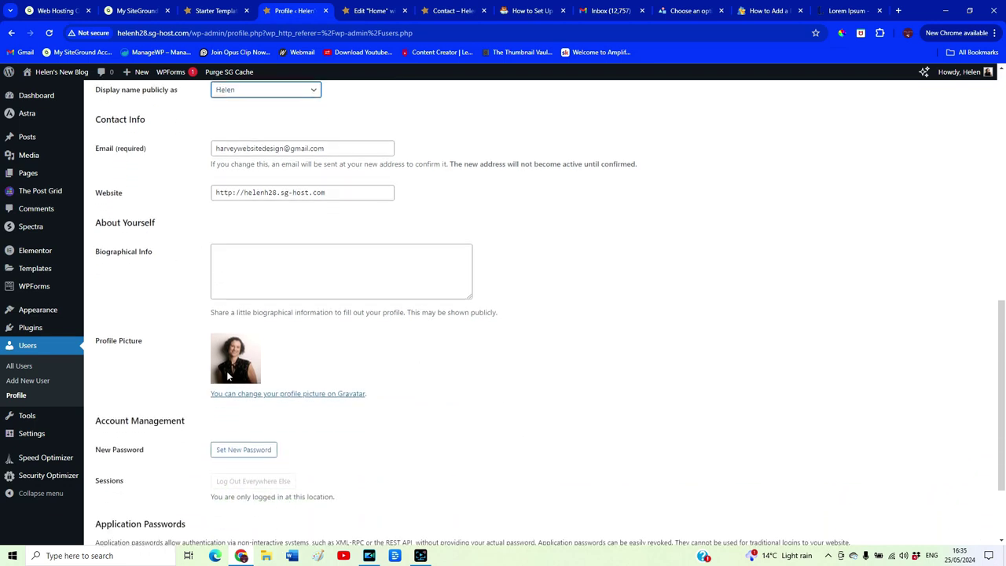
scroll(550, 419, down, 1)
scroll(552, 417, up, 1)
scroll(553, 417, down, 2)
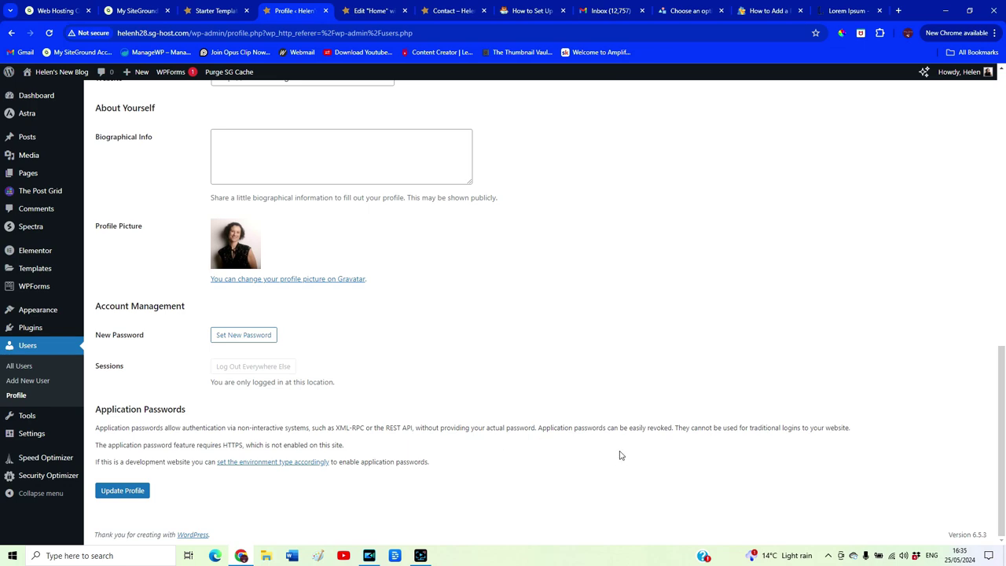
scroll(621, 455, up, 5)
scroll(620, 455, down, 2)
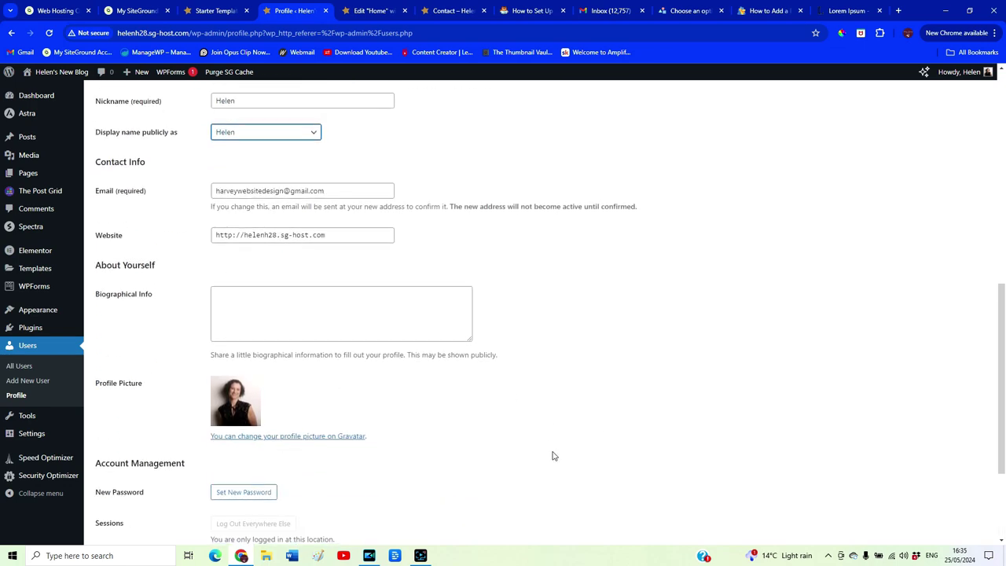
scroll(553, 452, up, 5)
scroll(639, 415, down, 8)
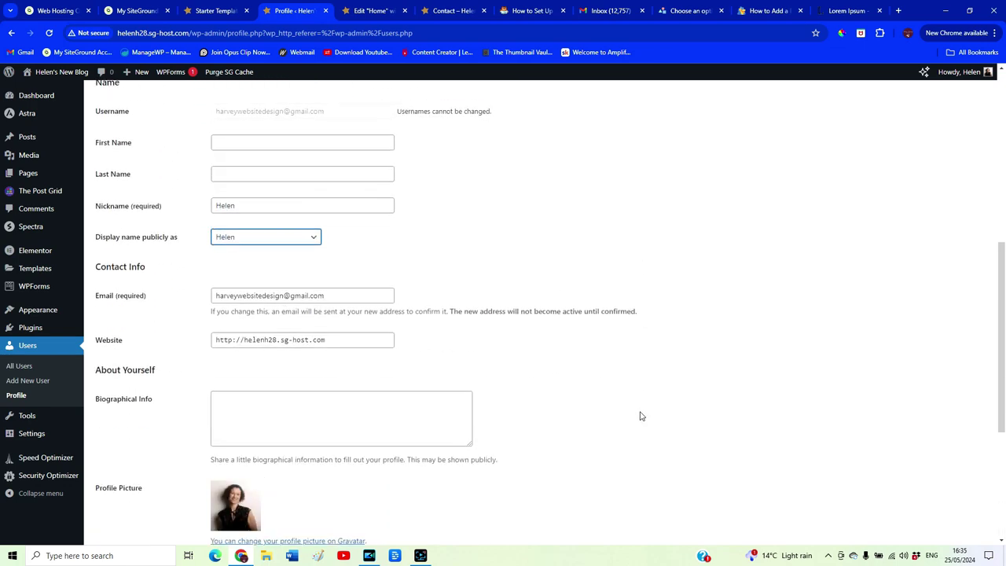
click(135, 489)
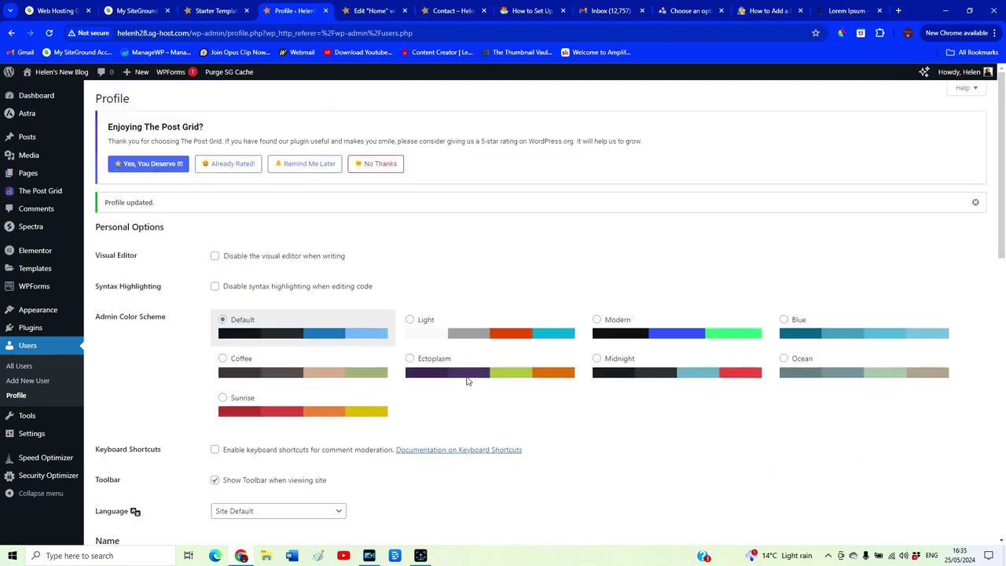
- Return to the posts list and reopen the "How To Ride A Bike" post in the Elementor editor
click(355, 11)
click(295, 11)
click(27, 137)
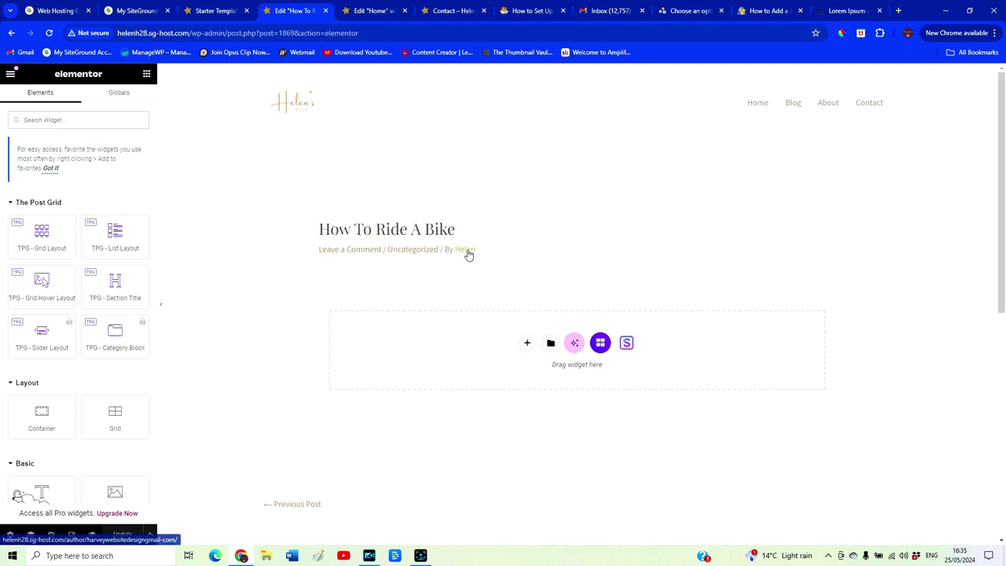
- Add a single-column container below the post title and bring up the basic widgets for filling it
click(526, 343)
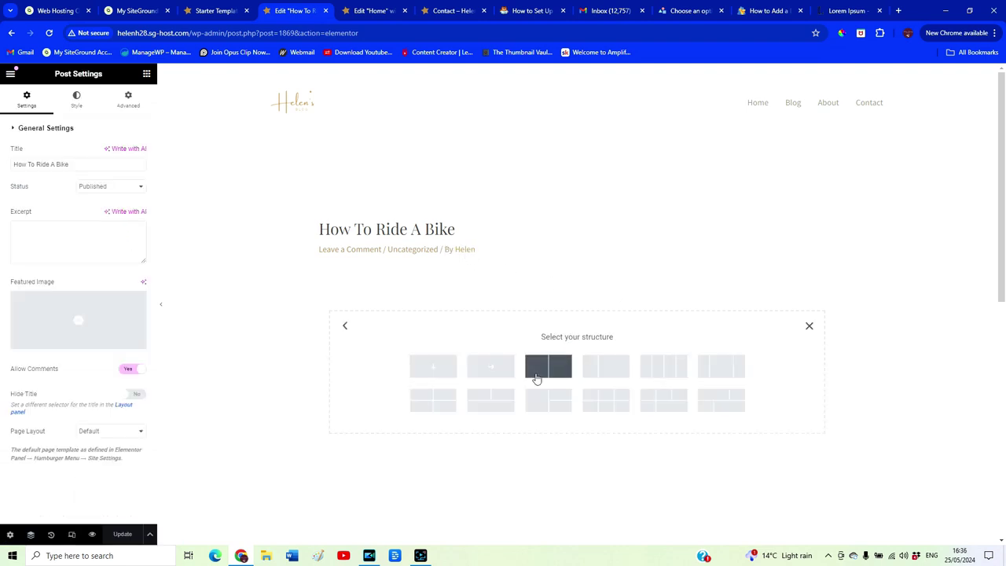
click(445, 372)
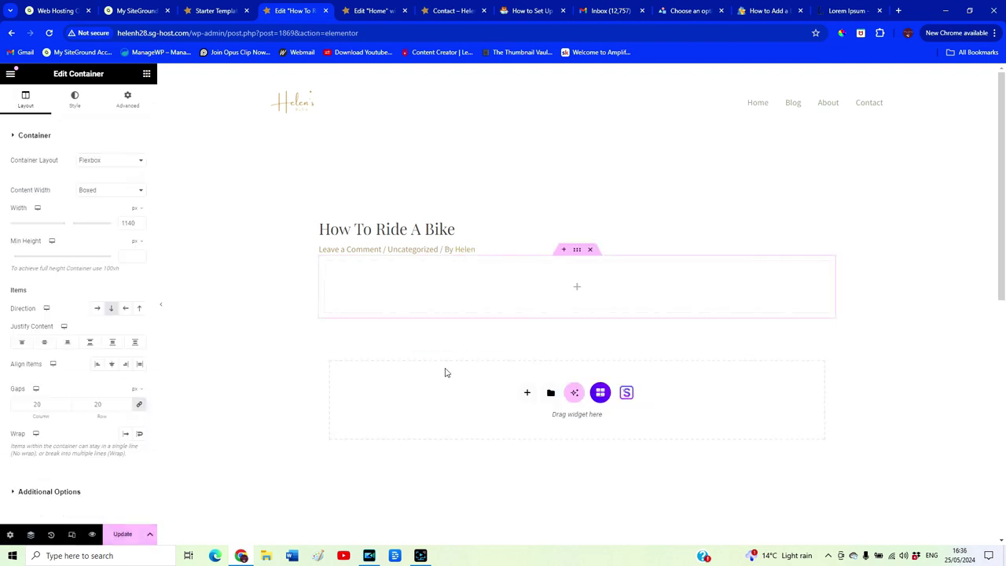
click(584, 277)
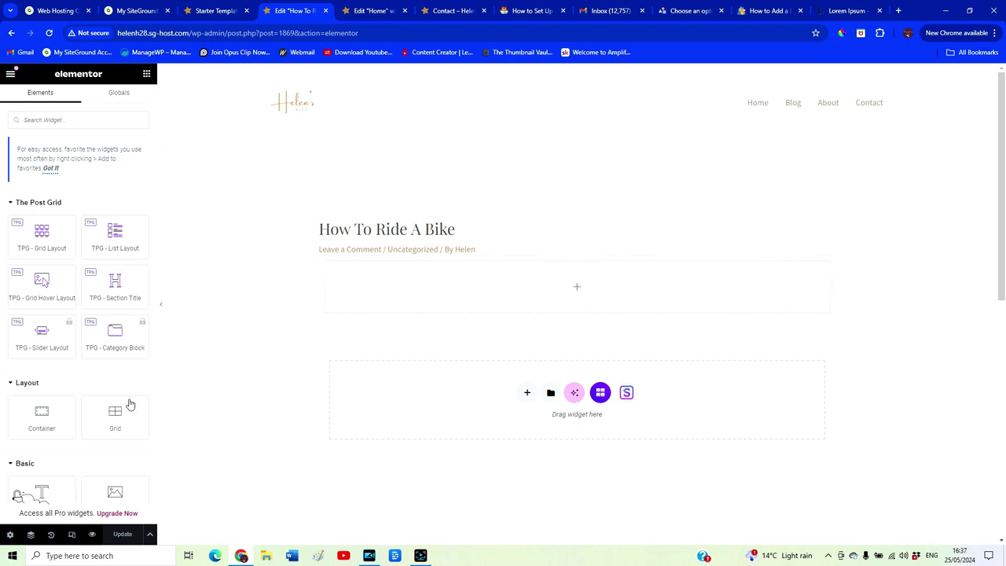
scroll(63, 397, down, 2)
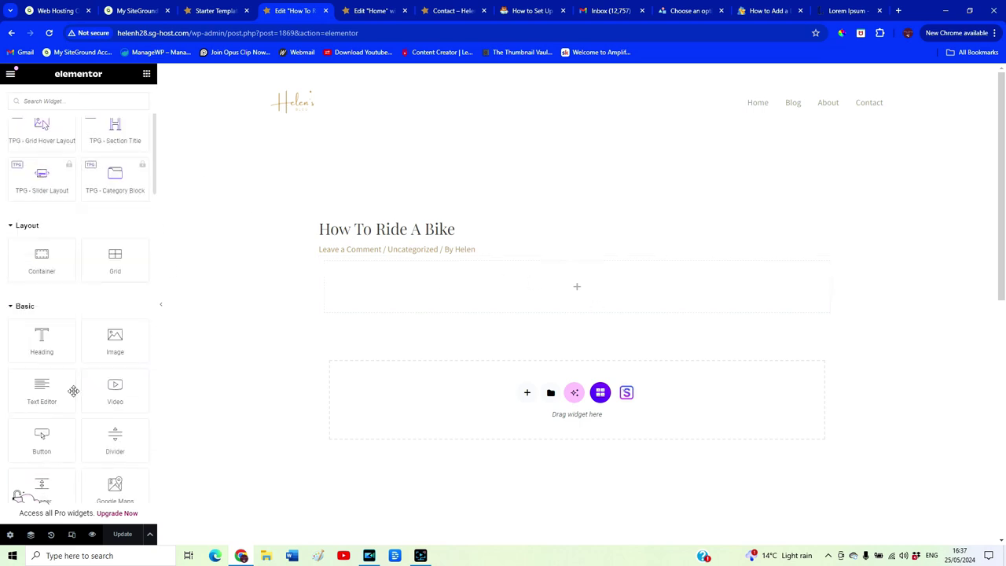
- Place a Text Editor widget in the new container below the post title and an Image widget beneath it
scroll(44, 338, down, 1)
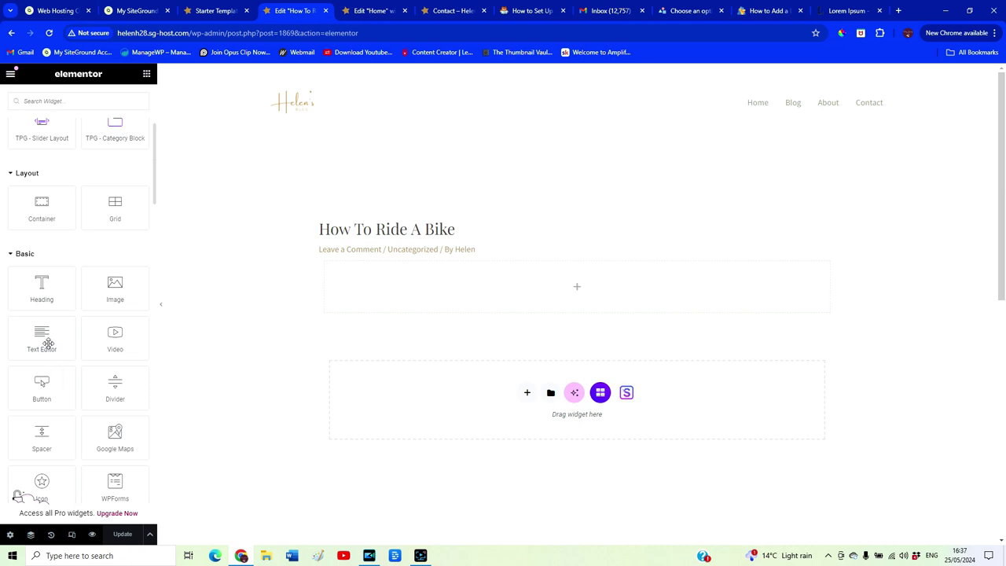
drag(48, 343, 592, 287)
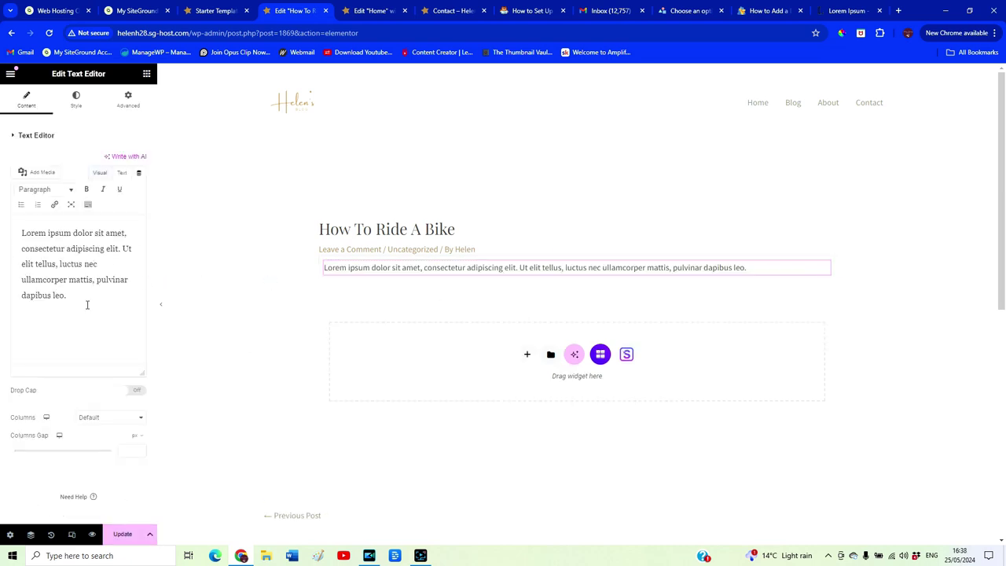
click(146, 73)
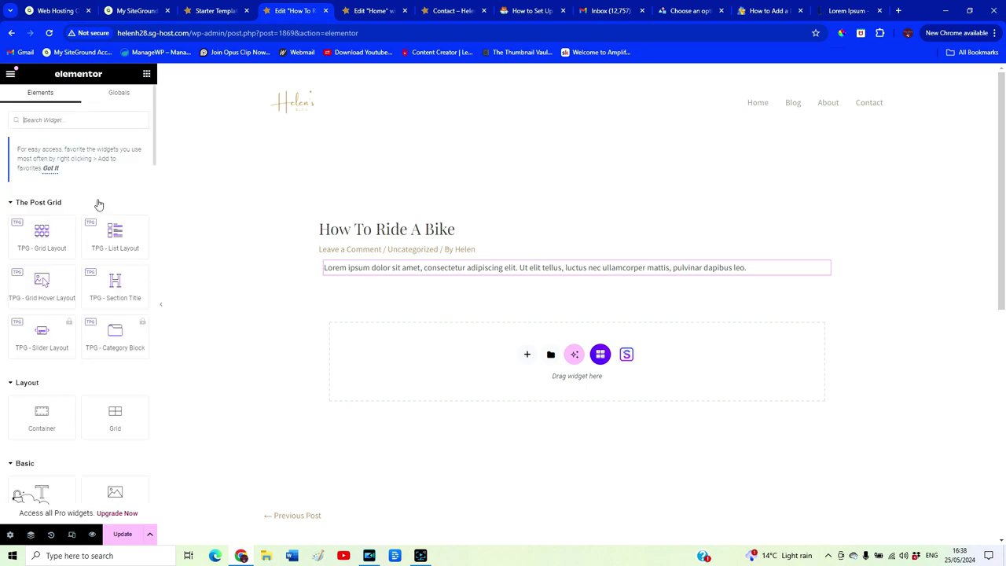
scroll(81, 402, down, 5)
drag(115, 288, 370, 299)
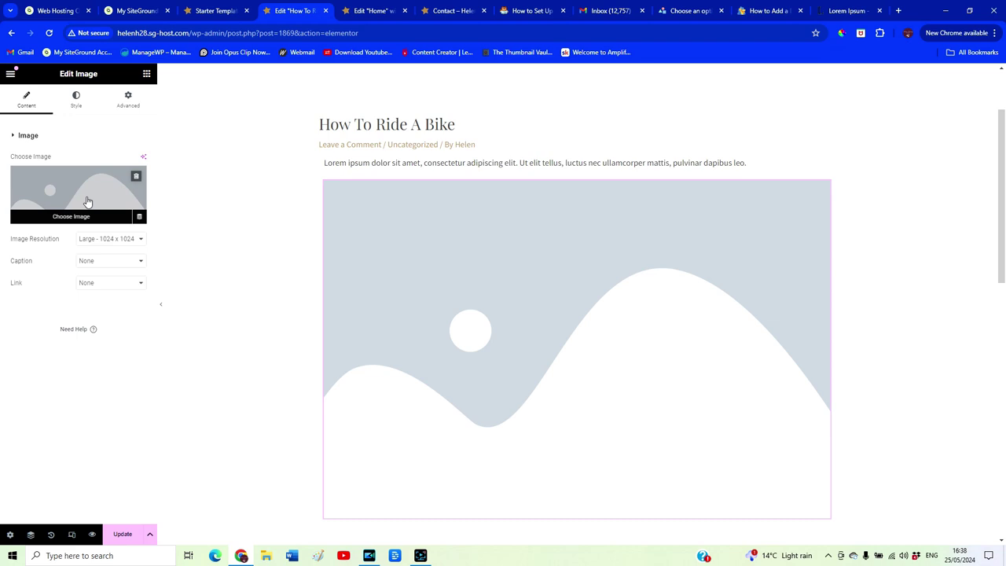
- Set the image widget's picture to leaf.jpg from the media library
click(88, 202)
click(400, 291)
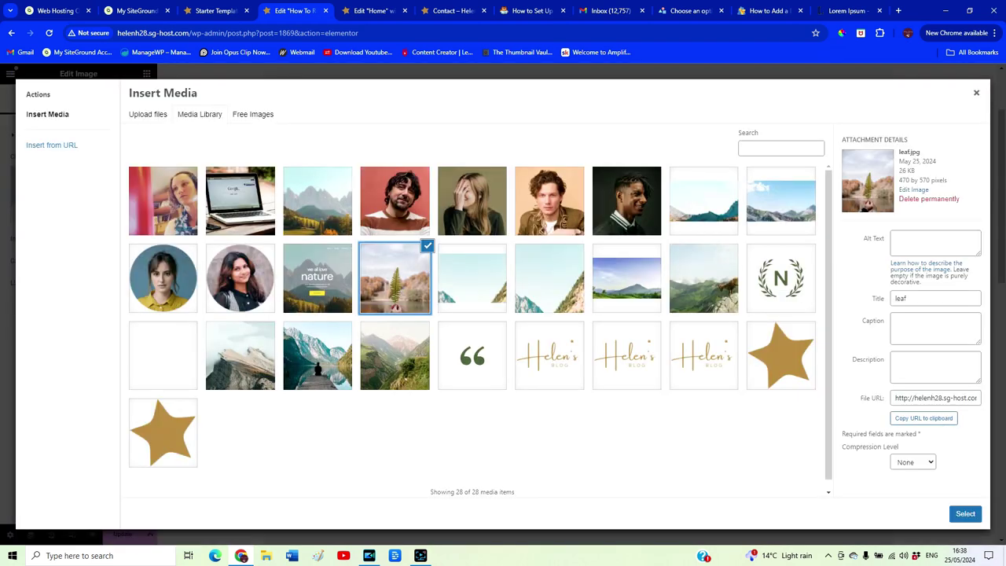
click(966, 515)
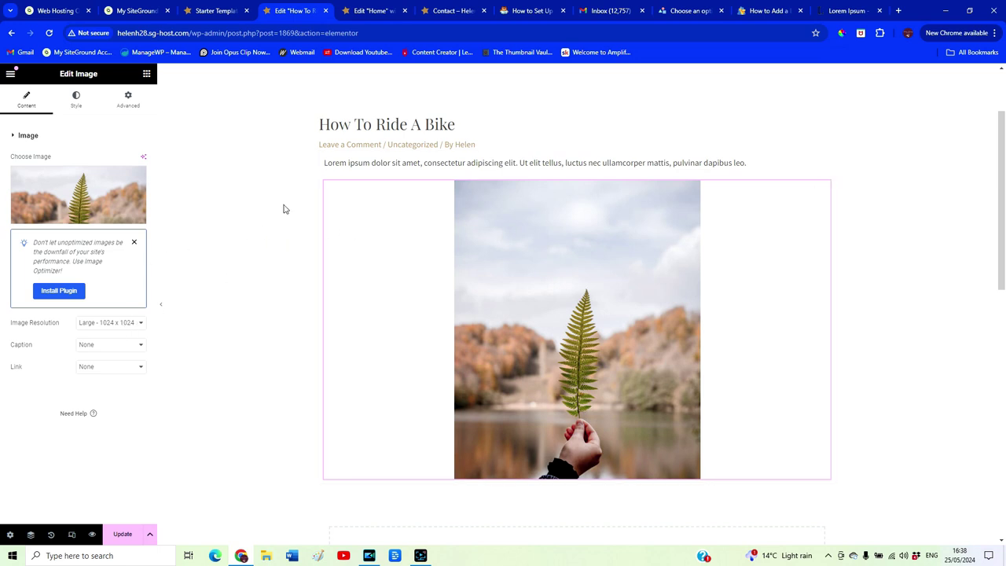
- Examine the available layout and basic widgets alongside the post's text and image content
click(146, 73)
scroll(616, 460, down, 1)
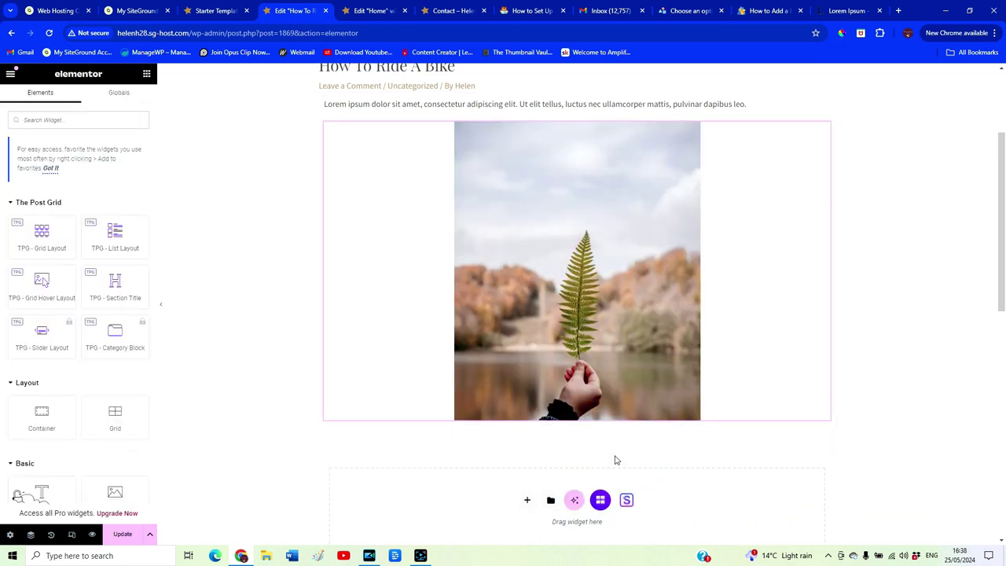
scroll(616, 460, down, 1)
scroll(80, 443, down, 3)
scroll(81, 443, down, 2)
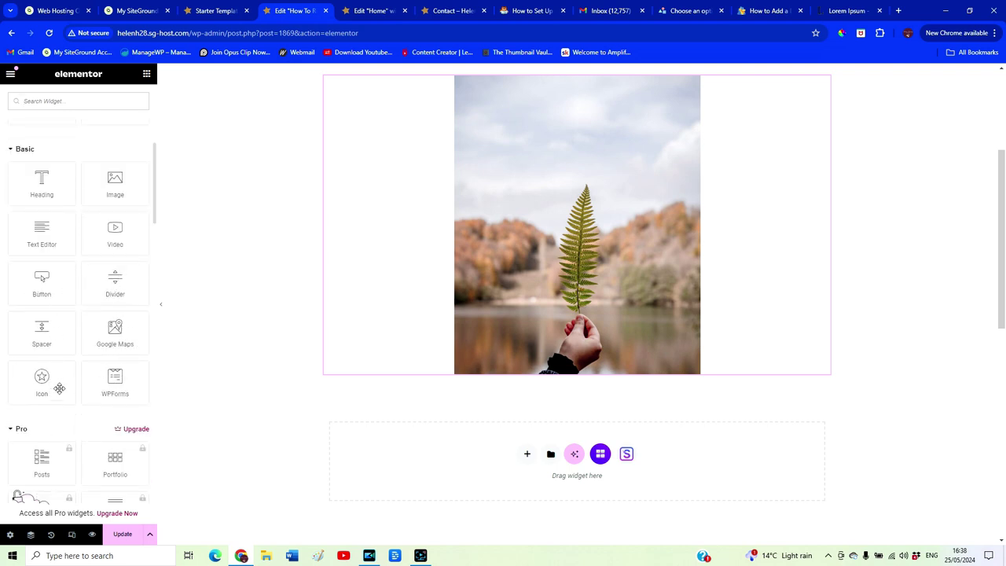
scroll(59, 388, down, 3)
scroll(62, 389, up, 4)
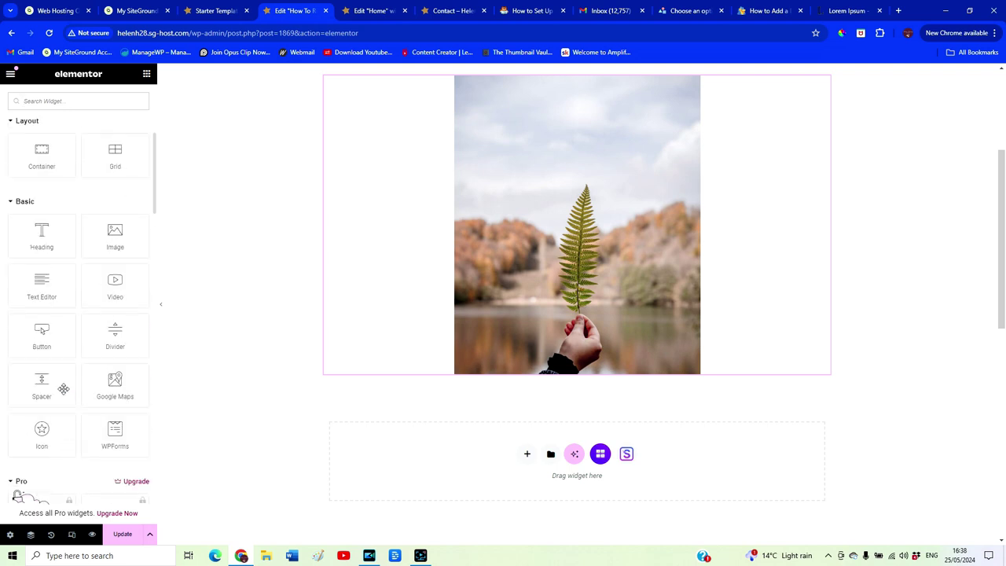
scroll(118, 397, up, 4)
scroll(538, 439, up, 4)
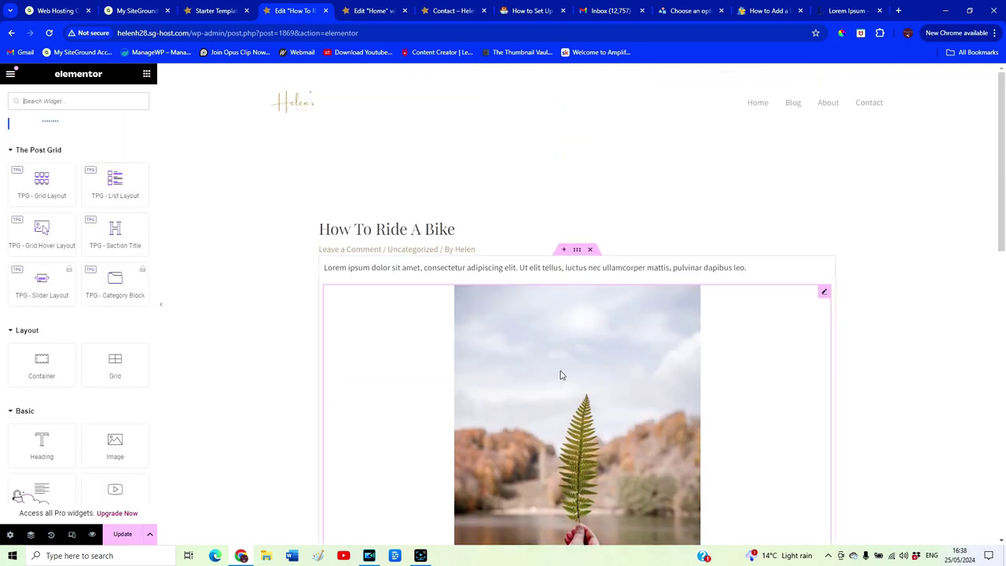
- Save the post's updated content and exit Elementor to the WordPress dashboard
key(ctrl+s)
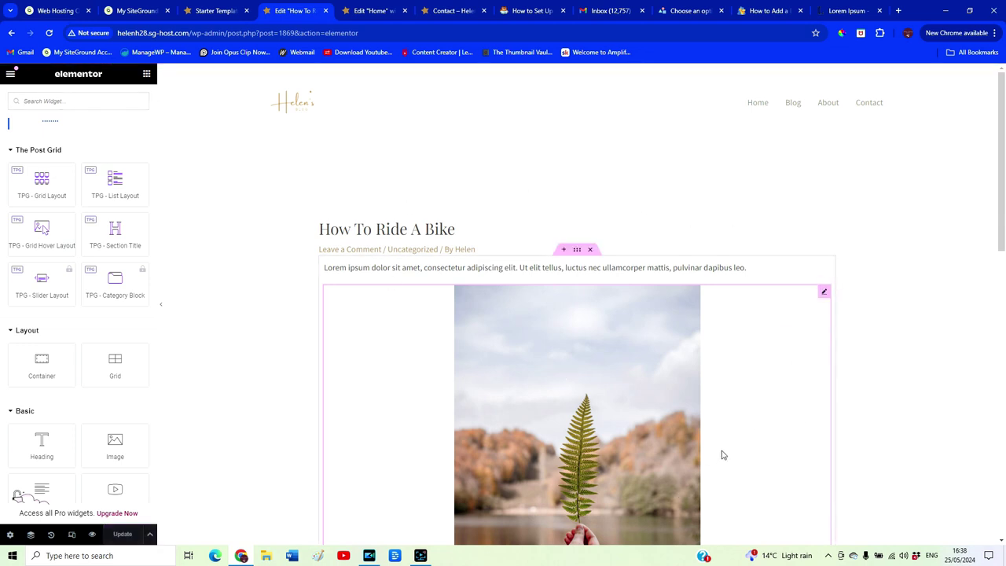
click(14, 76)
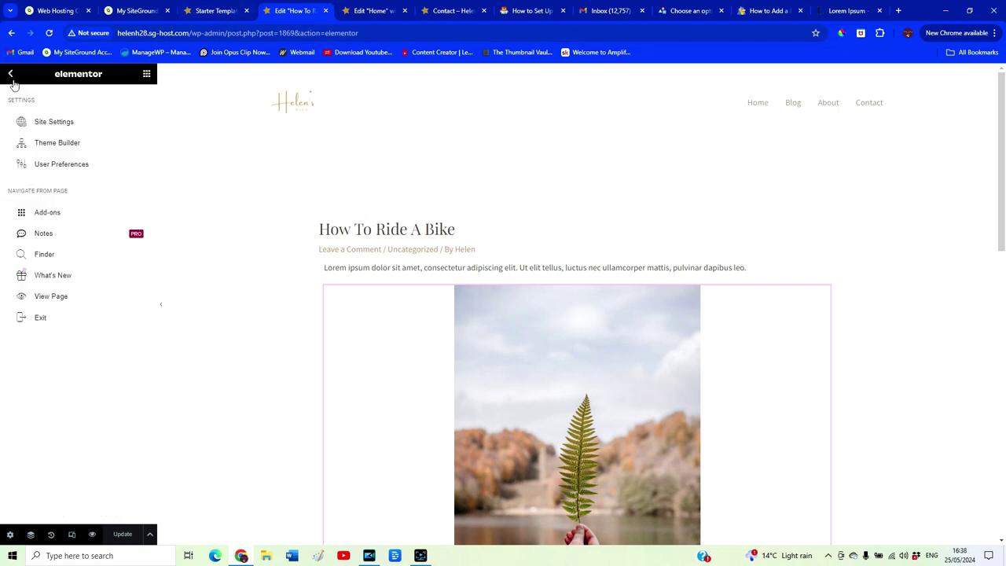
click(57, 329)
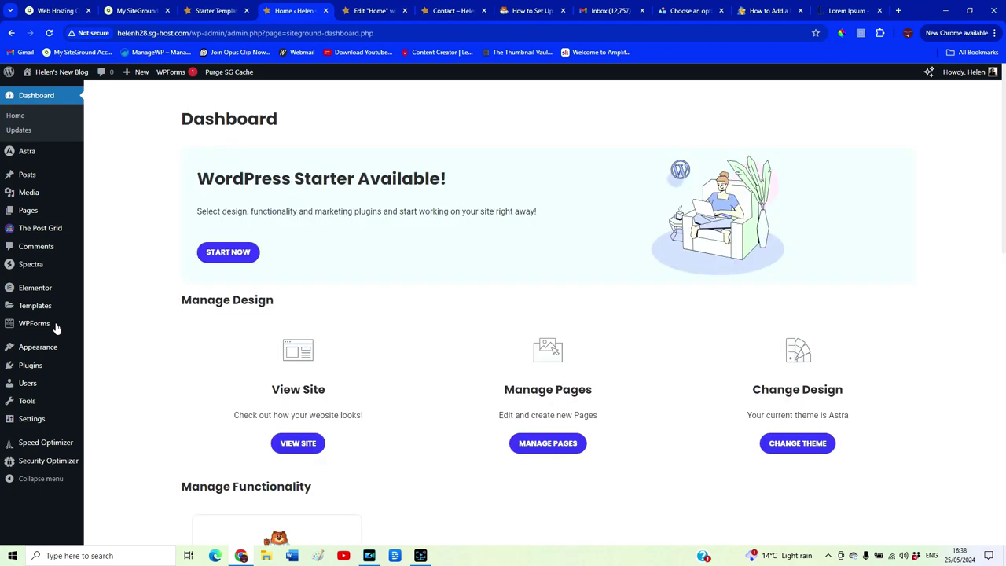
- Open the live site in a new tab and check how the post appears in the home page's Our Blog section
mouse_move(55, 71)
right_click(36, 88)
click(63, 97)
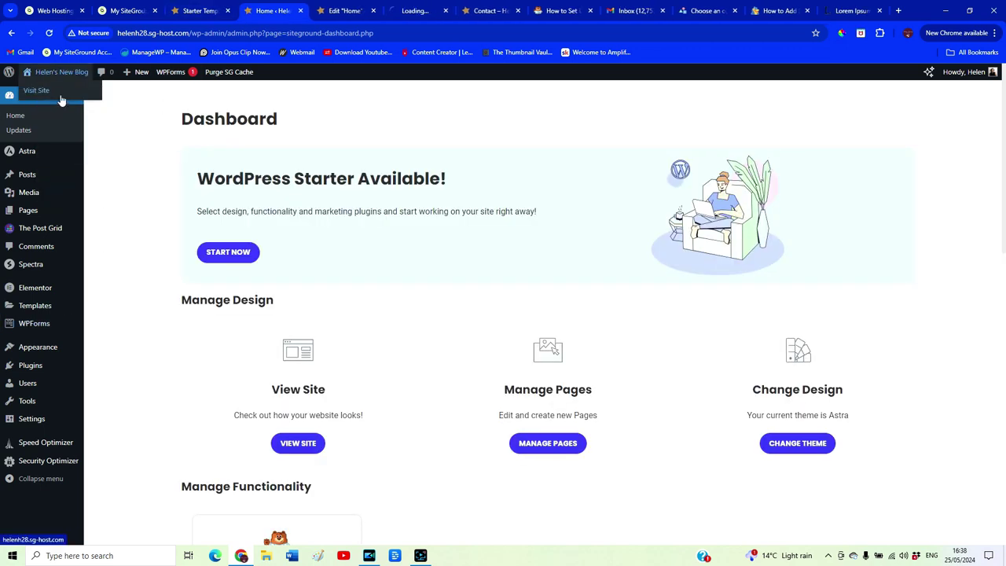
click(407, 11)
scroll(845, 281, down, 5)
scroll(845, 282, down, 1)
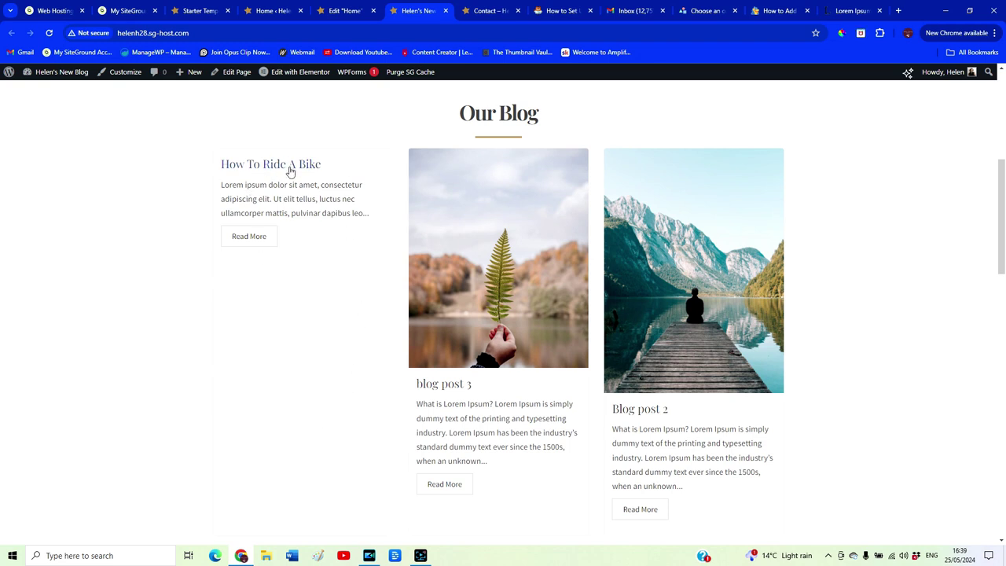
scroll(272, 330, down, 1)
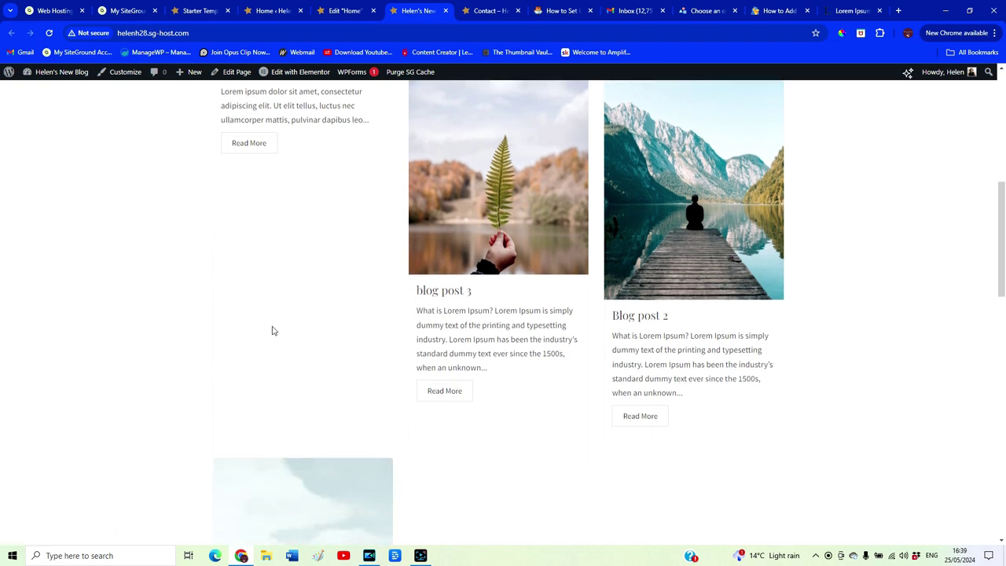
scroll(355, 304, up, 1)
- Close the spare dashboard tab and exit the home page's Elementor editor to the WordPress dashboard
click(341, 11)
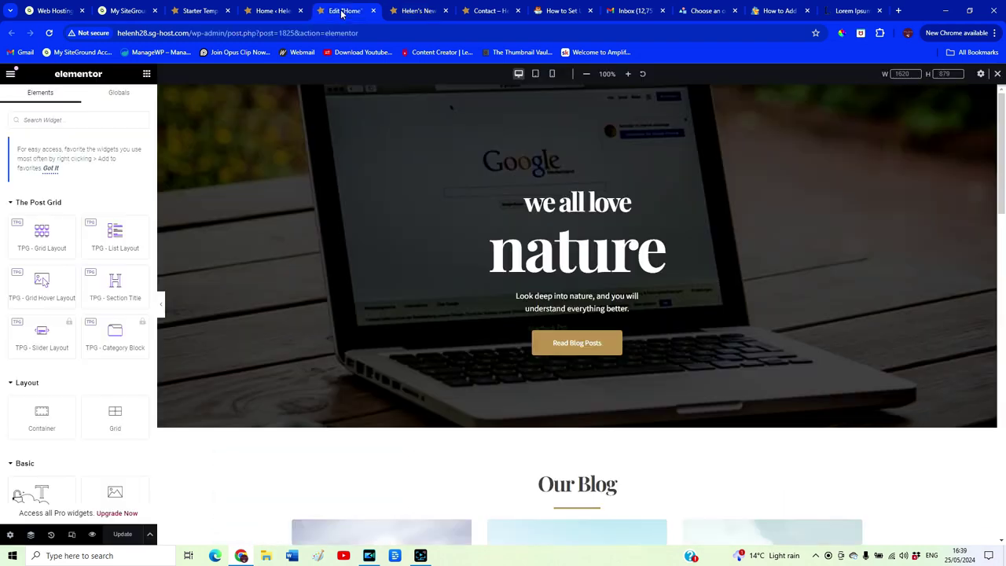
click(264, 10)
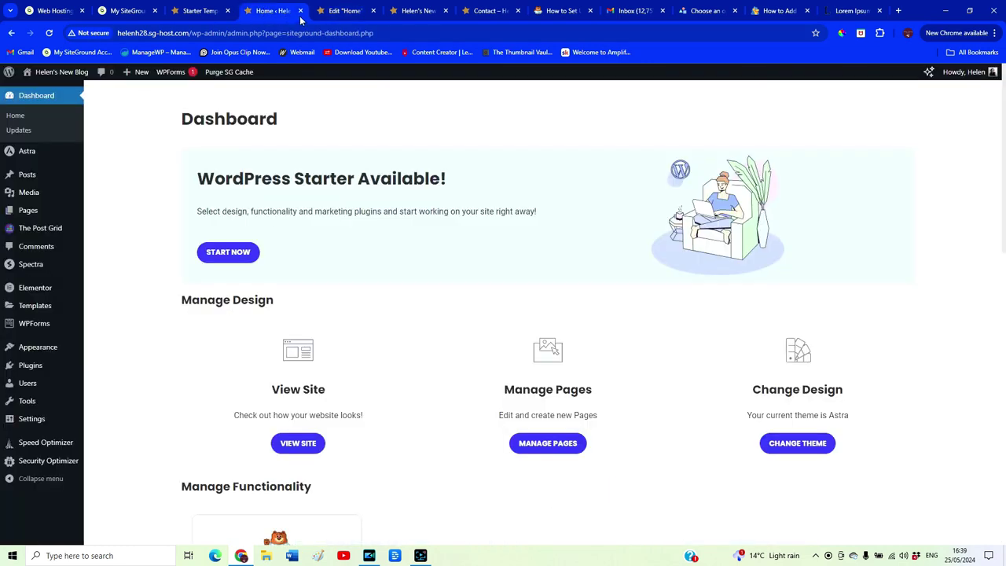
click(300, 10)
click(10, 73)
click(40, 318)
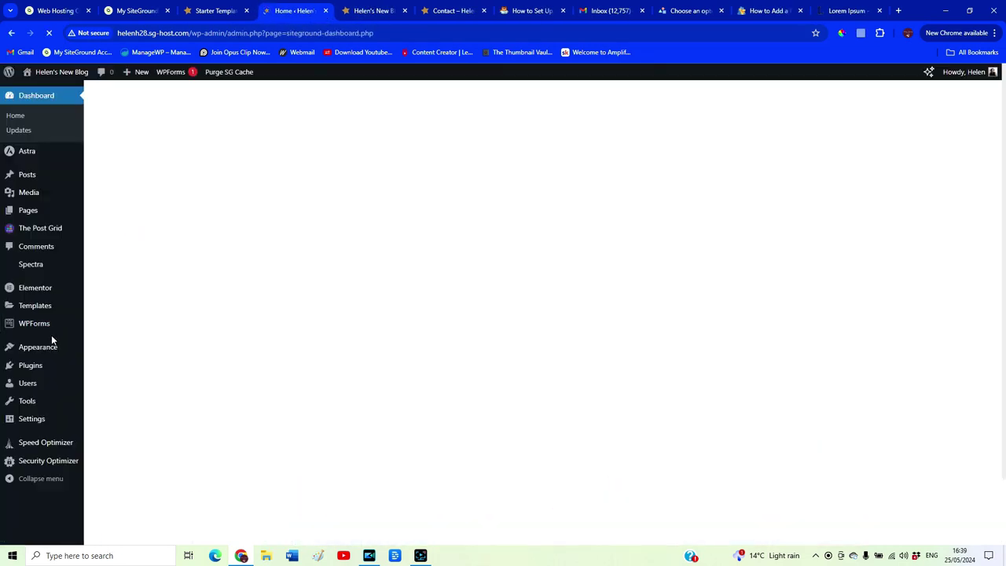
- Open the "How To Ride A Bike" post, set the mountain lake photo with the pier as its featured image, and update the post
click(26, 173)
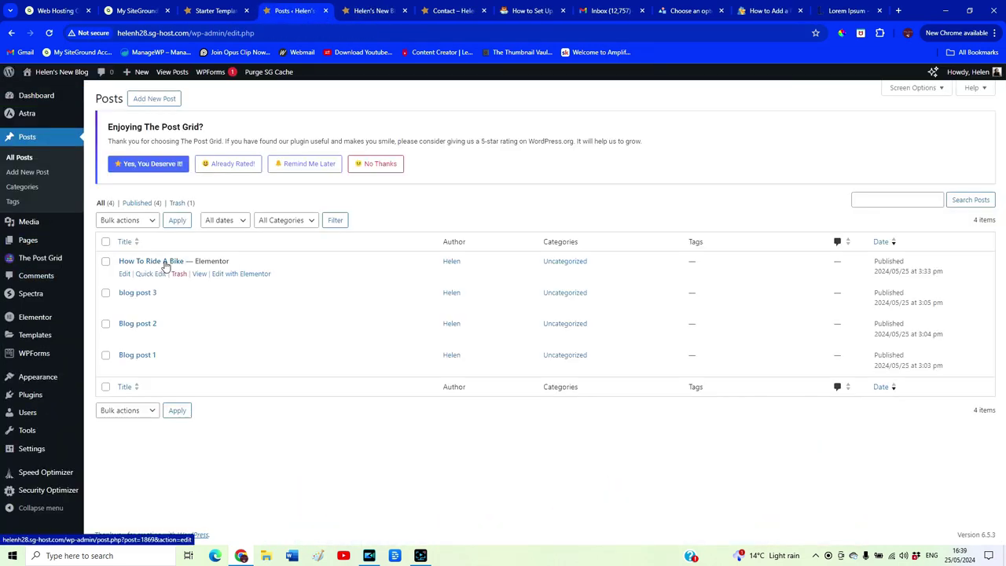
click(154, 264)
scroll(959, 314, down, 2)
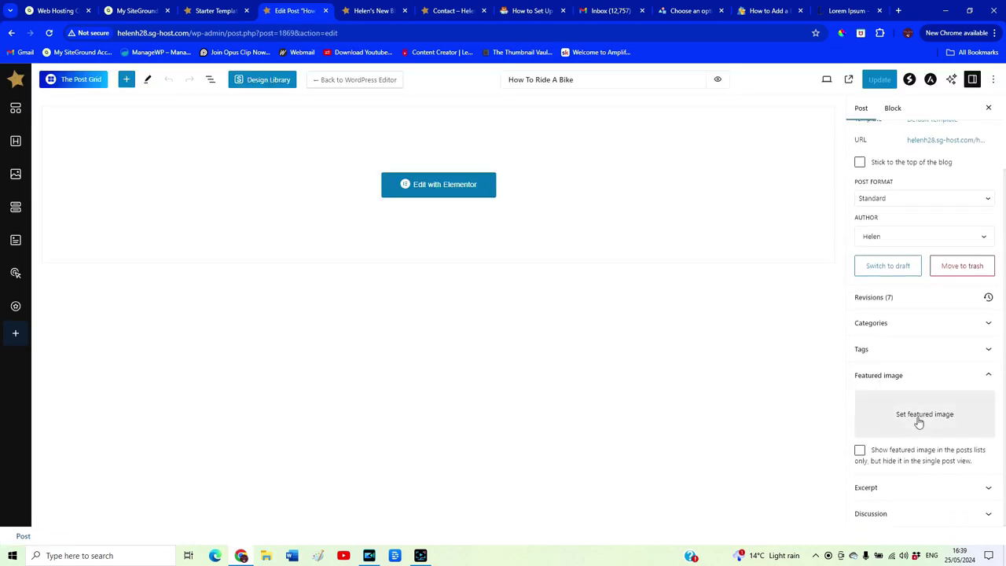
click(925, 414)
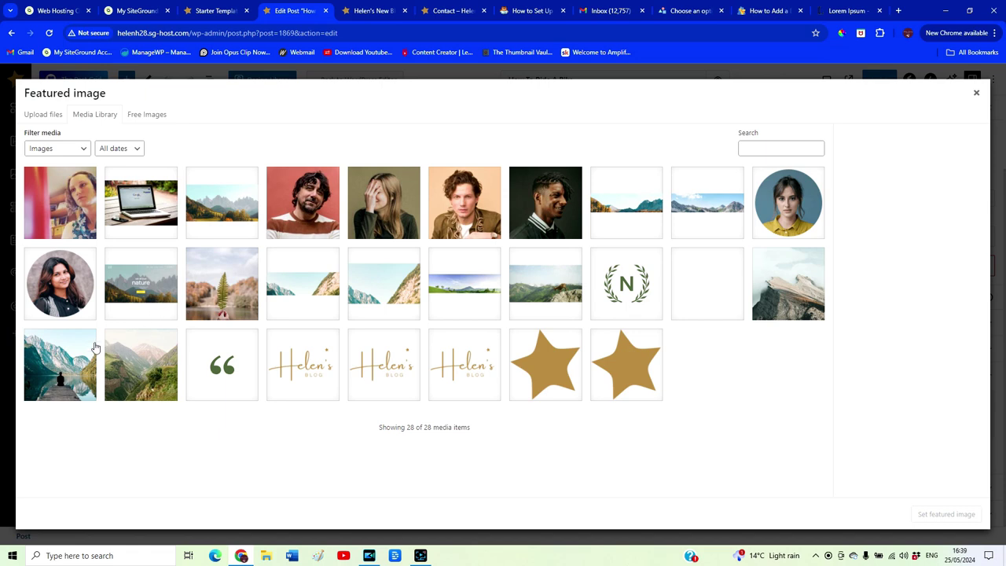
key(Escape)
click(881, 82)
- Add a new top-level category "Bike" to the post and remove the post from Uncategorized
click(913, 321)
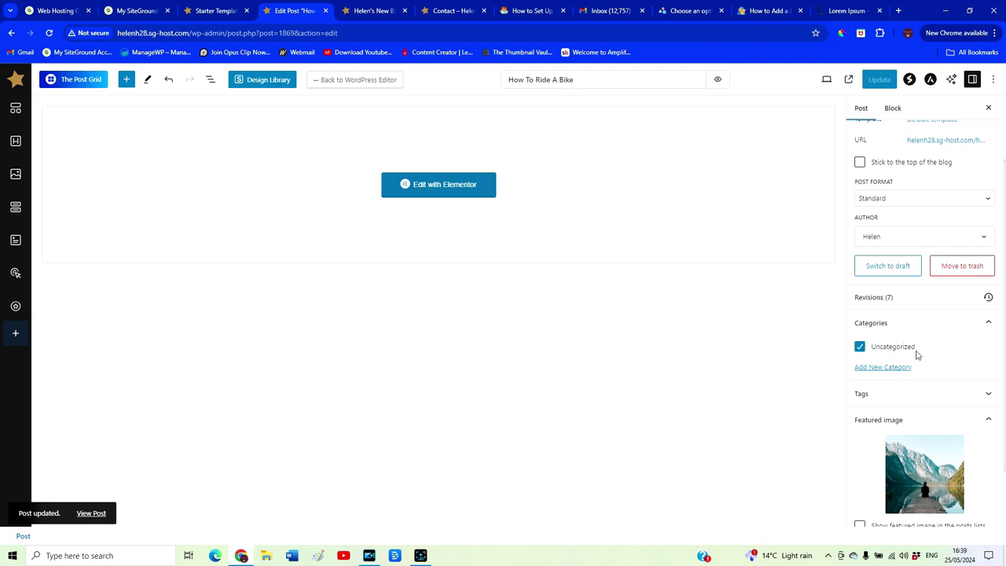
click(894, 369)
click(902, 405)
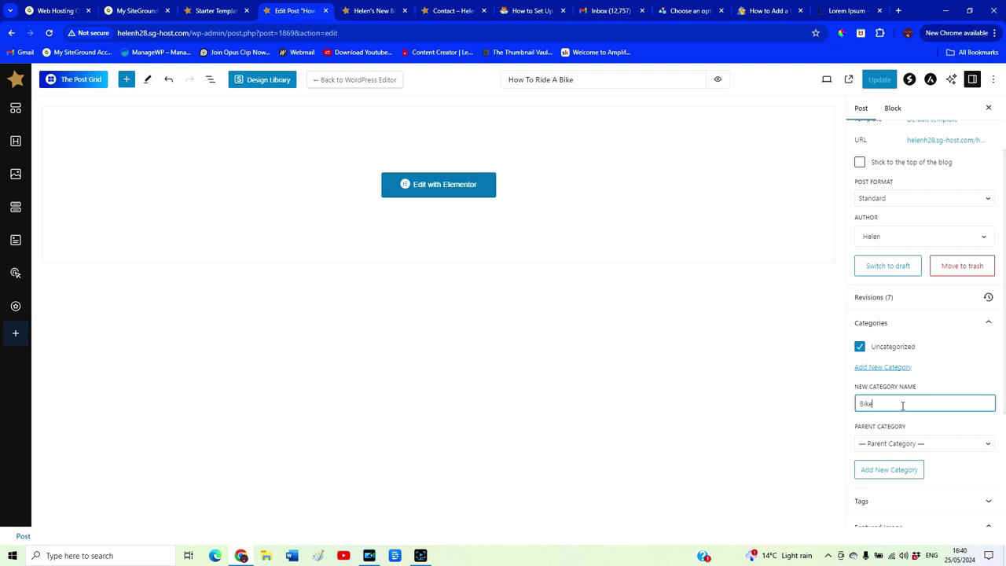
click(924, 443)
click(924, 448)
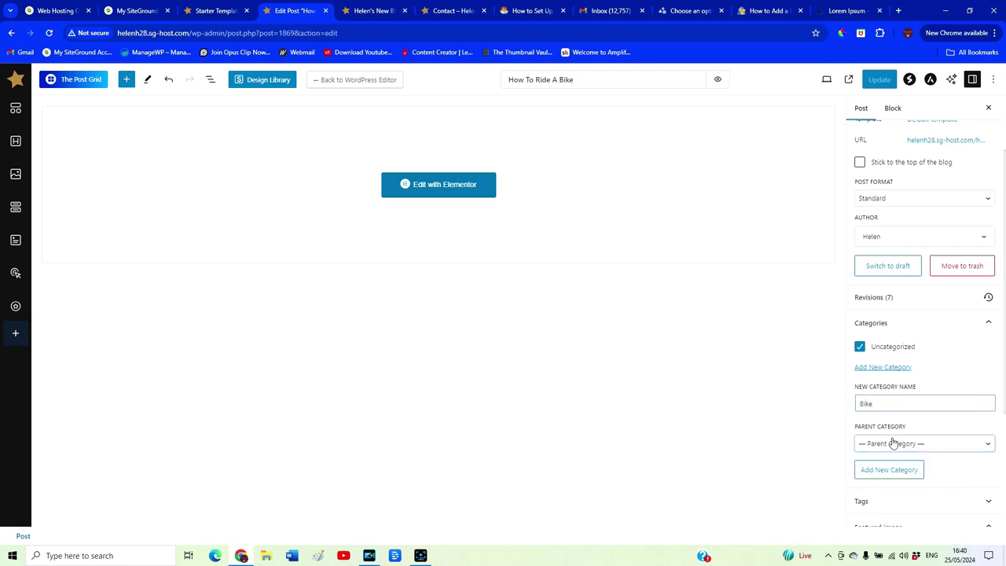
click(896, 471)
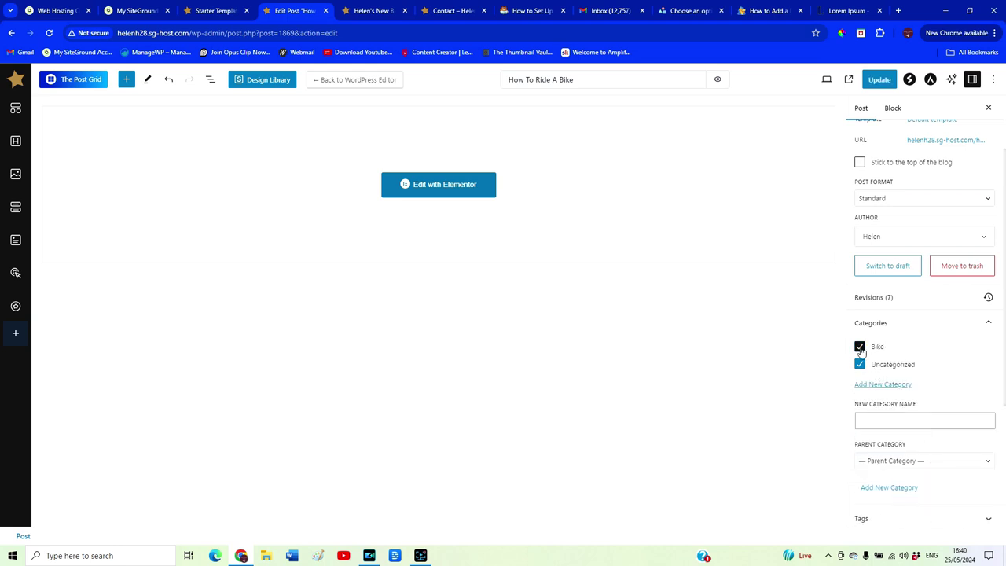
click(862, 366)
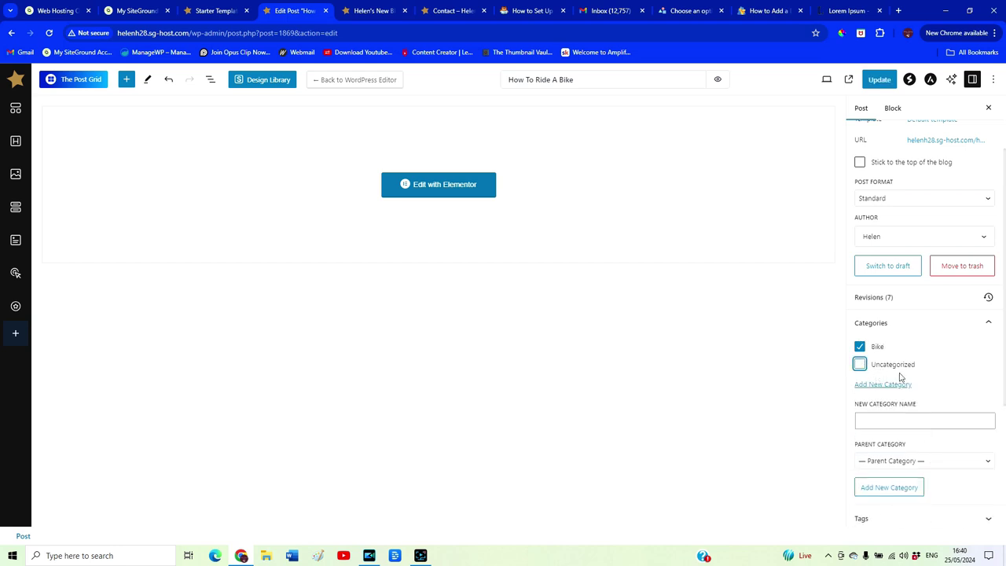
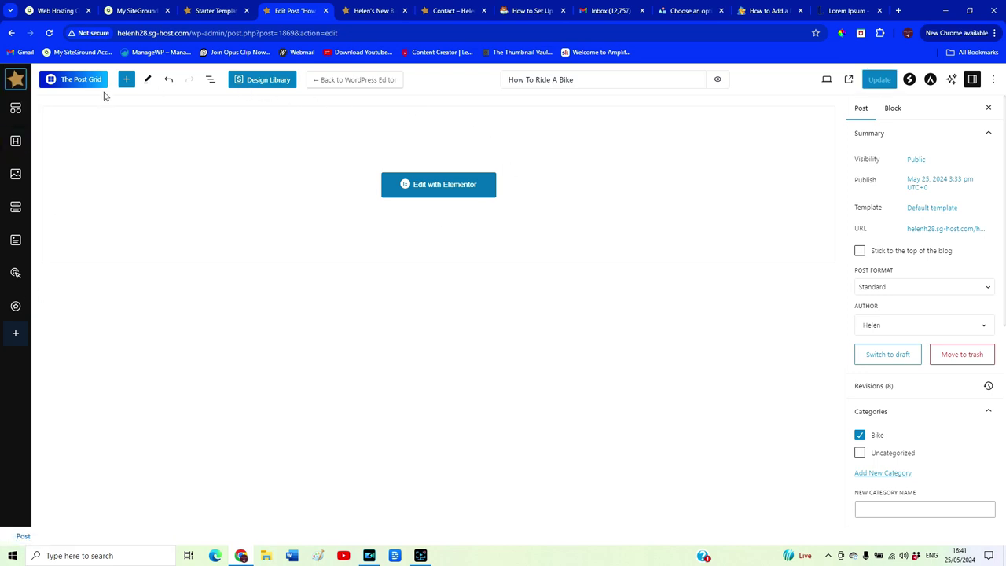
- Leave the post editor and review the site's installed plugins
click(11, 81)
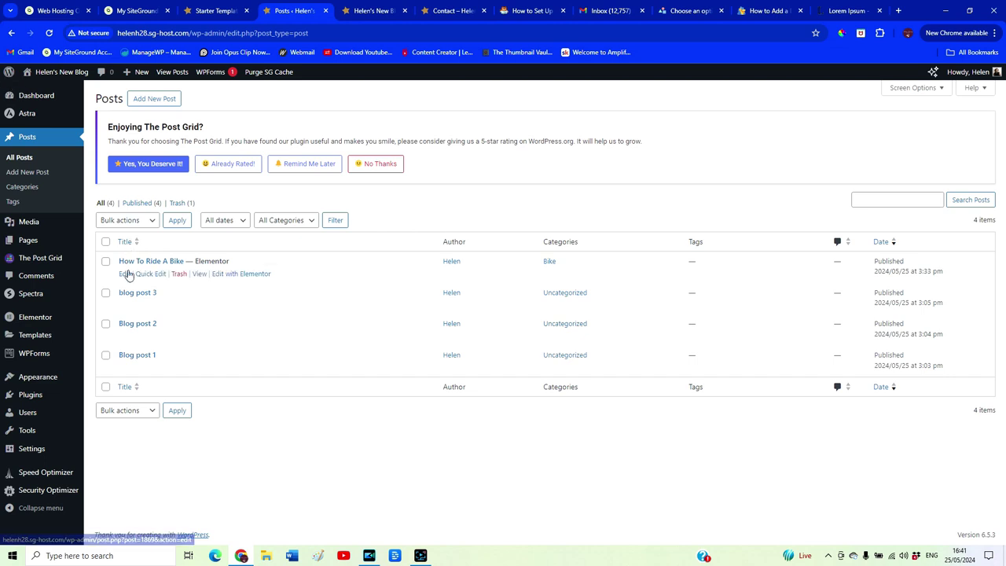
mouse_move(30, 352)
click(29, 395)
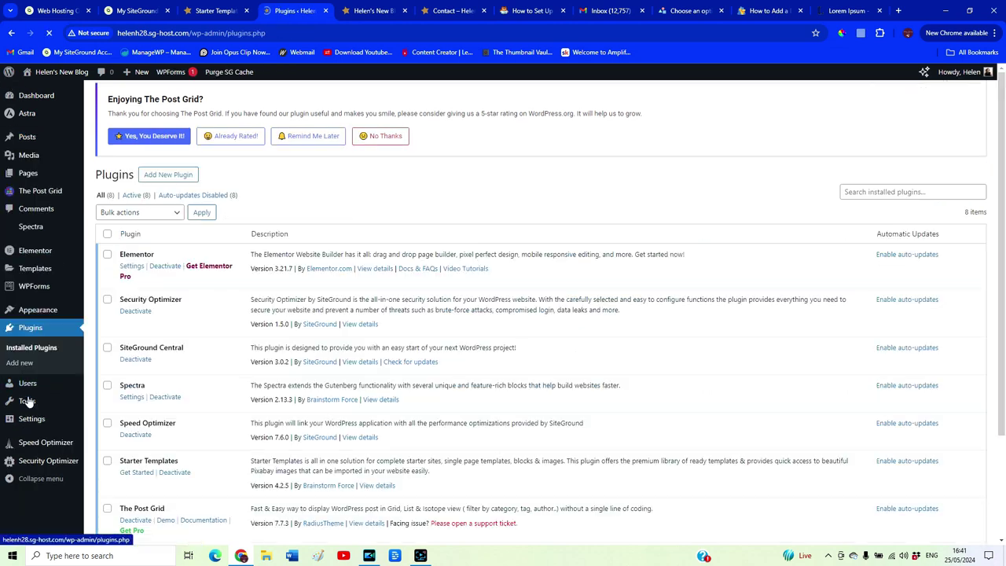
mouse_move(27, 402)
scroll(440, 416, down, 2)
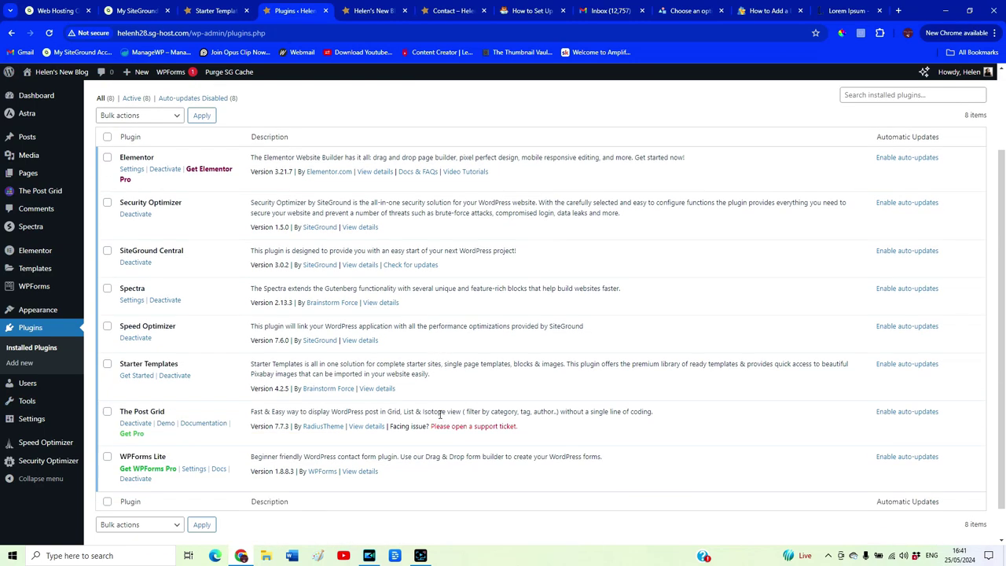
scroll(440, 415, up, 1)
scroll(440, 415, up, 1)
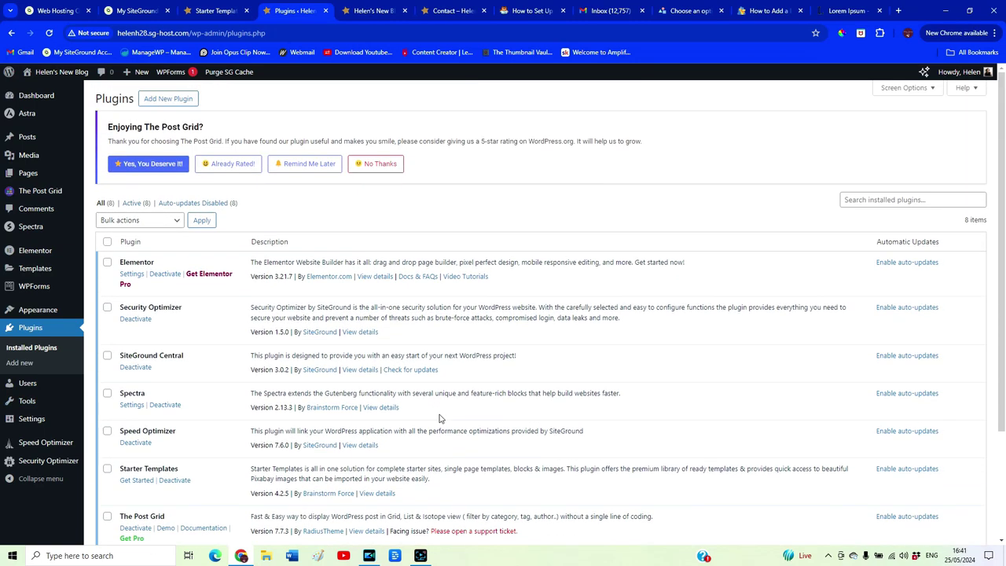
- Search the plugin directory for "yoast", then install and activate Yoast SEO
click(167, 101)
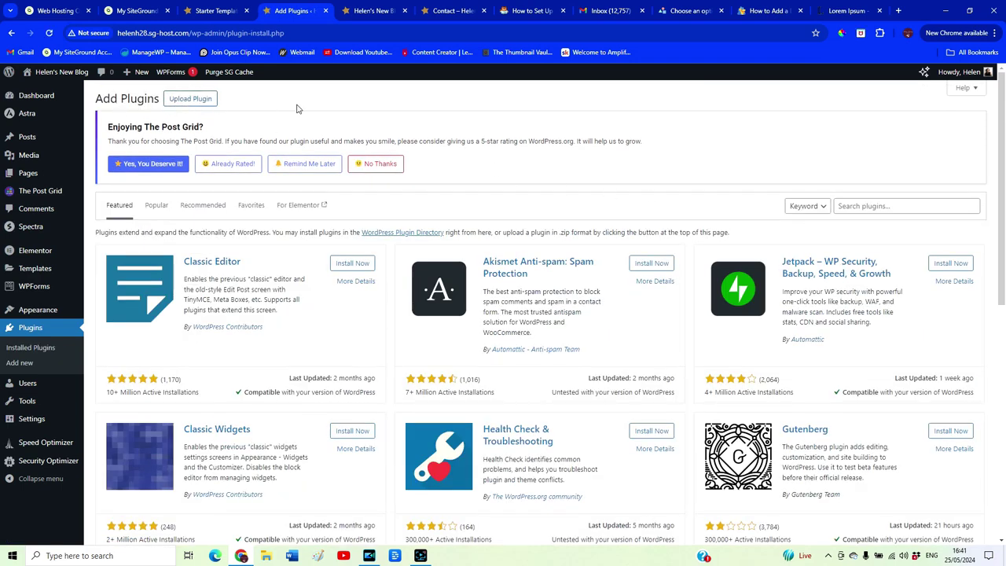
click(848, 206)
text(yo)
text(ast)
click(349, 262)
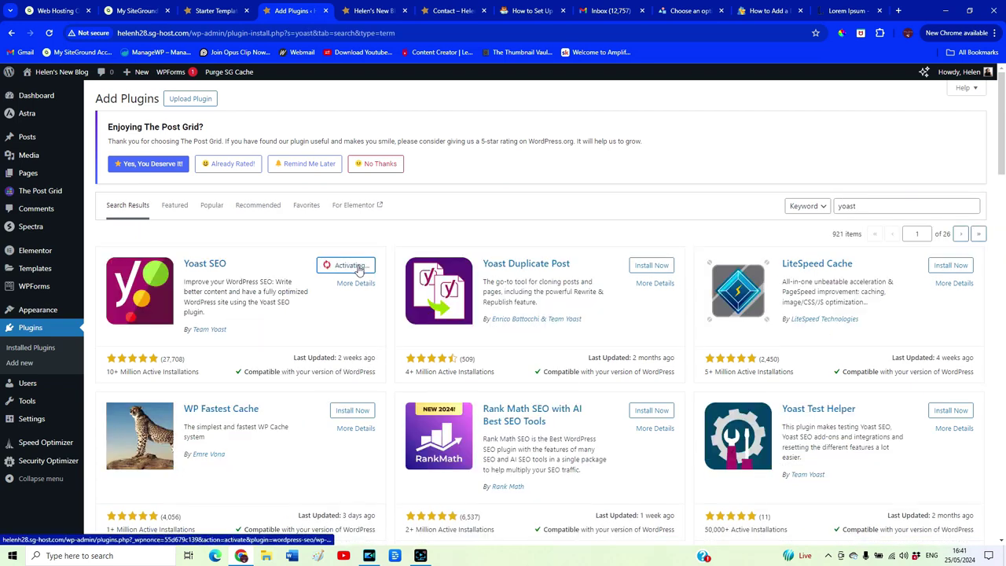
click(355, 264)
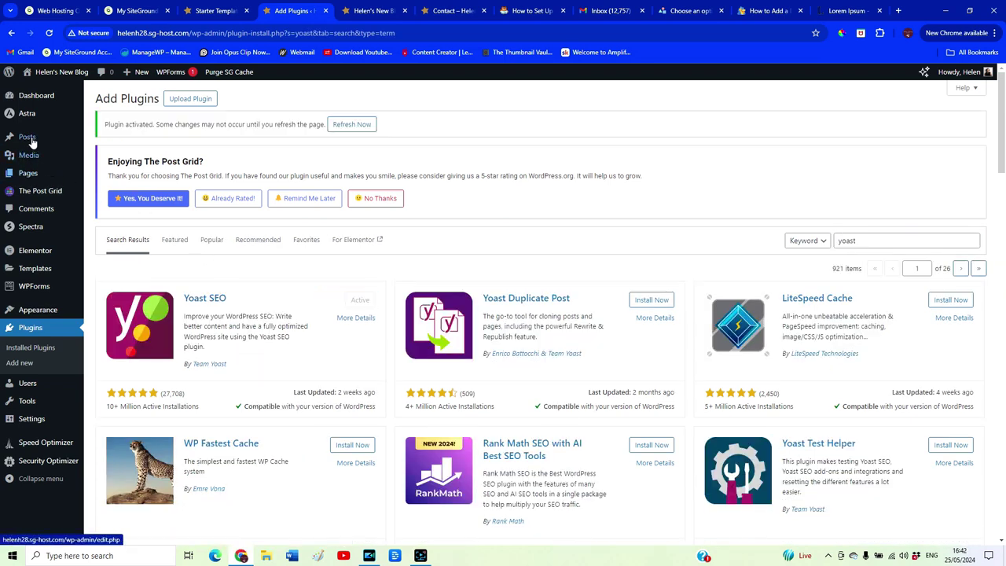
- Start the first-time configuration of Yoast SEO, run the SEO data optimization, and continue to site representation
mouse_move(30, 139)
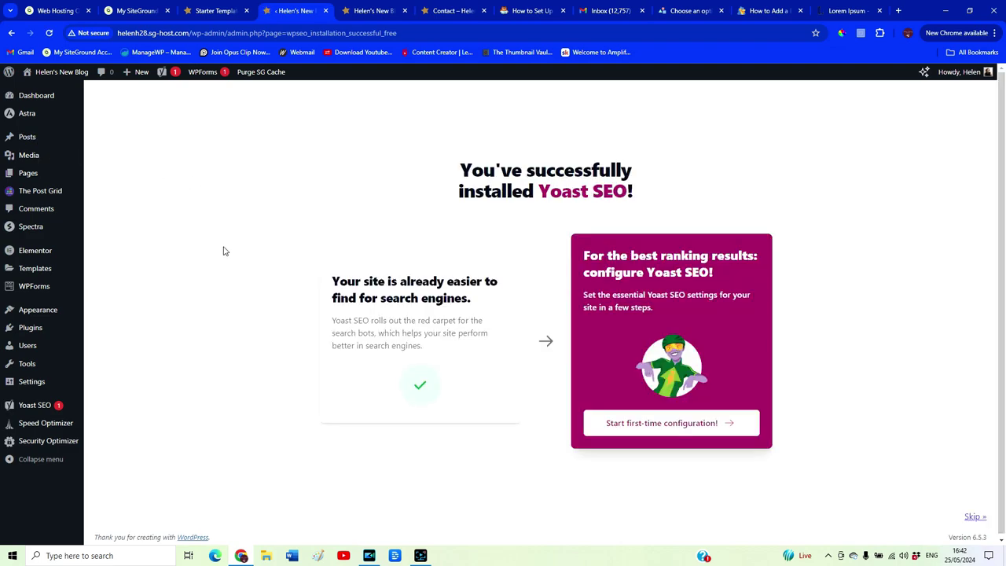
click(683, 426)
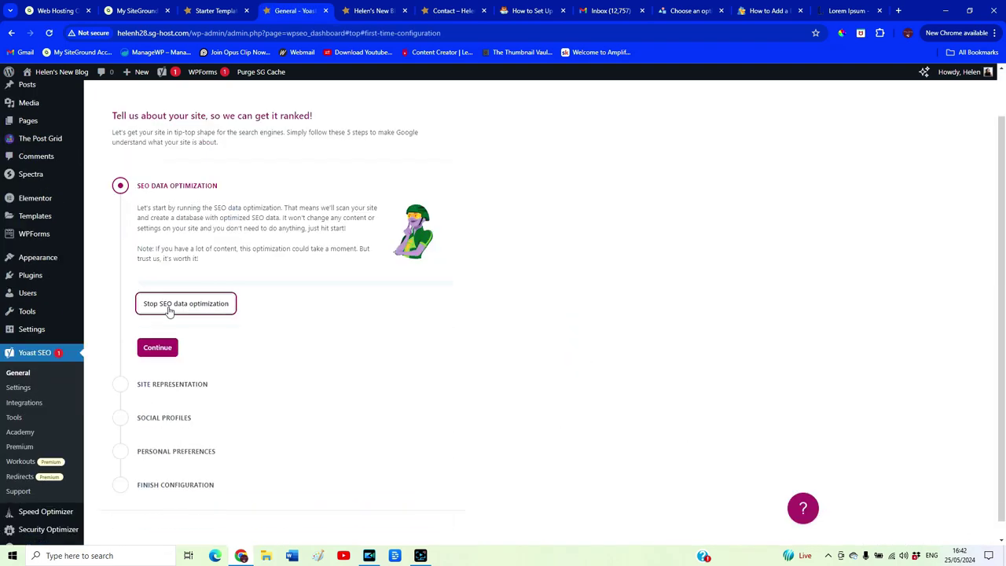
click(174, 303)
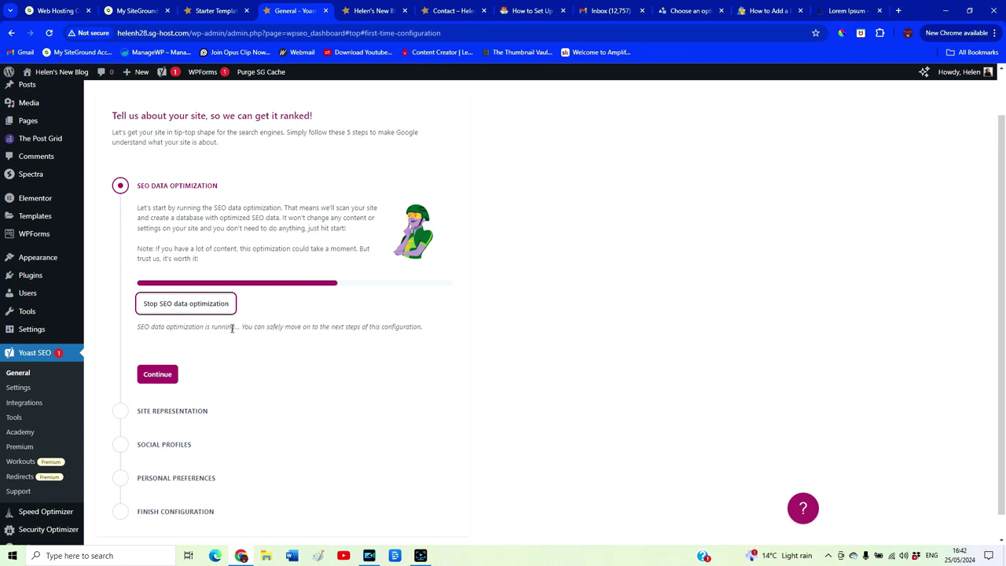
click(158, 343)
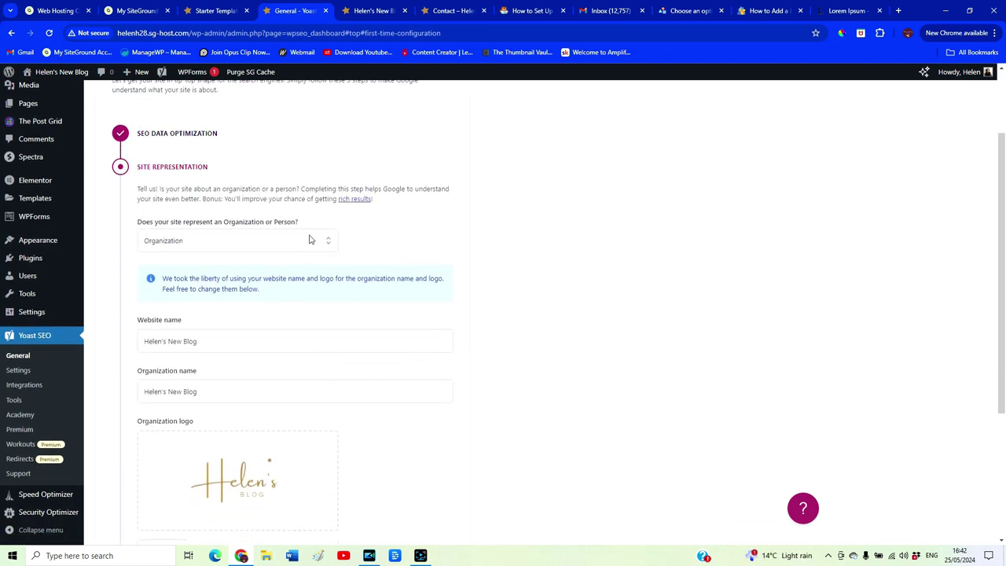
- Set the site to represent a Person, choose the site owner's user account as the name, and save the site representation
click(295, 241)
click(159, 284)
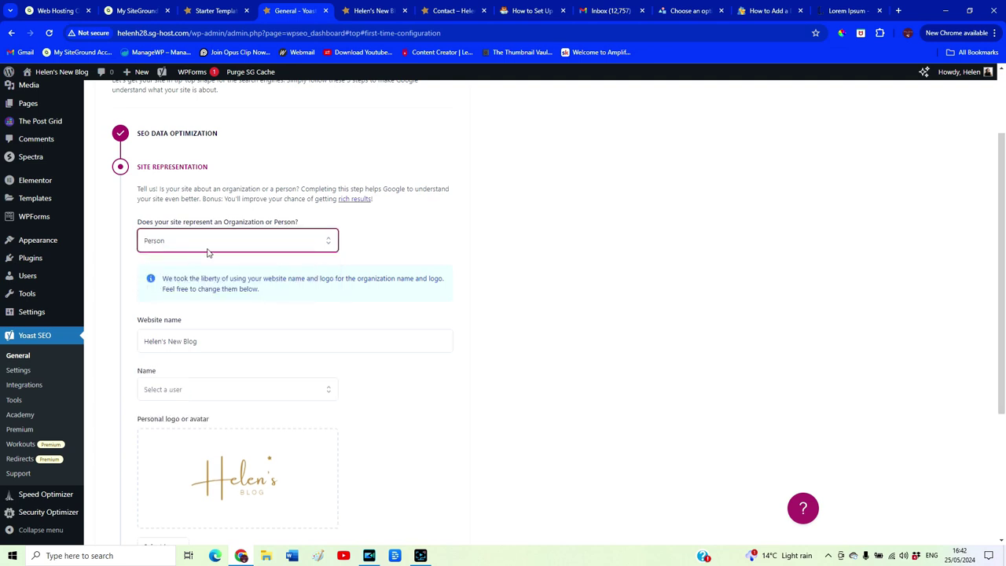
scroll(208, 252, down, 2)
click(212, 291)
click(176, 309)
scroll(406, 388, down, 2)
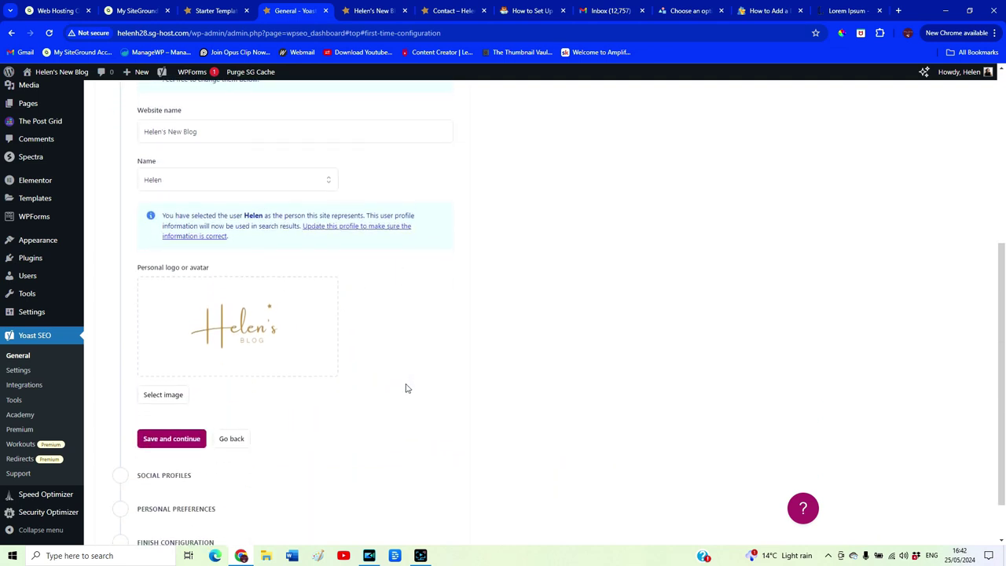
click(180, 439)
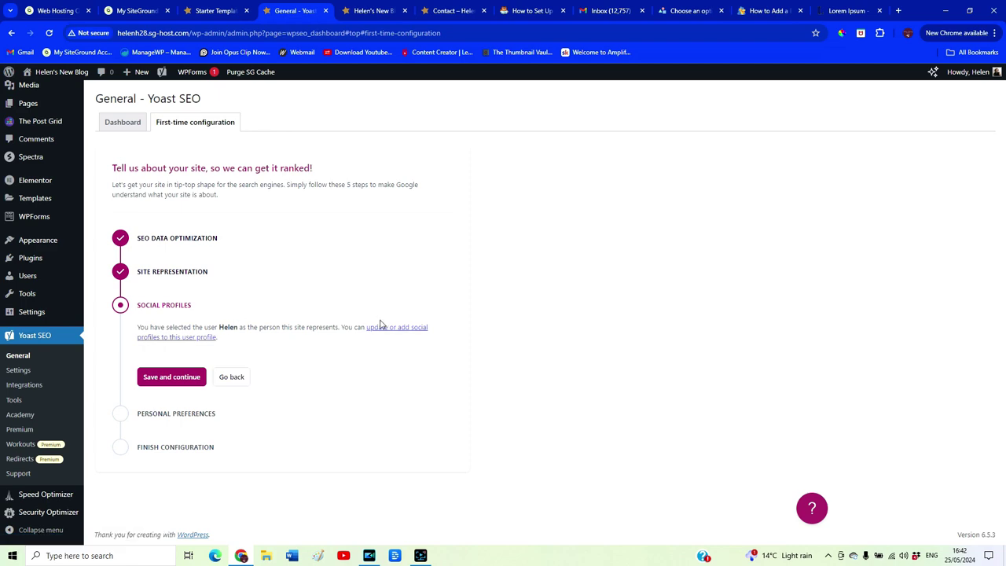
- Review the social profile URL fields in the site owner's user profile and return to the Yoast configuration
click(186, 336)
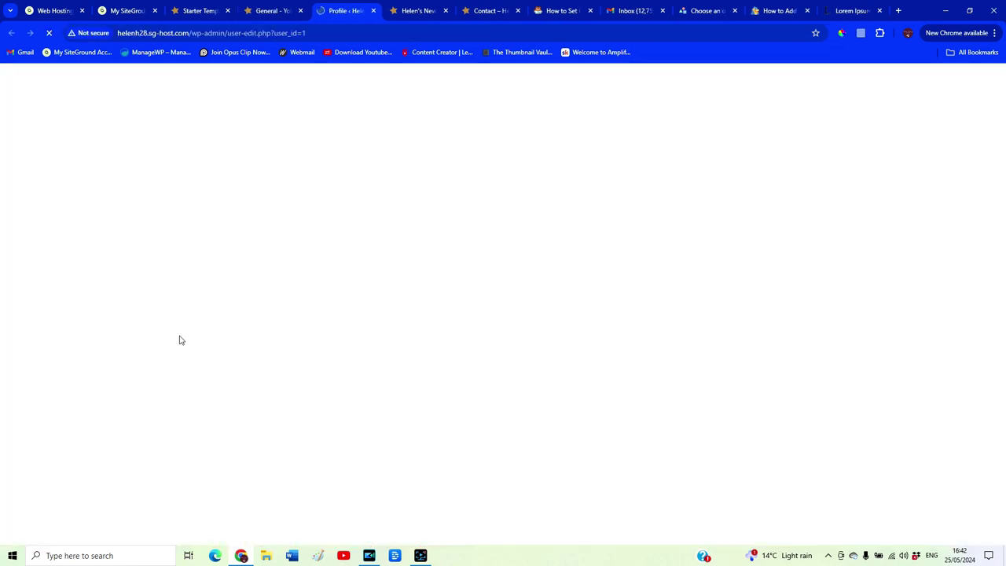
scroll(581, 358, down, 3)
scroll(585, 363, down, 3)
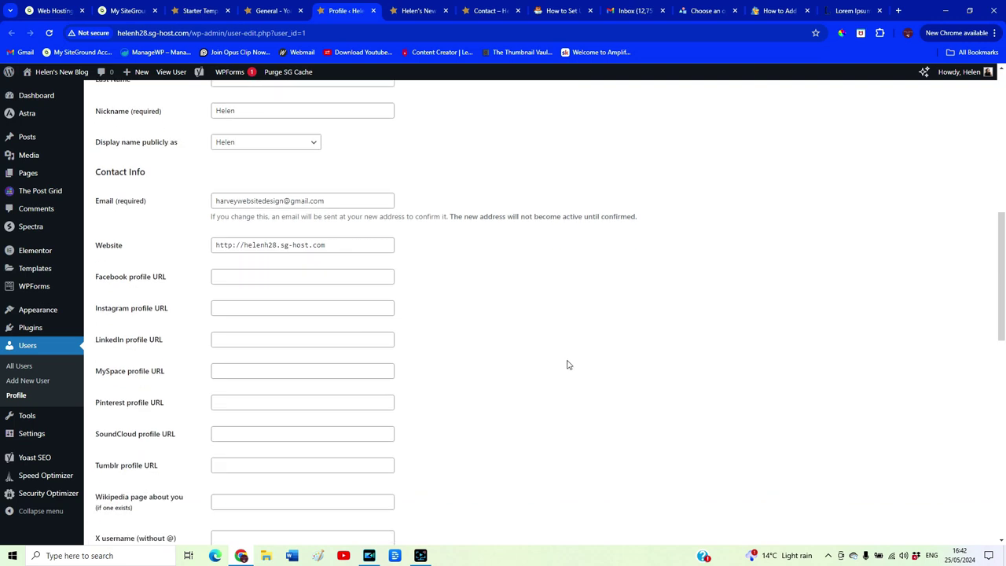
click(273, 11)
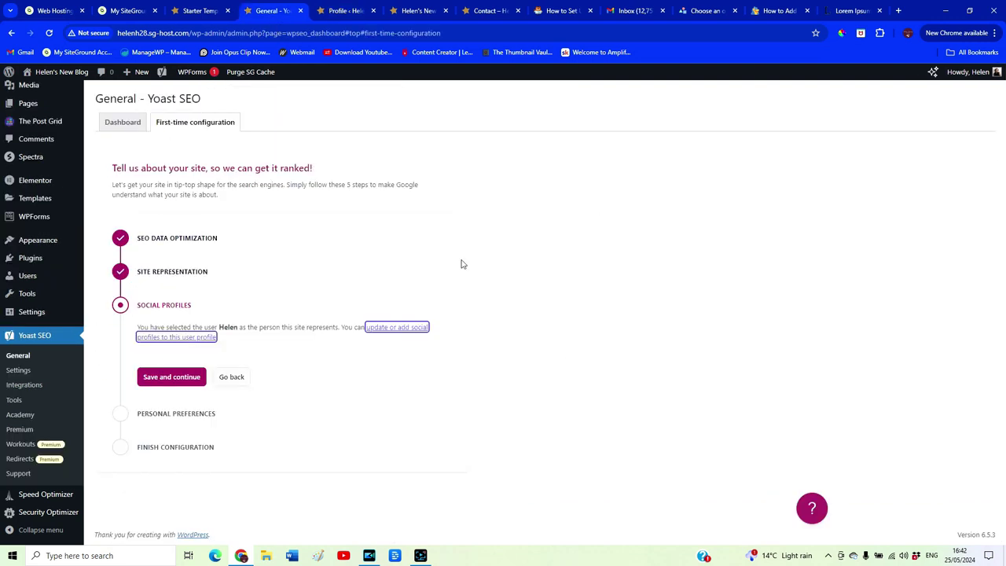
- Save the social profiles and personal preferences stages to finish the configuration, and go to the SEO dashboard
click(182, 376)
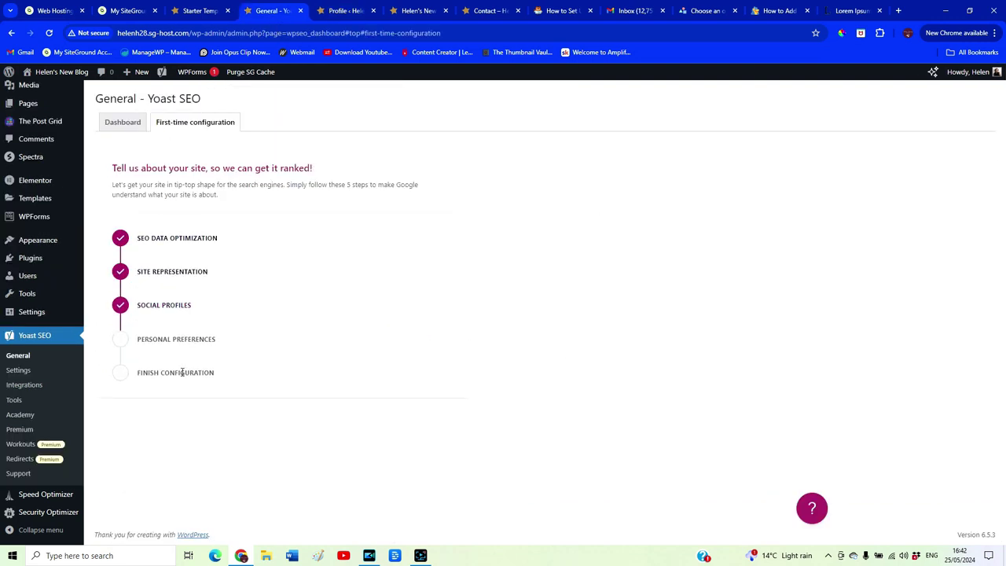
click(172, 464)
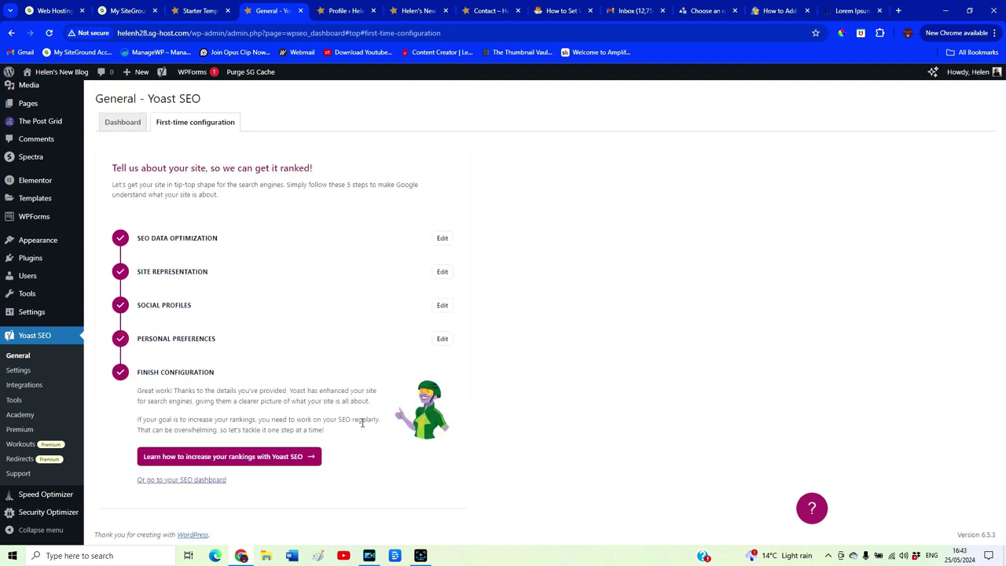
click(199, 482)
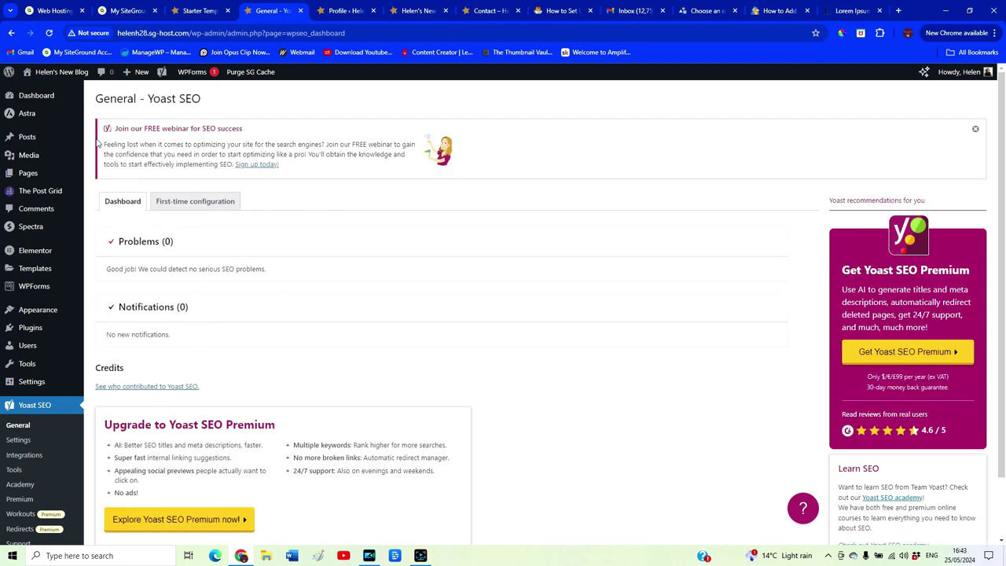
- Open the "How To Ride A Bike" post for editing and go to its Yoast SEO focus keyphrase
click(25, 140)
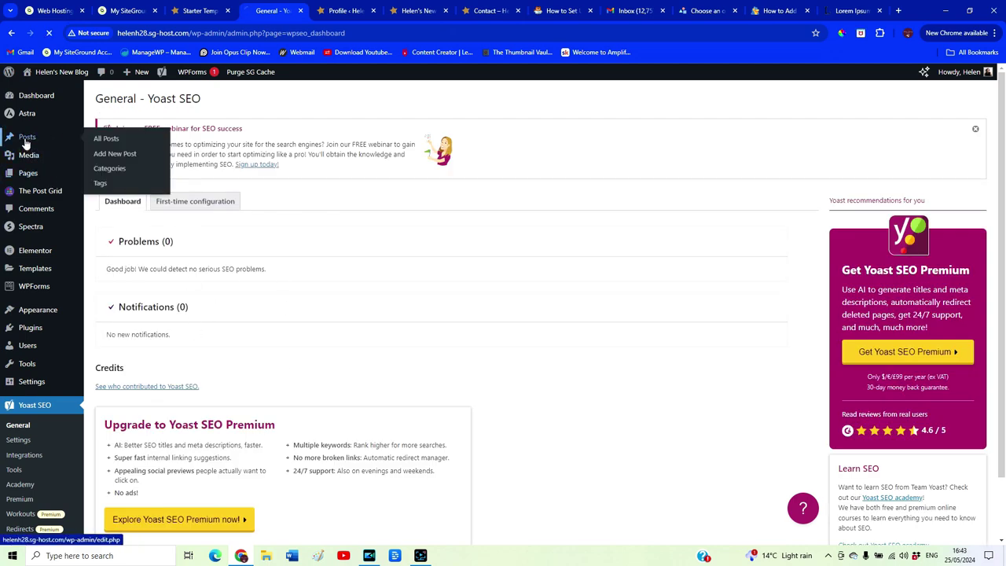
click(152, 262)
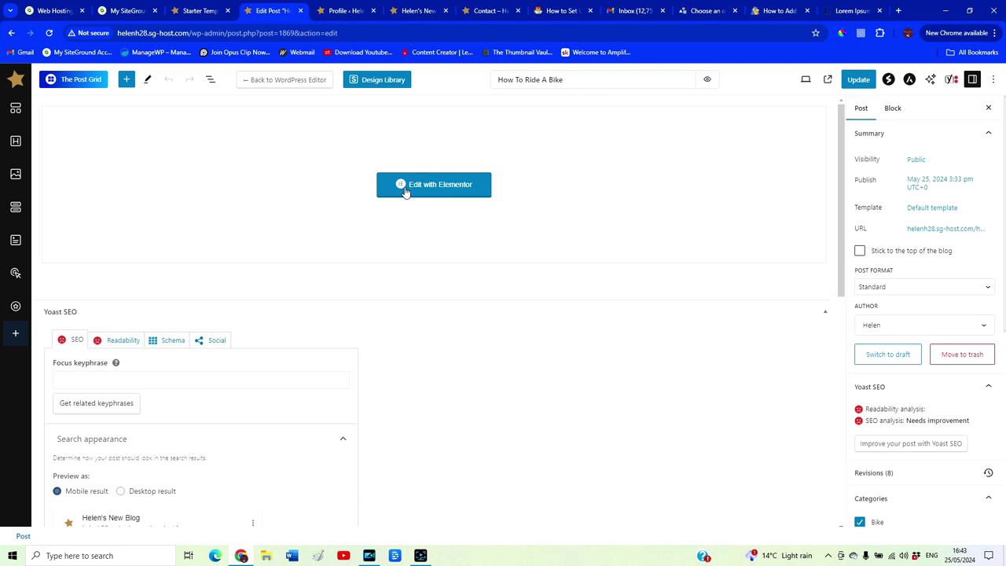
scroll(370, 301, down, 1)
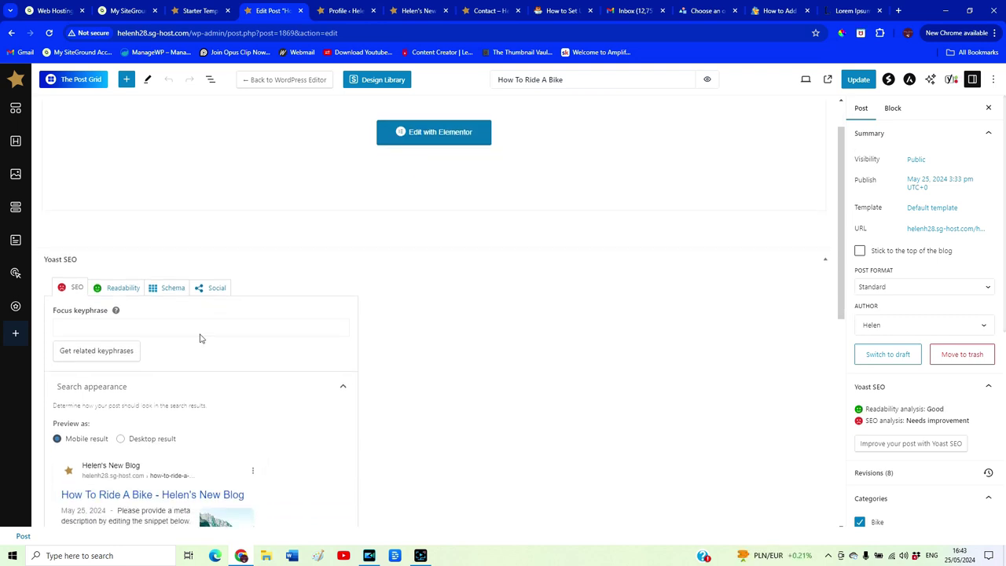
scroll(391, 308, down, 1)
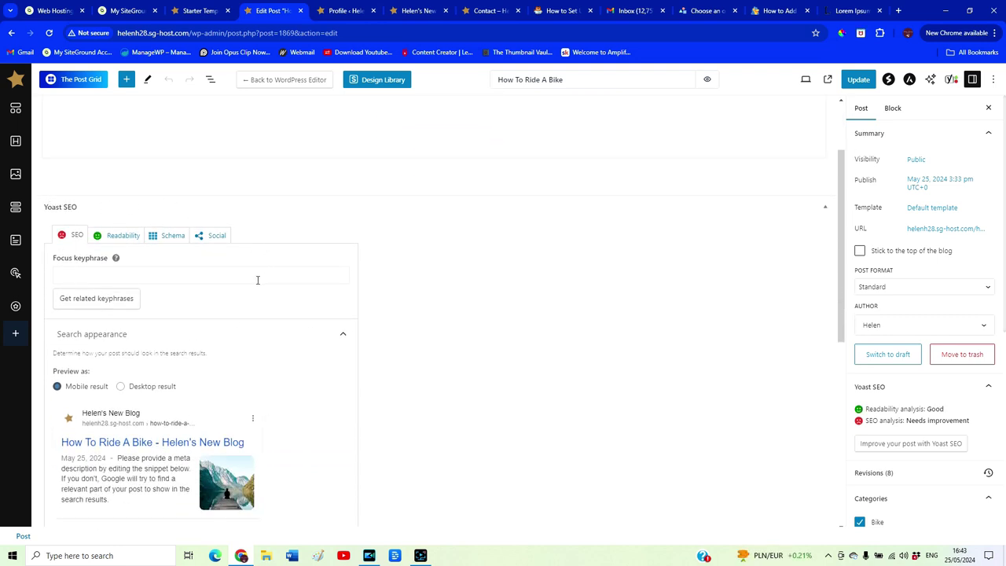
scroll(408, 275, down, 1)
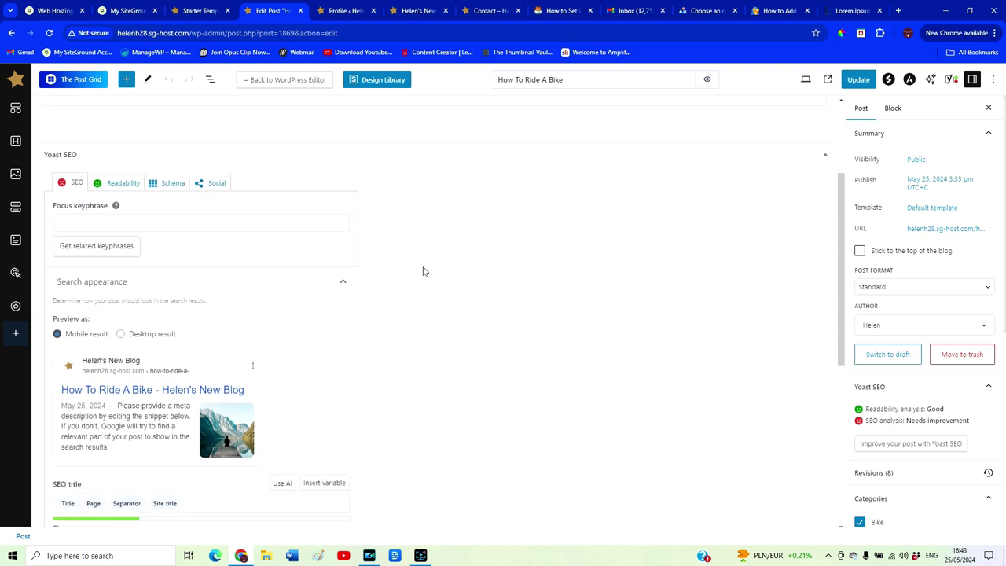
click(165, 220)
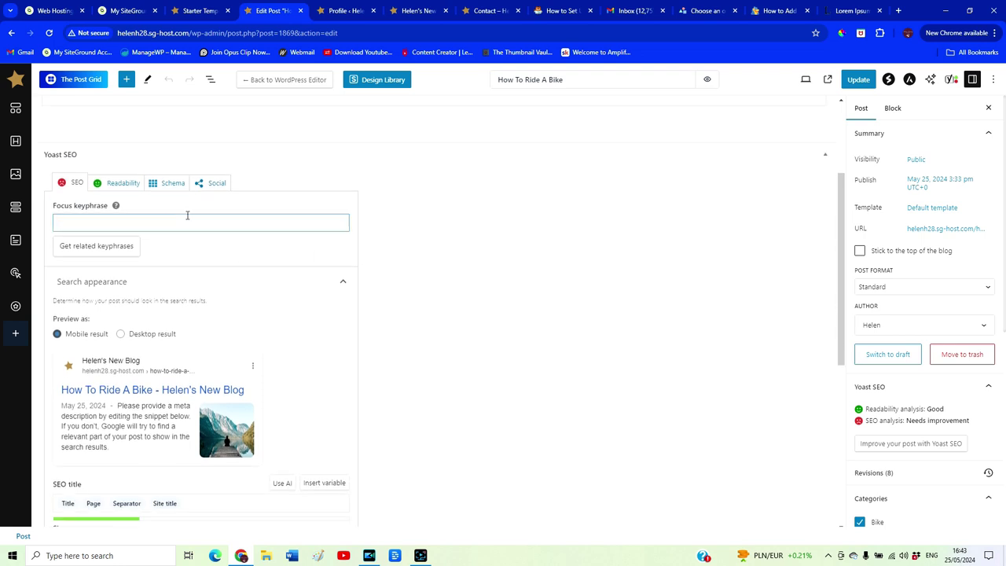
- Examine the post's Yoast search appearance settings, including the SEO title, slug, meta description and its Use AI option
scroll(331, 224, down, 1)
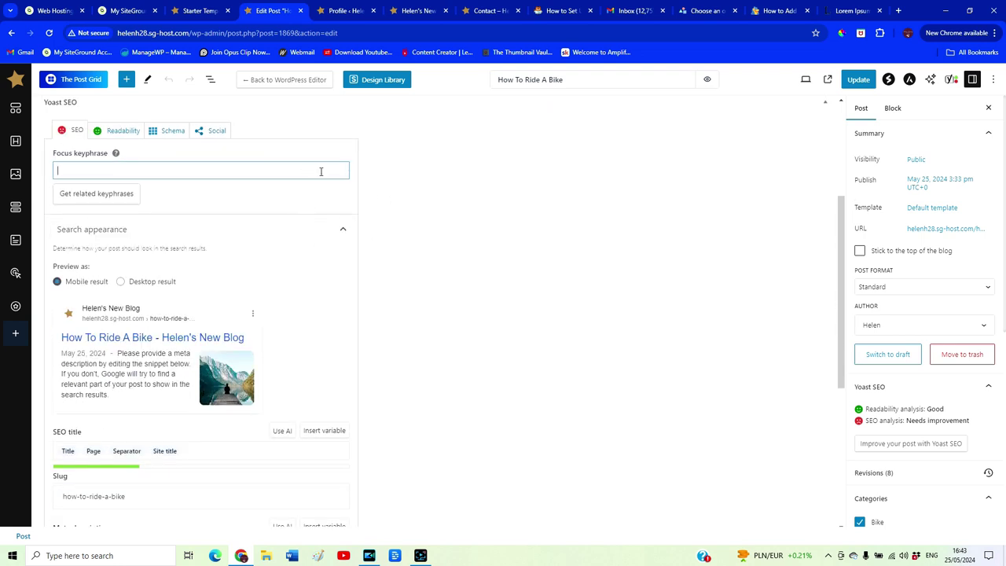
scroll(495, 311, down, 1)
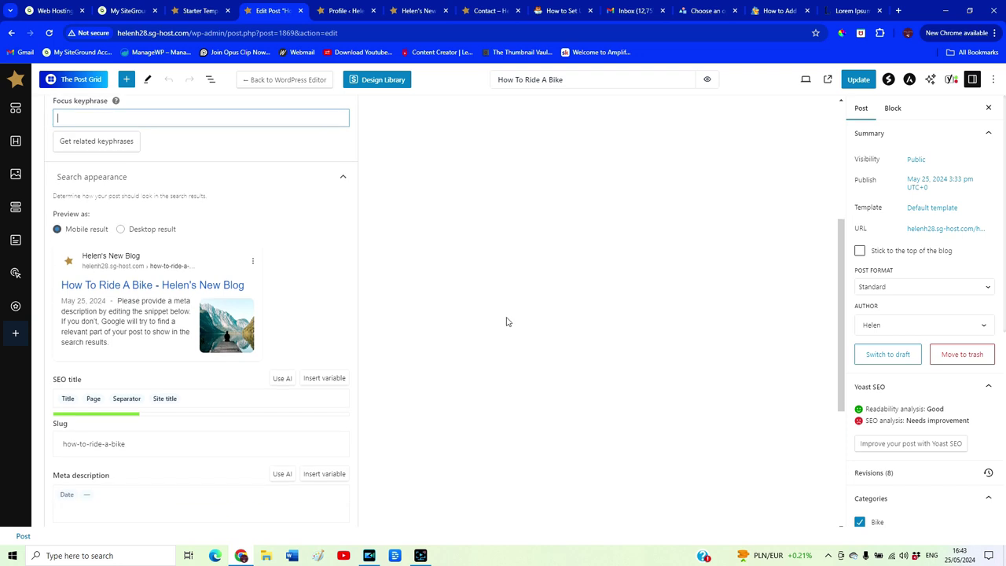
scroll(263, 442, down, 1)
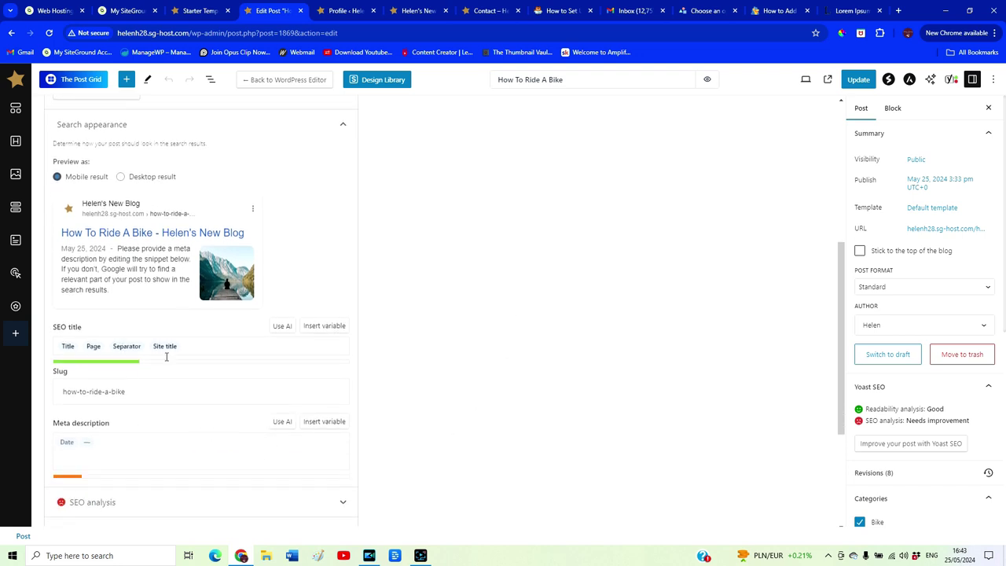
click(146, 445)
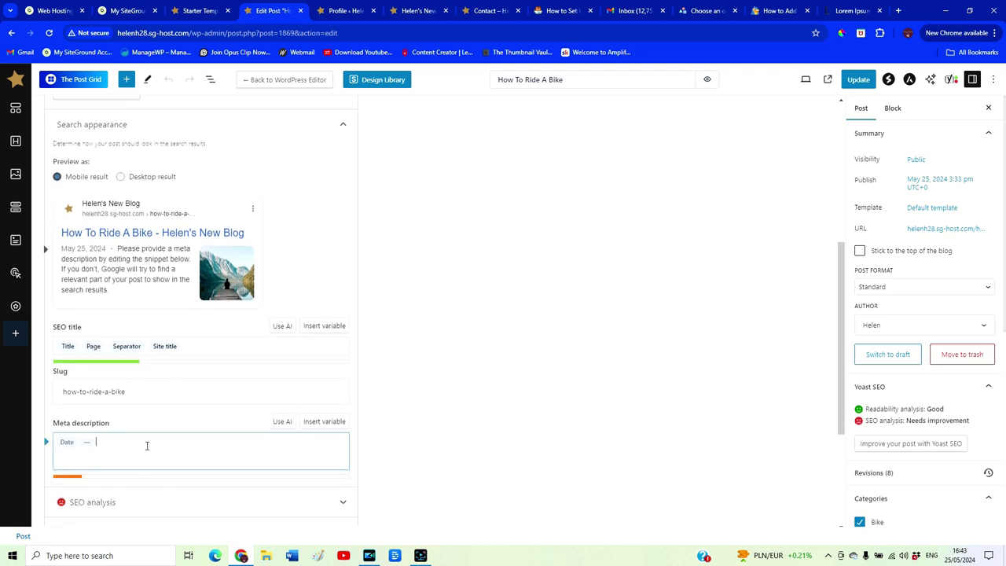
scroll(267, 478, down, 1)
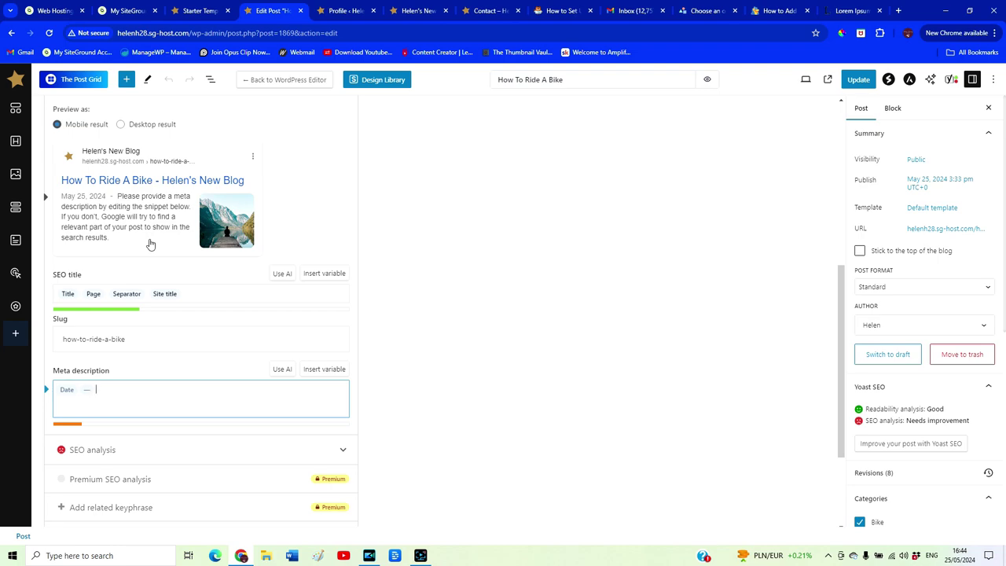
click(282, 371)
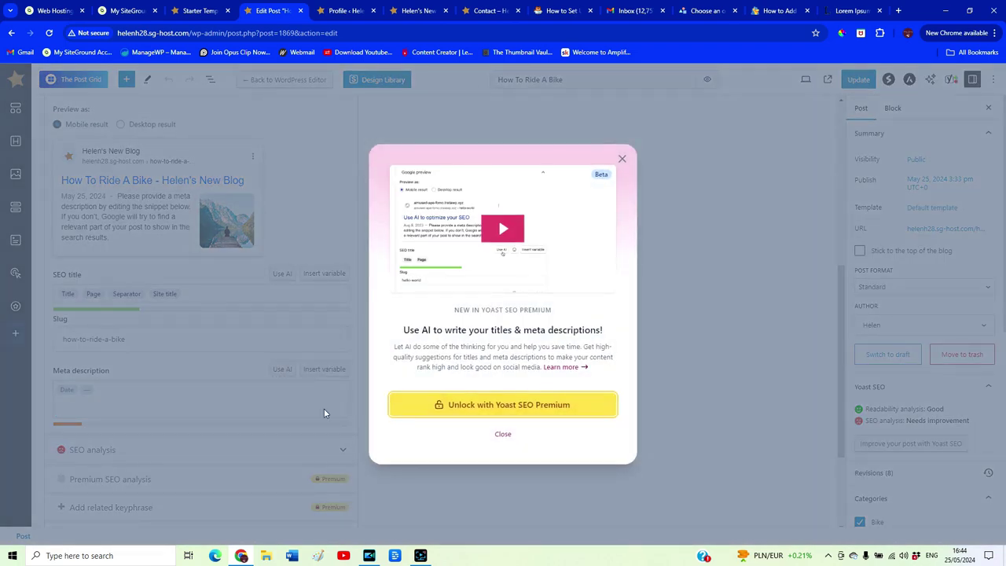
click(621, 158)
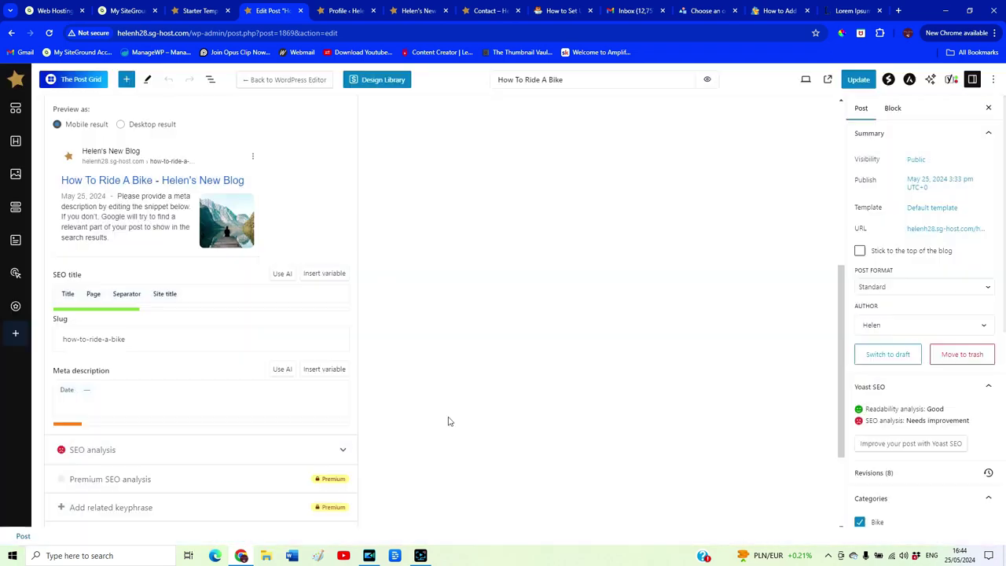
click(132, 396)
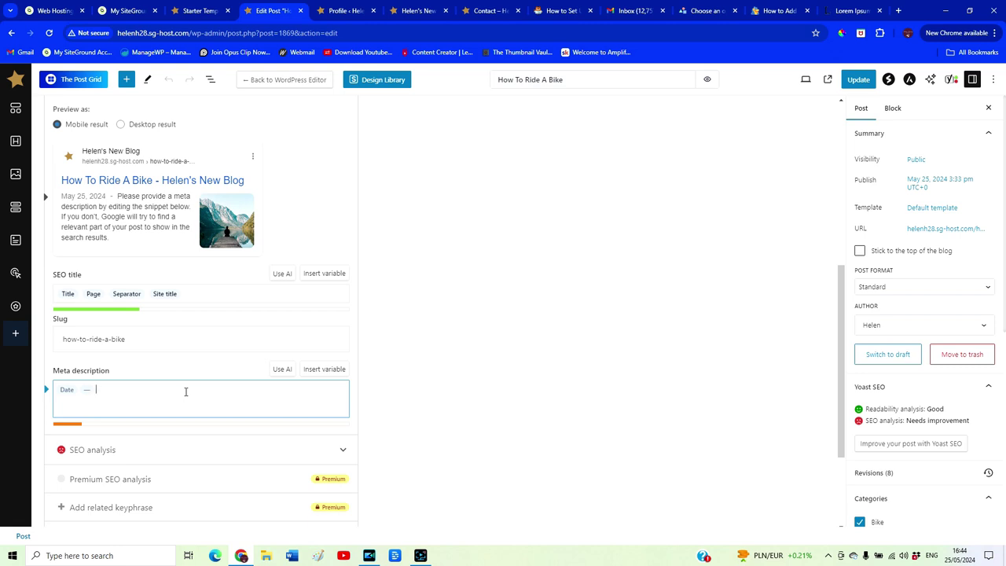
scroll(303, 393, down, 4)
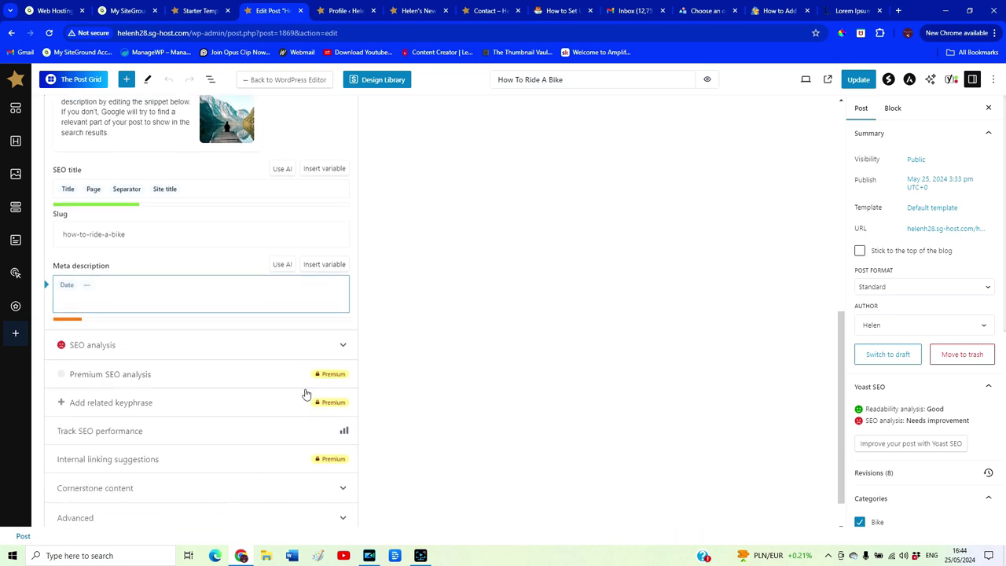
- Update the "How To Ride A Bike" post and return to the posts list
click(858, 79)
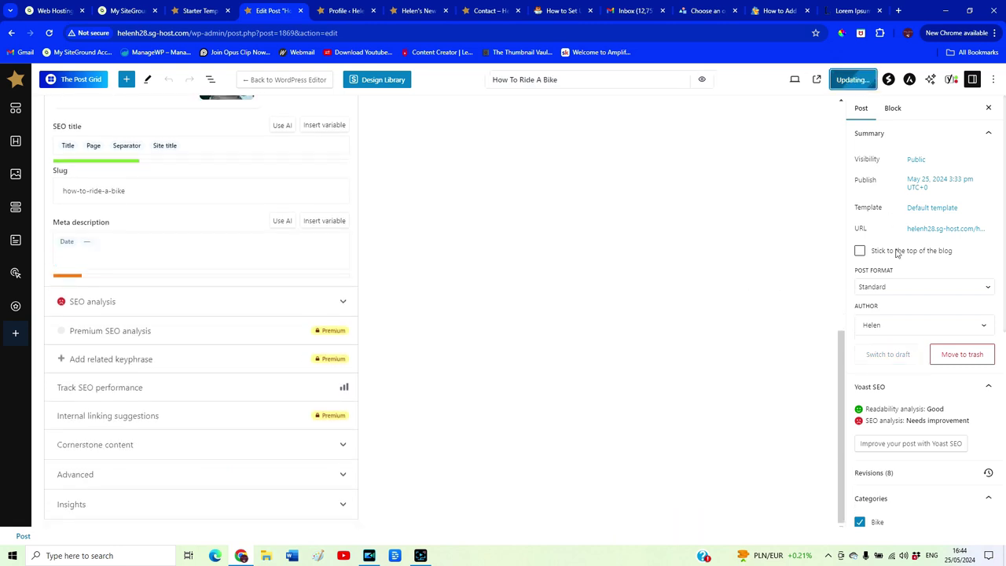
click(15, 79)
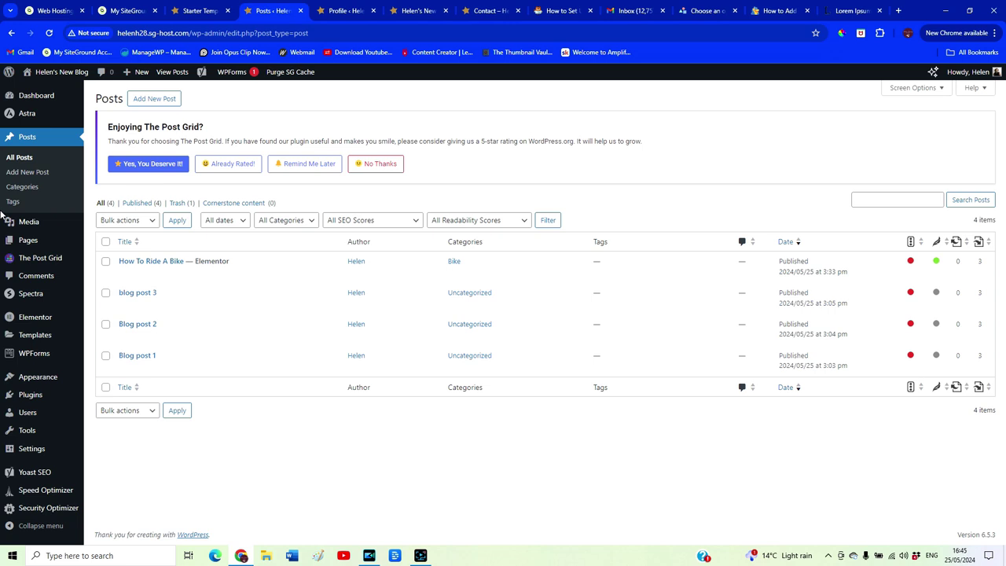
- Open Speed Optimizer, confirm the technical data collection, and go to its caching settings
mouse_move(49, 496)
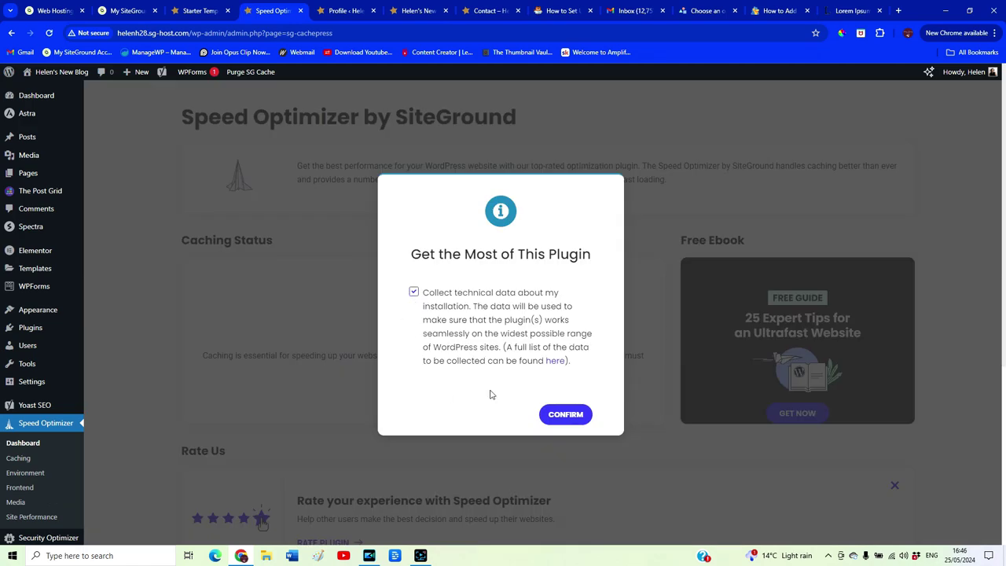
click(581, 413)
scroll(427, 349, down, 1)
click(431, 347)
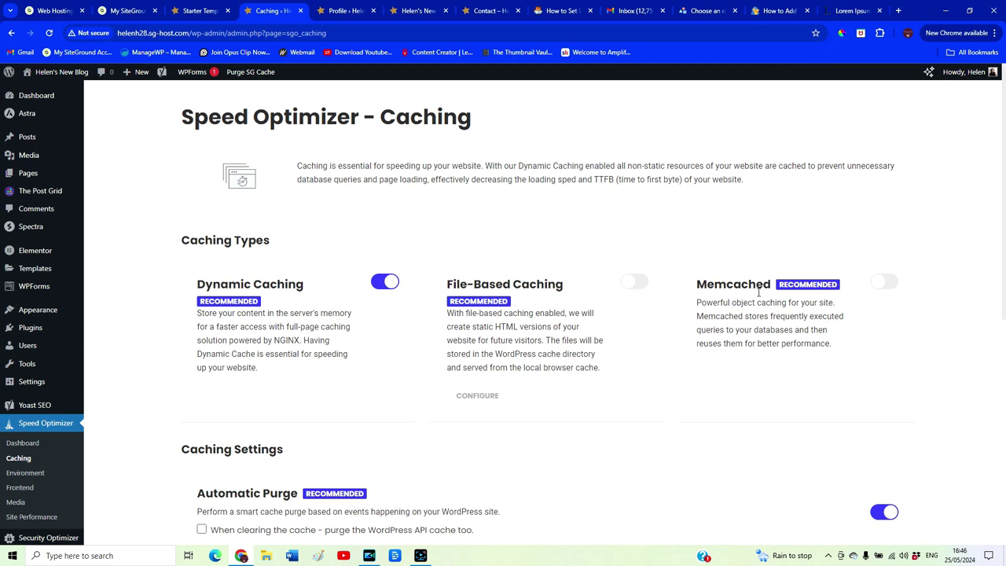
- Enable File-Based Caching and purging of the WordPress API cache, and try to enable Memcached
click(633, 282)
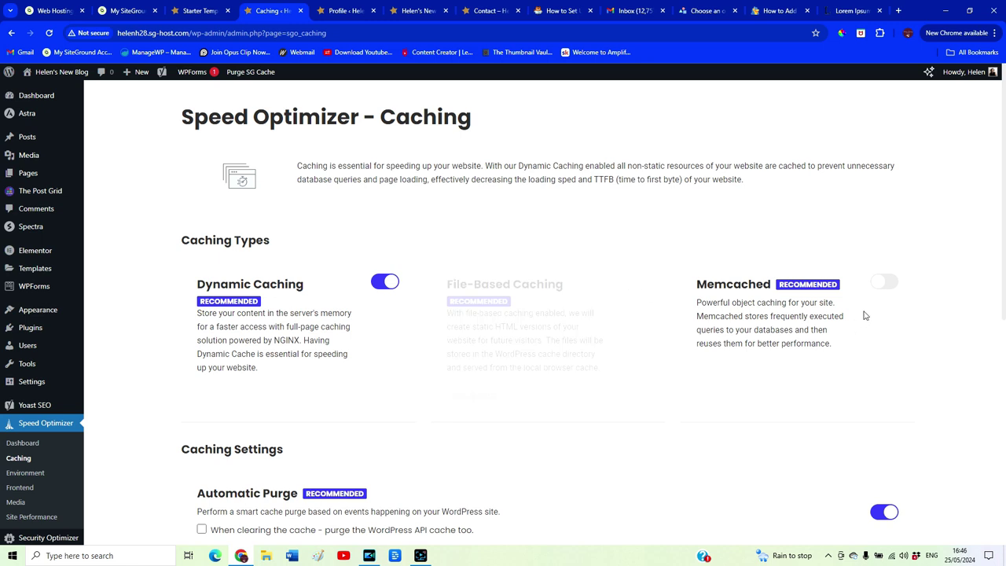
click(883, 283)
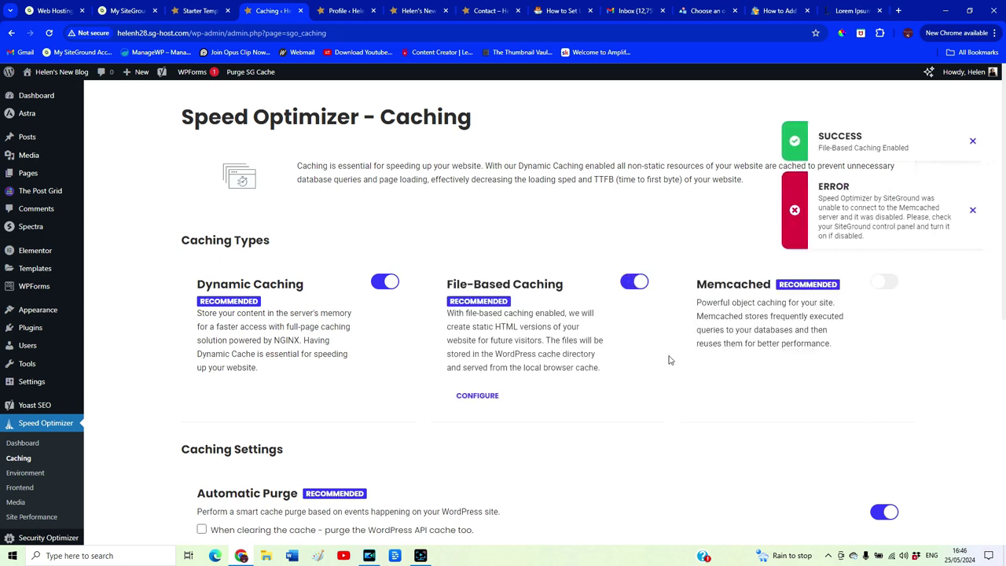
scroll(590, 427, down, 5)
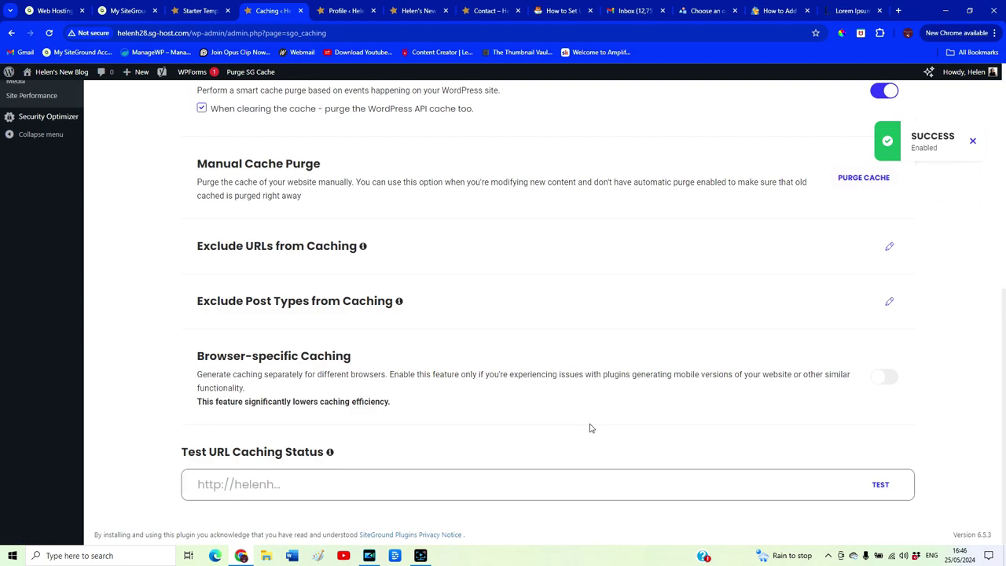
- Switch to the SiteGround website and log in to the hosting account with the saved e-mail and account password
scroll(591, 429, up, 5)
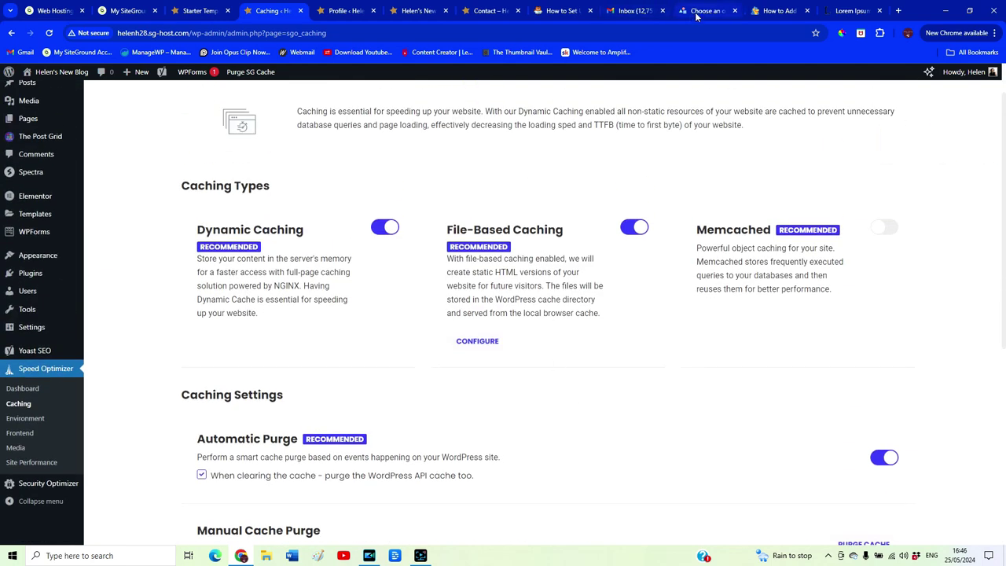
click(699, 11)
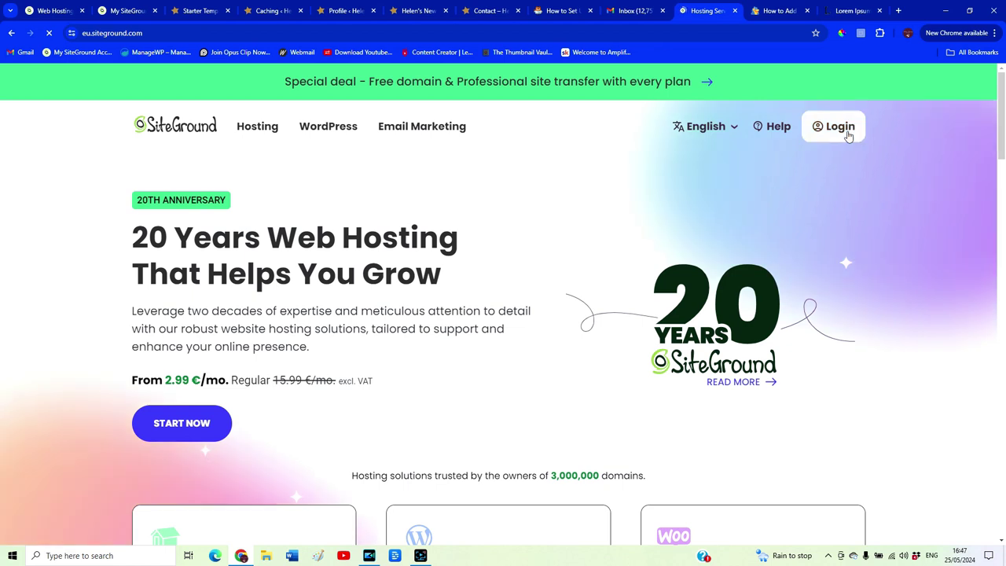
click(848, 132)
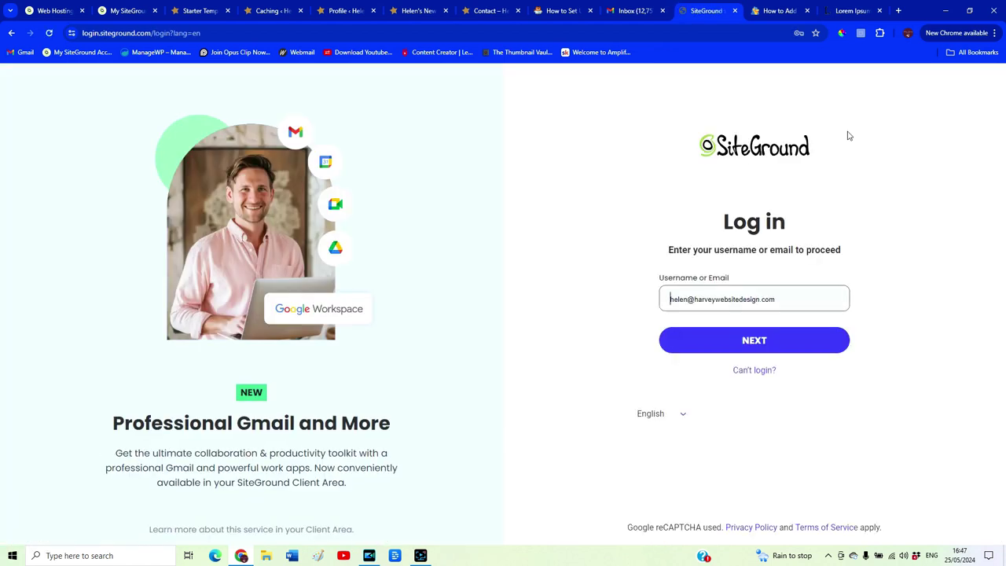
click(818, 341)
click(726, 288)
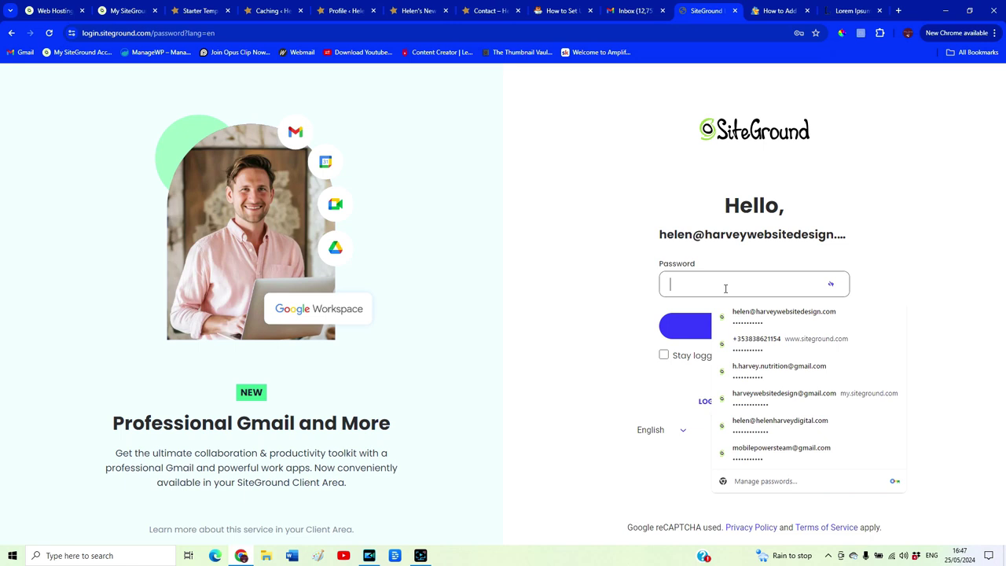
click(758, 310)
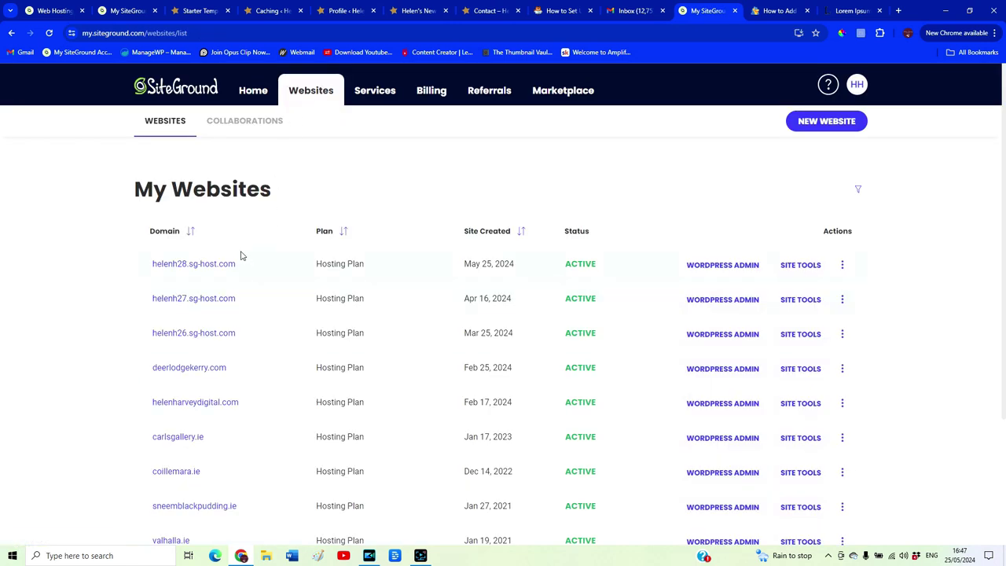
- Open Site Tools for helenh28.sg-host.com and enable Memcached for all sites in its caching settings
click(718, 269)
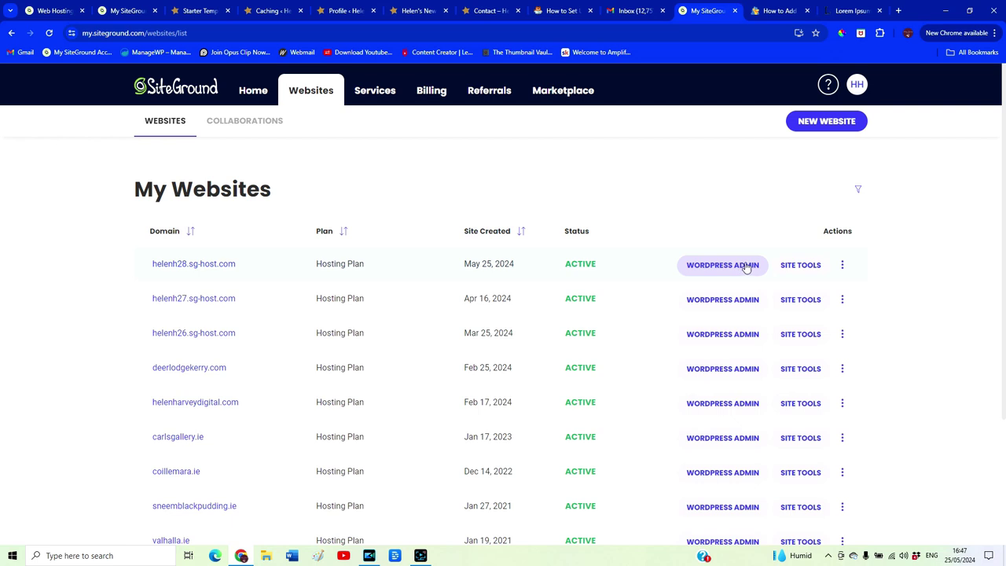
click(813, 270)
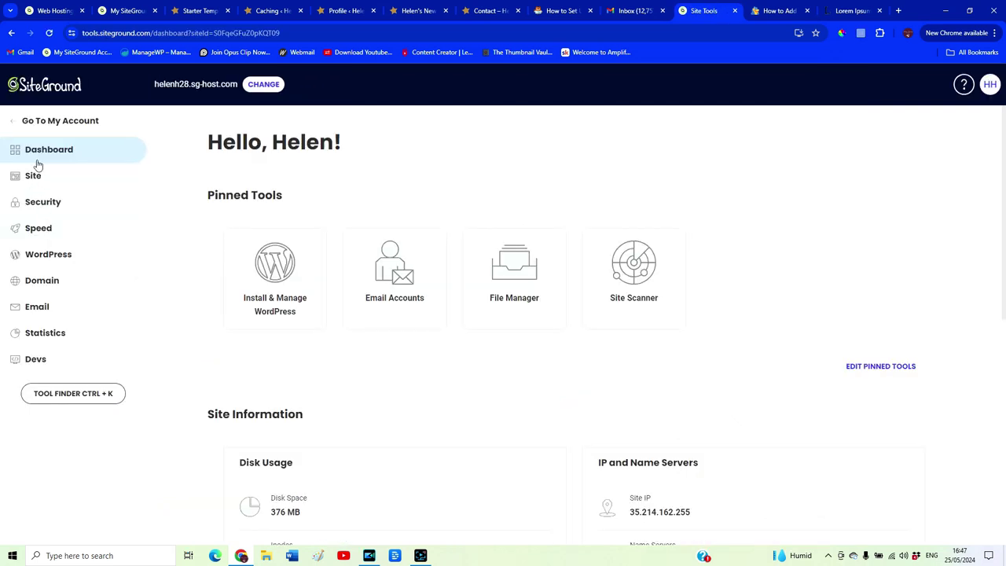
click(61, 229)
click(56, 256)
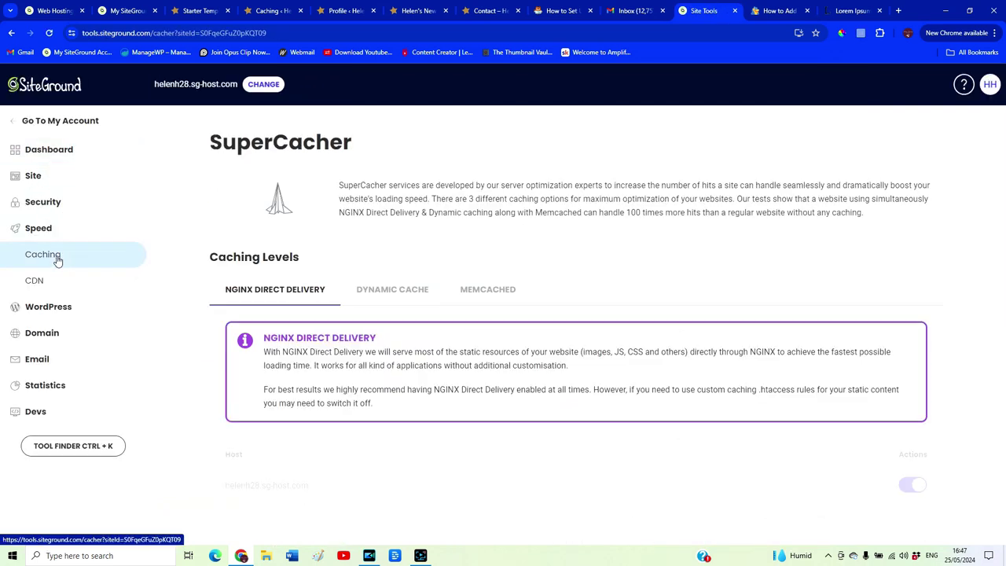
click(389, 293)
click(486, 291)
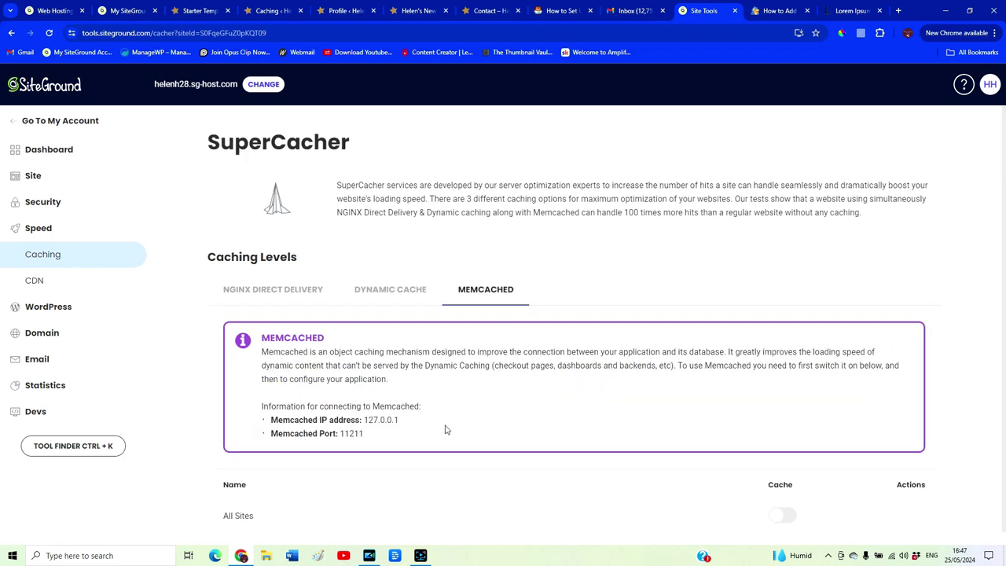
scroll(705, 427, down, 1)
click(771, 506)
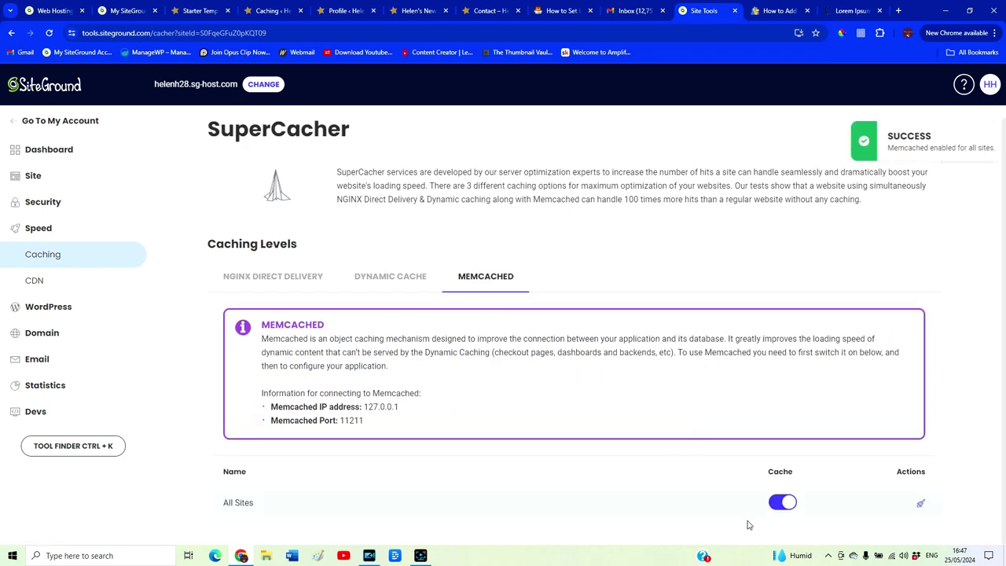
- Return to the Speed Optimizer caching settings in WordPress and enable Memcached there
click(272, 11)
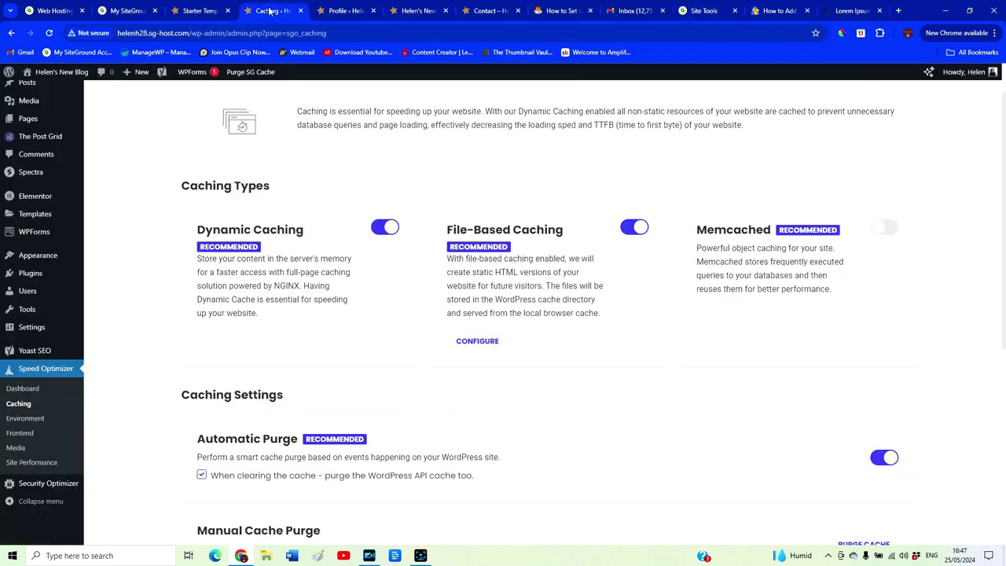
click(876, 232)
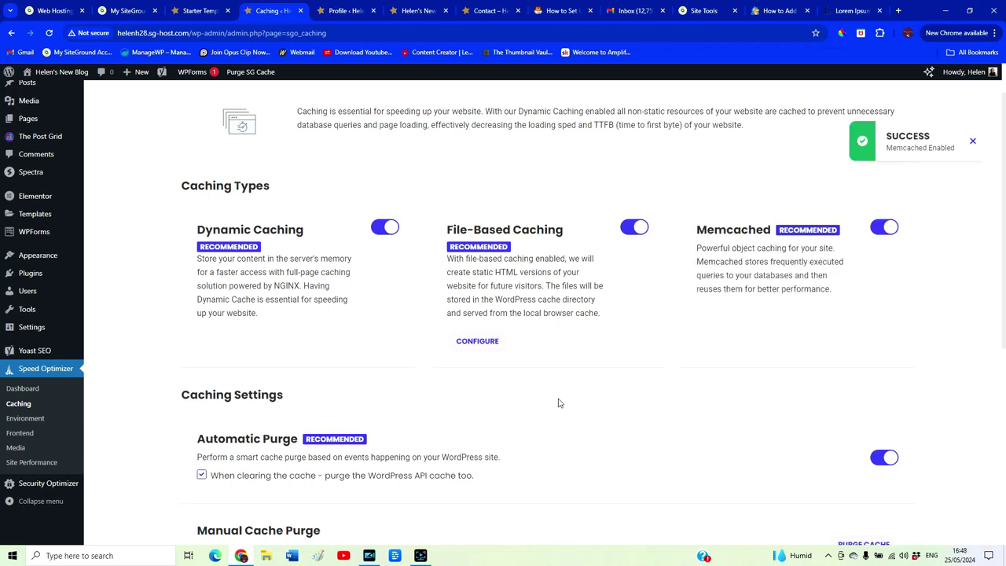
scroll(561, 404, down, 3)
scroll(561, 404, up, 3)
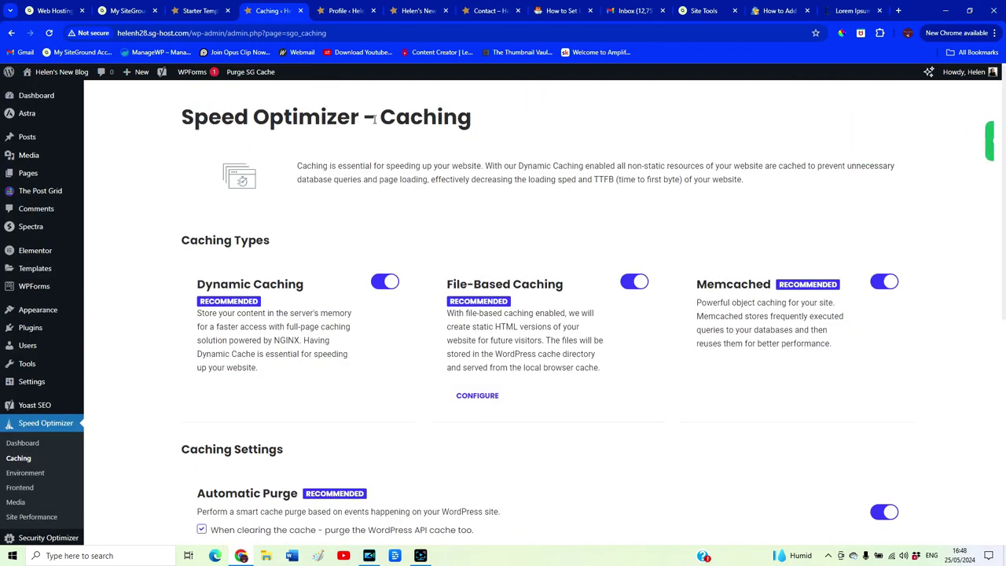
- Open the Speed Optimizer environment settings, then check the site's SSL certificate status in SiteGround's SSL Manager
click(25, 472)
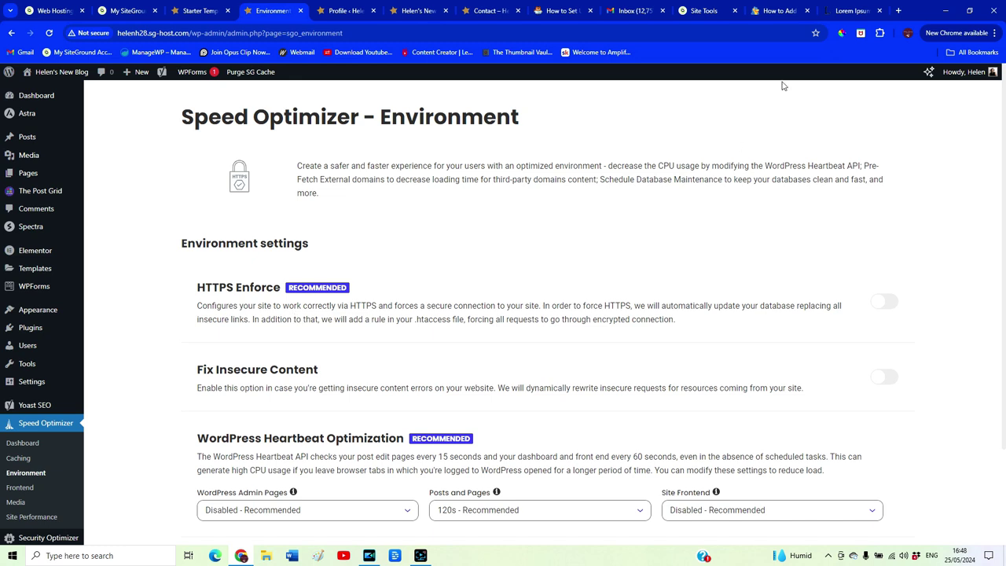
click(702, 11)
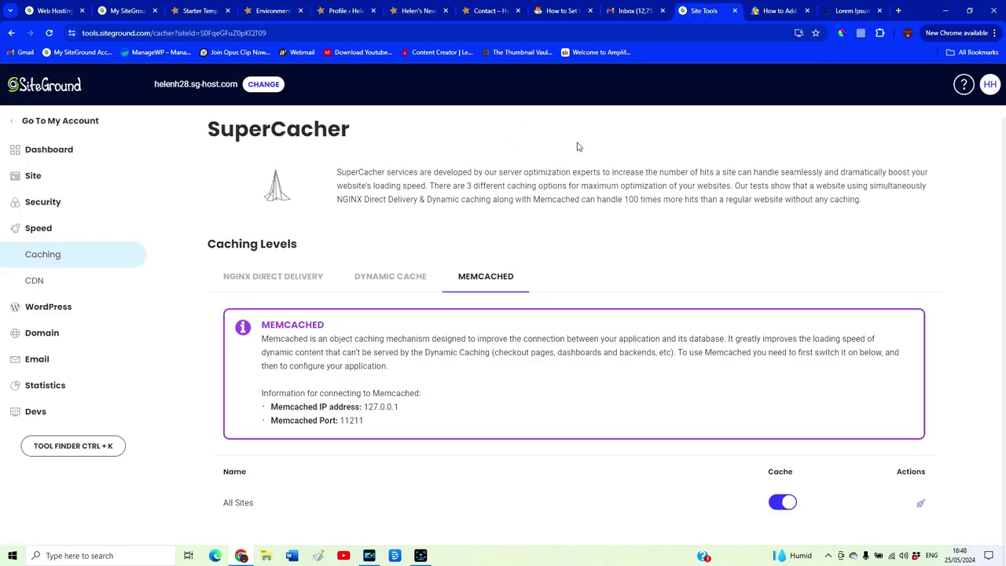
click(47, 332)
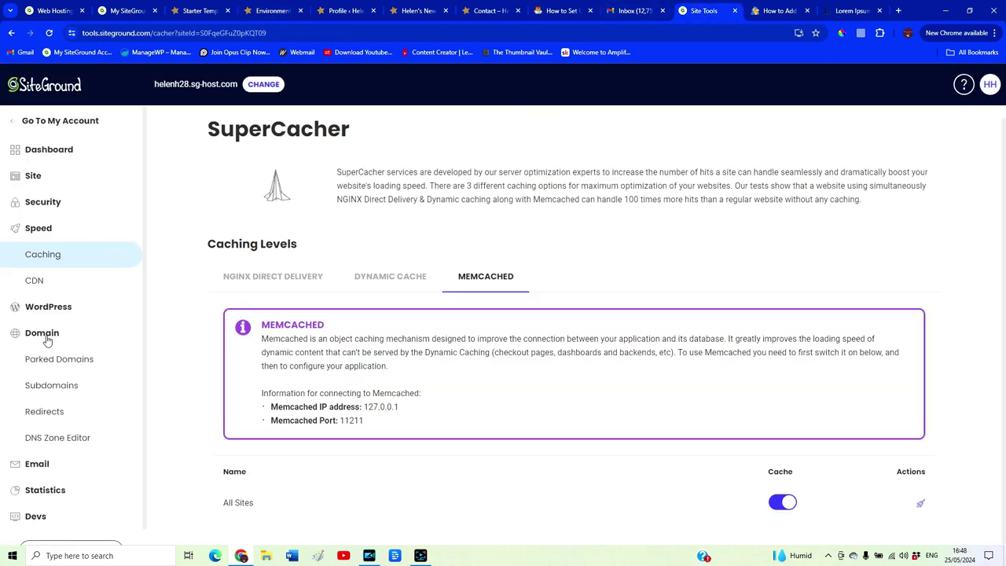
click(51, 202)
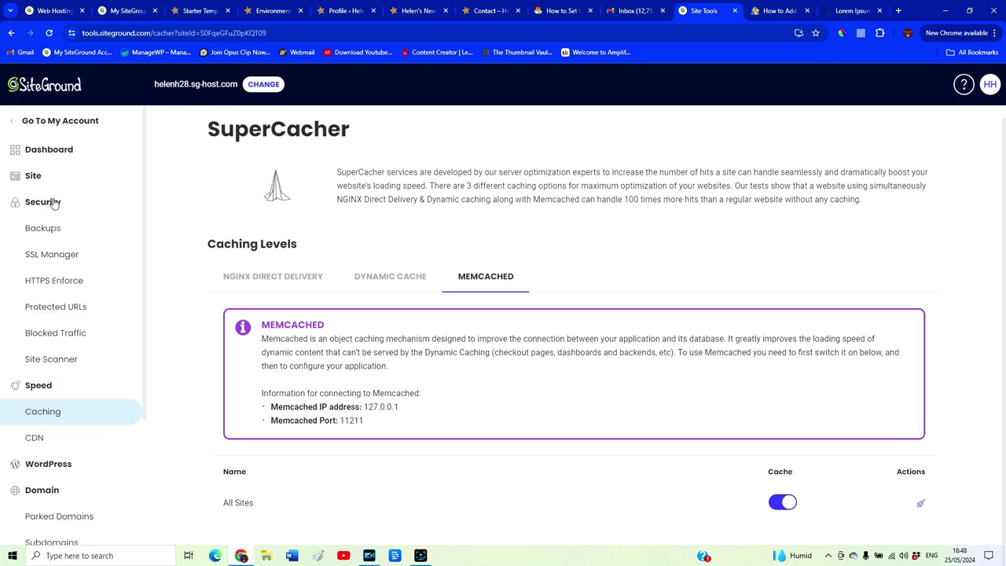
click(47, 256)
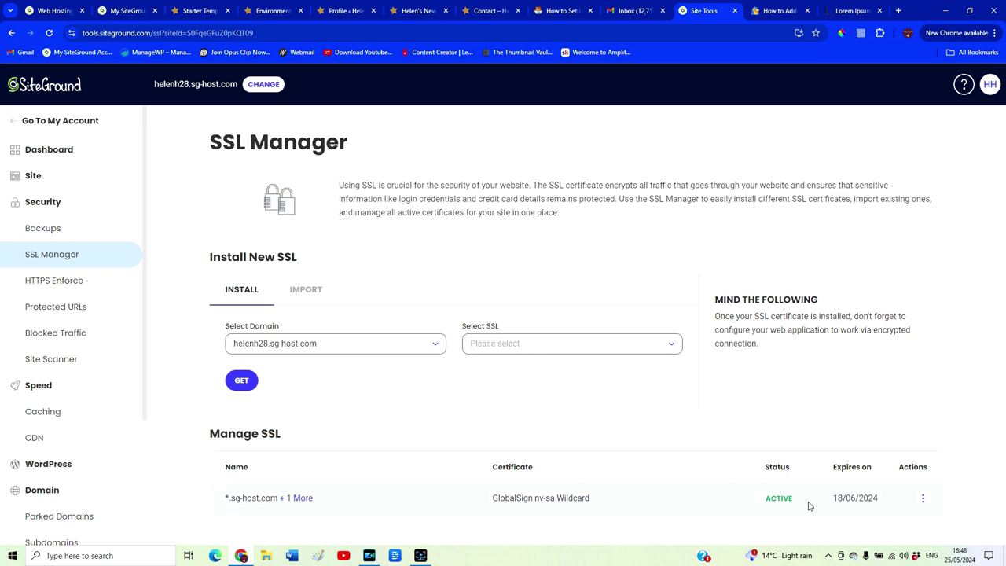
- Enable HTTPS Enforce in the Speed Optimizer environment settings and accept being logged out of WordPress
click(272, 10)
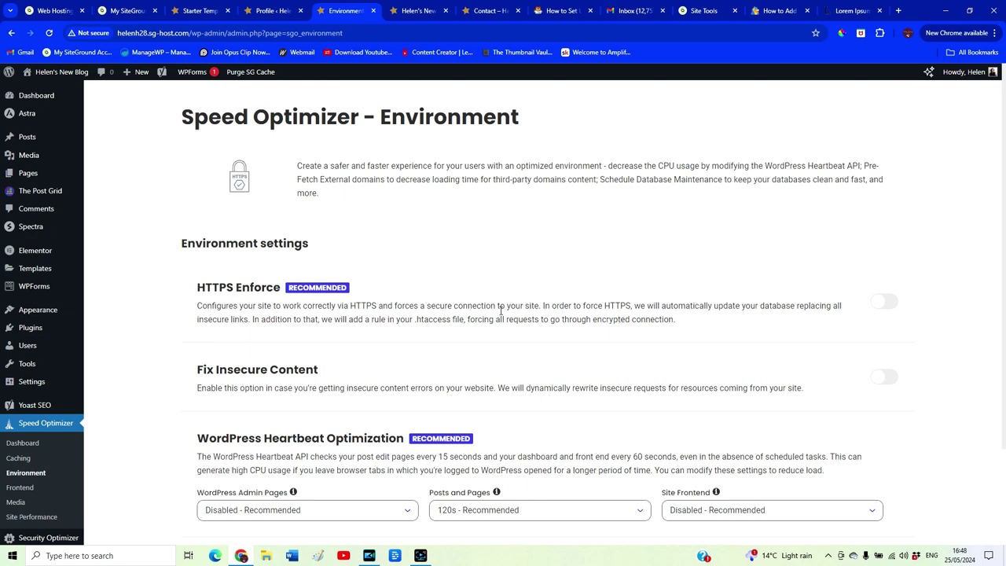
click(886, 303)
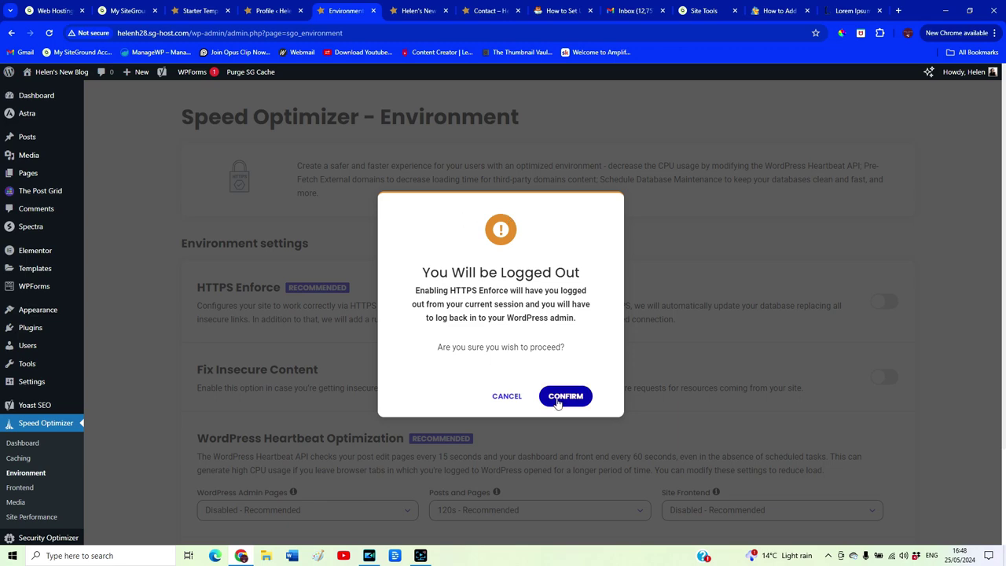
click(557, 399)
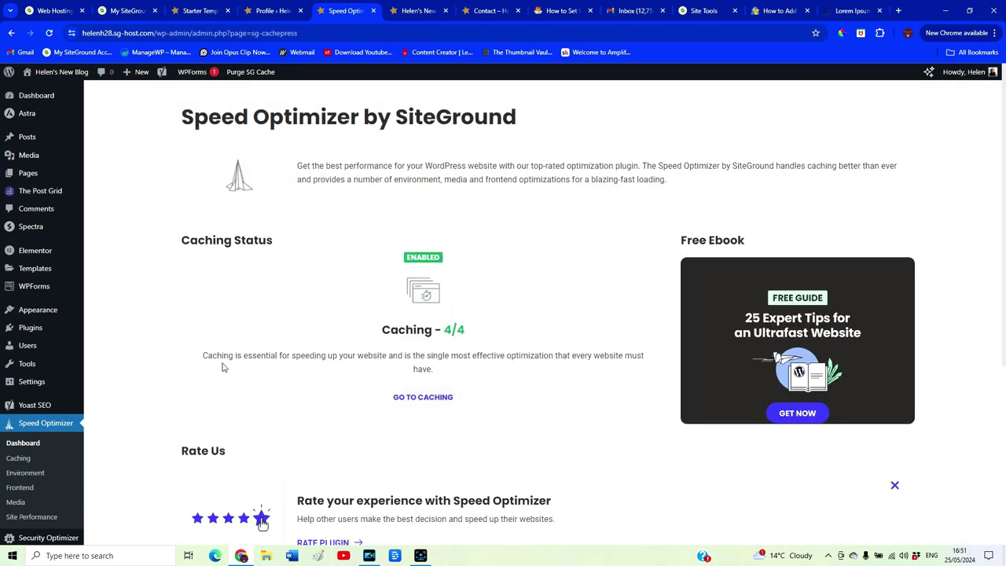
- Open Security Optimizer and look through its settings, including the Post-hack Actions
scroll(463, 379, down, 1)
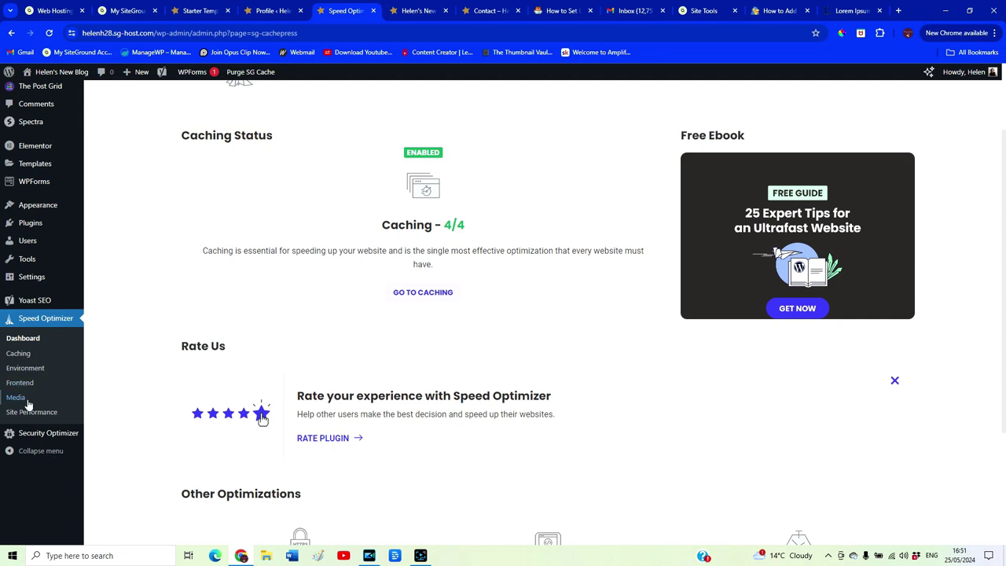
click(30, 433)
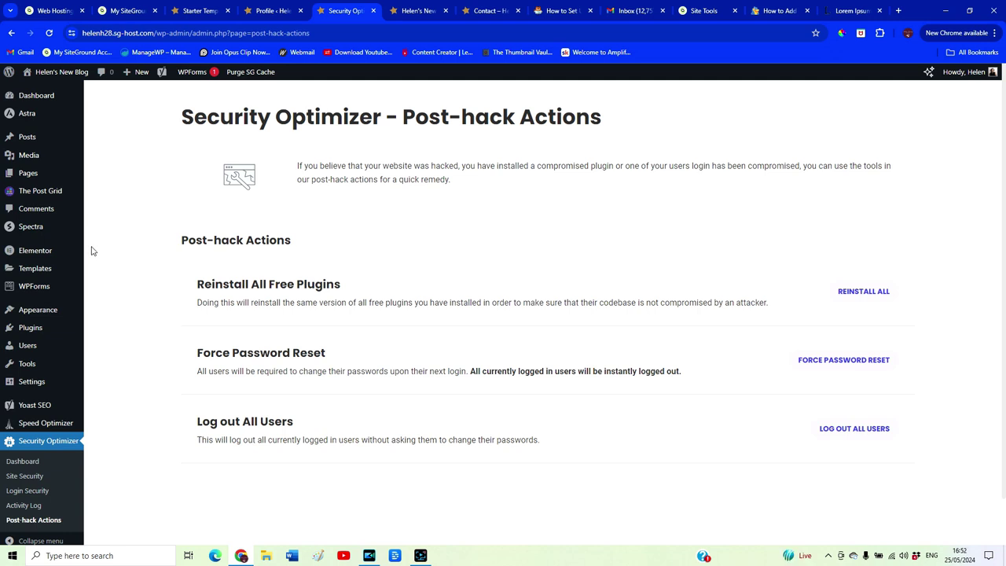
- Search the plugin directory for "complianz", then install and activate Complianz – GDPR/CCPA Cookie Consent
click(32, 330)
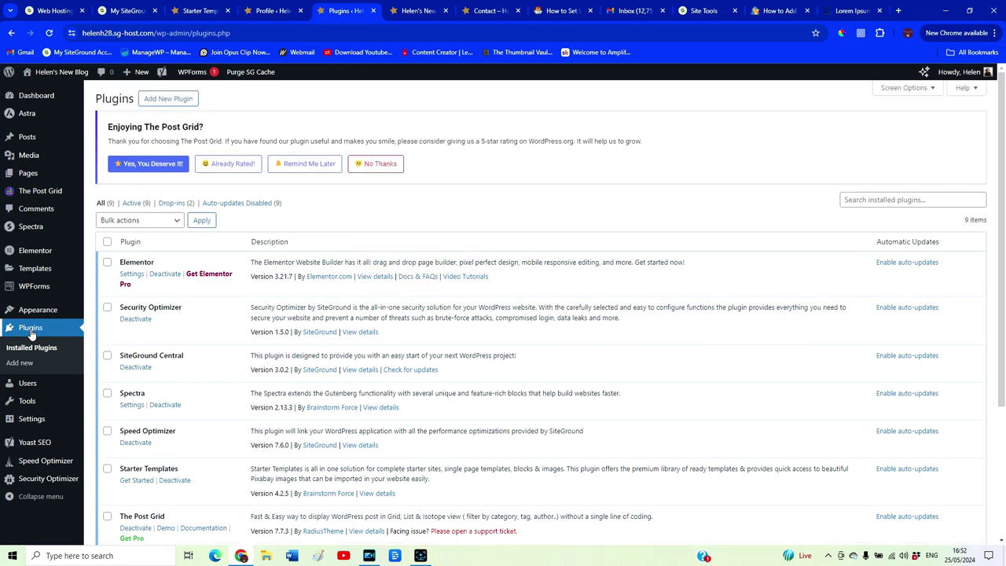
scroll(227, 417, down, 2)
scroll(169, 106, up, 2)
click(167, 100)
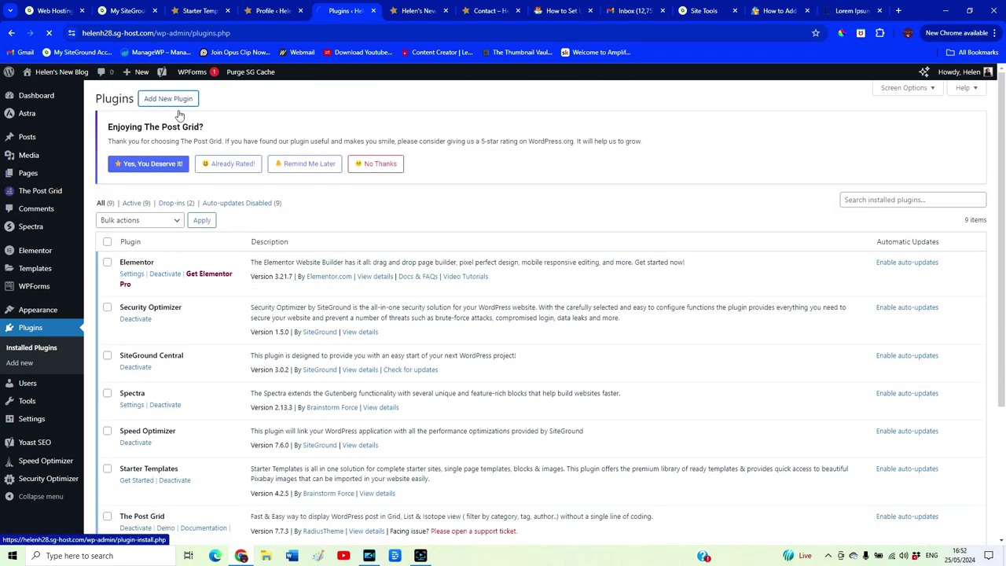
click(888, 206)
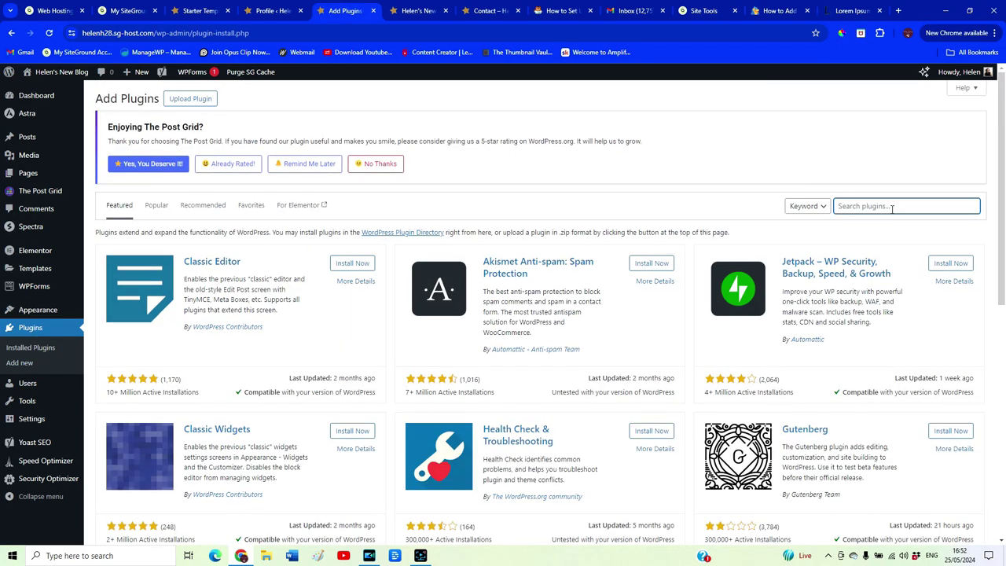
text(complianz)
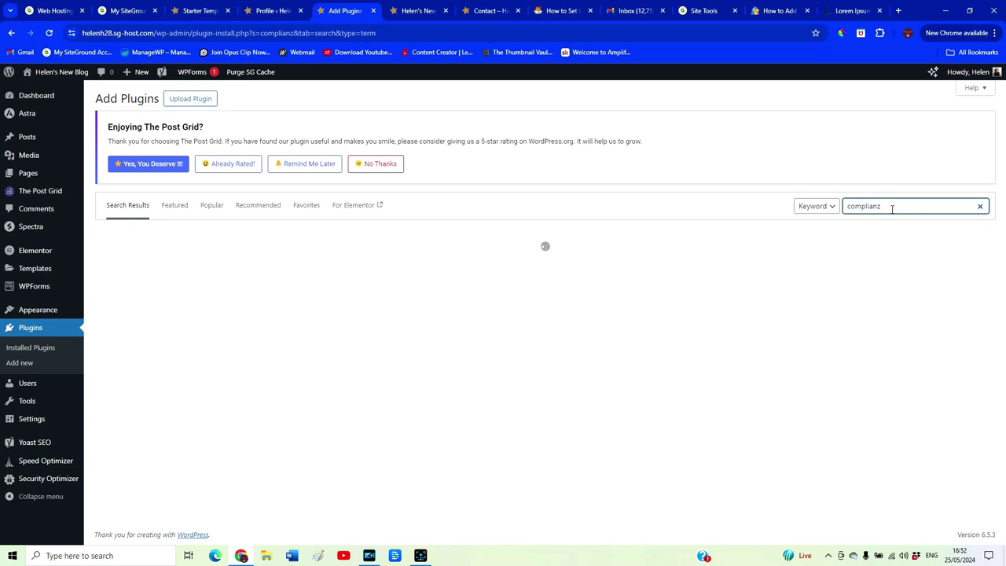
click(354, 265)
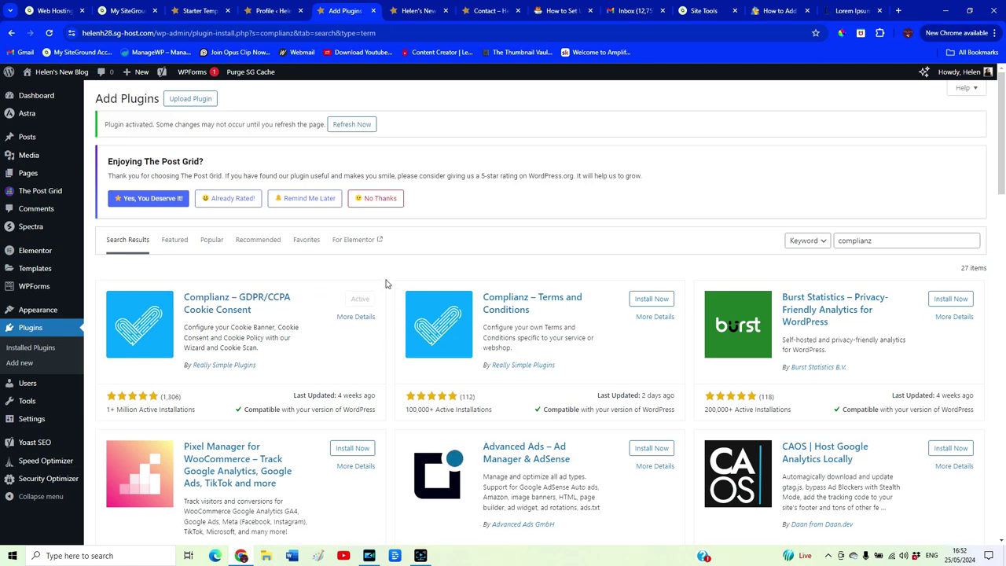
- Start the Complianz wizard and save European Union (GDPR) as the default privacy law for worldwide visitors
click(29, 330)
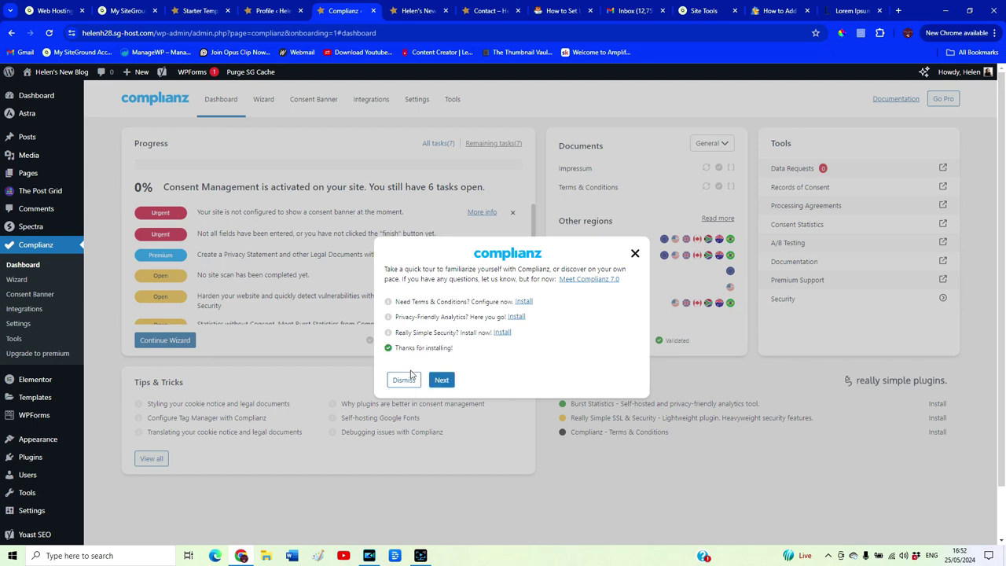
click(441, 381)
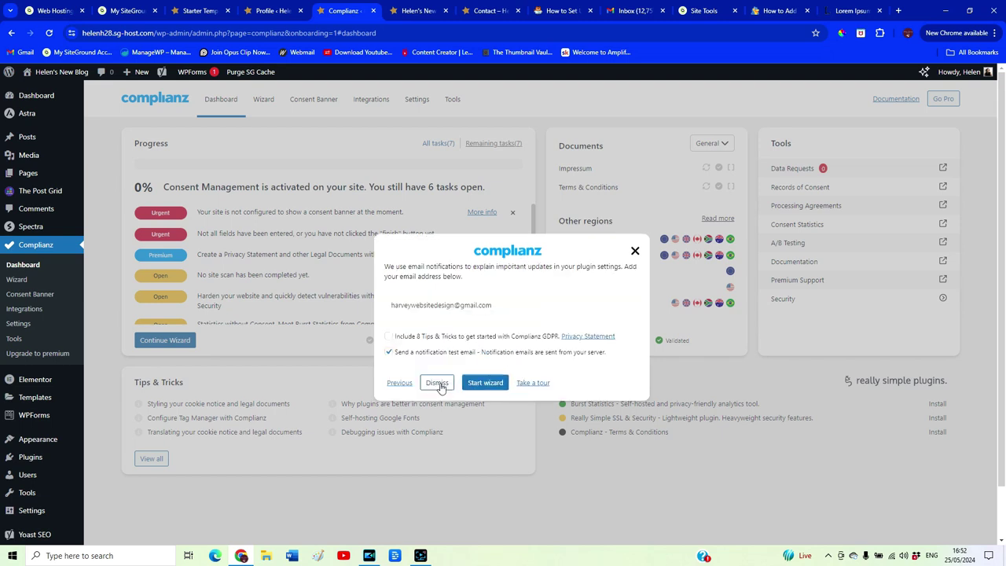
click(486, 384)
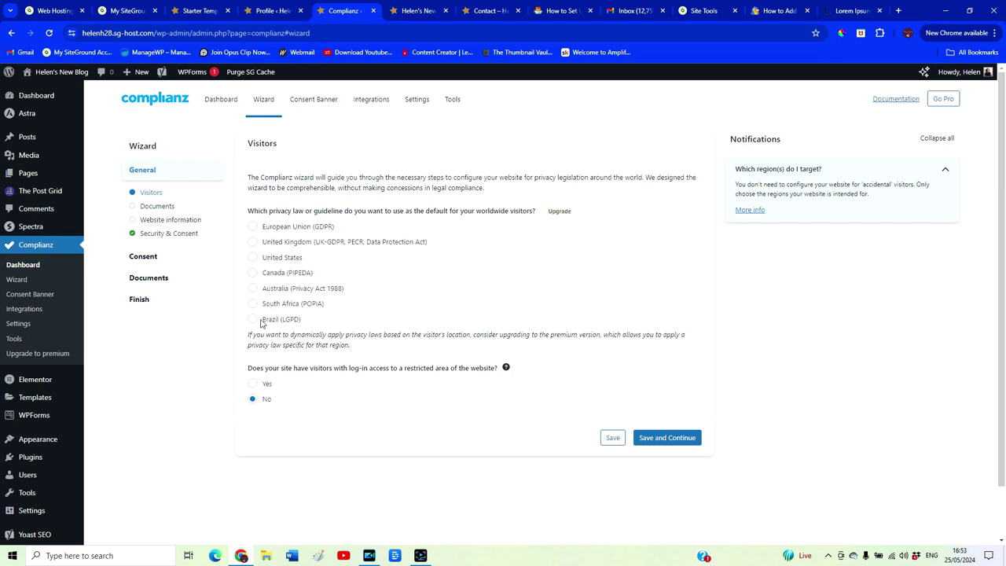
click(254, 226)
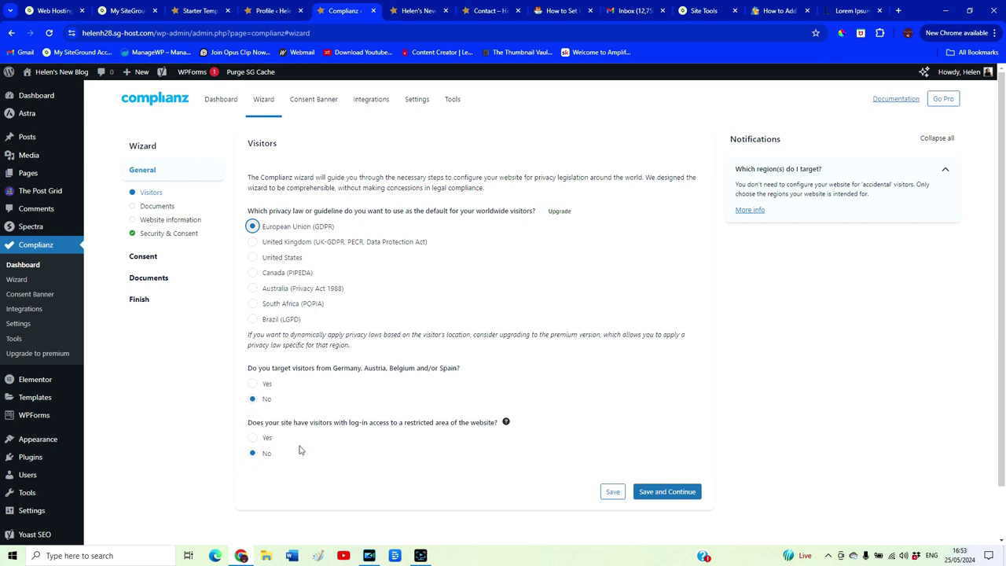
click(651, 498)
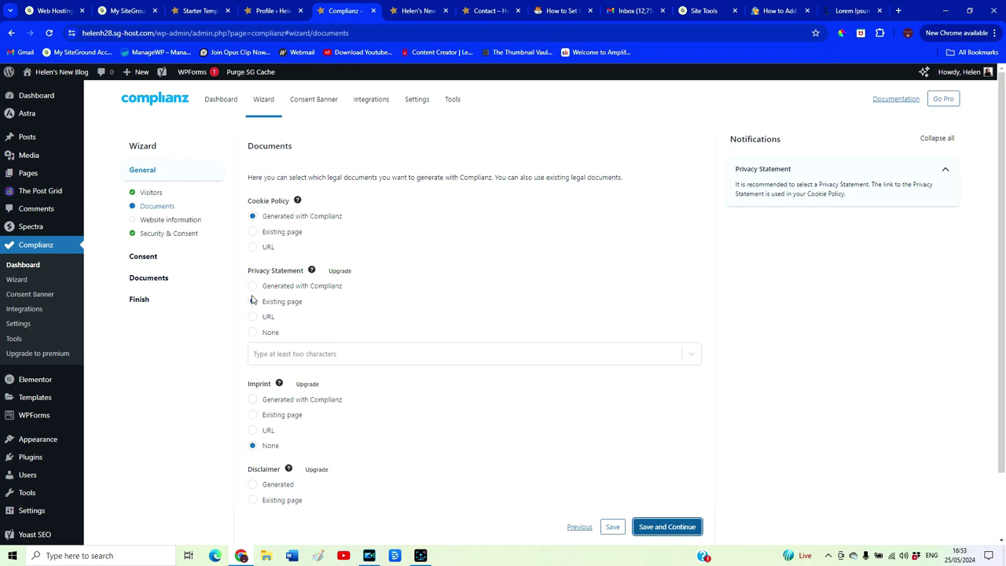
- Set the Privacy Statement to Existing page, leave the page unselected, and save the wizard's Documents settings
click(292, 359)
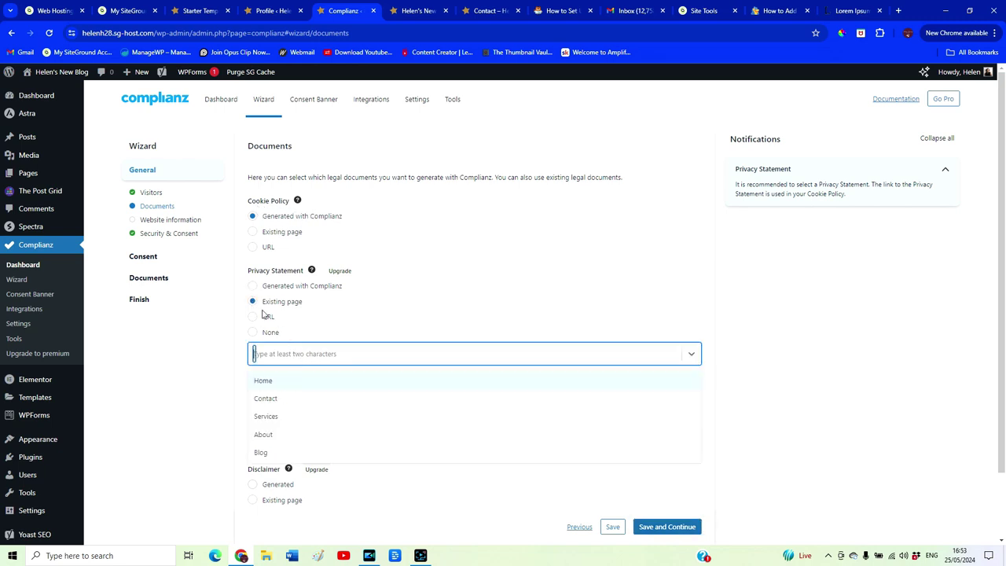
click(360, 309)
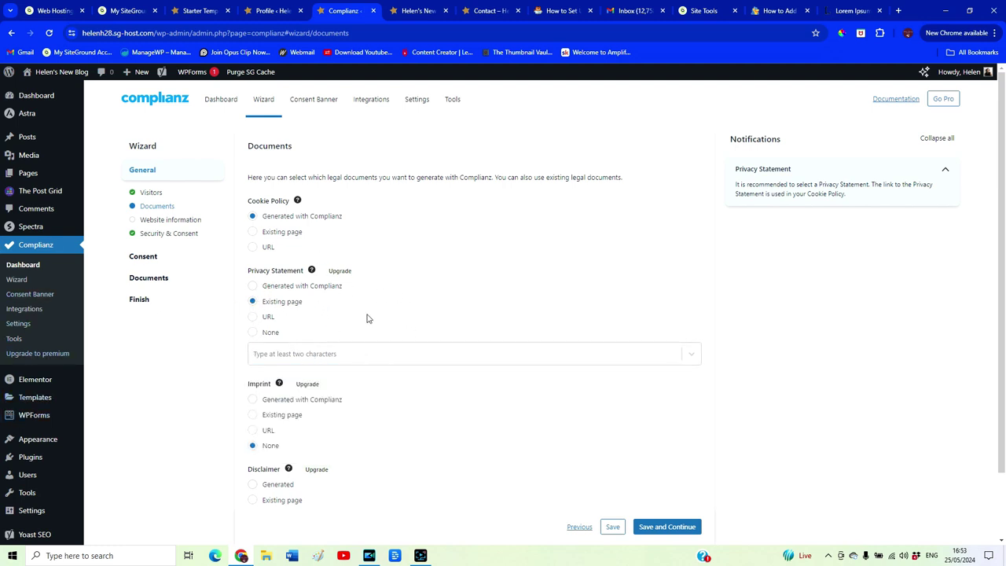
scroll(440, 352, down, 2)
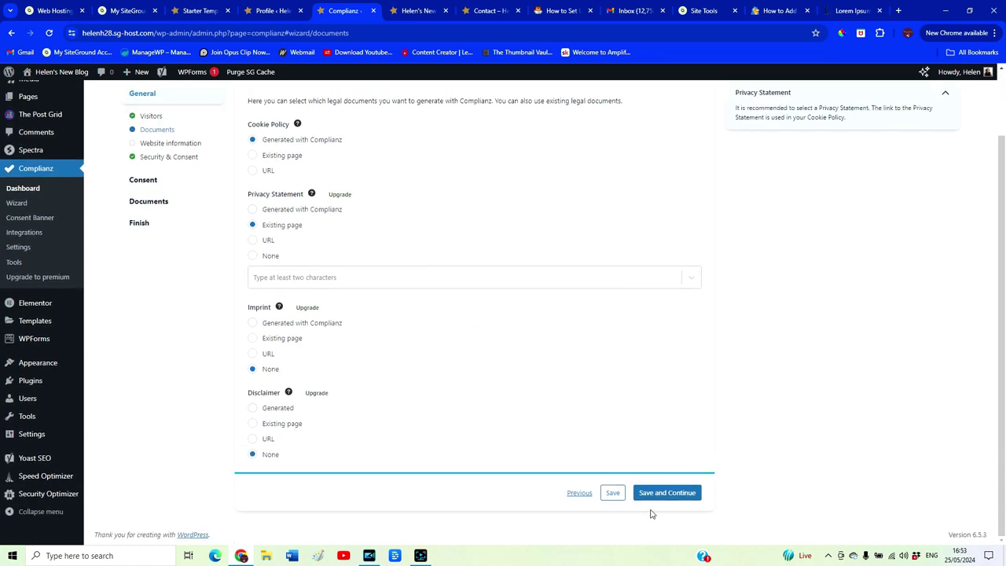
click(655, 498)
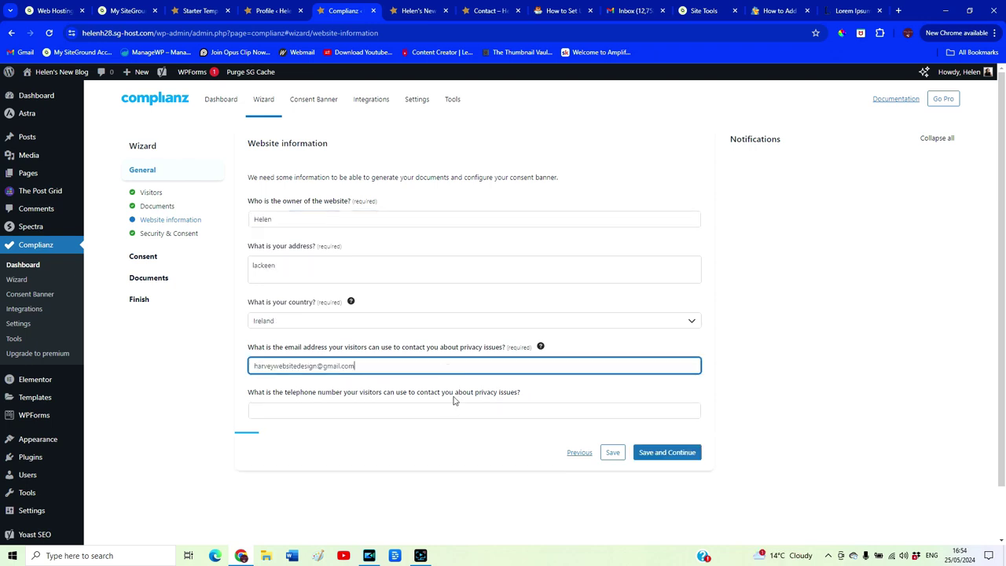
- Fill in the privacy contact's telephone number and save the website information, then save Security & Consent with every option at No
click(454, 413)
key(Return)
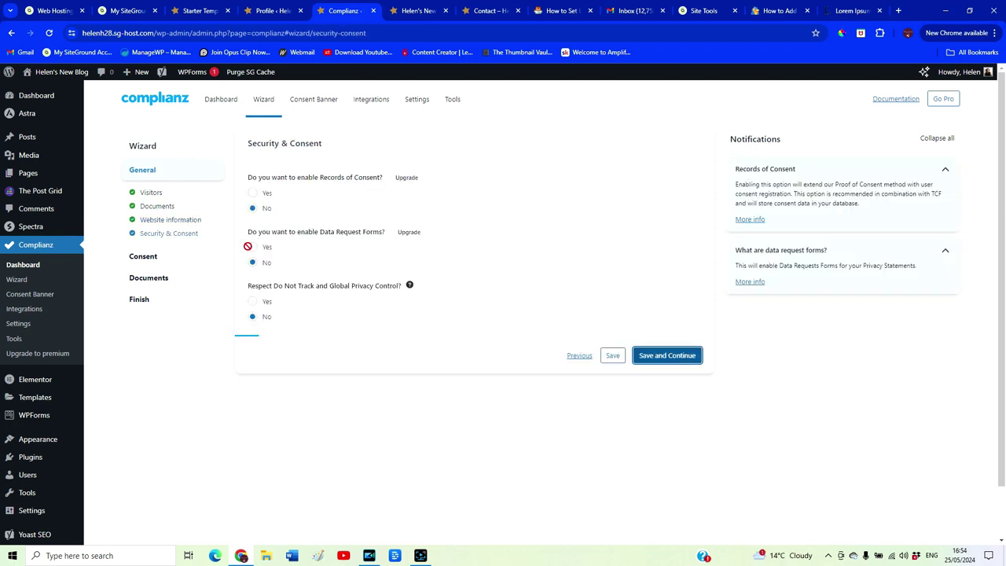
click(677, 358)
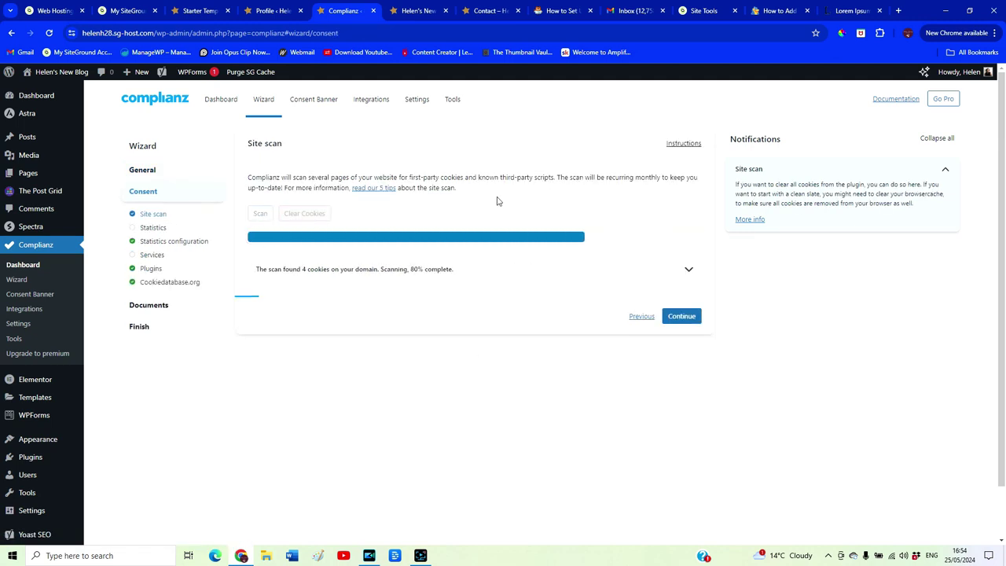
- Continue past the site scan, answer No to compiling statistics, and save the Services questions with every answer at No
click(679, 317)
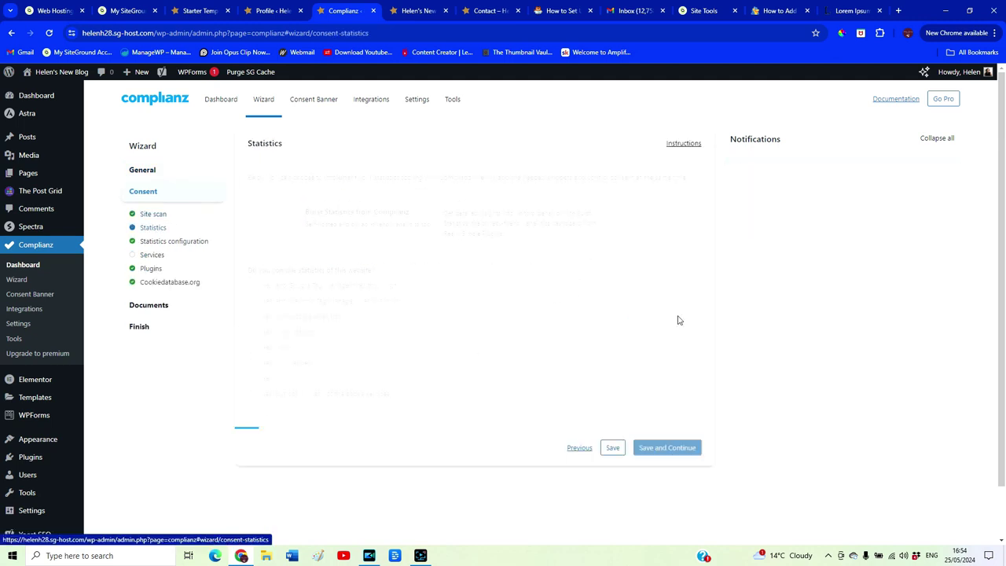
click(252, 411)
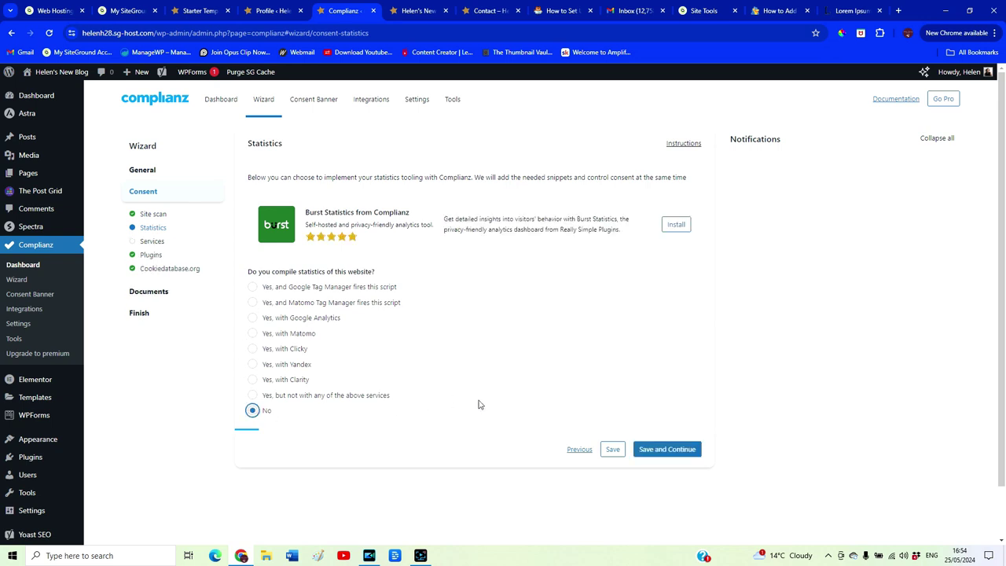
click(653, 455)
click(643, 486)
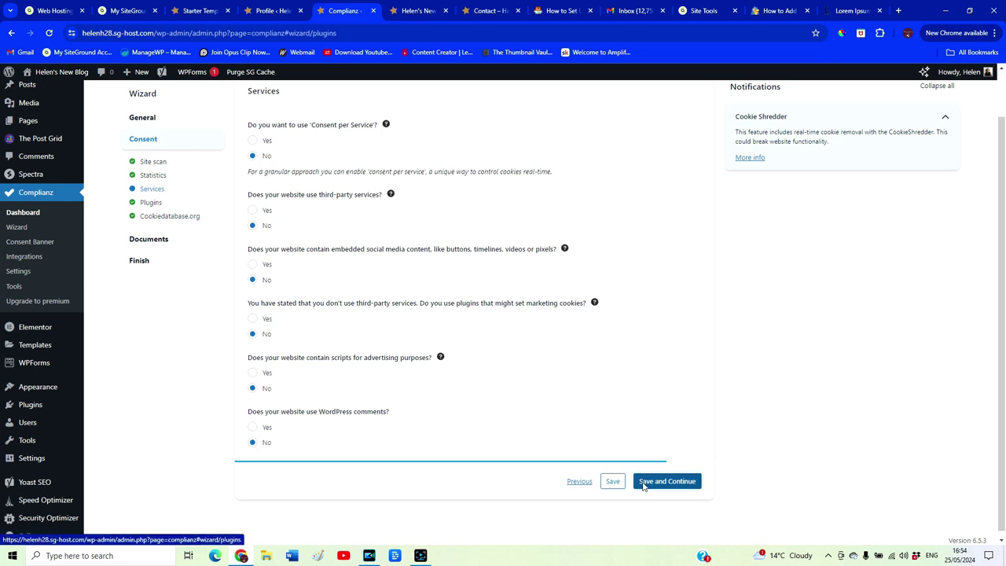
- Continue past the Plugins and Cookiedatabase.org sections and save the Documents section containing the Cookie Policy (EU)
click(643, 324)
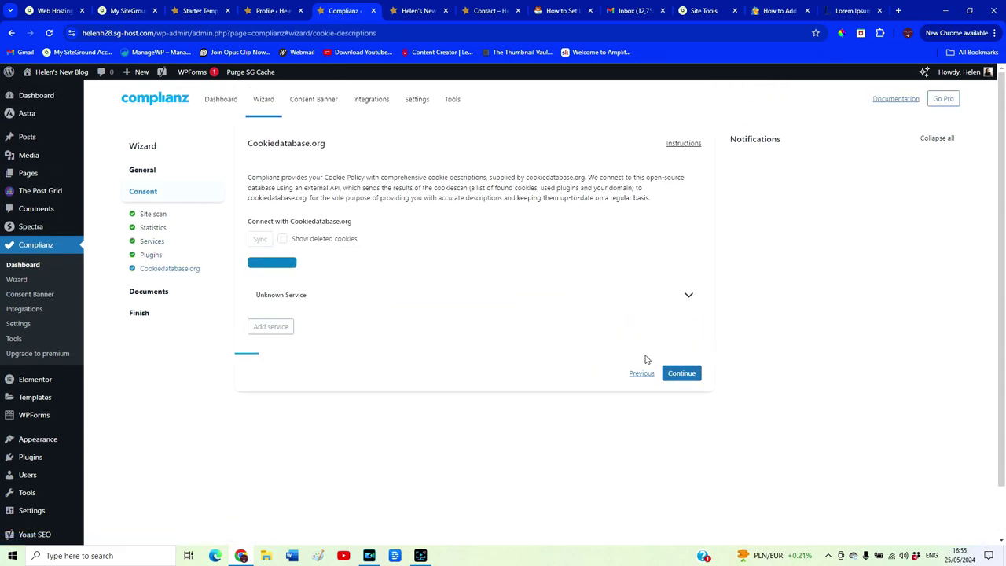
click(670, 371)
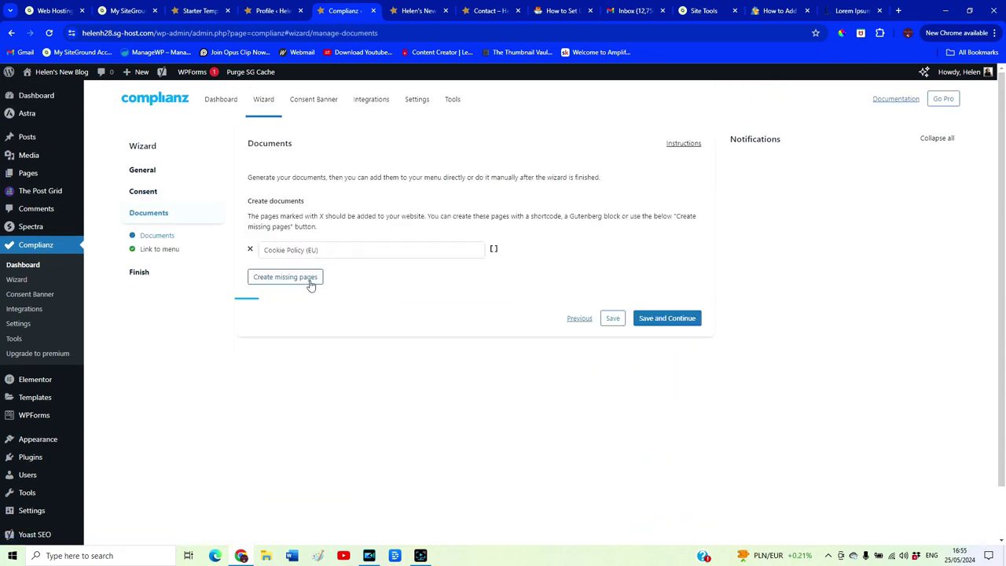
click(667, 317)
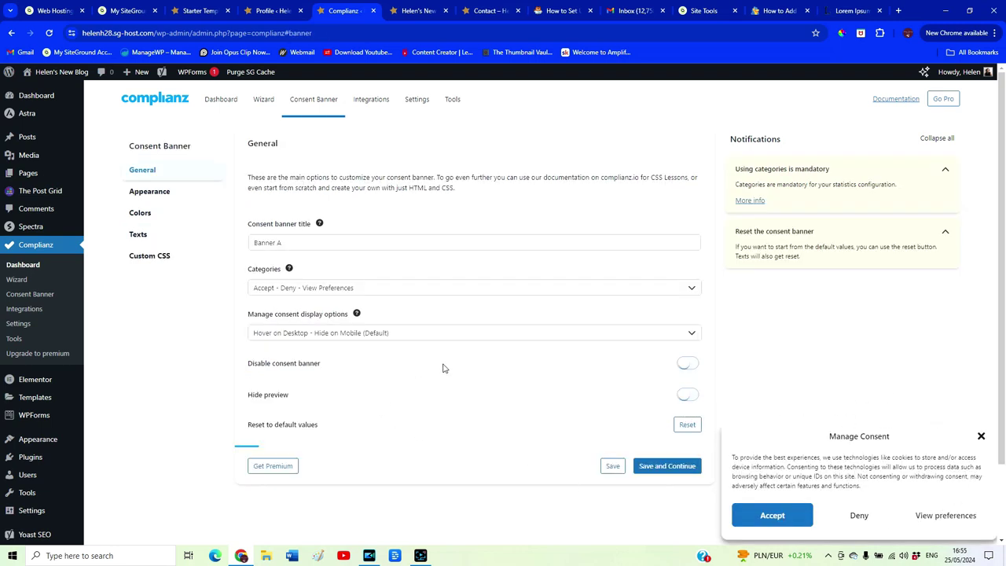
- Save the consent banner settings for Banner A with their default options and accept the banner in its preview
scroll(428, 358, down, 2)
scroll(424, 334, up, 1)
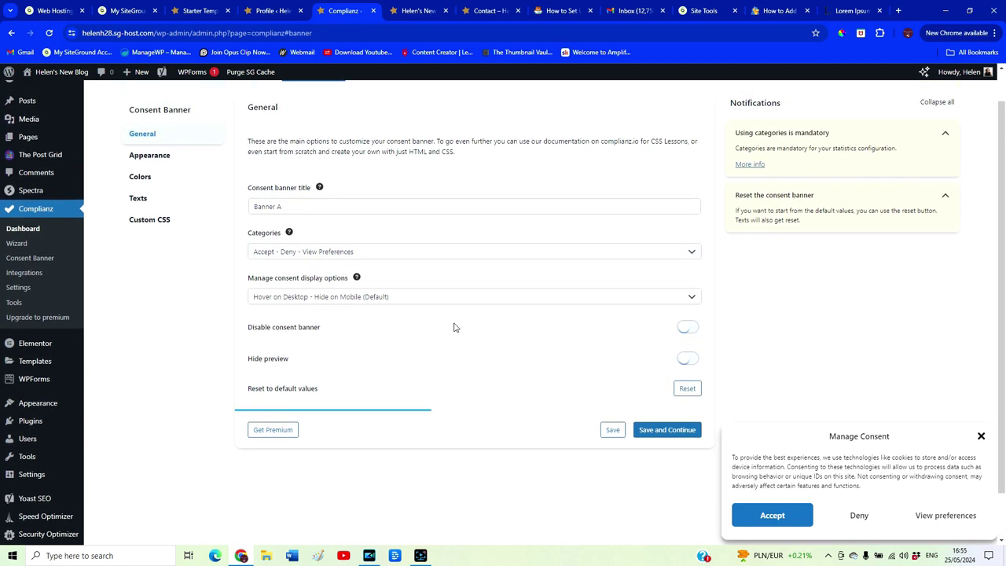
click(651, 435)
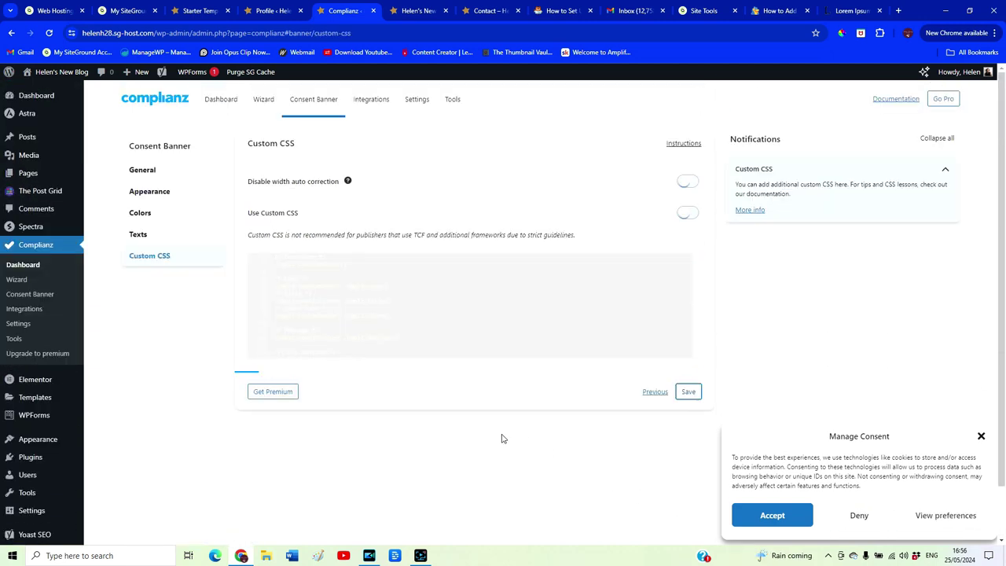
click(736, 523)
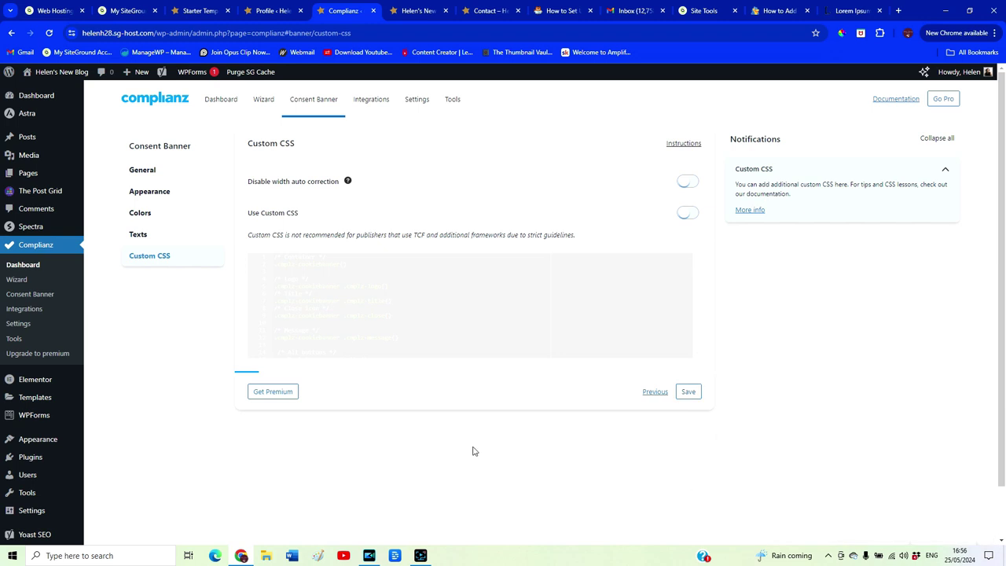
- Open the draft Privacy Policy page, look through its suggested text, and publish the page
click(17, 179)
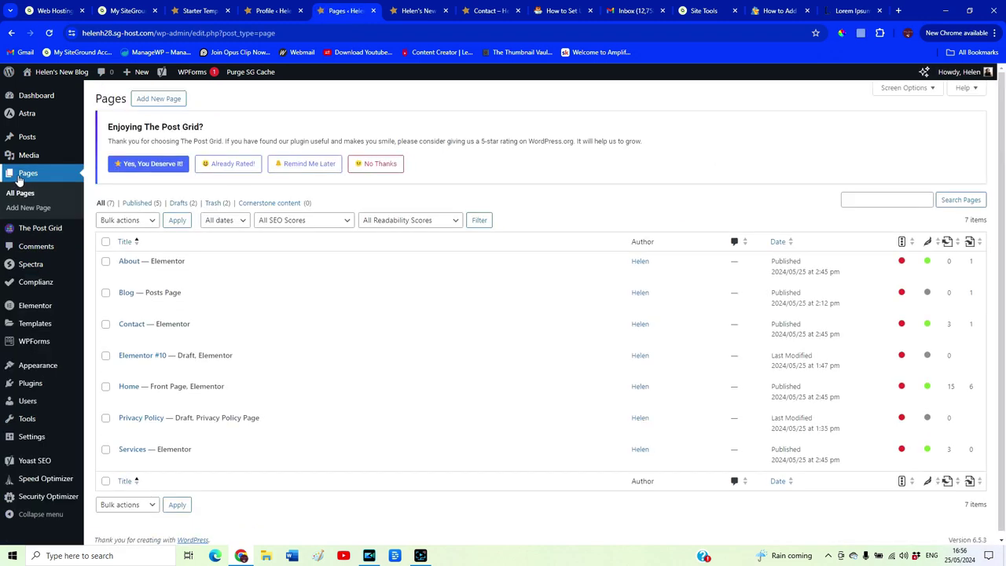
click(153, 420)
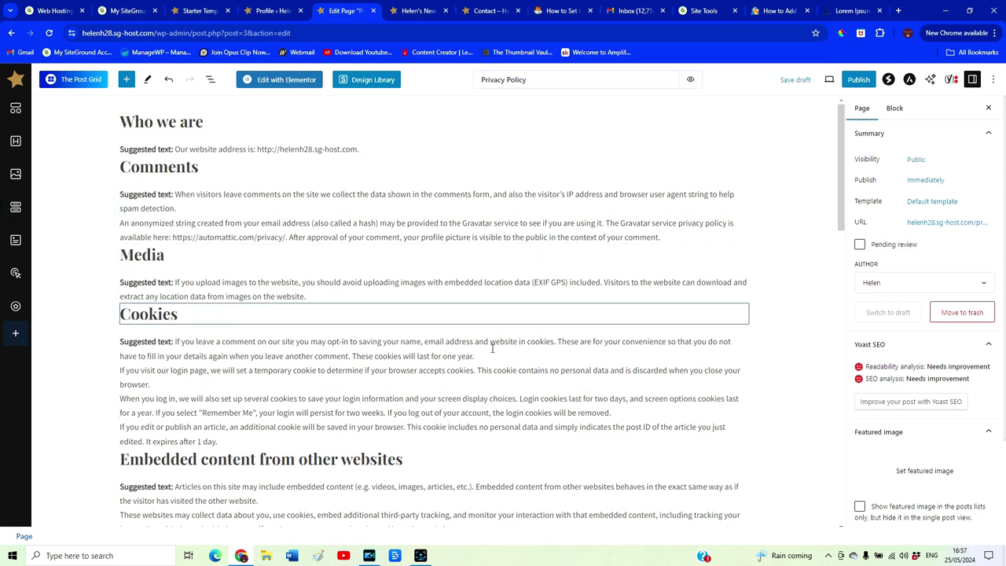
scroll(472, 346, down, 2)
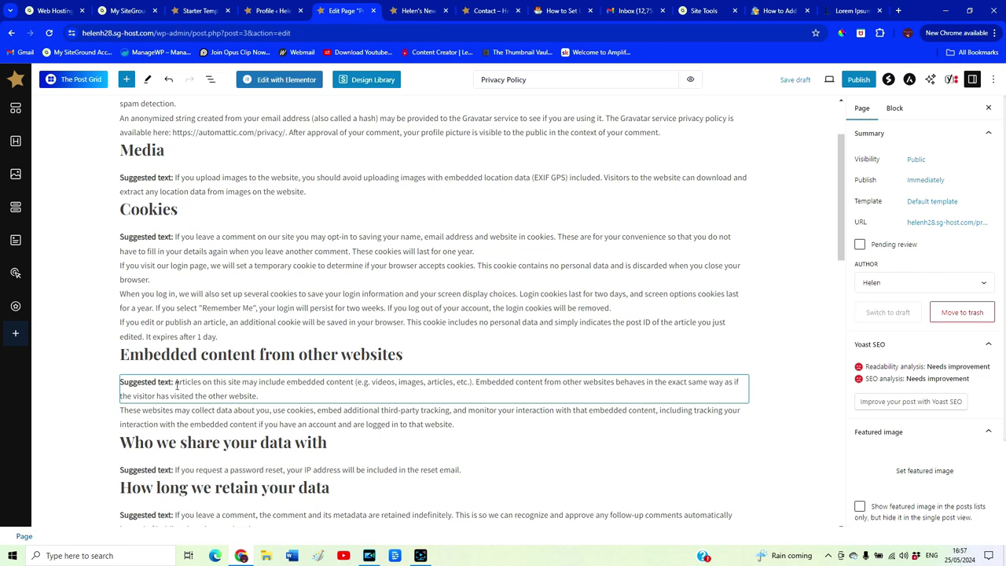
drag(137, 385, 174, 385)
scroll(531, 417, down, 2)
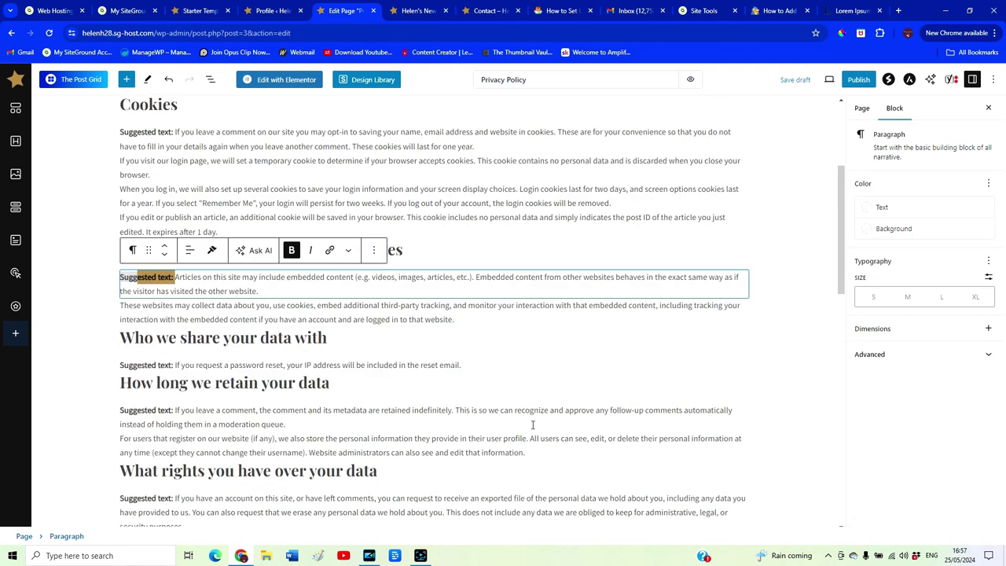
scroll(528, 407, down, 2)
scroll(518, 393, down, 2)
scroll(572, 370, up, 8)
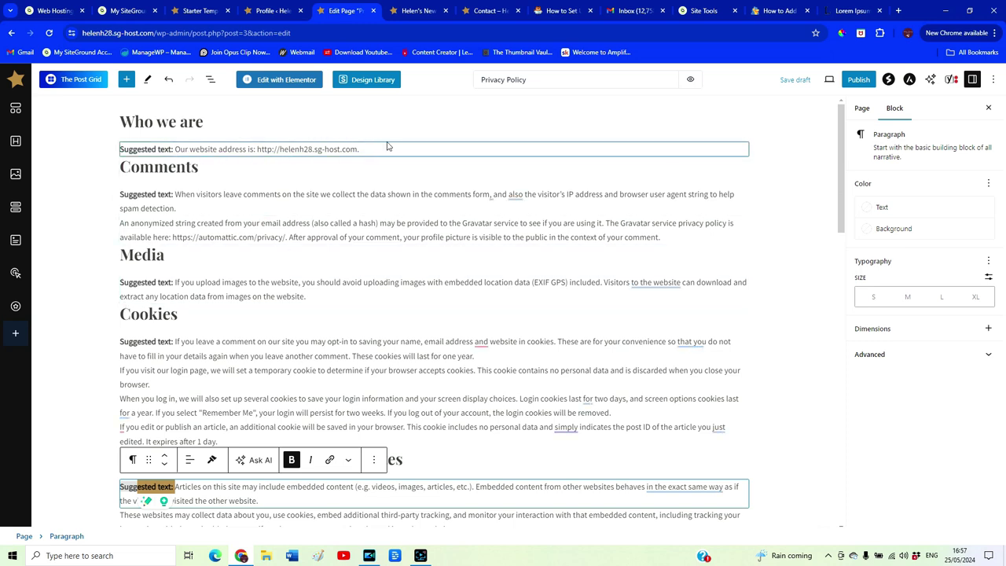
click(859, 79)
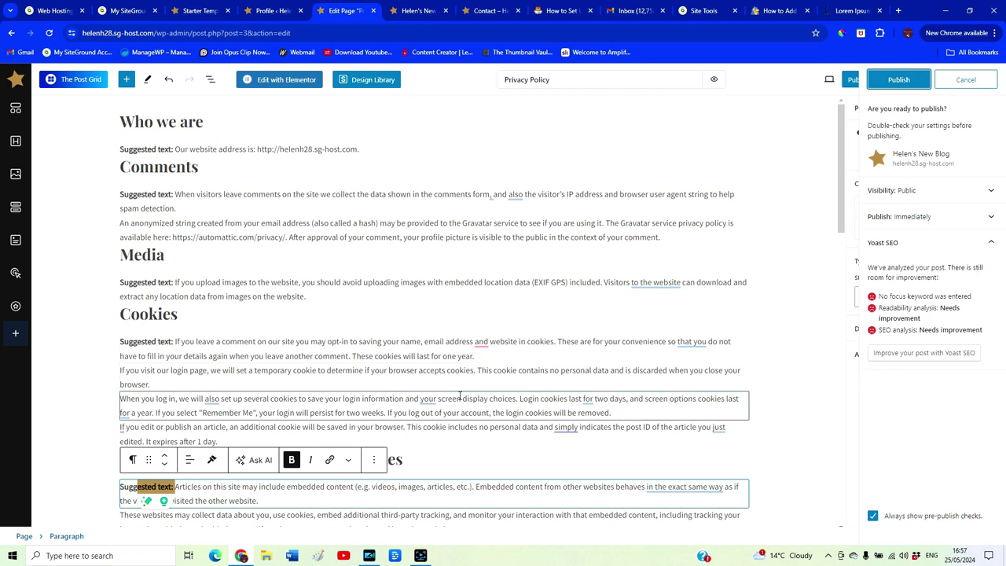
click(898, 79)
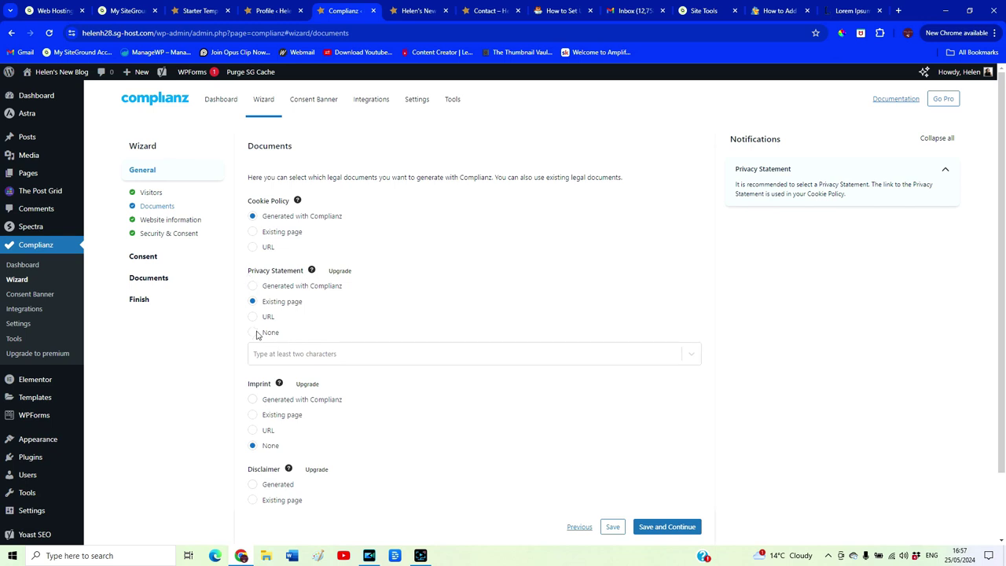
- Select Privacy Policy as the existing Privacy Statement page in the Complianz wizard and save the Documents settings
click(289, 352)
text(privac)
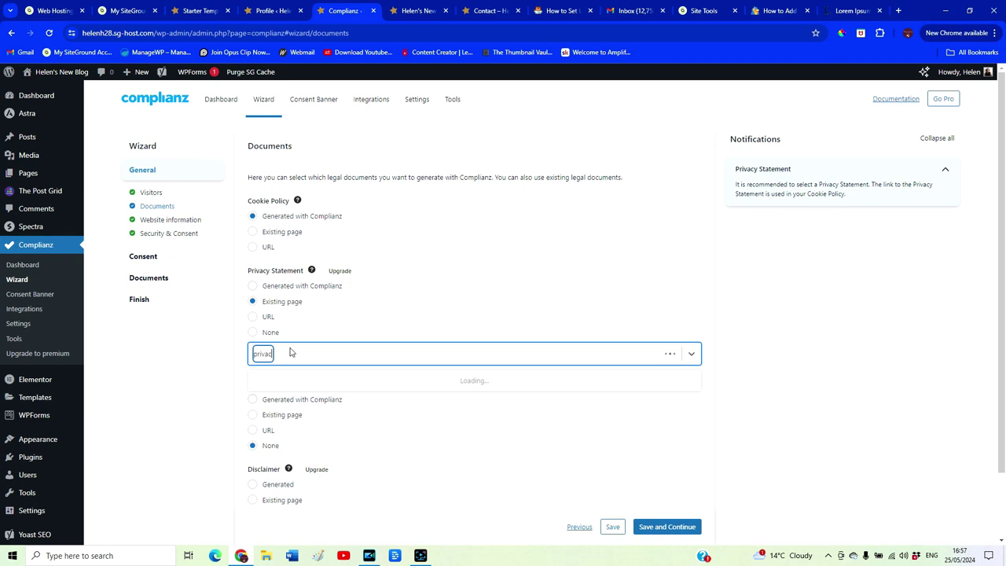
click(290, 381)
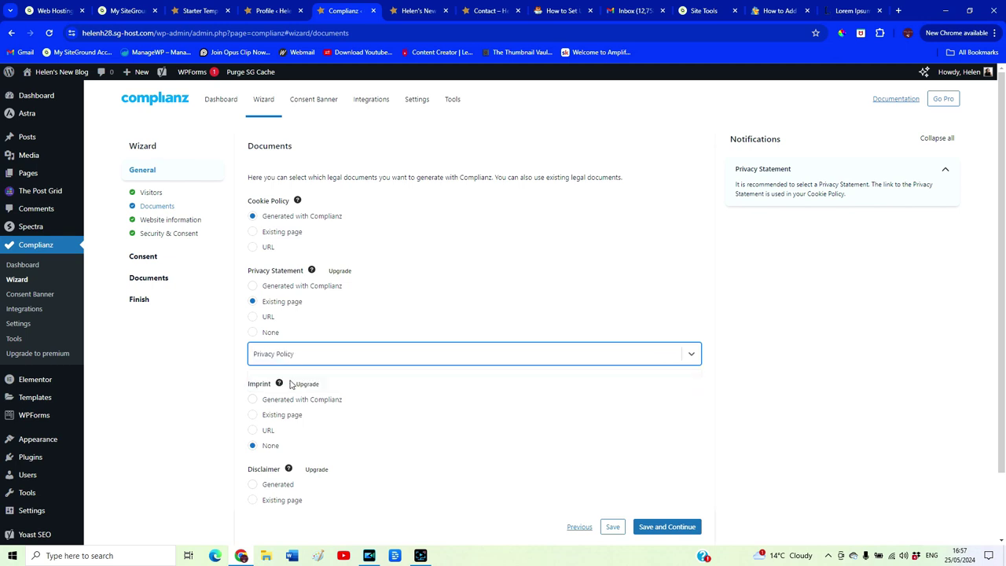
click(689, 528)
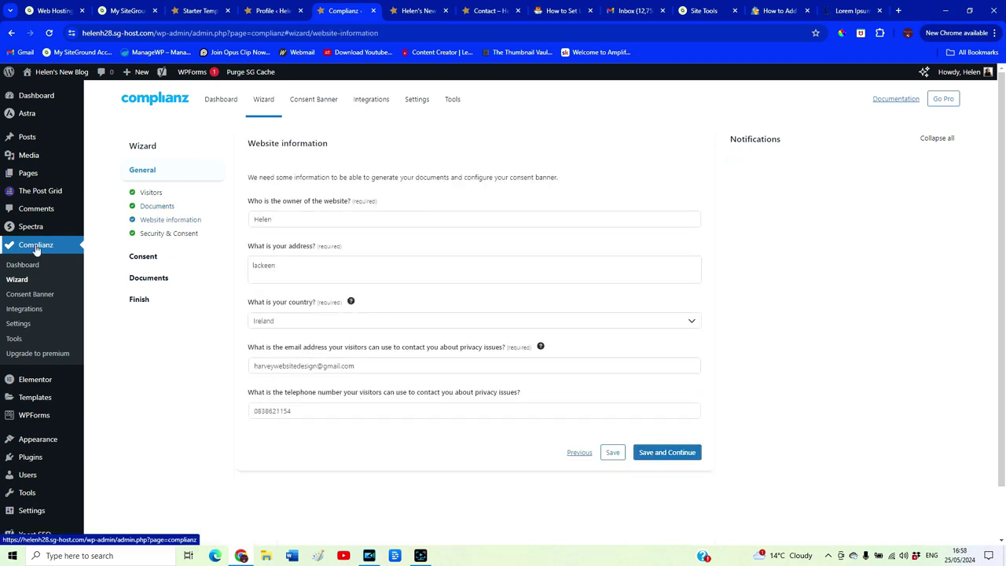